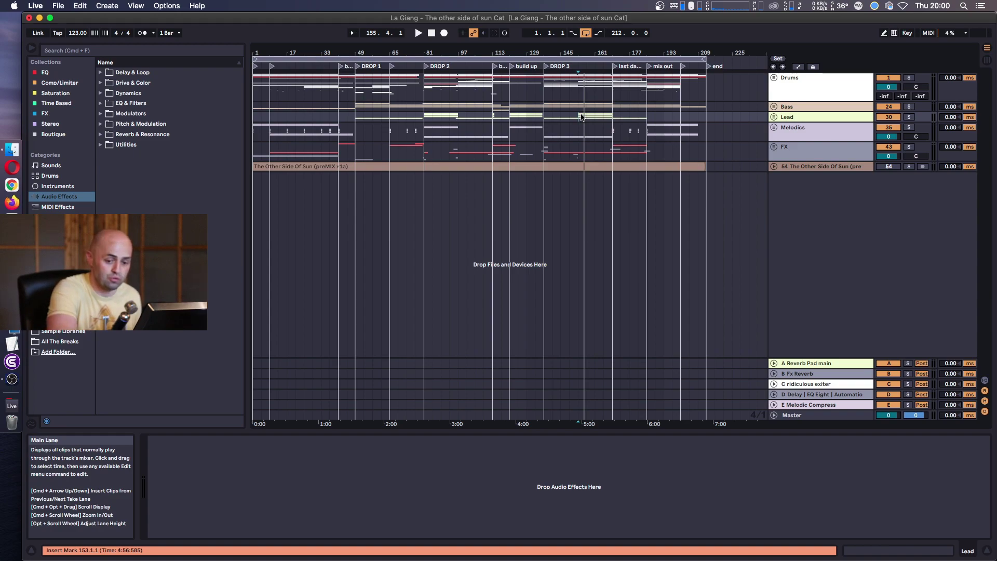
- Play a passage of the arrangement, and stop the OBS screen recording
{"action": "key", "text": "space"}
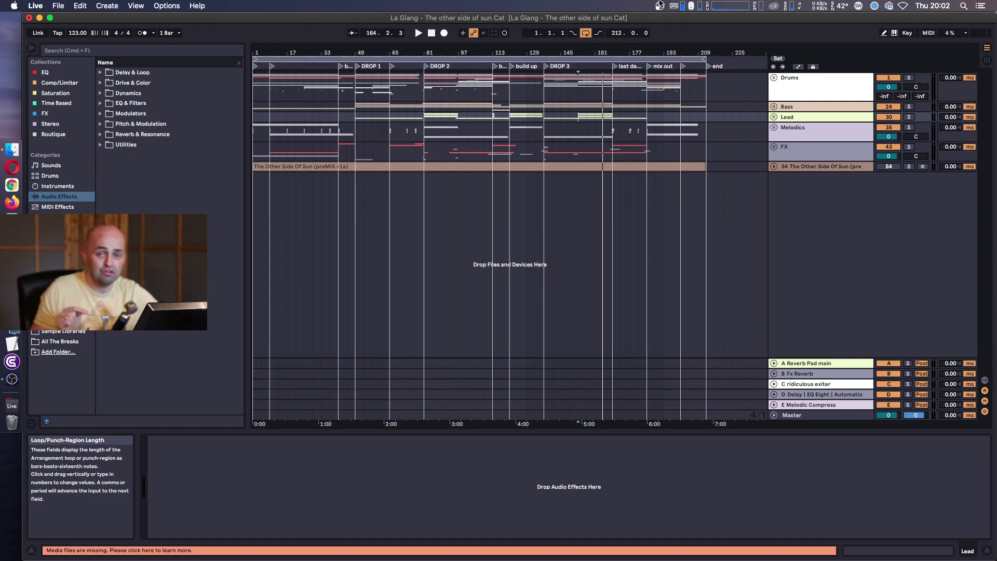
{"action": "left_click", "coordinate": [659, 6]}
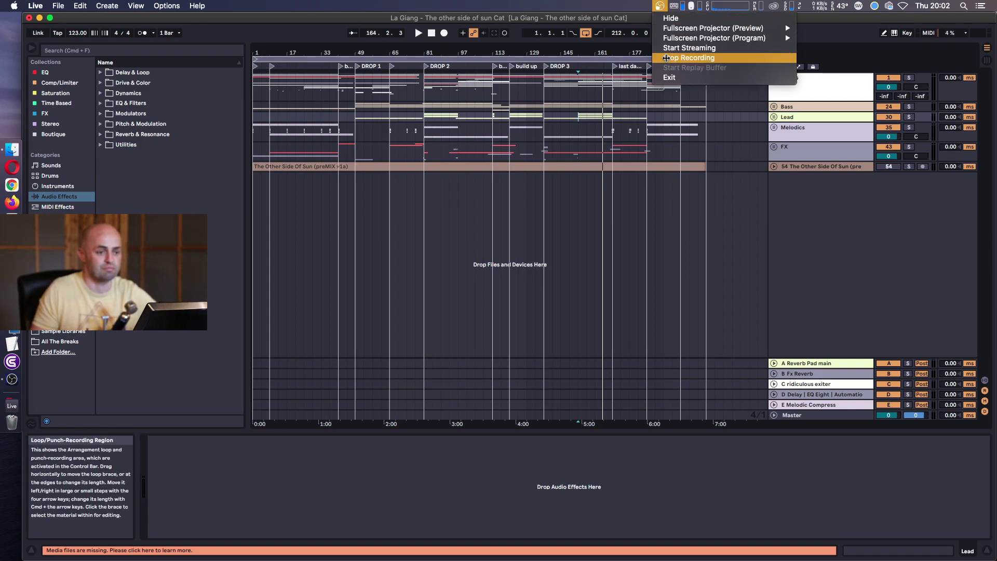
{"action": "left_click", "coordinate": [675, 61]}
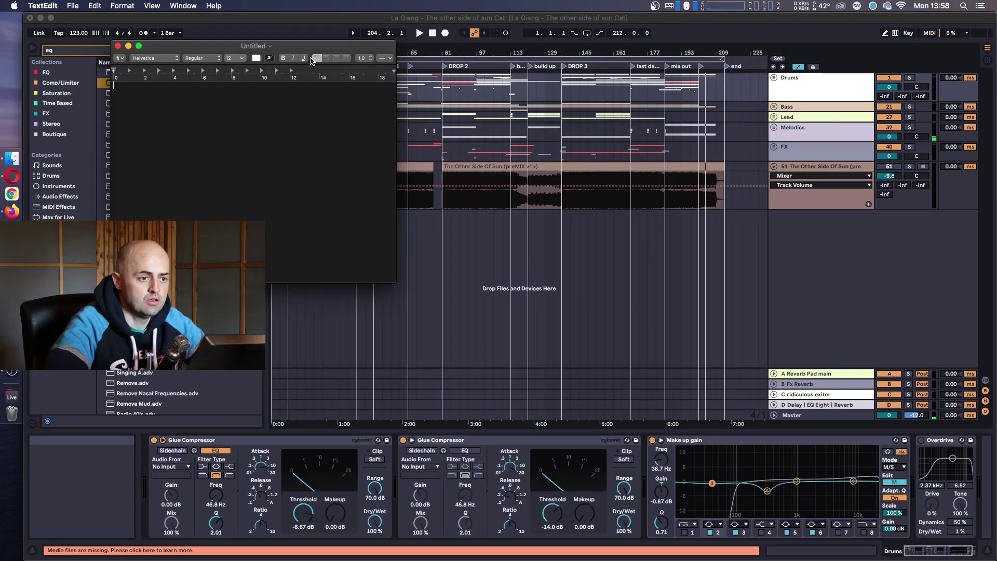
- Move the blank note window off the browser and over the empty area below the tracks
{"action": "left_click_drag", "start_coordinate": [283, 48], "coordinate": [680, 185]}
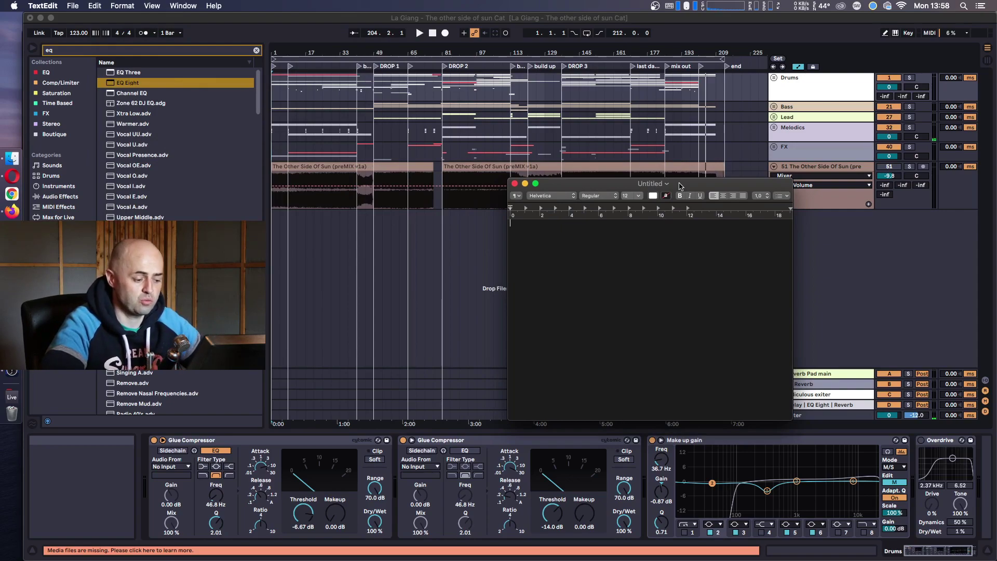
{"action": "type", "text": "write down"}
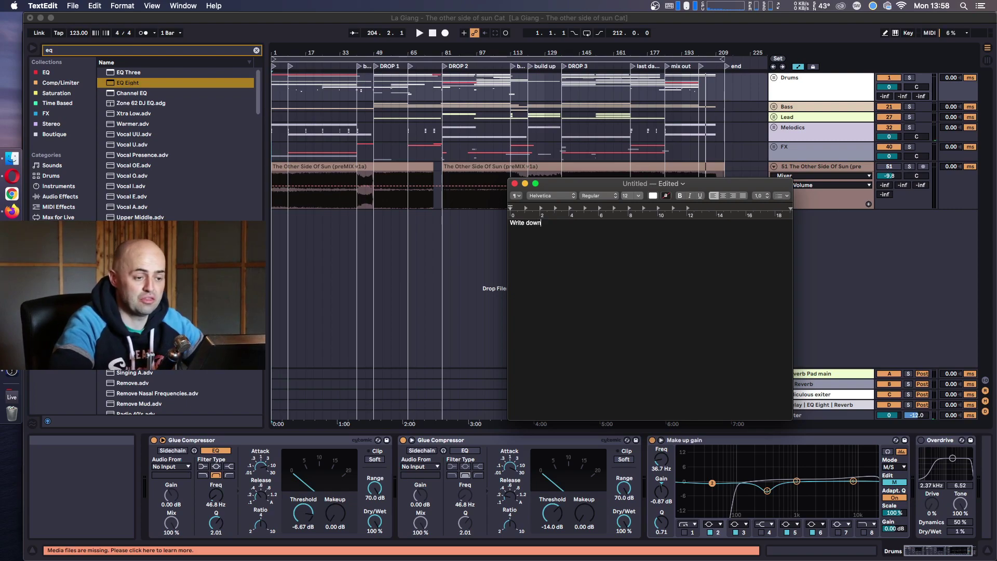
{"action": "key", "text": "BackSpace"}
{"action": "key", "text": "BackSpace"}
{"action": "key", "text": "BackSpace"}
{"action": "key", "text": "BackSpace"}
{"action": "key", "text": "BackSpace"}
{"action": "key", "text": "BackSpace"}
{"action": "key", "text": "BackSpace"}
{"action": "key", "text": "BackSpace"}
{"action": "key", "text": "BackSpace"}
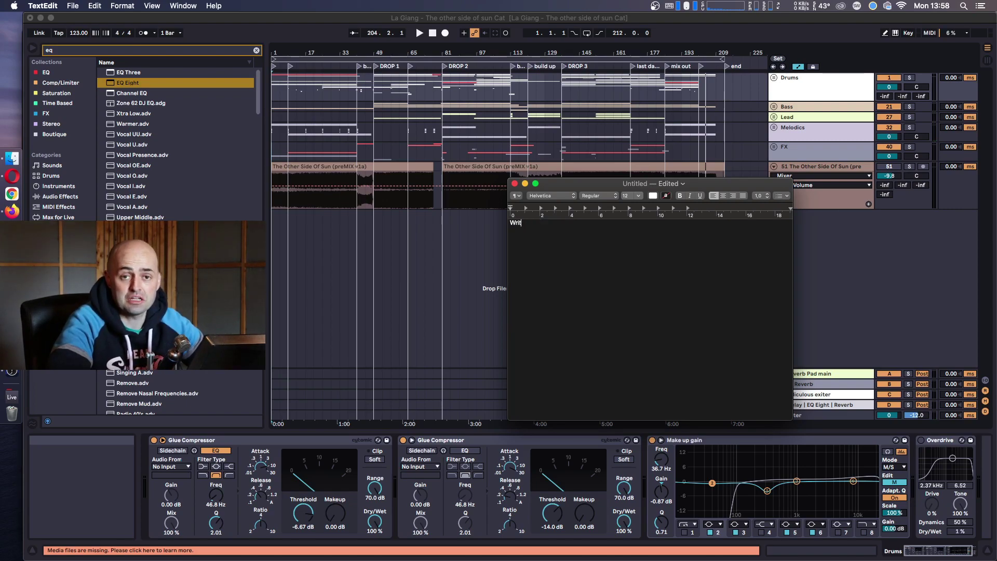
- Head the blank note with "To do:"
{"action": "type", "text": "To do"}
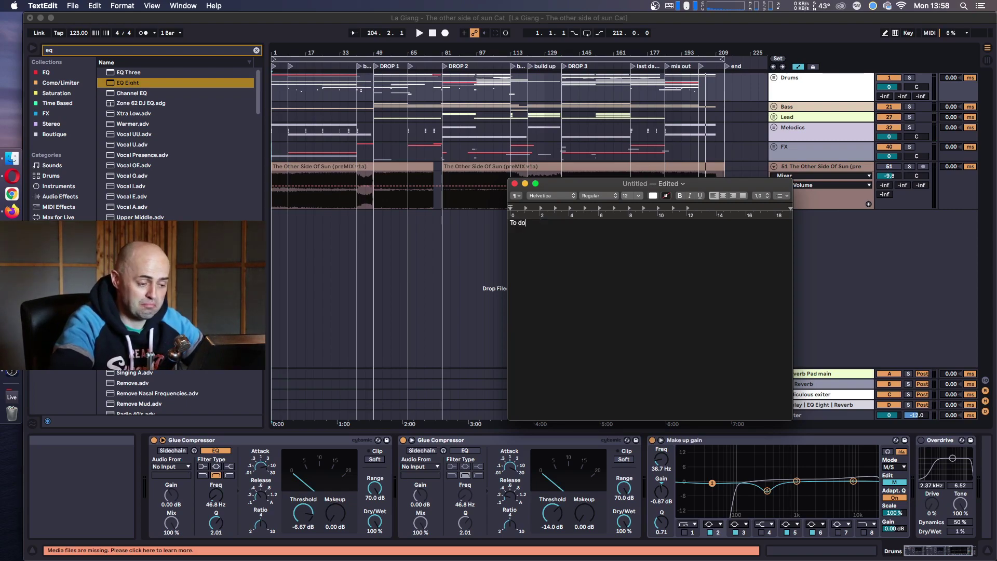
{"action": "type", "text": ":"}
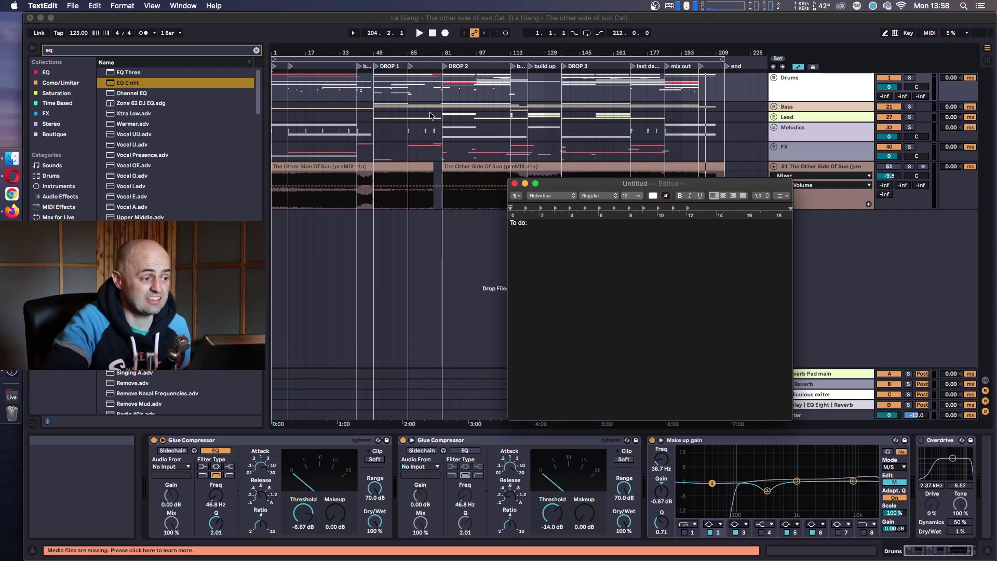
{"action": "left_click", "coordinate": [287, 54]}
{"action": "left_click_drag", "start_coordinate": [287, 54], "coordinate": [291, 67]}
{"action": "left_click_drag", "start_coordinate": [592, 57], "coordinate": [592, 48]}
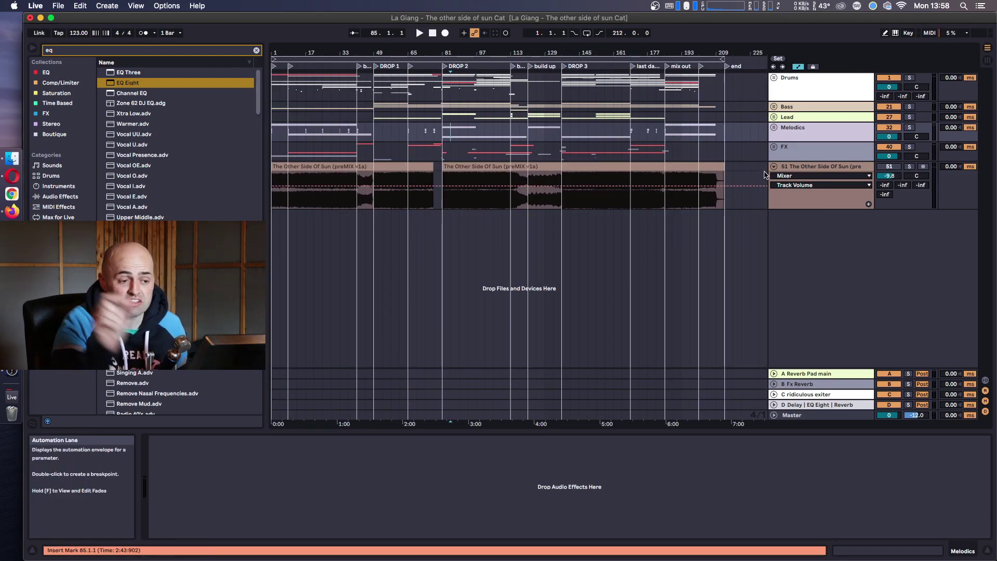
{"action": "left_click_drag", "start_coordinate": [565, 96], "coordinate": [648, 107]}
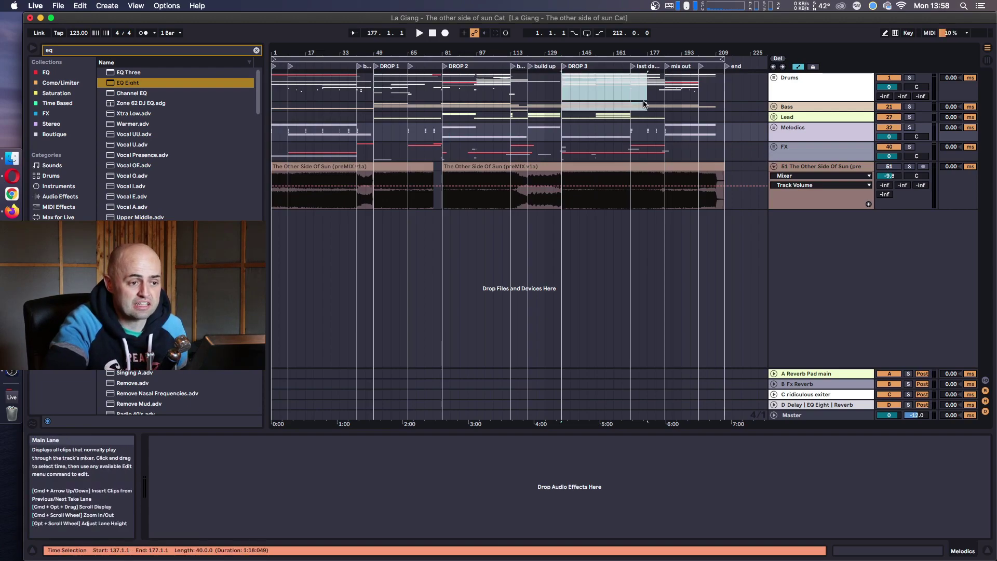
{"action": "left_click_drag", "start_coordinate": [467, 97], "coordinate": [544, 99]}
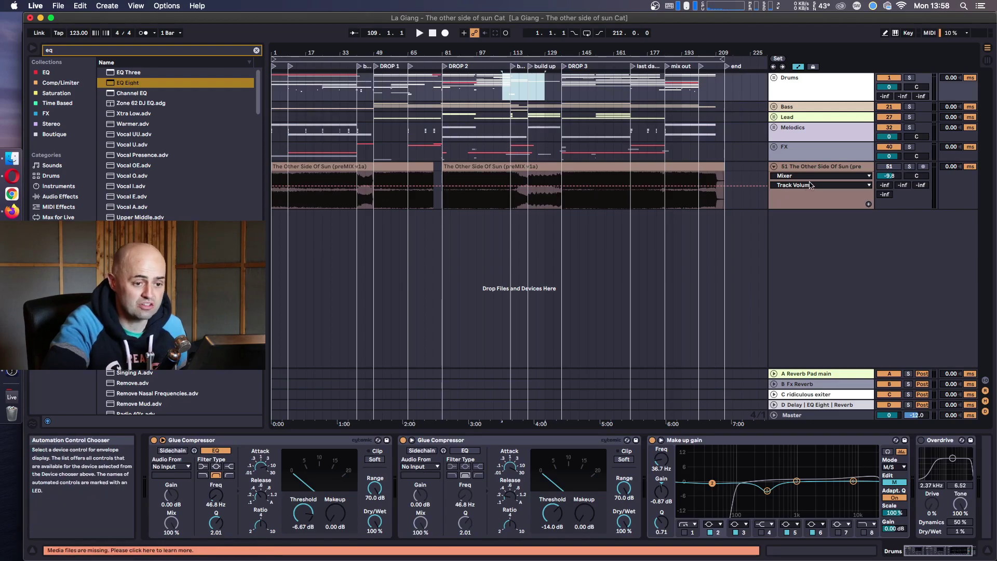
- Extend the first clip of The Other Side Of Sun (preMIX v1a) across the gap to the end of the arrangement
{"action": "left_click", "coordinate": [815, 167]}
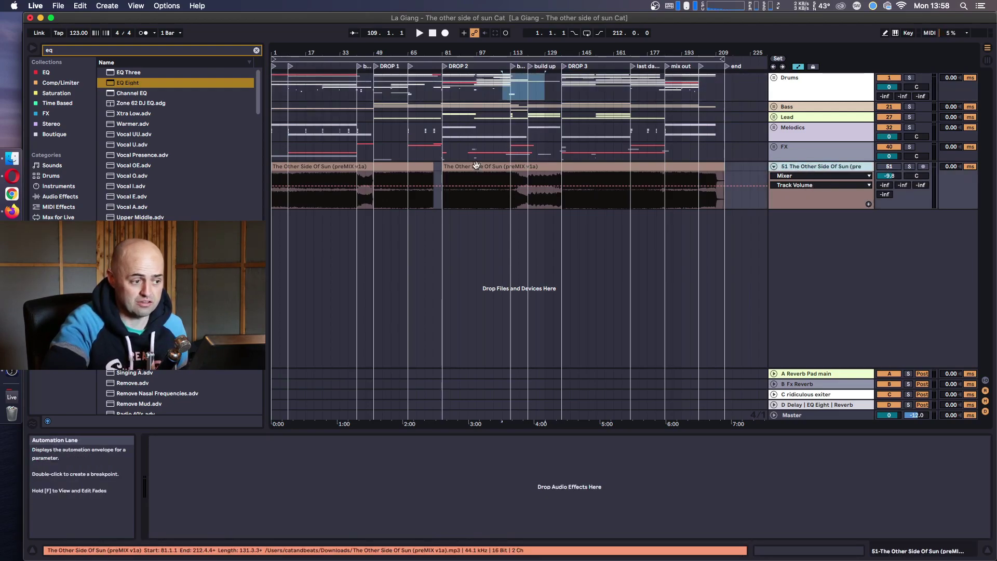
{"action": "left_click_drag", "start_coordinate": [430, 167], "coordinate": [729, 172]}
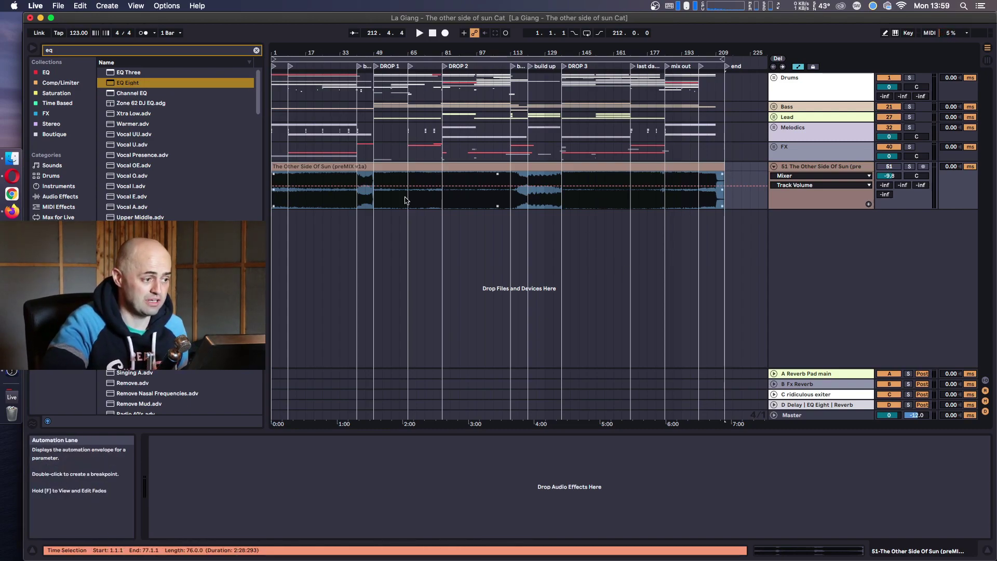
- Play the arrangement from bar 1 and switch to the TextEdit note, starting a new line under the heading
{"action": "left_click", "coordinate": [273, 119]}
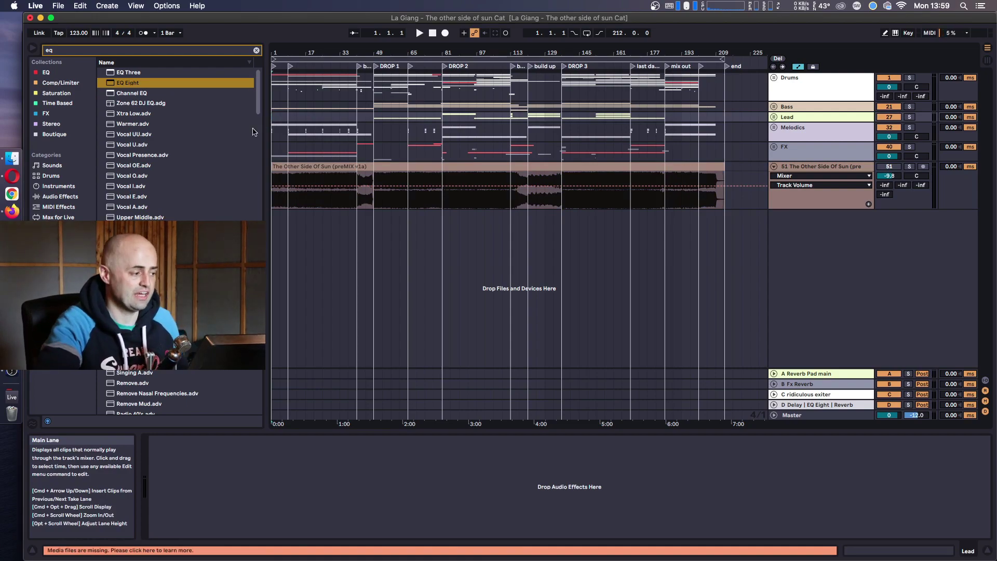
{"action": "left_click", "coordinate": [421, 34]}
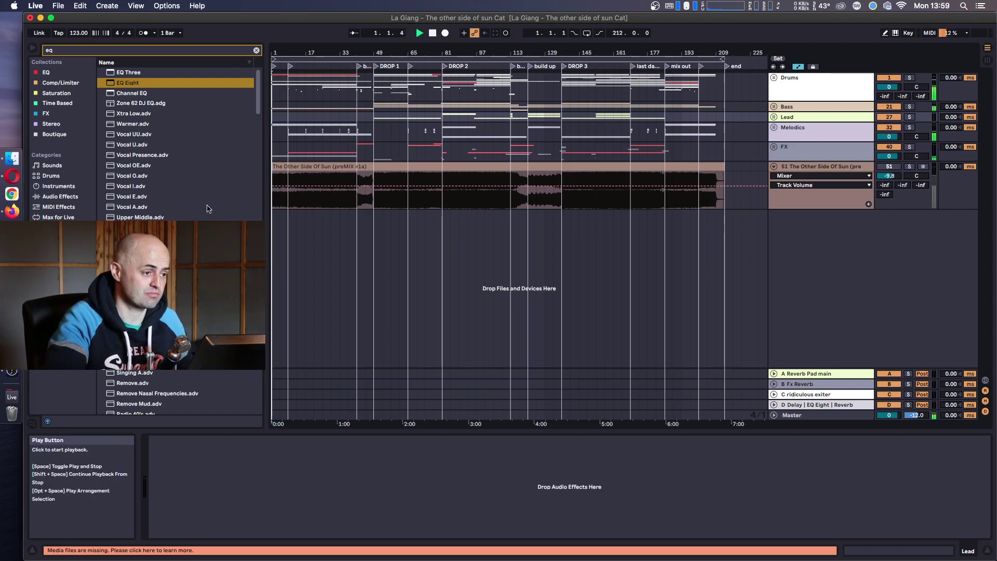
{"action": "key", "text": "super+Tab"}
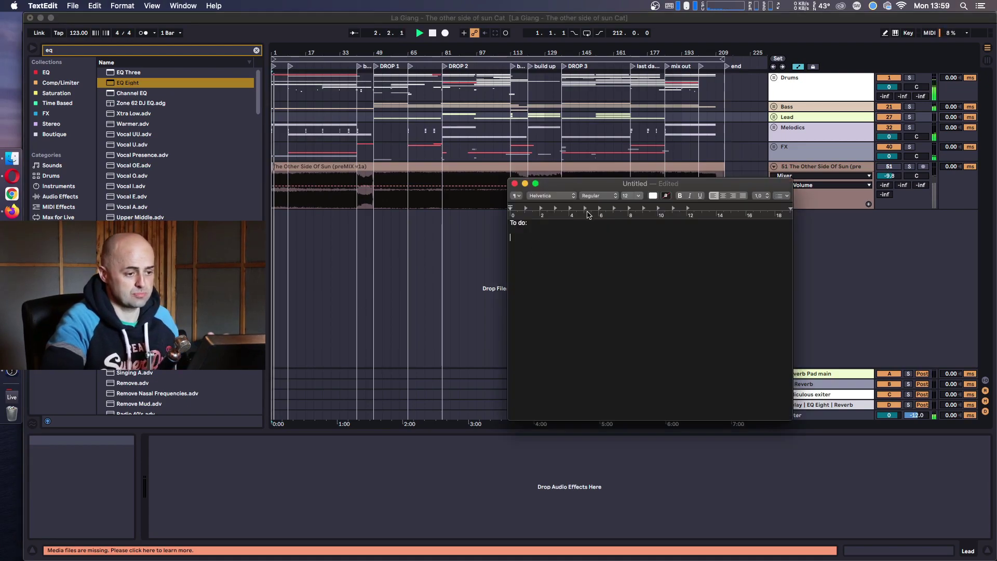
{"action": "key", "text": "Return"}
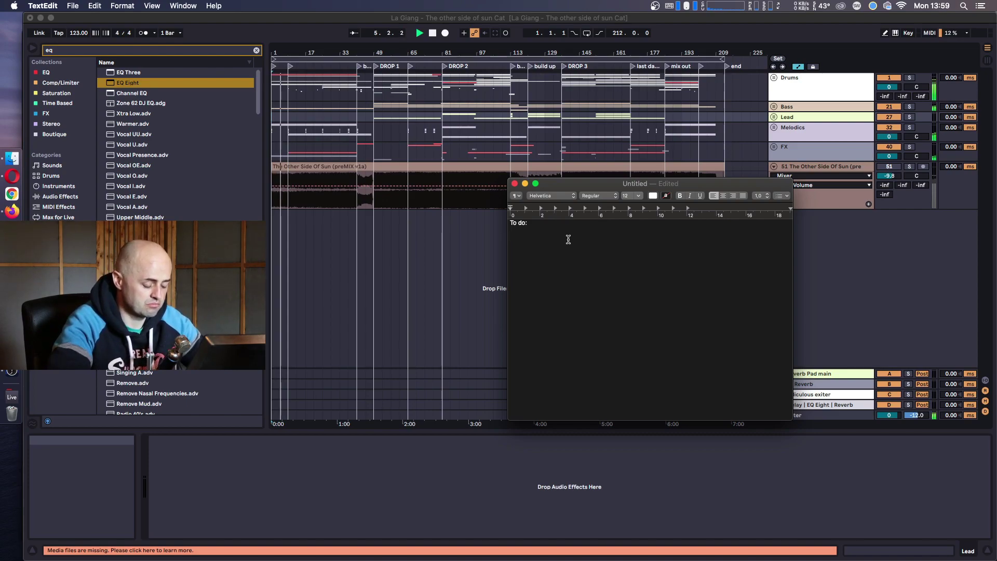
- Check the recording status and audio levels in OBS, and minimize its window
{"action": "left_click", "coordinate": [11, 373]}
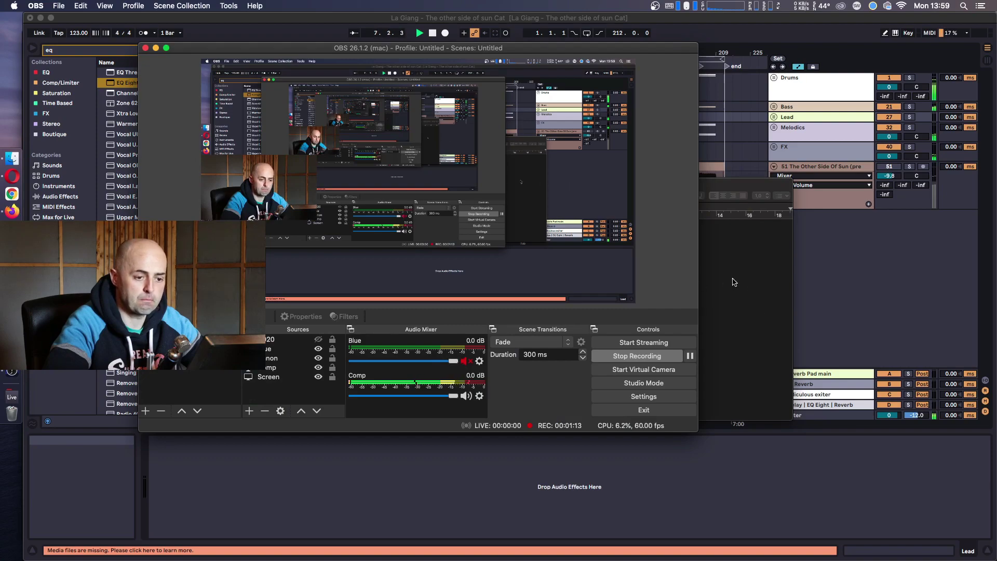
{"action": "left_click", "coordinate": [759, 314]}
{"action": "left_click", "coordinate": [157, 48]}
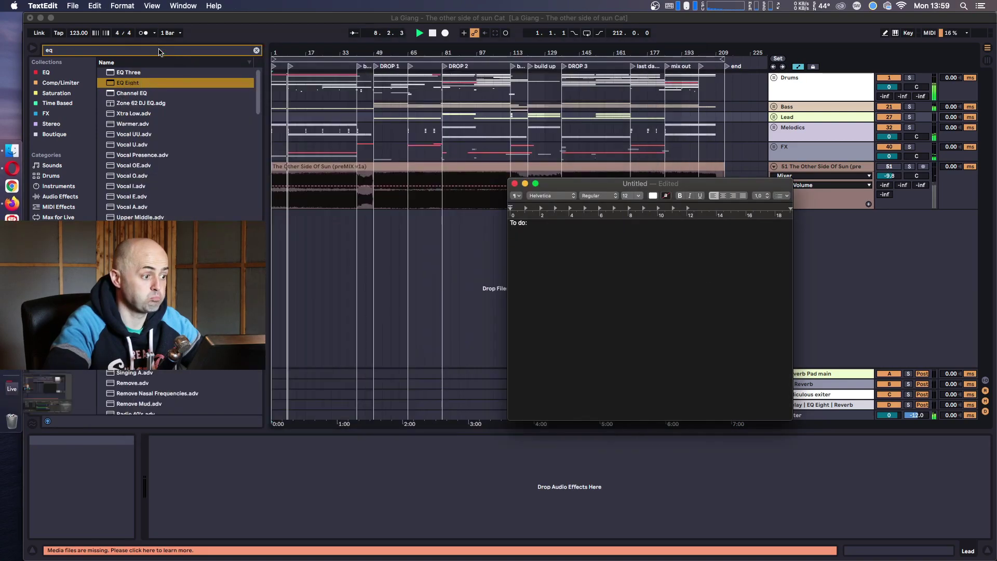
- Move the note window just below the reference track, and make the Live arrangement view follow the playhead
{"action": "left_click_drag", "start_coordinate": [605, 185], "coordinate": [583, 223]}
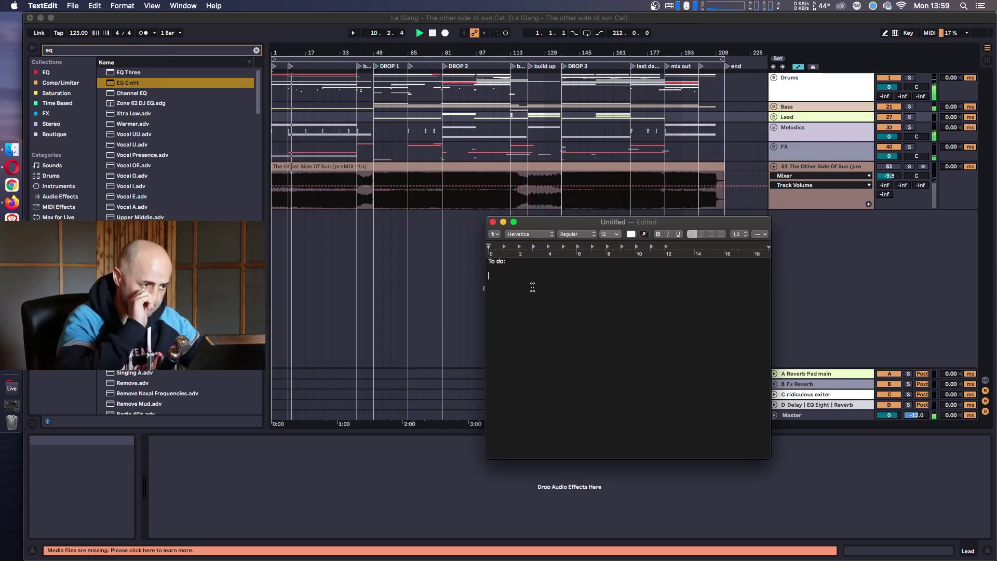
{"action": "left_click_drag", "start_coordinate": [325, 61], "coordinate": [394, 104]}
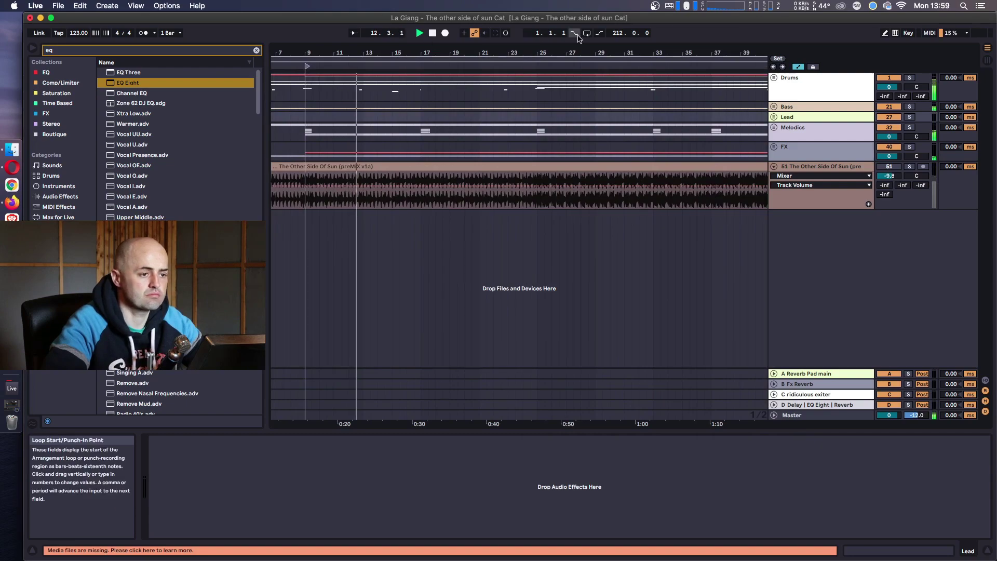
{"action": "left_click", "coordinate": [353, 33]}
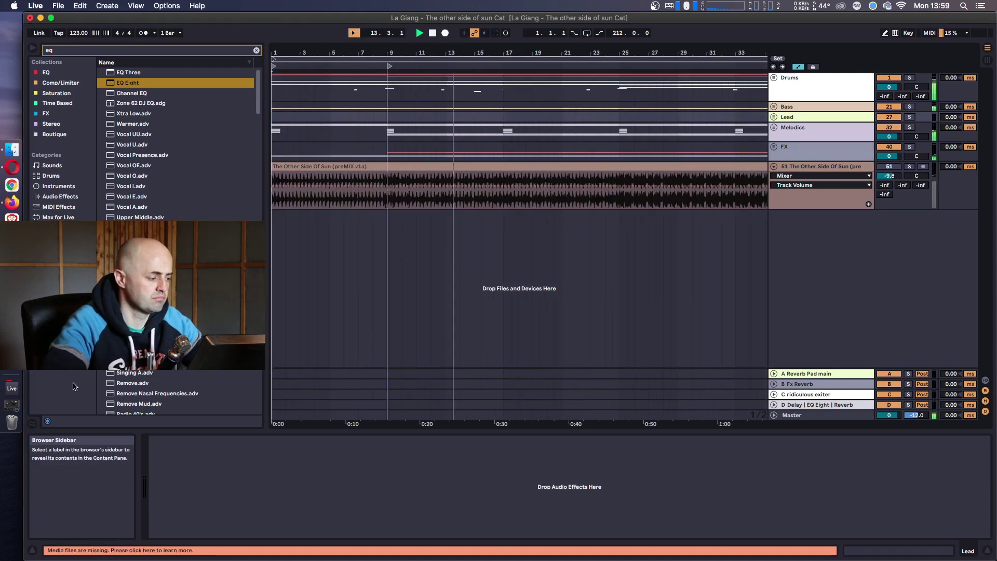
- In the TextEdit note, add the entry "Fx at 9 too loud" under the heading
{"action": "key", "text": "super+Tab"}
{"action": "key", "text": "Return"}
{"action": "key", "text": "Return"}
{"action": "type", "text": "Fx at 8"}
{"action": "key", "text": "BackSpace"}
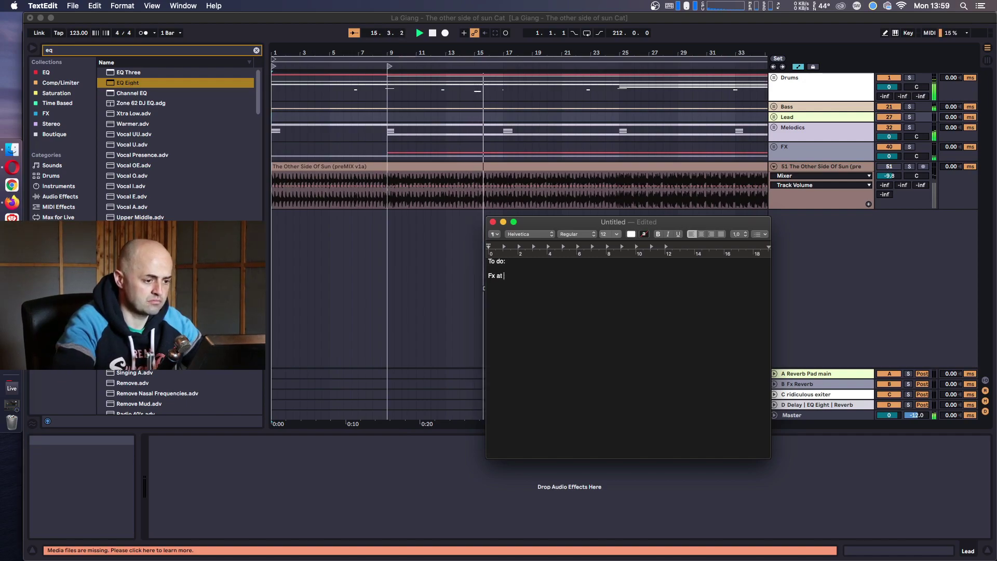
{"action": "type", "text": "9 too loud"}
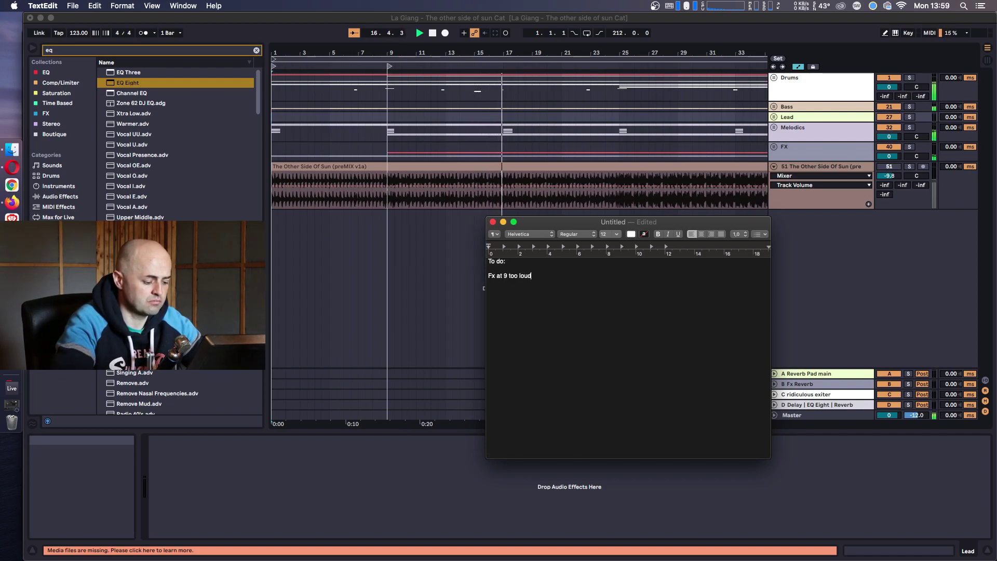
{"action": "key", "text": "Return"}
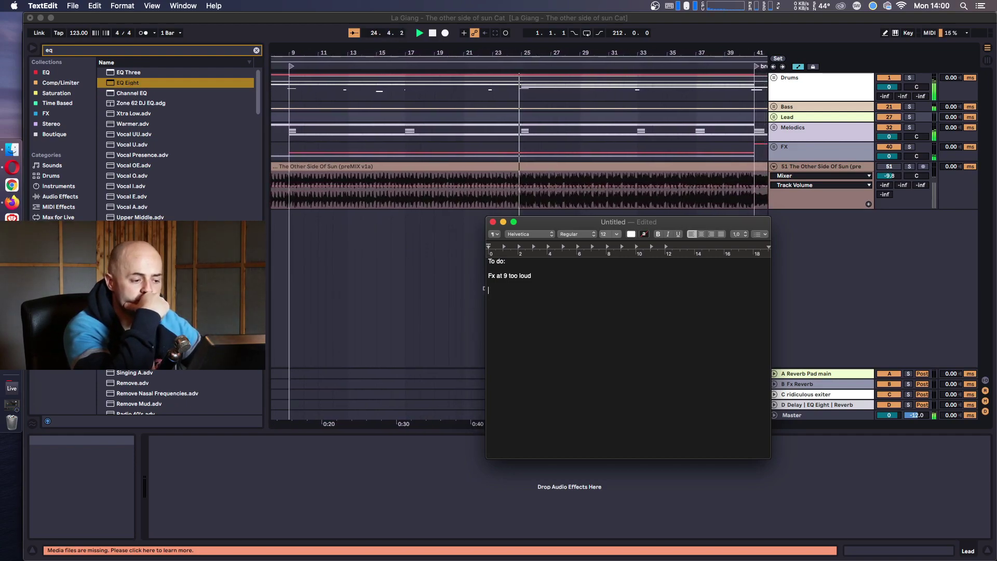
- Add the entry "Preferably delete the intro .. but that is for the artist to decide. No need for a 8 minute song."
{"action": "key", "text": "Return"}
{"action": "key", "text": "Return"}
{"action": "type", "text": "Preferably de"}
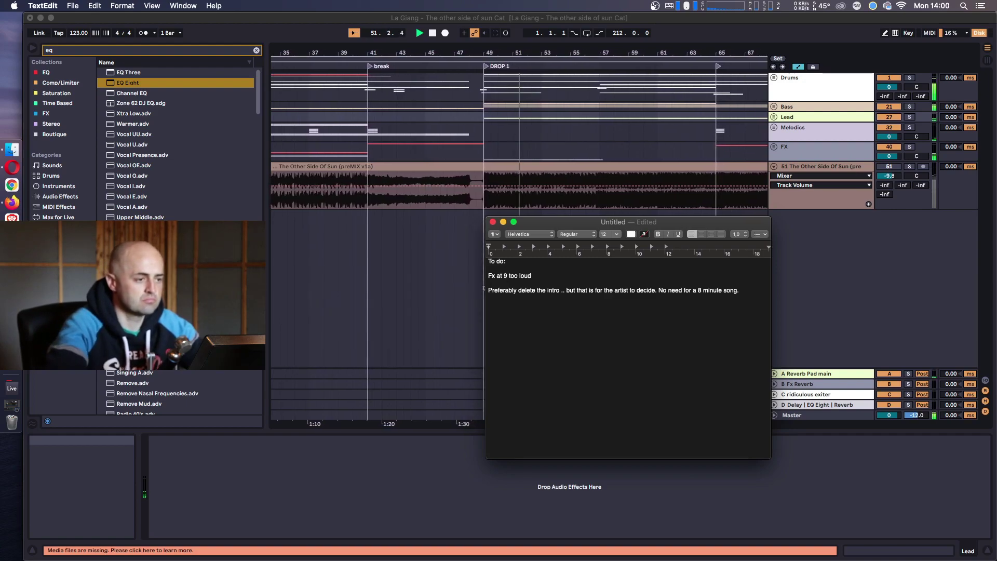
- Add the entry "49. Drop can be heavier and delete tiny snippet of sound" to the to-do note
{"action": "type", "text": "49. "}
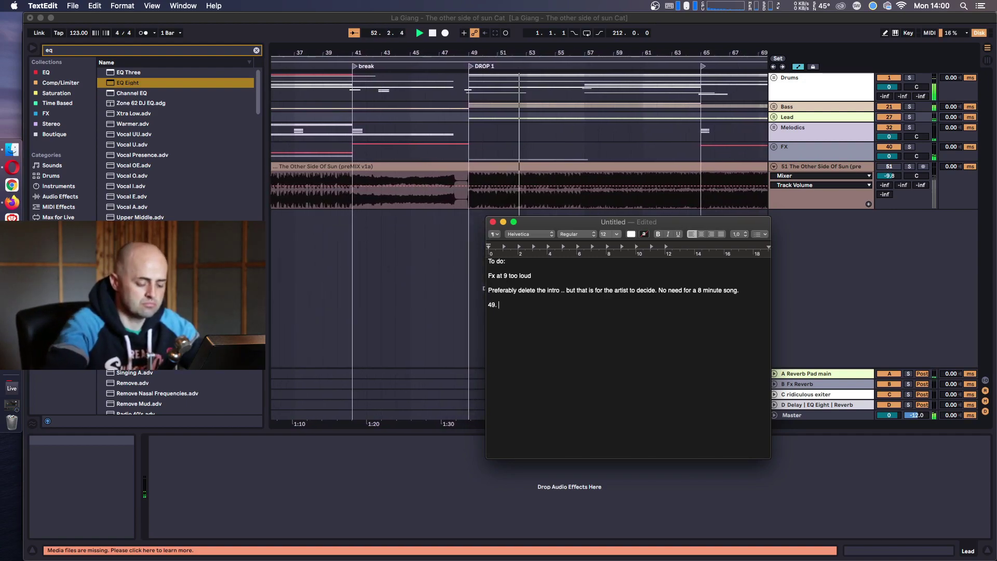
{"action": "type", "text": "Drop can b"}
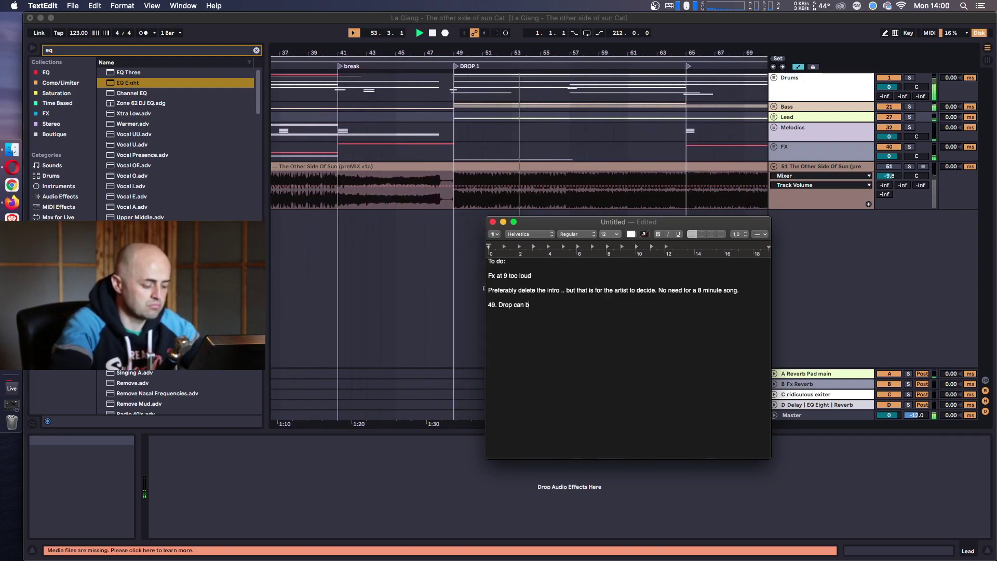
{"action": "type", "text": "e heavier and"}
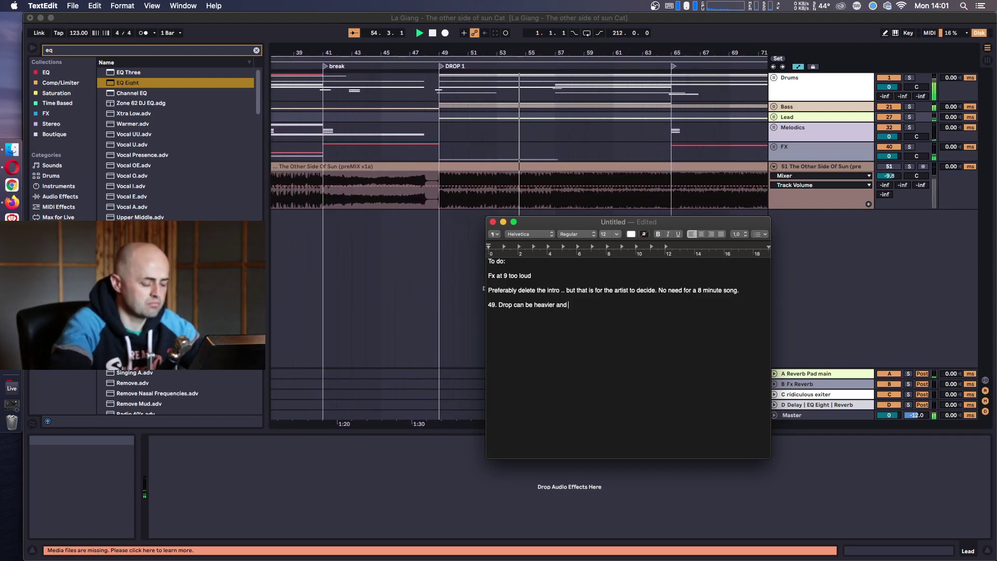
{"action": "type", "text": " delete t"}
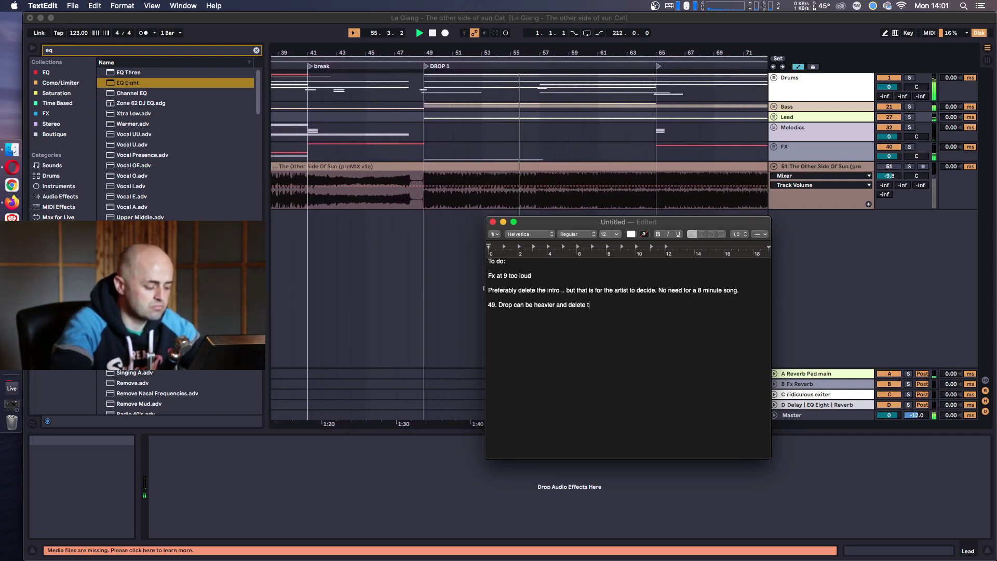
{"action": "type", "text": "iny snippe"}
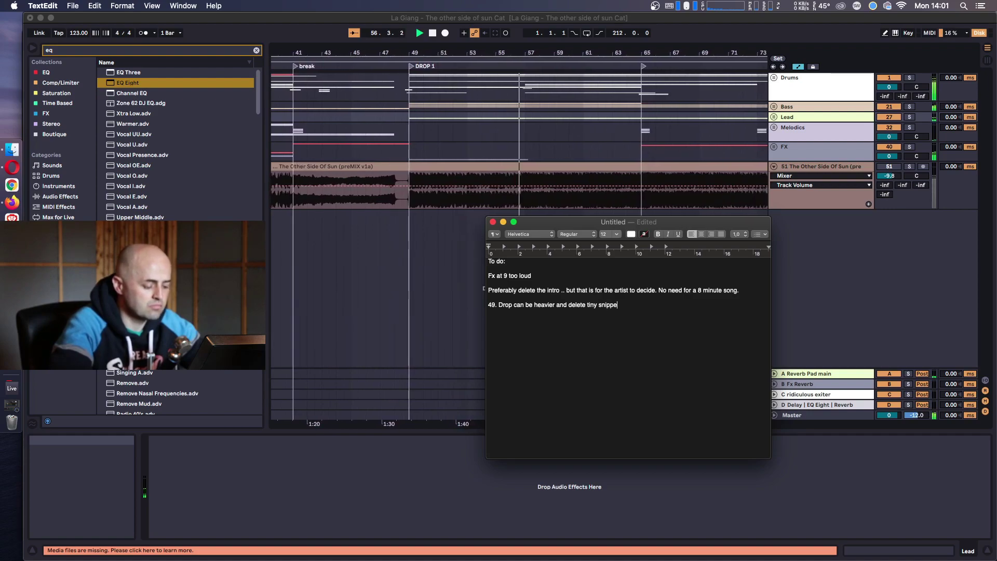
{"action": "type", "text": "t of sound"}
{"action": "key", "text": "Return"}
{"action": "key", "text": "Return"}
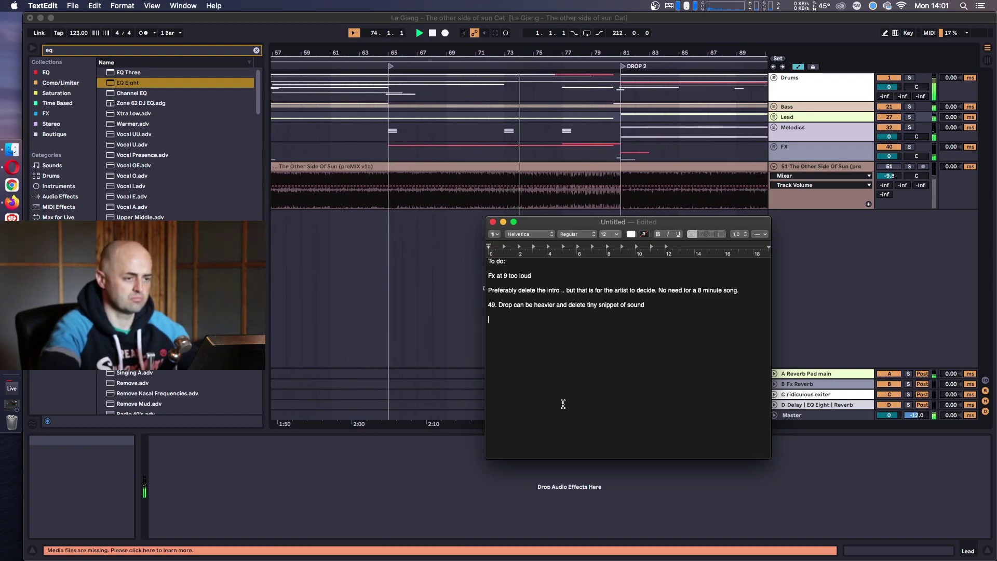
- Add the entry "65 to 79, automate bass top end" to the to-do note
{"action": "key", "text": "Return"}
{"action": "key", "text": "Return"}
{"action": "type", "text": "65"}
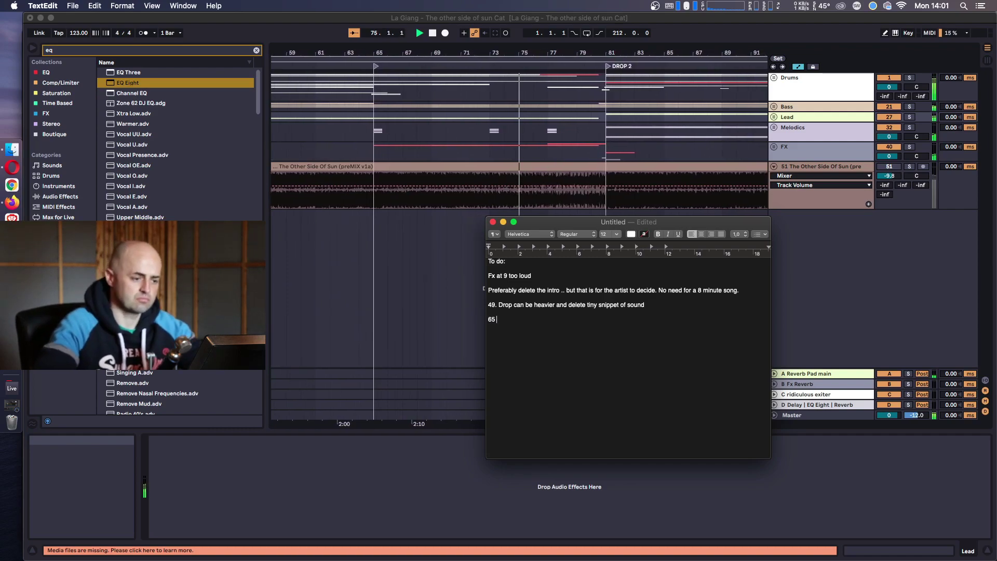
{"action": "type", "text": " to 79"}
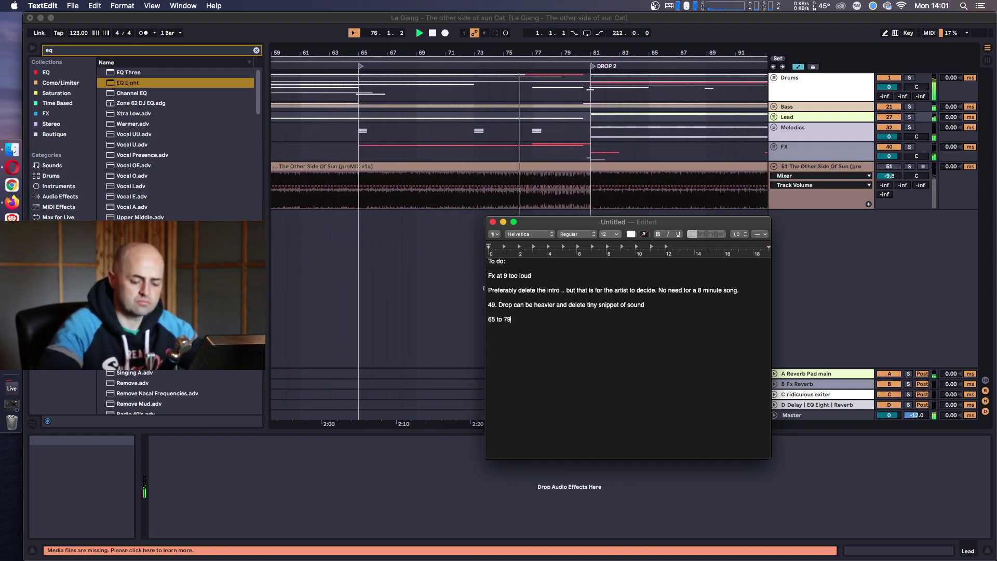
{"action": "type", "text": ", "}
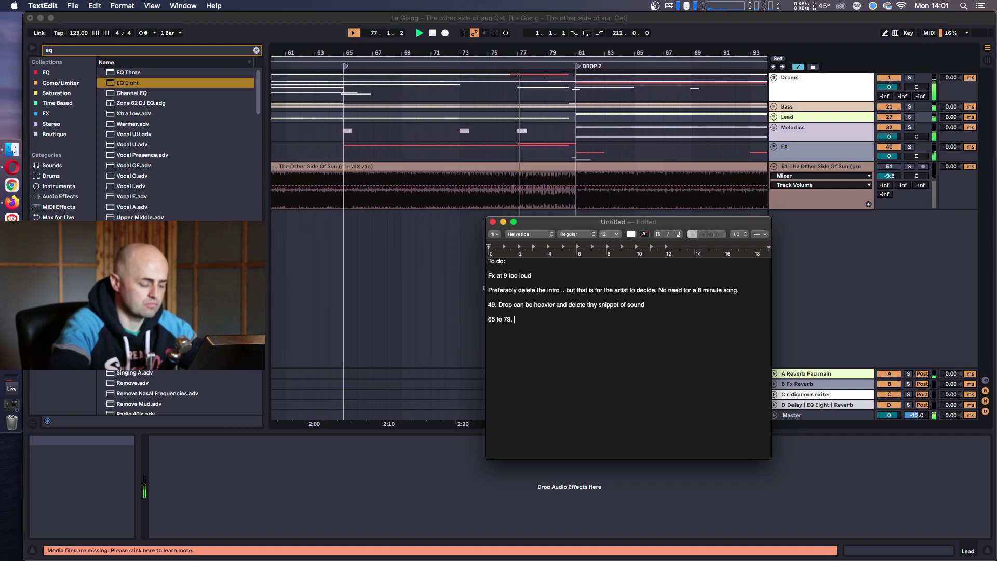
{"action": "type", "text": "aut"}
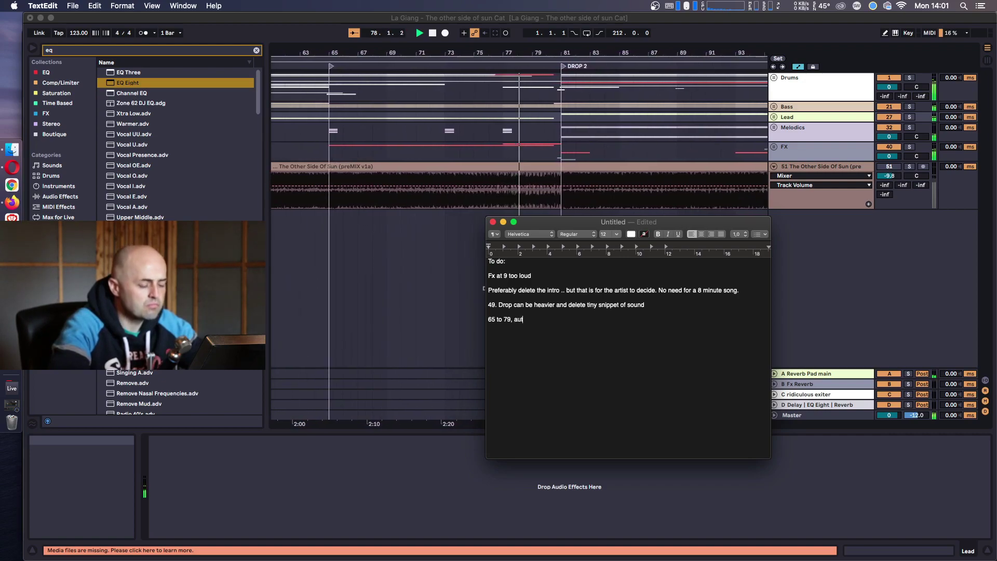
{"action": "type", "text": "omate bass"}
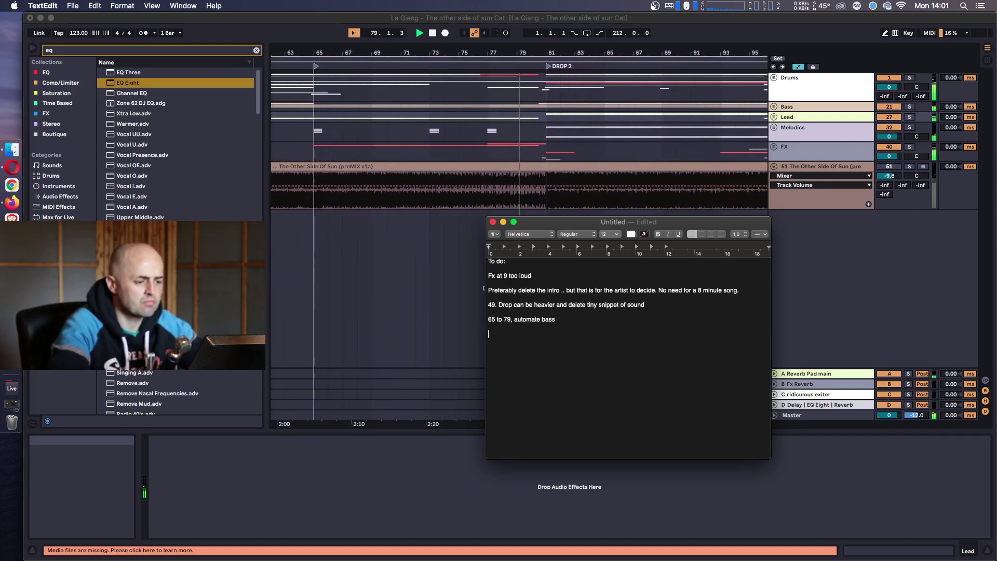
{"action": "type", "text": " top end"}
{"action": "key", "text": "Return"}
{"action": "key", "text": "Return"}
- Add the entry "Kick drum stupid at 77" to the to-do note
{"action": "type", "text": "Kick"}
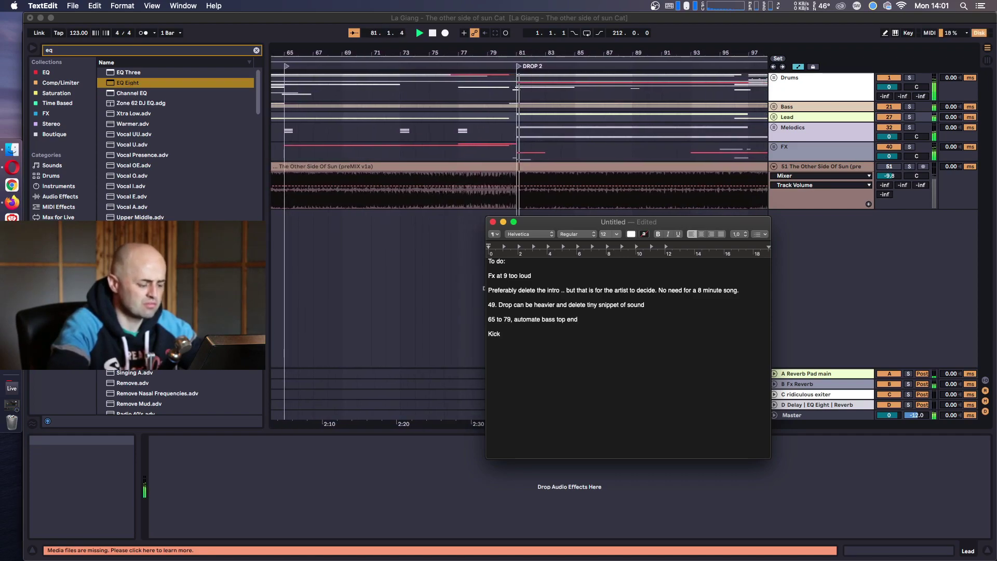
{"action": "type", "text": " drum stupid at"}
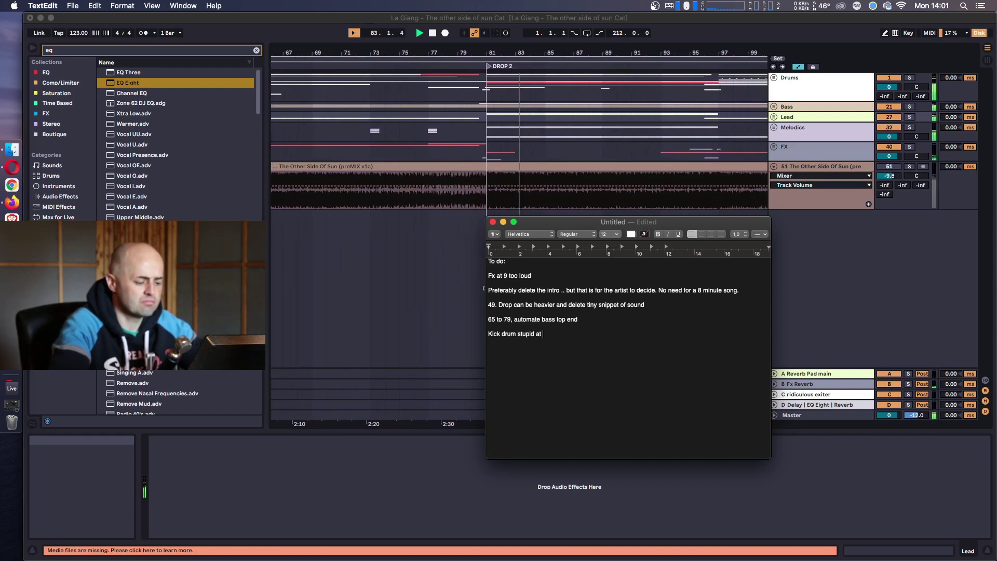
{"action": "type", "text": " 77"}
{"action": "key", "text": "Return"}
{"action": "key", "text": "Return"}
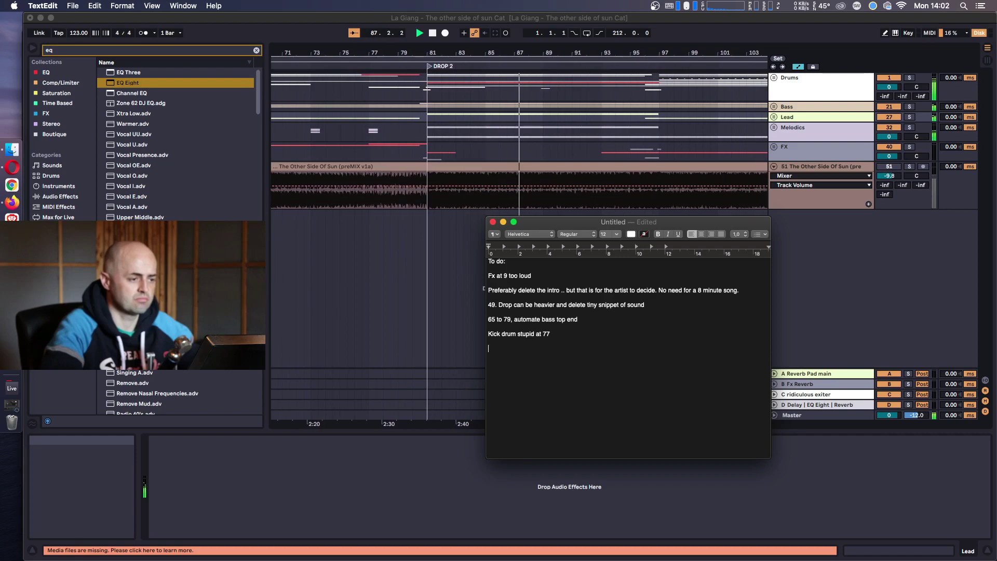
- Add the entry "81 in drop 2 open bass up more" to the to-do note
{"action": "type", "text": "81 "}
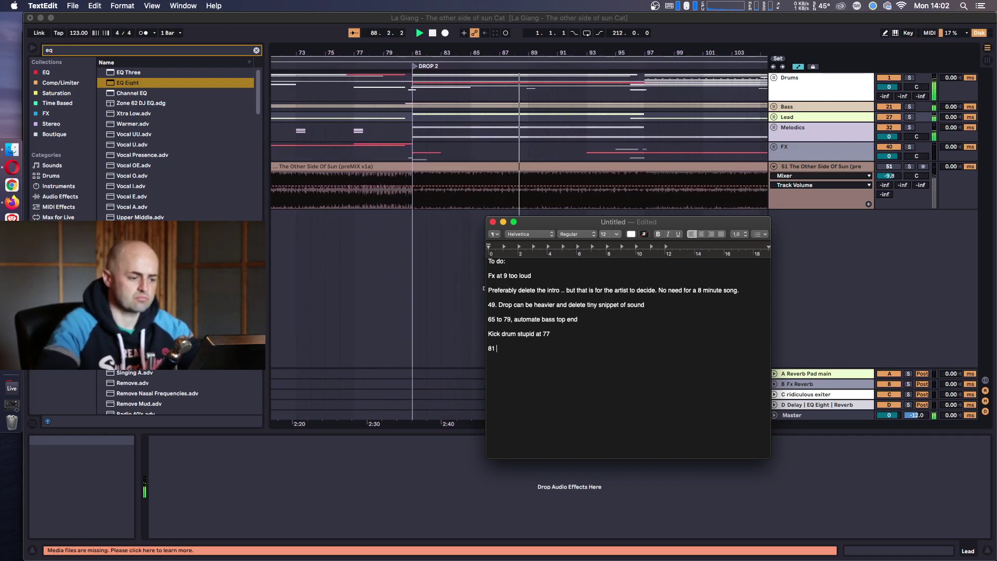
{"action": "type", "text": "in dorp open"}
{"action": "key", "text": "BackSpace"}
{"action": "key", "text": "BackSpace"}
{"action": "key", "text": "BackSpace"}
{"action": "key", "text": "BackSpace"}
{"action": "key", "text": "BackSpace"}
{"action": "key", "text": "BackSpace"}
{"action": "key", "text": "BackSpace"}
{"action": "key", "text": "BackSpace"}
{"action": "key", "text": "BackSpace"}
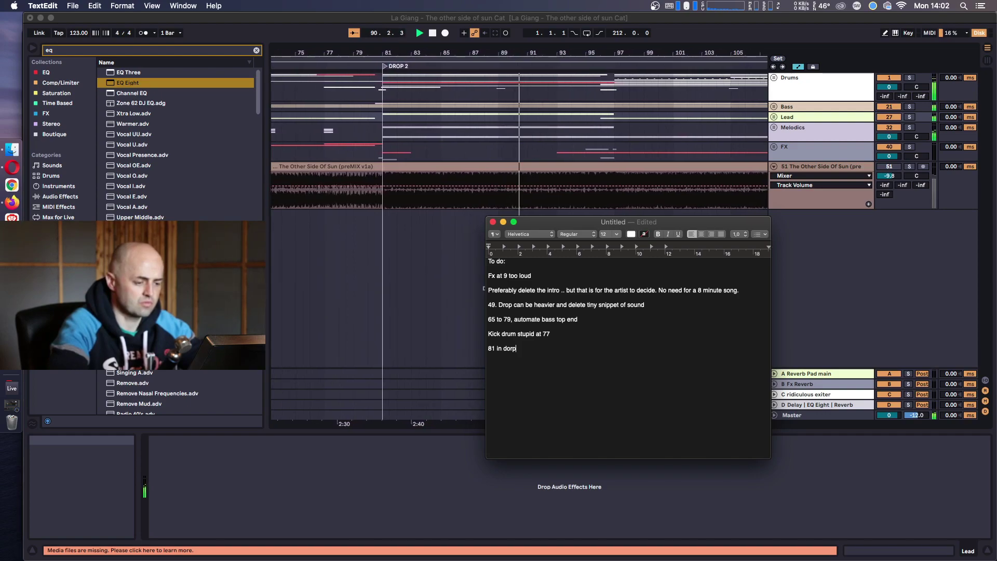
{"action": "type", "text": "rop op"}
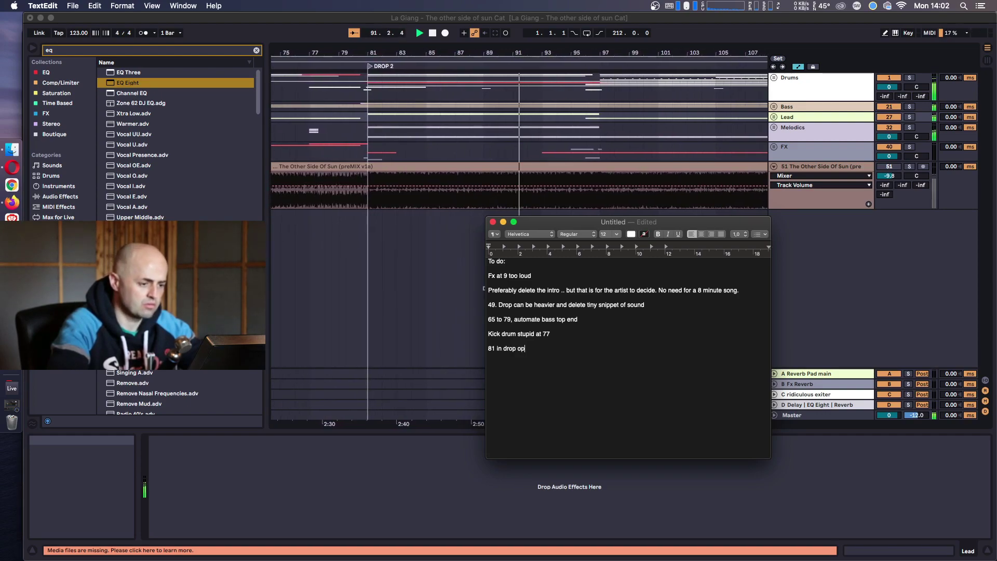
{"action": "key", "text": "BackSpace"}
{"action": "key", "text": "BackSpace"}
{"action": "type", "text": "2 ope"}
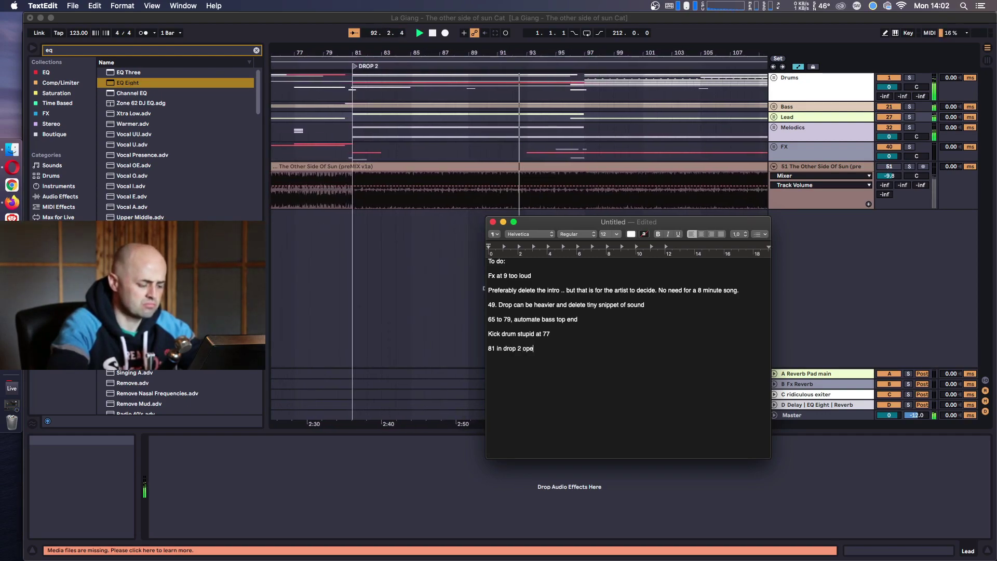
{"action": "type", "text": "n bass up more"}
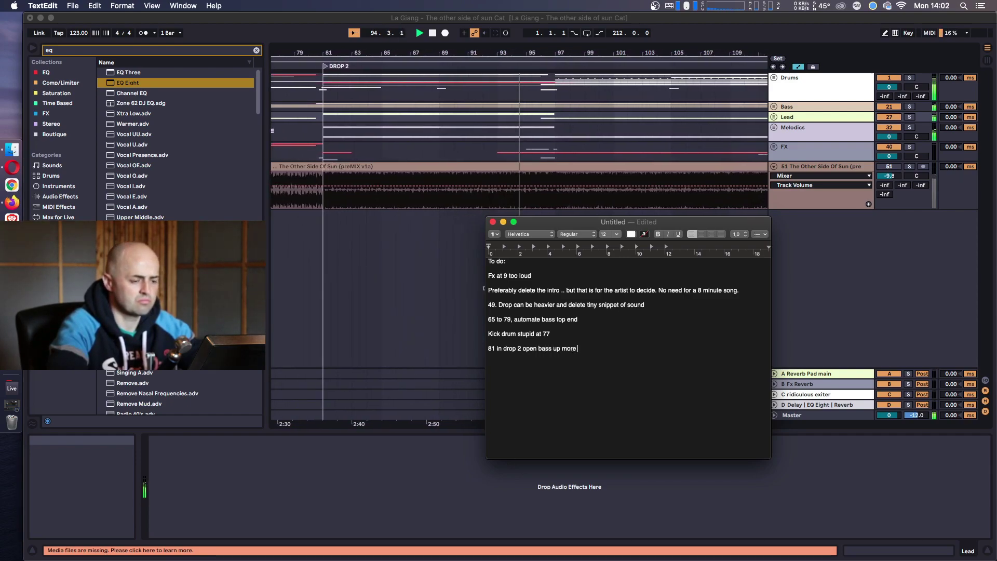
{"action": "key", "text": "Return"}
{"action": "key", "text": "Return"}
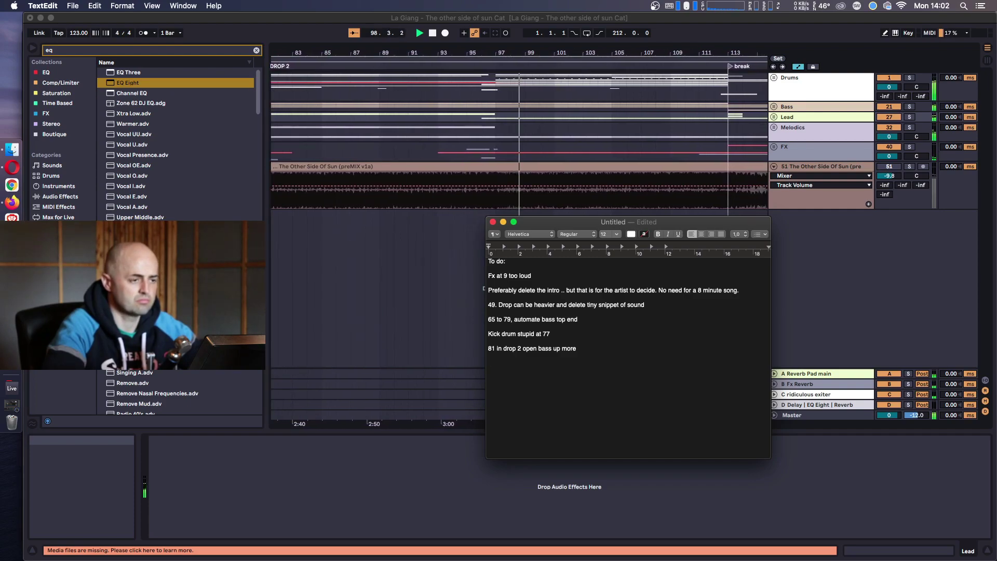
- Add the entries "97, Turn up main pad" and "105, the silly white noise is being silly" to the note
{"action": "type", "text": "97, Turn up main pad"}
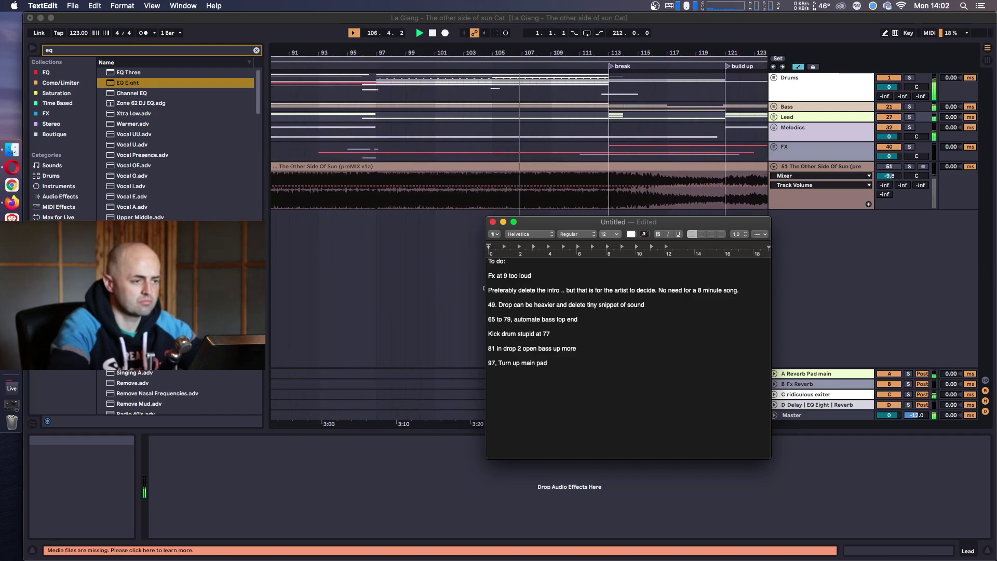
{"action": "type", "text": "105, the silly white noise is being silly"}
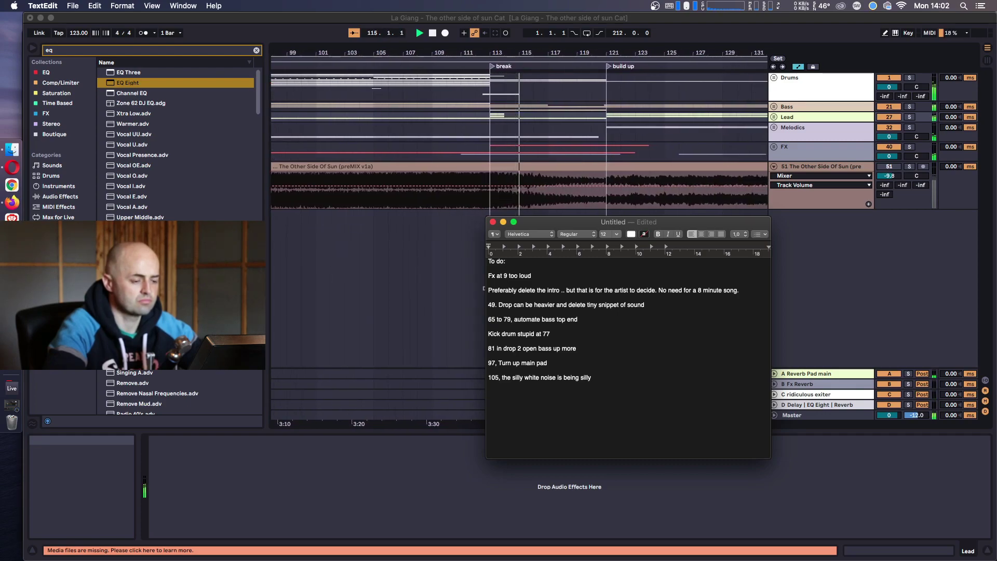
{"action": "key", "text": "Return"}
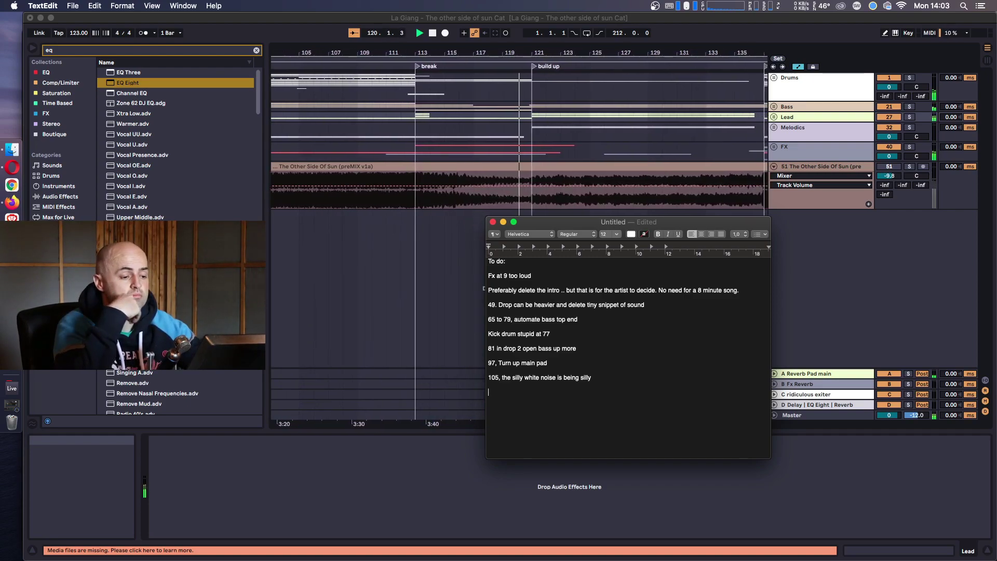
- Add the entry "119, too much top end on the fx throw on the main pad" to the note
{"action": "key", "text": "Return"}
{"action": "key", "text": "Return"}
{"action": "type", "text": "119,"}
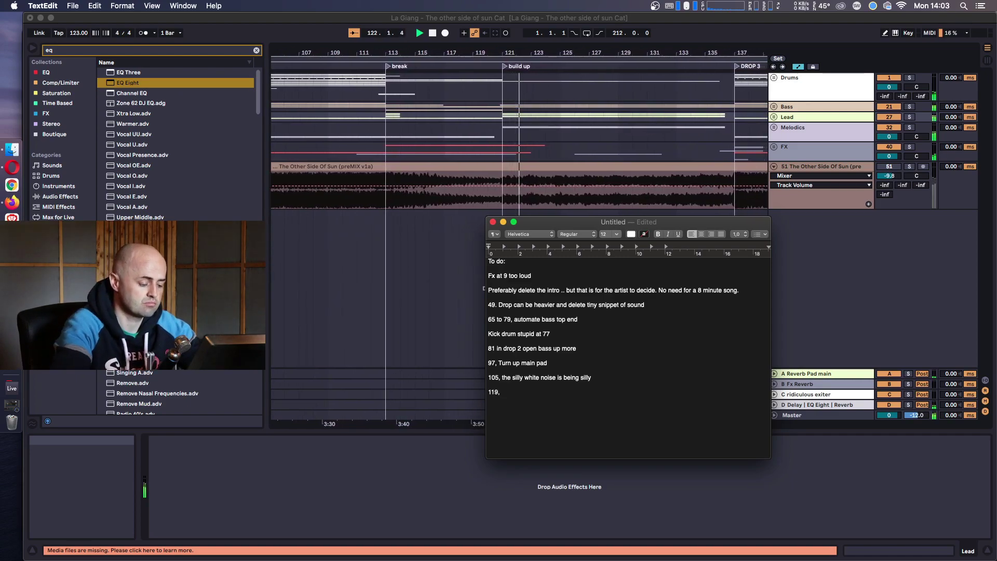
{"action": "type", "text": " top much top end on the fx "}
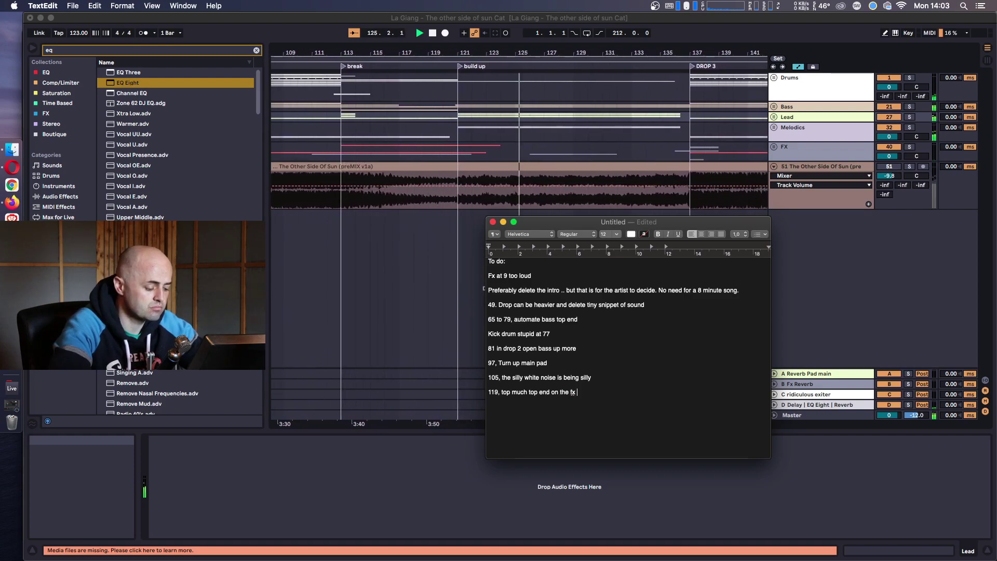
{"action": "type", "text": "throw on the main pad"}
{"action": "key", "text": "Return"}
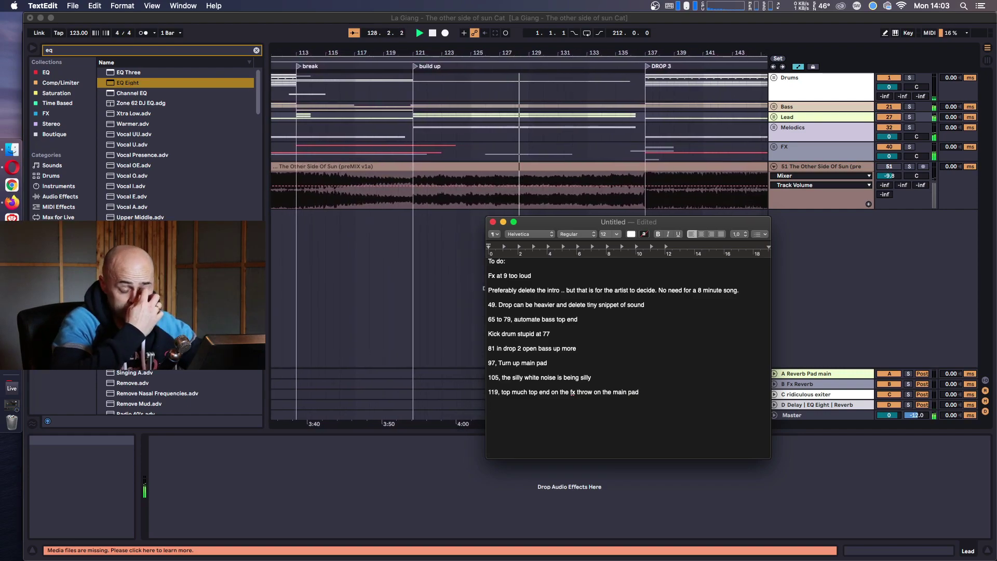
{"action": "left_click", "coordinate": [506, 393]}
{"action": "key", "text": "Delete"}
{"action": "type", "text": "o"}
- Add the entry "Drop 3 the clap is very forward" to the note
{"action": "key", "text": "Down"}
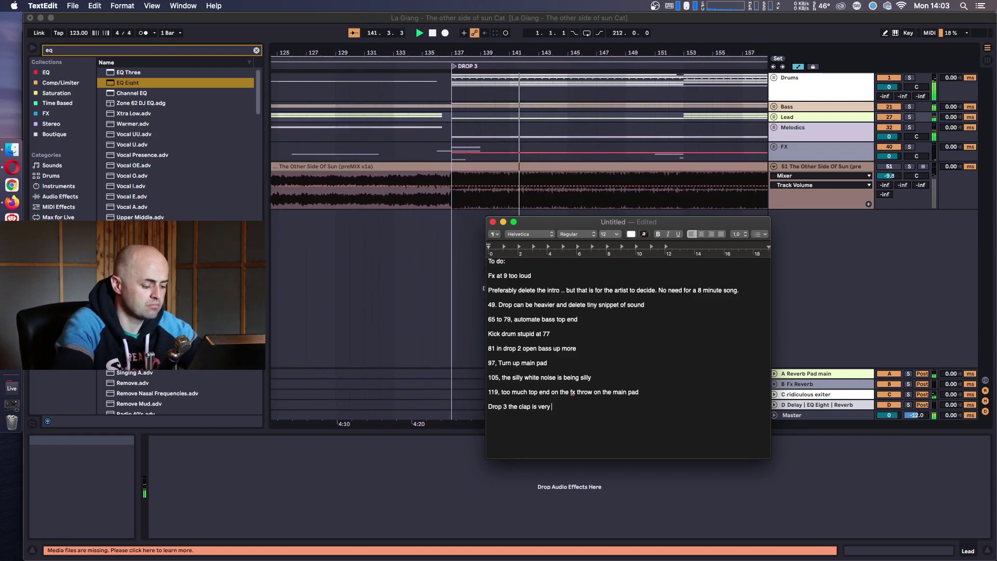
{"action": "type", "text": "rd"}
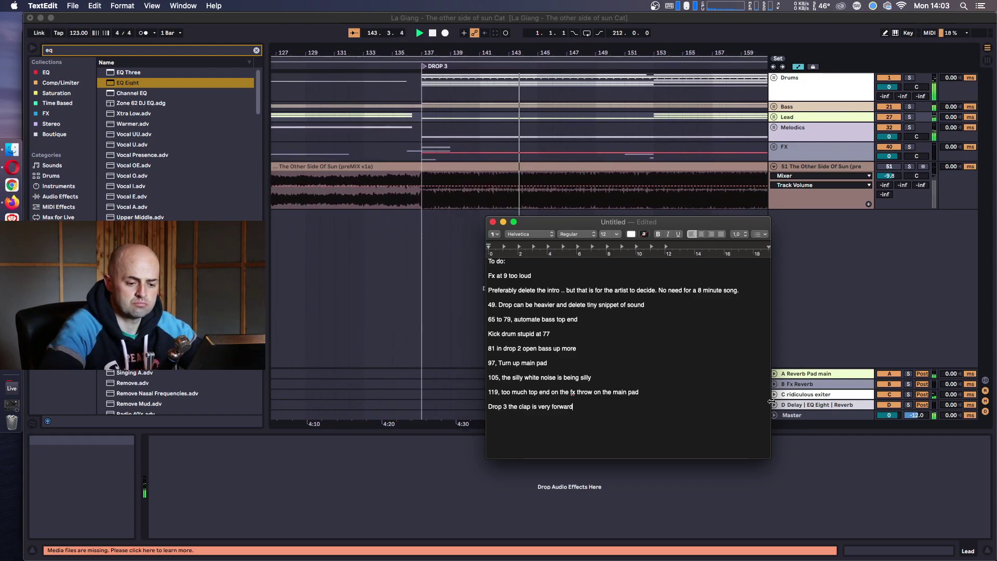
- Switch to Live, unfold the "C ridiculous exiter" return track and set its volume to -10.8 dB
{"action": "key", "text": "cmd+Tab"}
{"action": "left_click", "coordinate": [808, 394]}
{"action": "left_click", "coordinate": [774, 394]}
{"action": "left_click_drag", "start_coordinate": [891, 368], "coordinate": [891, 366]}
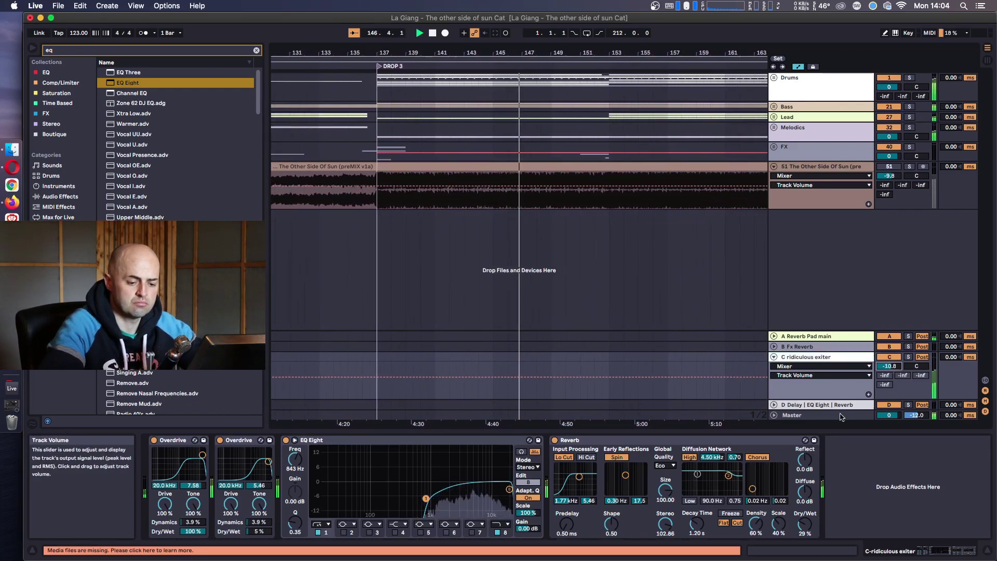
- Switch to TextEdit and delete the "Drop 3 the clap is very forward" entry from the note
{"action": "key", "text": "super+Tab"}
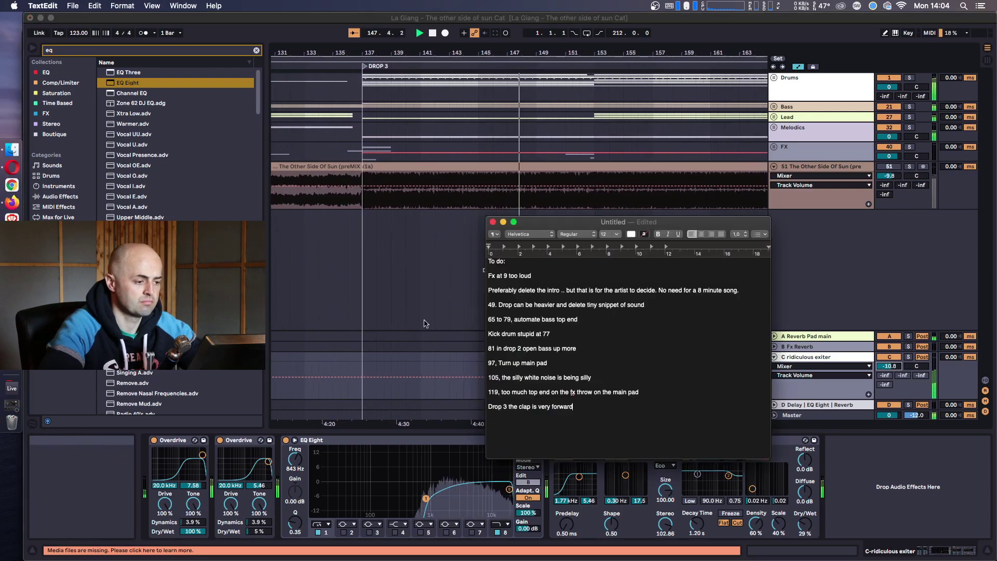
{"action": "triple_click", "coordinate": [565, 407]}
{"action": "key", "text": "BackSpace"}
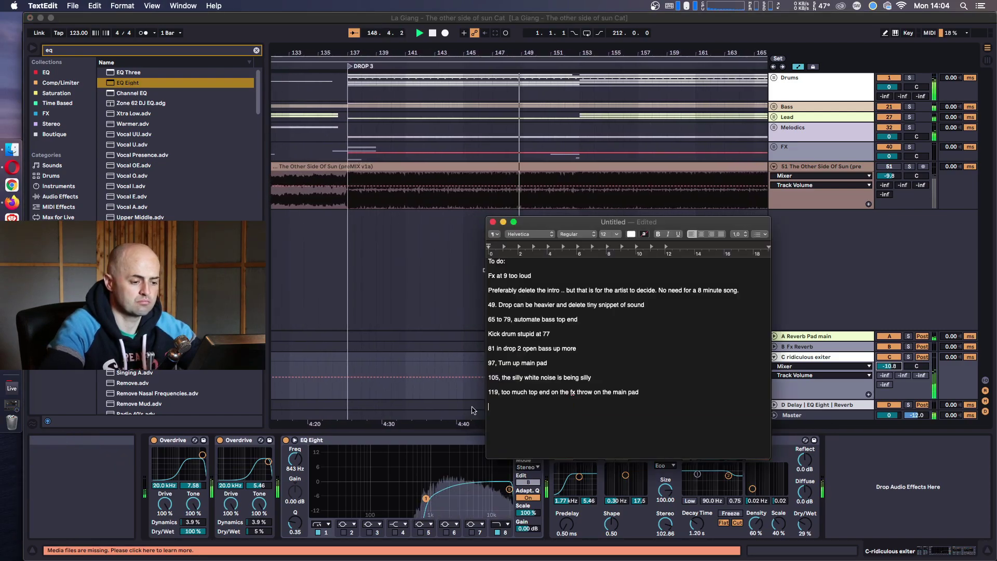
- Switch to Live and set the "C ridiculous exiter" return track's volume to -9.8 dB
{"action": "key", "text": "super+Tab"}
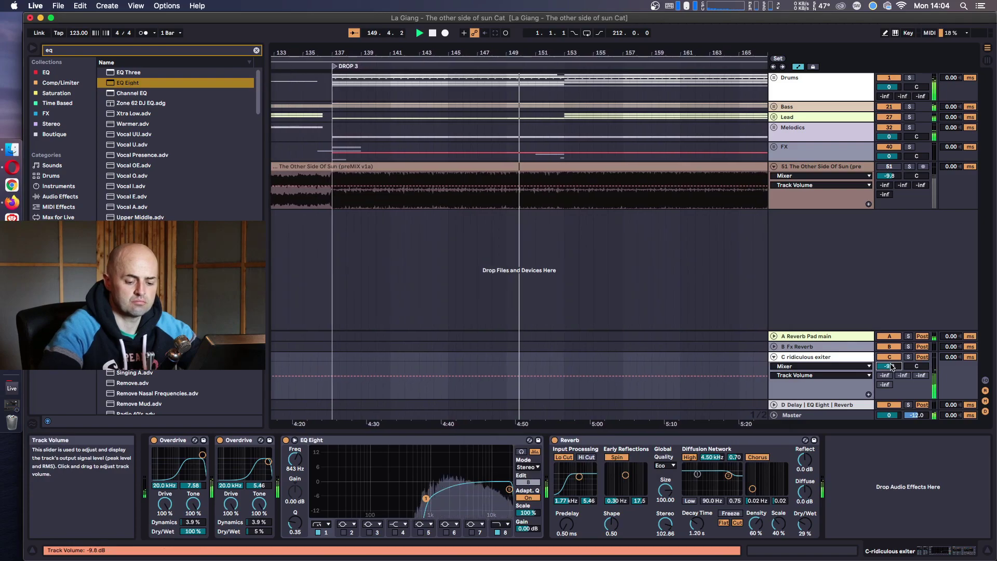
- Switch to TextEdit and add the entry "153, fx synth thing too loud" to the note
{"action": "key", "text": "super+Tab"}
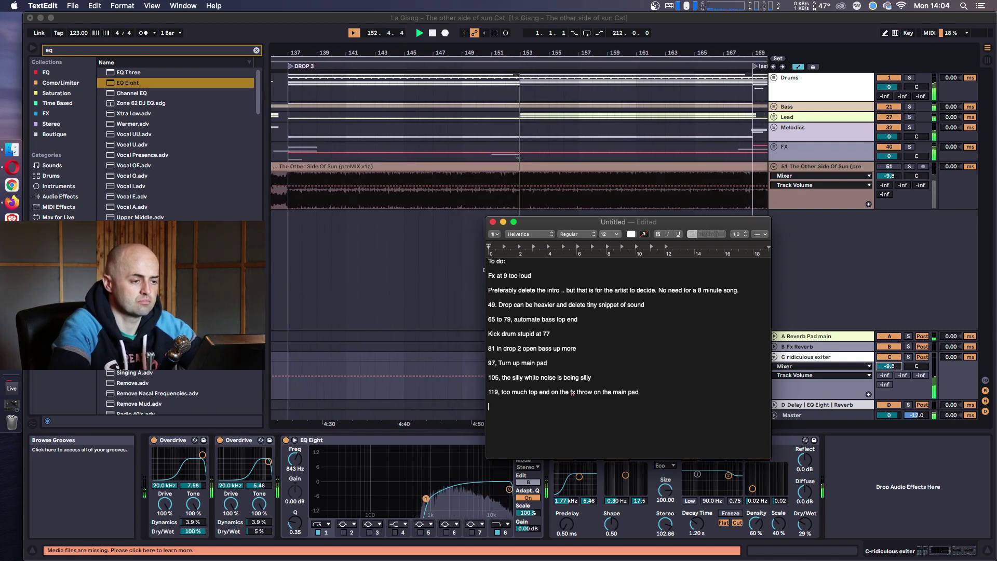
{"action": "type", "text": "153, fx synth thing too loud"}
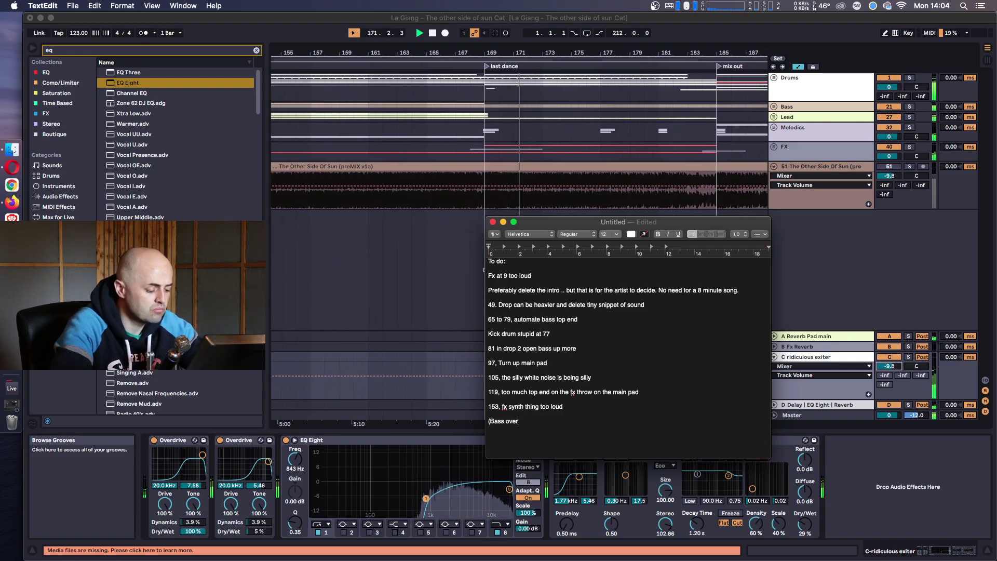
- Add the entry "(Bass overall top end I need to listen if its needing automation as a total wav)" to the note
{"action": "type", "text": "l"}
{"action": "key", "text": "BackSpace"}
{"action": "type", "text": "d "}
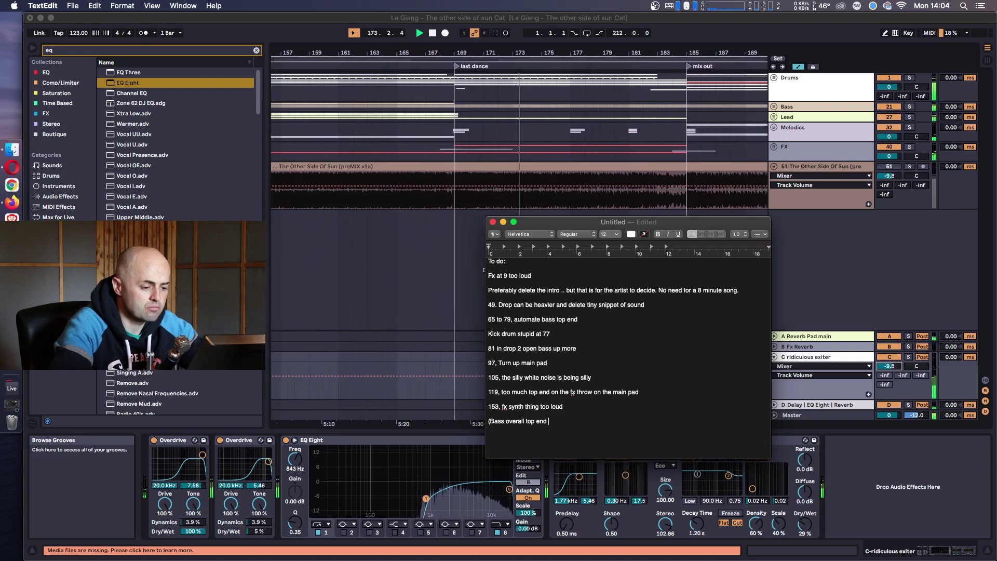
{"action": "type", "text": "I need to list"}
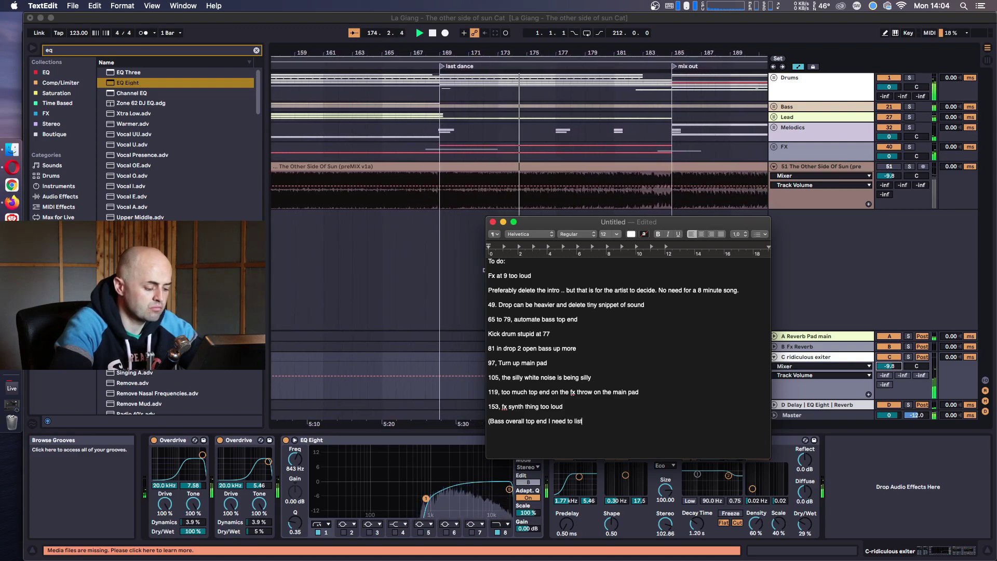
{"action": "type", "text": "de"}
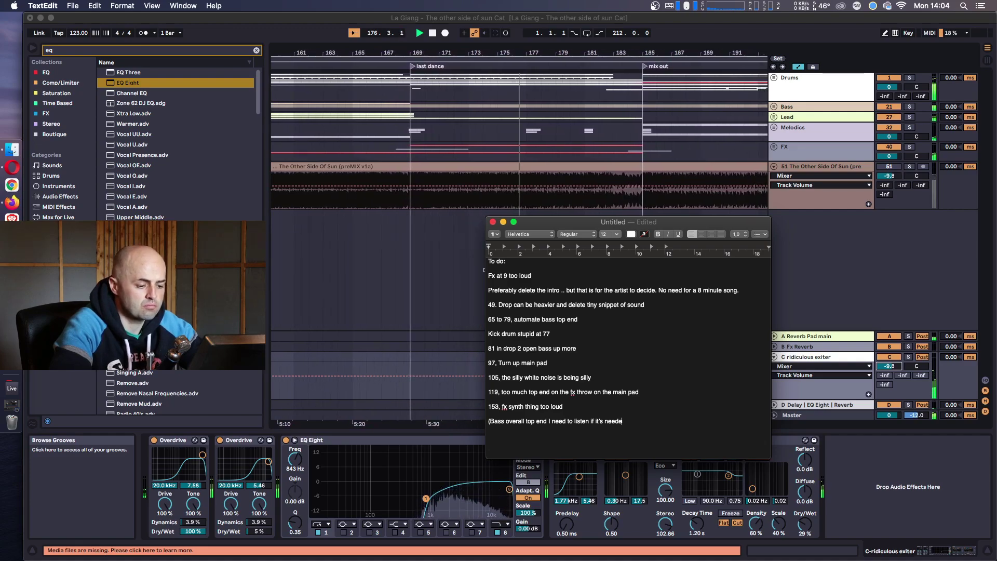
{"action": "type", "text": "listen if its "}
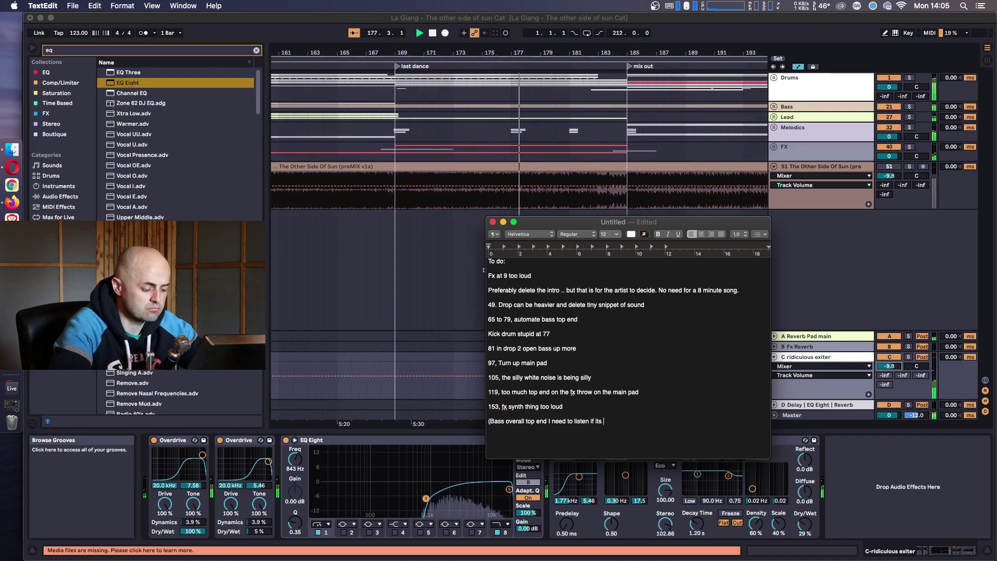
{"action": "type", "text": "nee"}
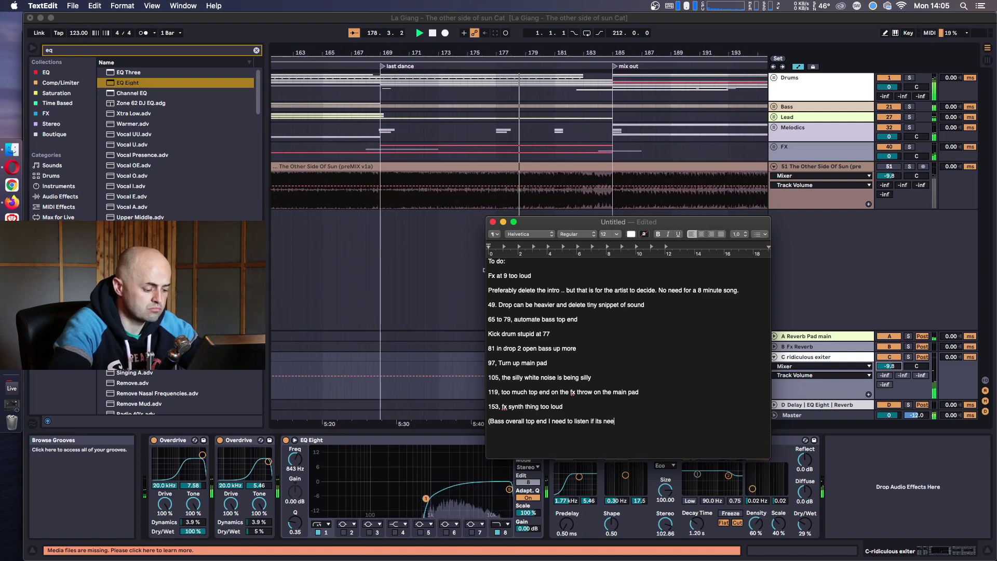
{"action": "type", "text": "ding automation "}
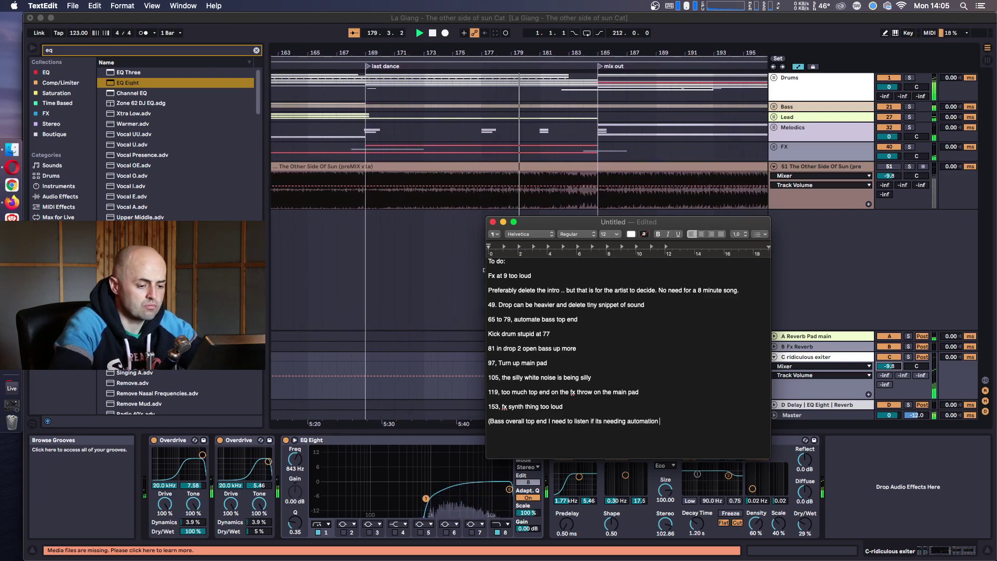
{"action": "type", "text": "as a total wh"}
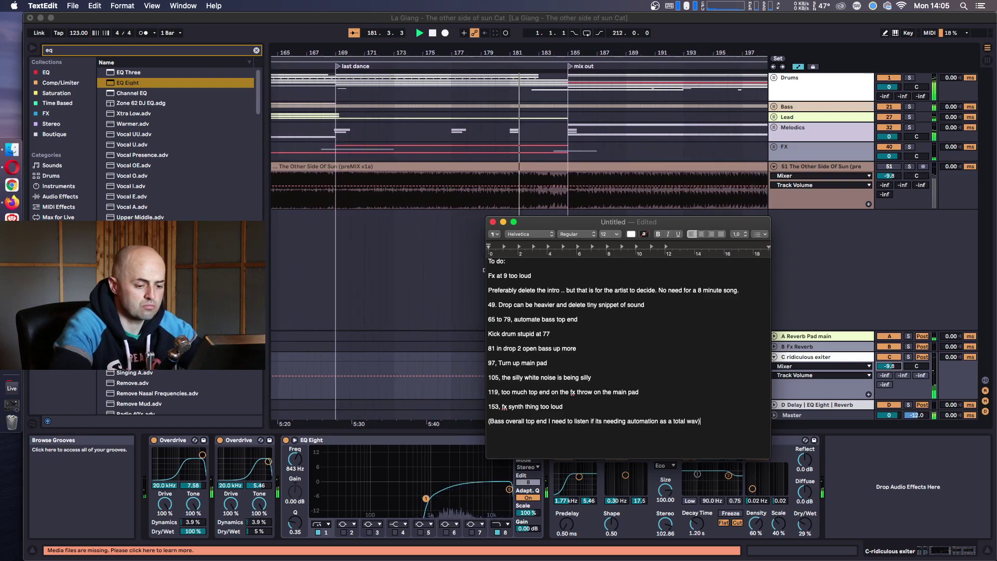
- Finish the bass note and insert the entry "183 Random fx noise is too weird (delete)" above it
{"action": "type", "text": "v)"}
{"action": "key", "text": "super+Left"}
{"action": "key", "text": "Return"}
{"action": "key", "text": "Up"}
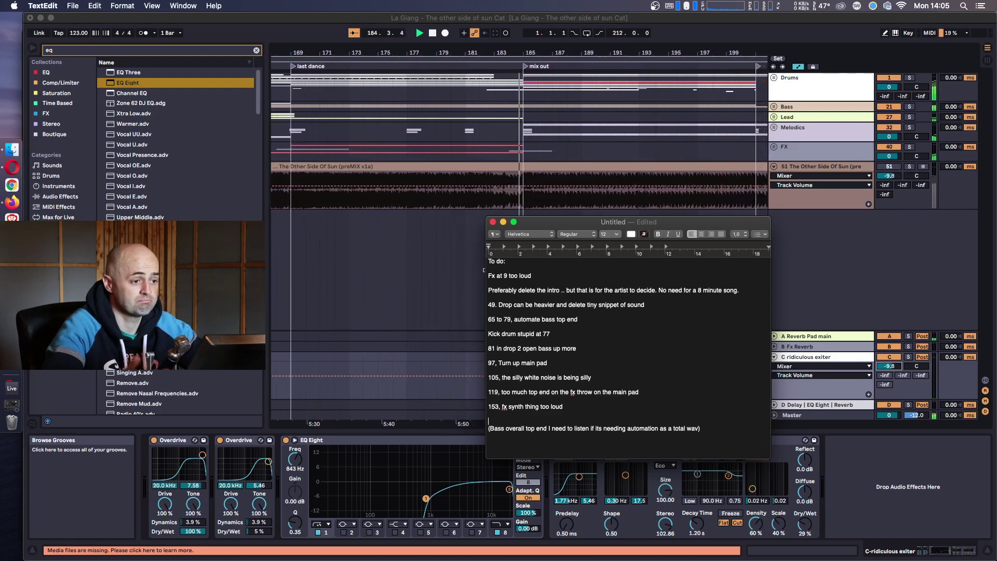
{"action": "type", "text": "183"}
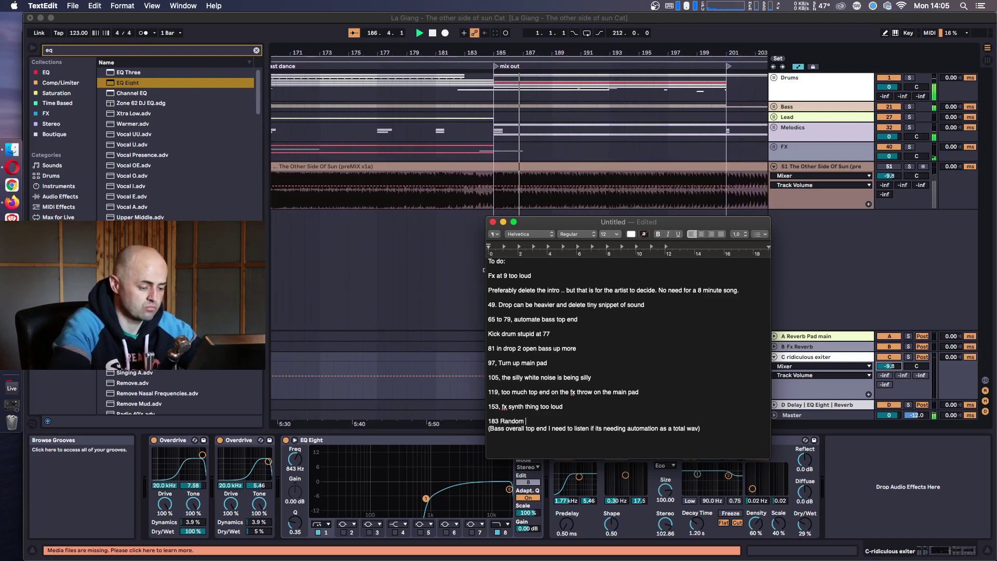
{"action": "type", "text": " Random fx noise"}
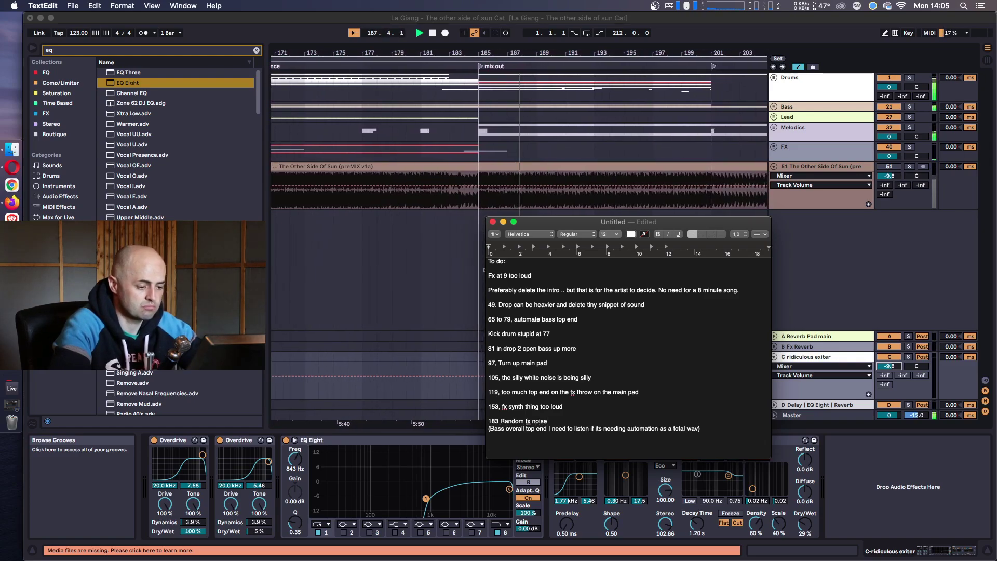
{"action": "type", "text": " is too wel"}
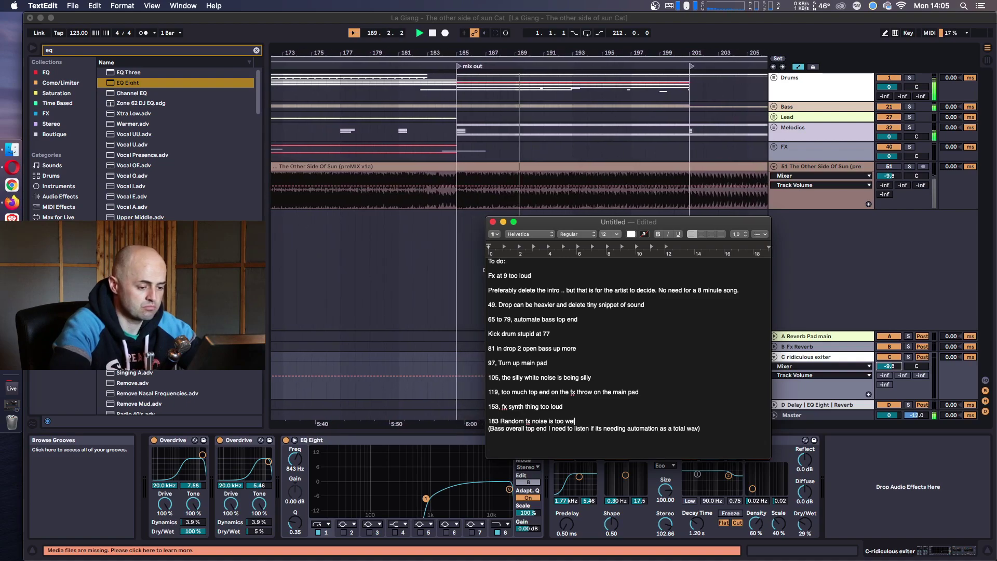
{"action": "key", "text": "BackSpace"}
{"action": "type", "text": "ird ("}
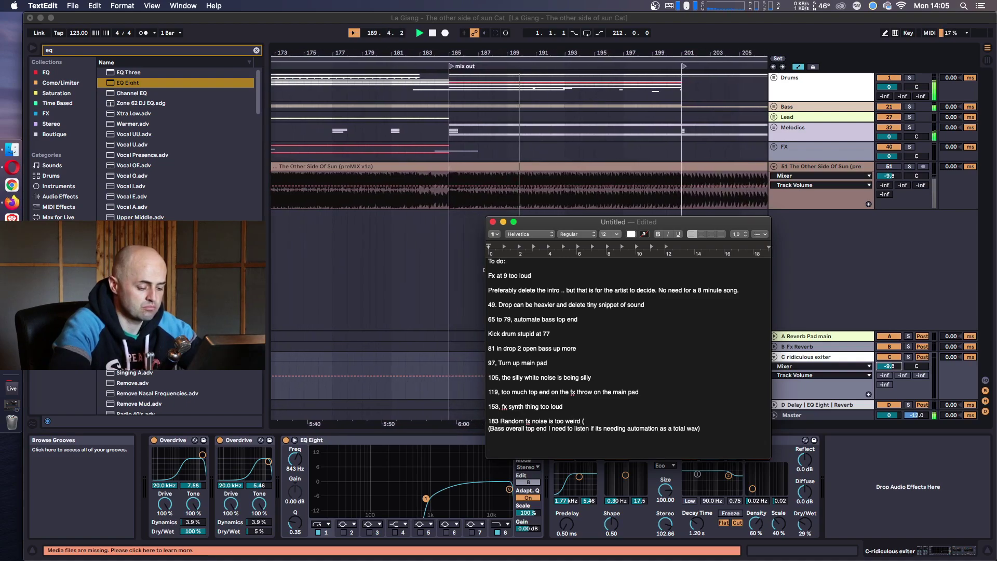
{"action": "type", "text": "delete)"}
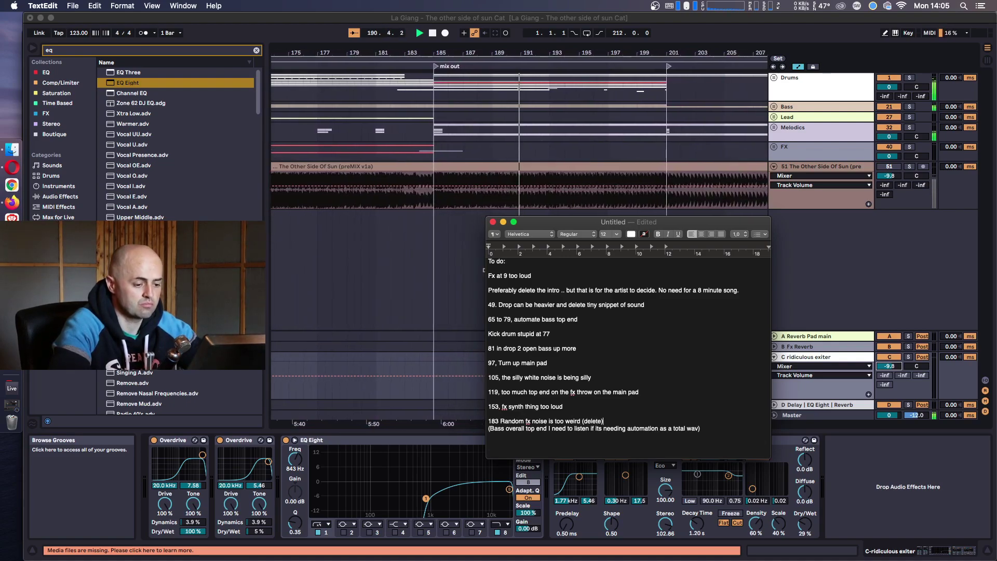
- Append "distracting" in quotation marks to the 183 entry and separate it from the bass note with a blank line
{"action": "key", "text": "Return"}
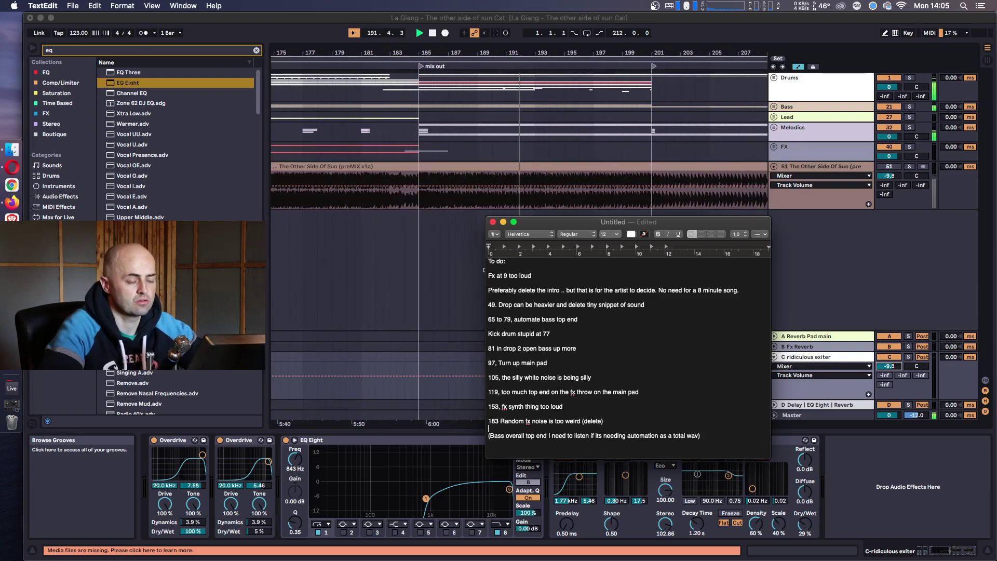
{"action": "left_click", "coordinate": [610, 421]}
{"action": "type", "text": "\"dis"}
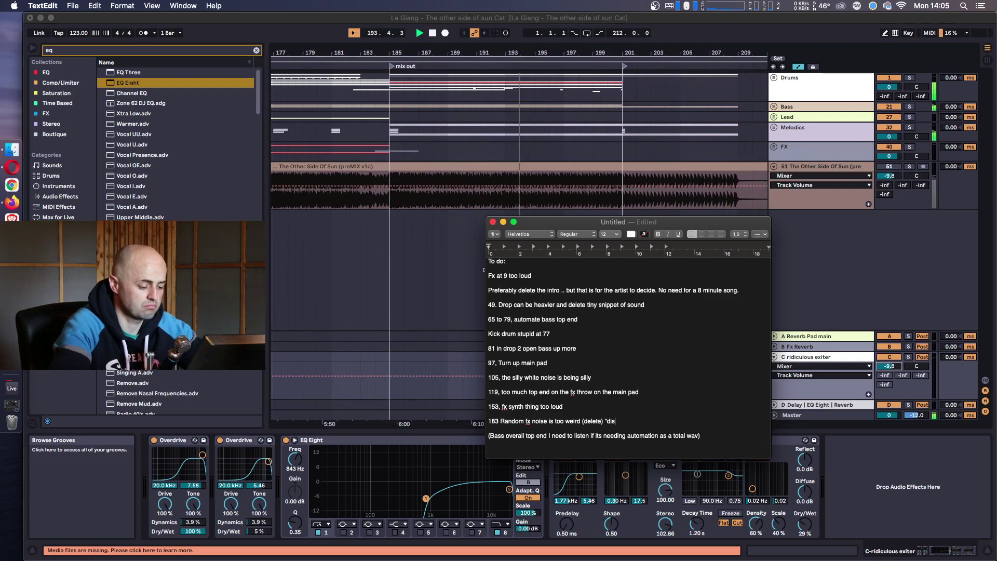
{"action": "type", "text": "tracting\""}
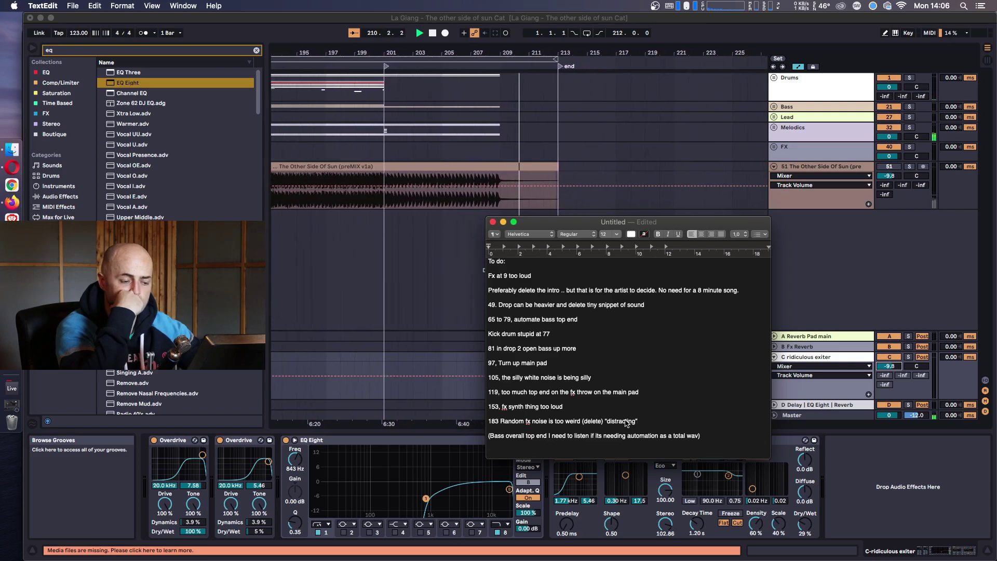
- Switch to Live, stop playback and fold the "C ridiculous exiter" return track
{"action": "key", "text": "super+h"}
{"action": "key", "text": "space"}
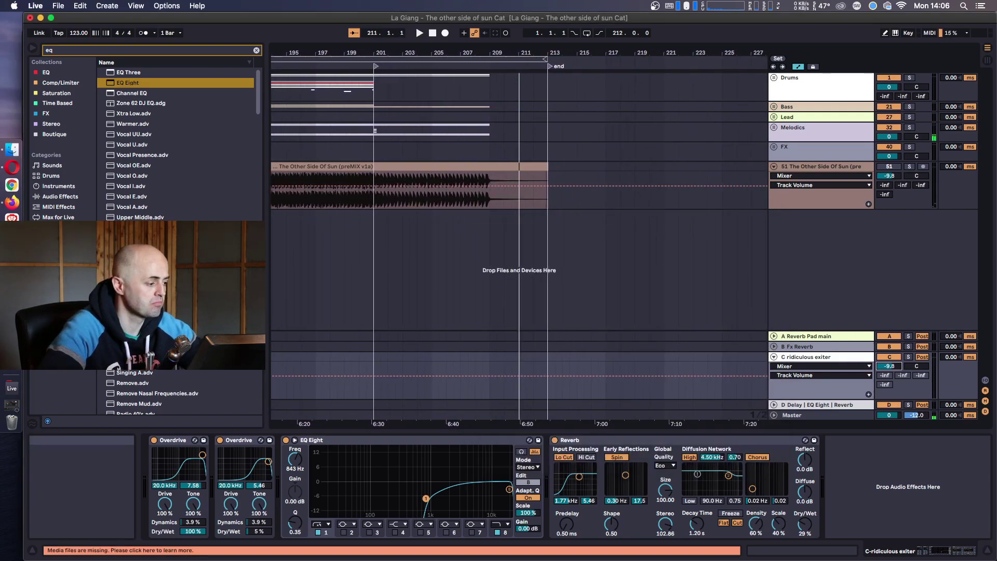
{"action": "key", "text": "super+Tab"}
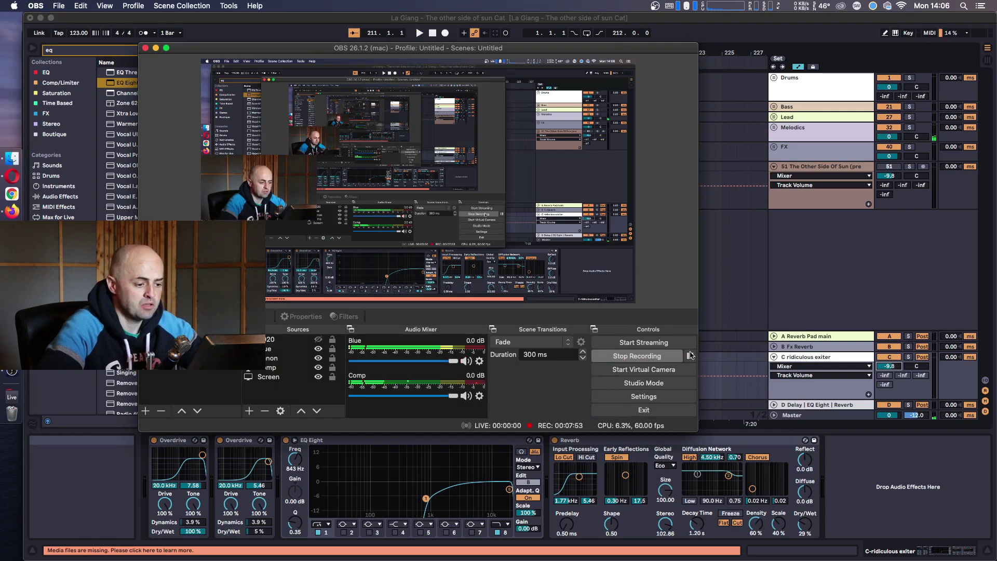
{"action": "left_click", "coordinate": [793, 358]}
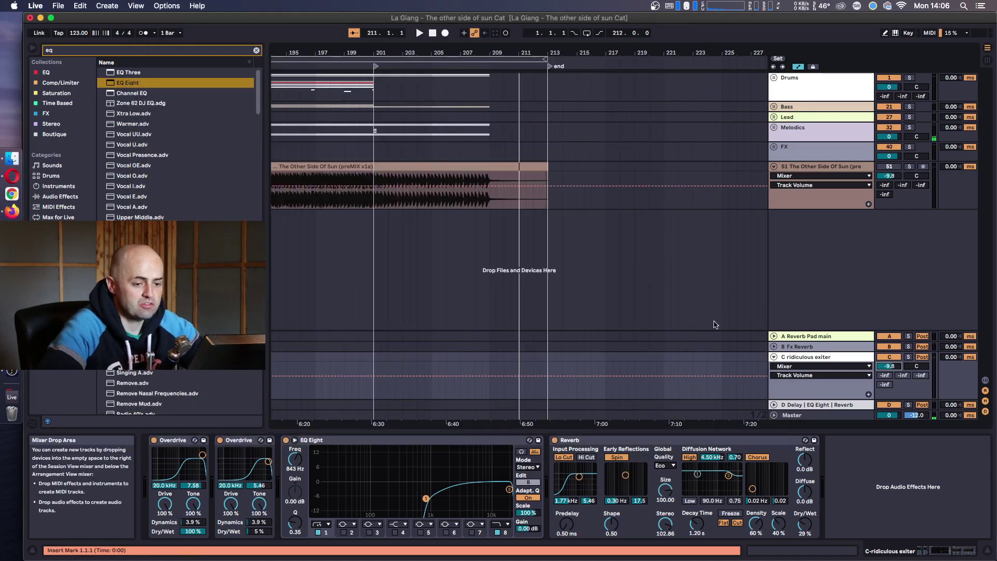
{"action": "left_click", "coordinate": [773, 357]}
{"action": "left_click_drag", "start_coordinate": [545, 53], "coordinate": [545, 16]}
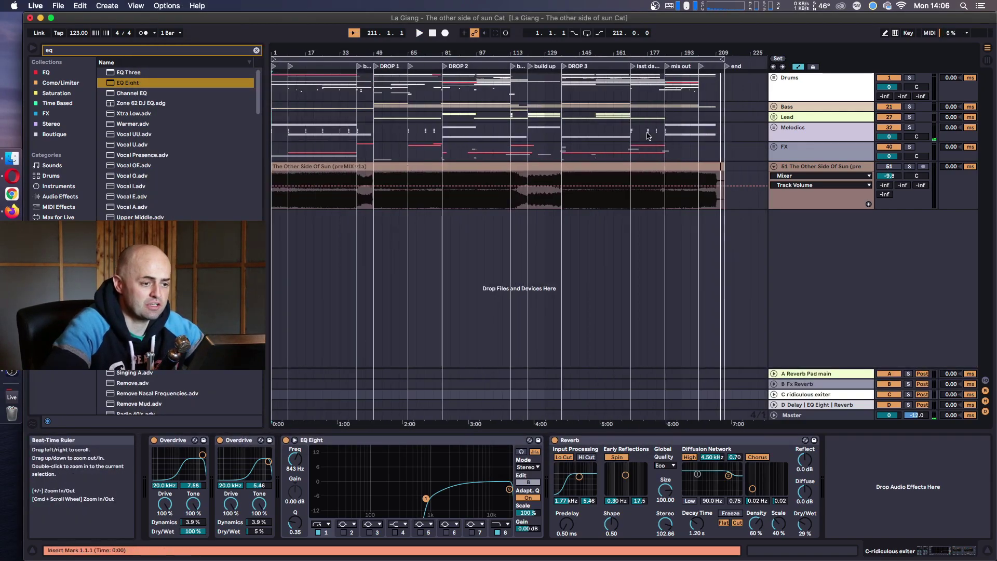
- Play Drop 3 from bar 141 and solo the "The Other Side Of Sun" pre-mix track for comparison
{"action": "left_click", "coordinate": [570, 205]}
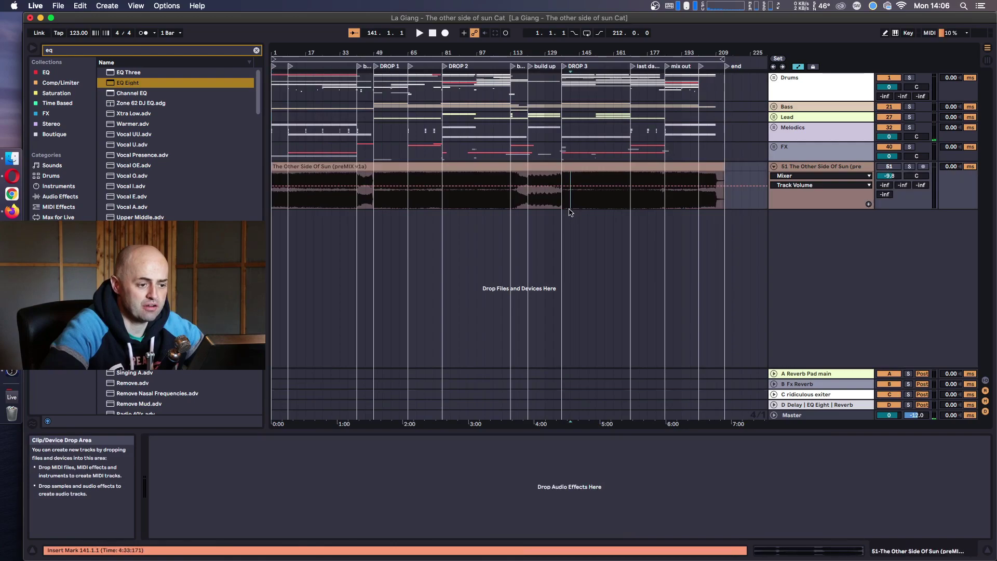
{"action": "left_click", "coordinate": [890, 414]}
{"action": "key", "text": "space"}
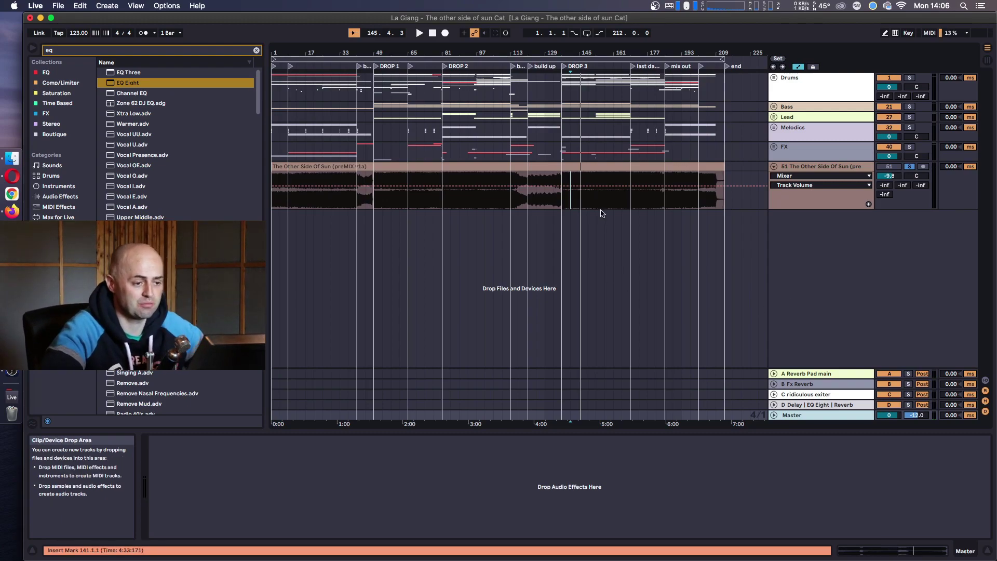
- Listen to the PAD main track in the Lead group soloed from bar 145, then clear its solo and fold the group
{"action": "left_click", "coordinate": [773, 117]}
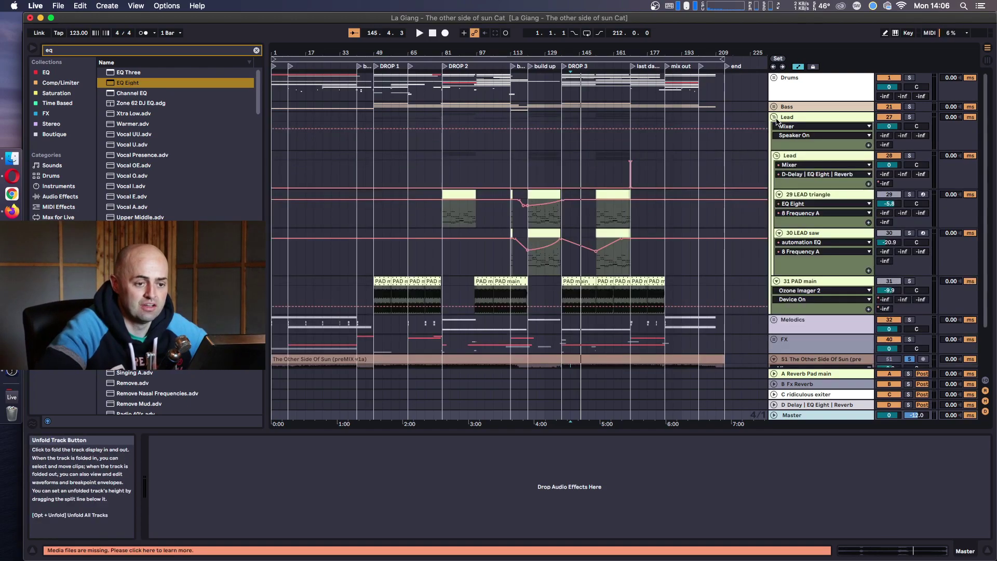
{"action": "left_click", "coordinate": [829, 282]}
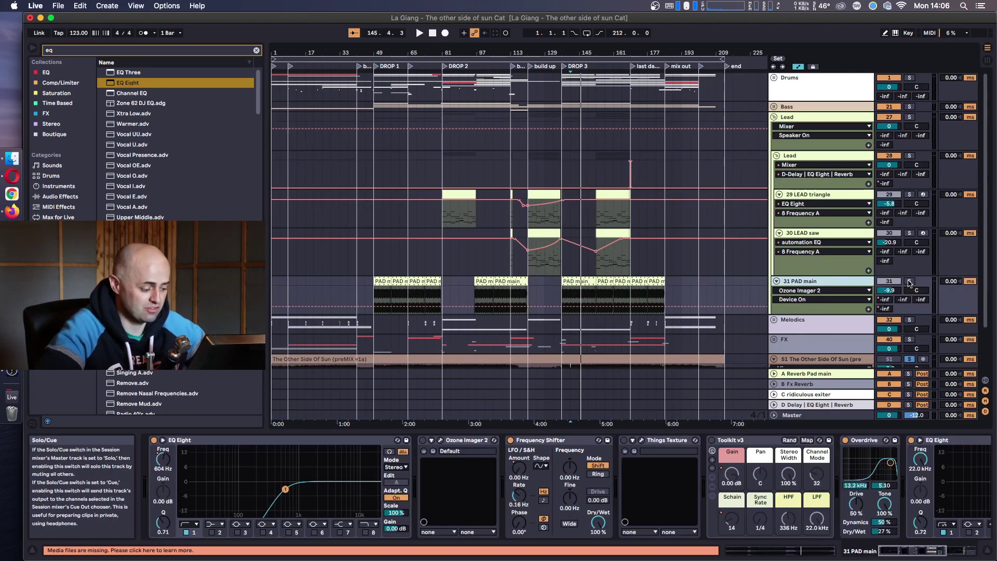
{"action": "left_click", "coordinate": [908, 281]}
{"action": "left_click", "coordinate": [580, 298]}
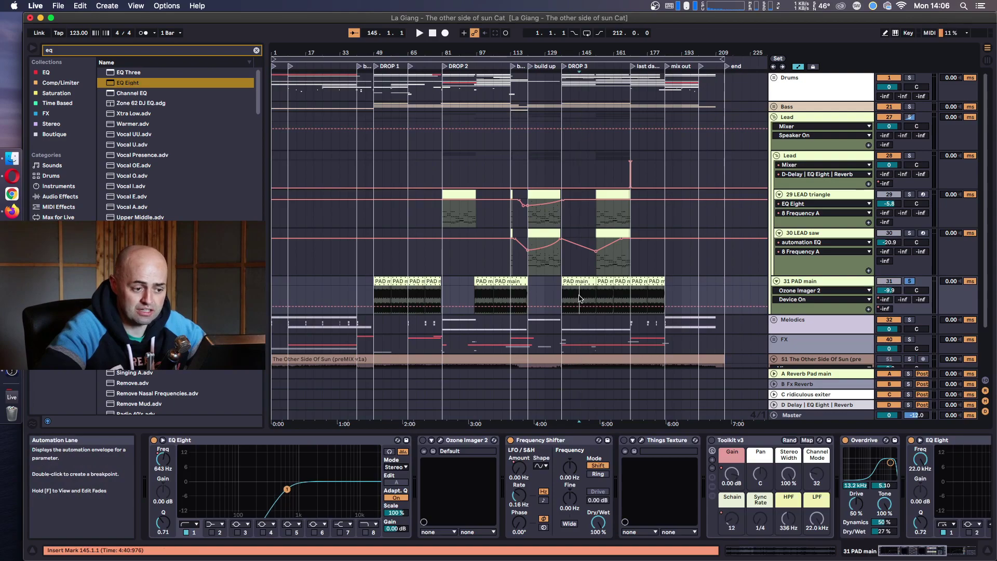
{"action": "key", "text": "space"}
{"action": "left_click", "coordinate": [909, 282]}
{"action": "left_click", "coordinate": [773, 117]}
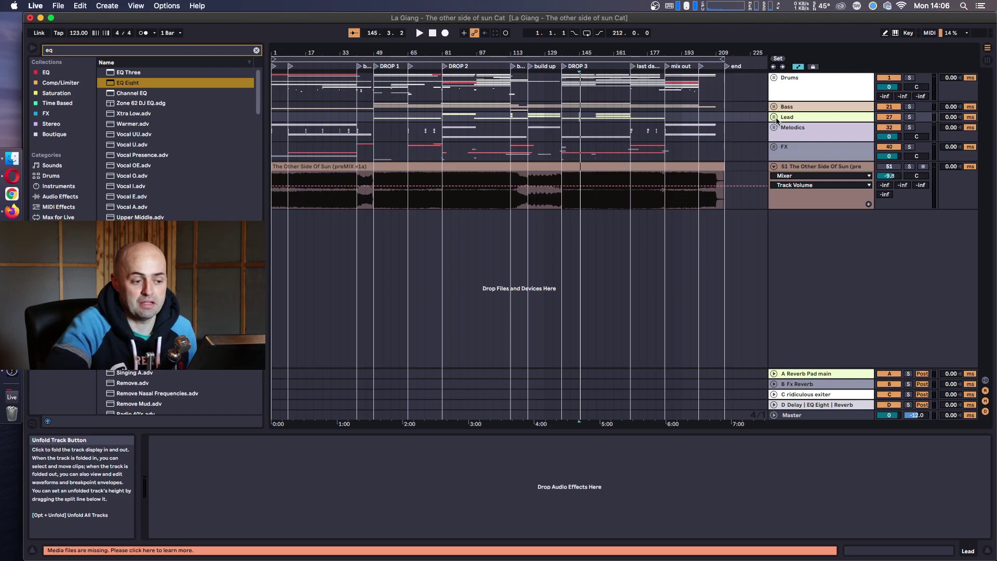
- Replay Drop 3 from bar 145, comparing the current mix with the soloed pre-mix track
{"action": "key", "text": "space"}
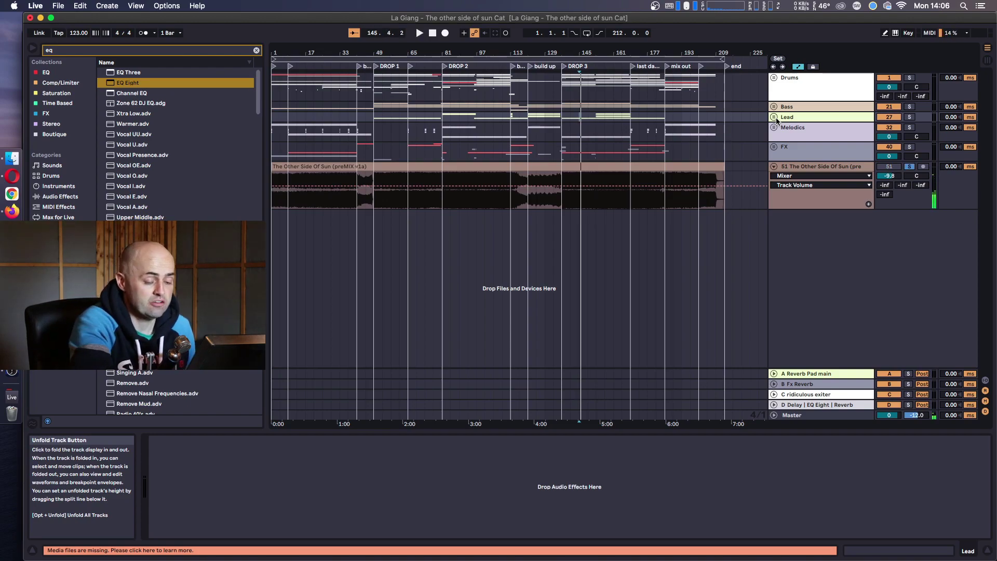
{"action": "key", "text": "space"}
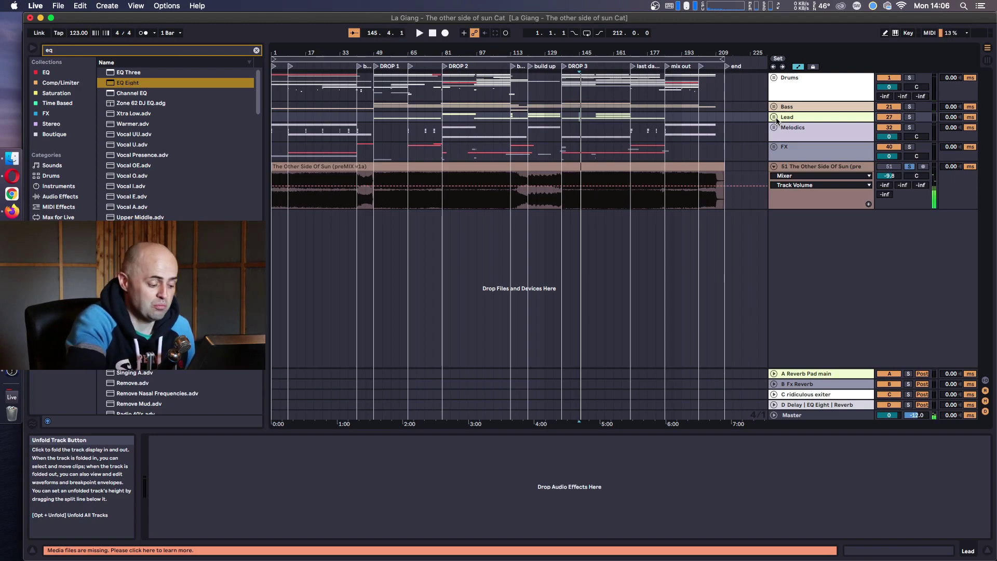
{"action": "key", "text": "space"}
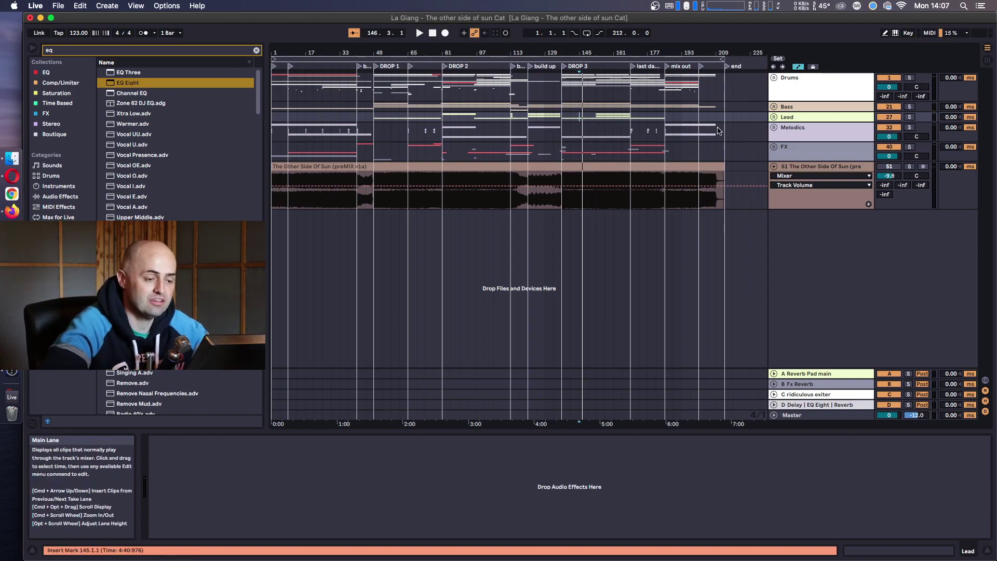
- Unfold the Lead group and check the first to-do entry in TextEdit before returning to Live
{"action": "left_click", "coordinate": [773, 117]}
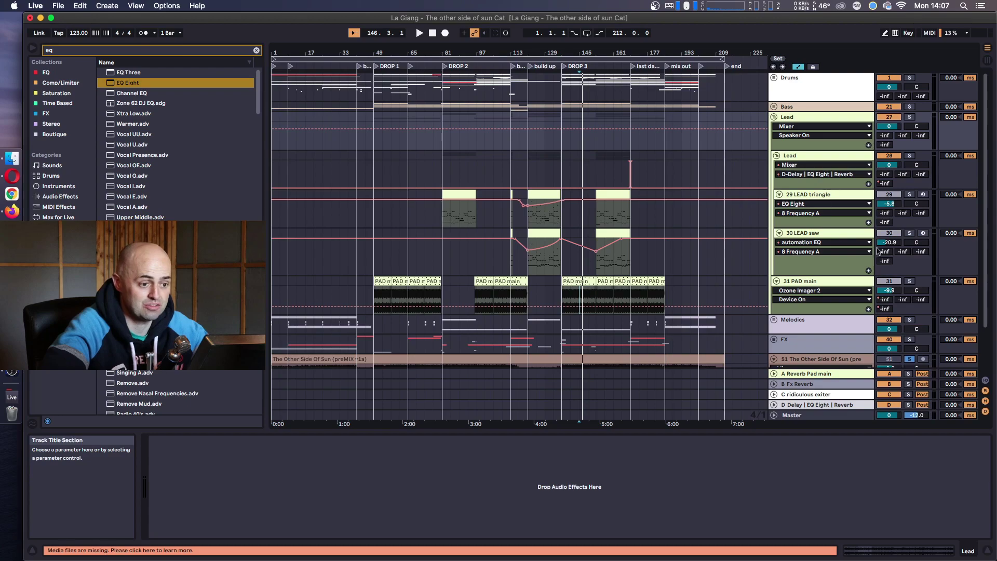
{"action": "key", "text": "super+Tab"}
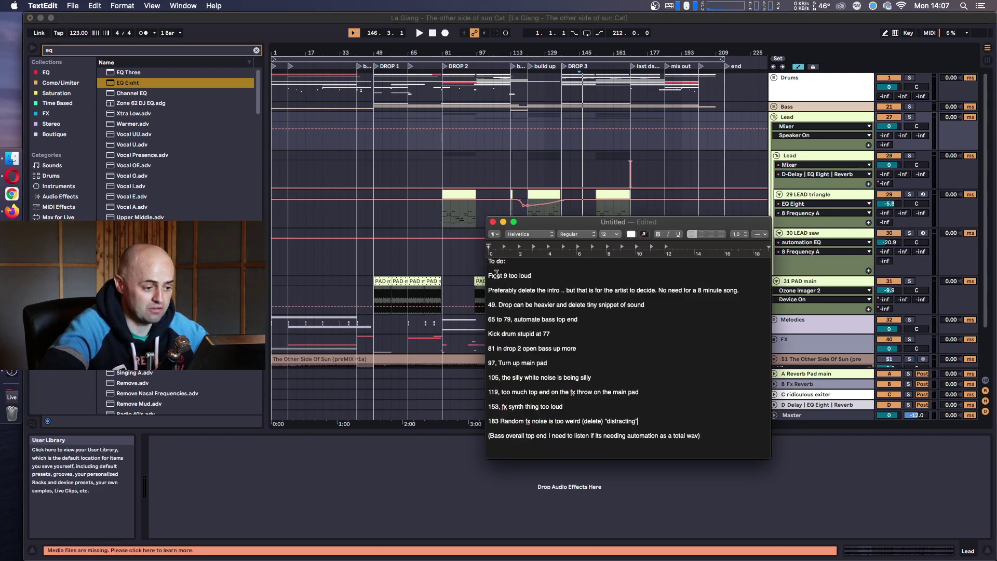
{"action": "key", "text": "super+Tab"}
- Play the intro from bar 8 and unfold the FX group to look for the overly loud effect at bar 9
{"action": "mouse_move", "coordinate": [295, 52]}
{"action": "left_mouse_down"}
{"action": "mouse_move", "coordinate": [296, 119]}
{"action": "mouse_move", "coordinate": [405, 105]}
{"action": "left_mouse_up"}
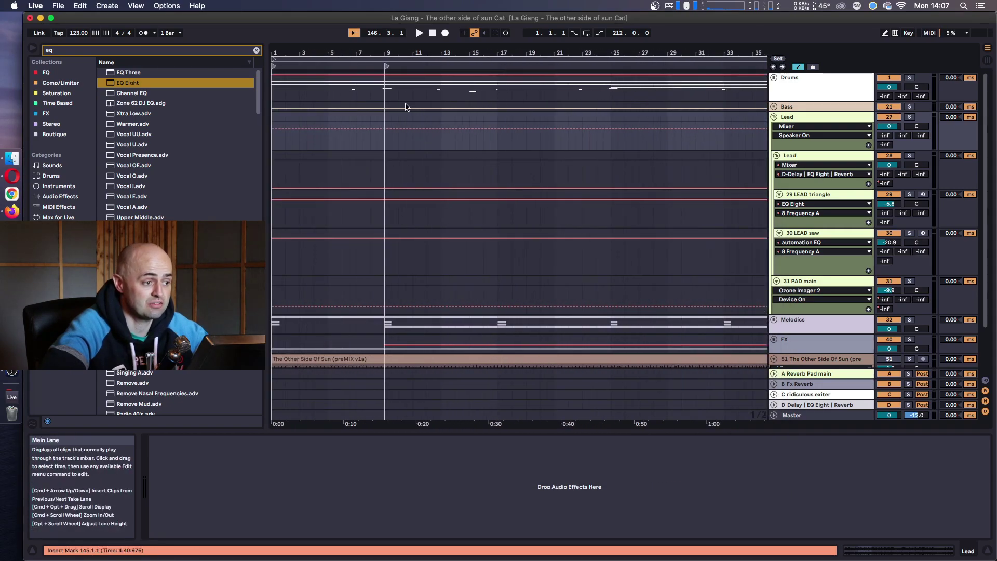
{"action": "left_click", "coordinate": [375, 225]}
{"action": "key", "text": "space"}
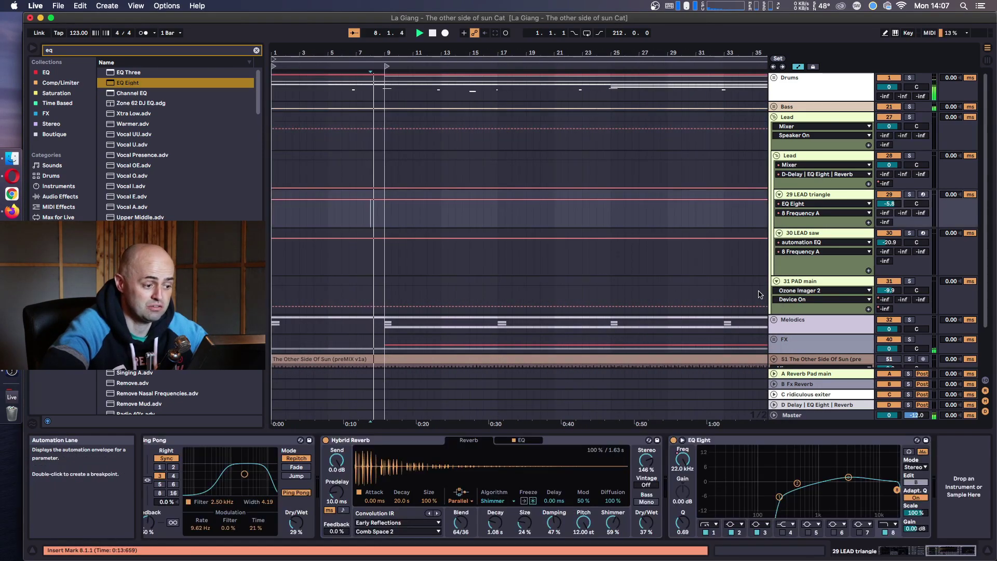
{"action": "left_click", "coordinate": [794, 325]}
{"action": "left_click", "coordinate": [773, 340]}
{"action": "scroll", "coordinate": [796, 282], "scroll_direction": "down", "scroll_amount": 8}
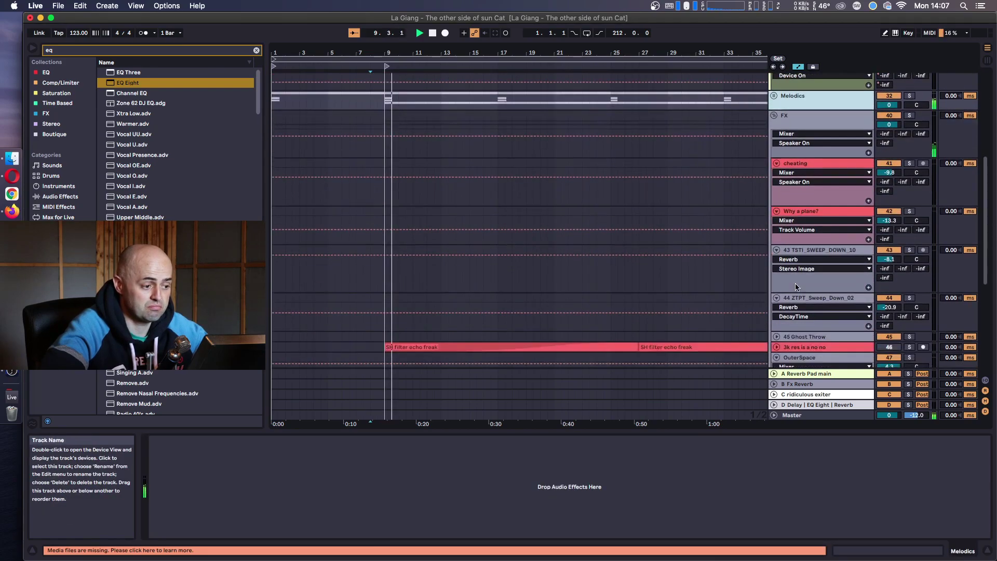
{"action": "scroll", "coordinate": [796, 282], "scroll_direction": "up", "scroll_amount": 10}
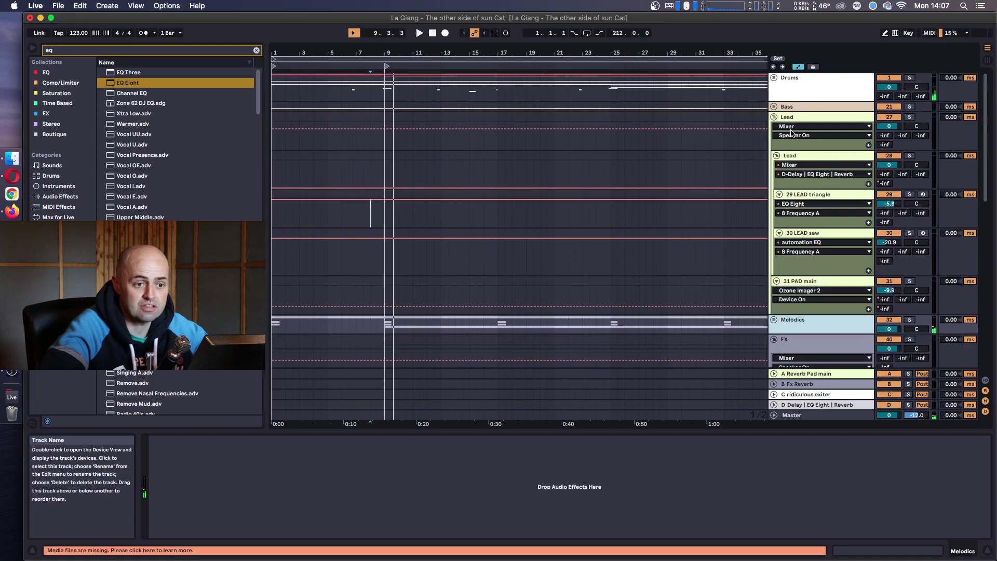
- Unfold the Drums group and show the device chain of the Tom Delay track
{"action": "left_click", "coordinate": [820, 88]}
{"action": "left_click", "coordinate": [774, 77]}
{"action": "scroll", "coordinate": [788, 147], "scroll_direction": "down", "scroll_amount": 3}
{"action": "scroll", "coordinate": [788, 147], "scroll_direction": "down", "scroll_amount": 5}
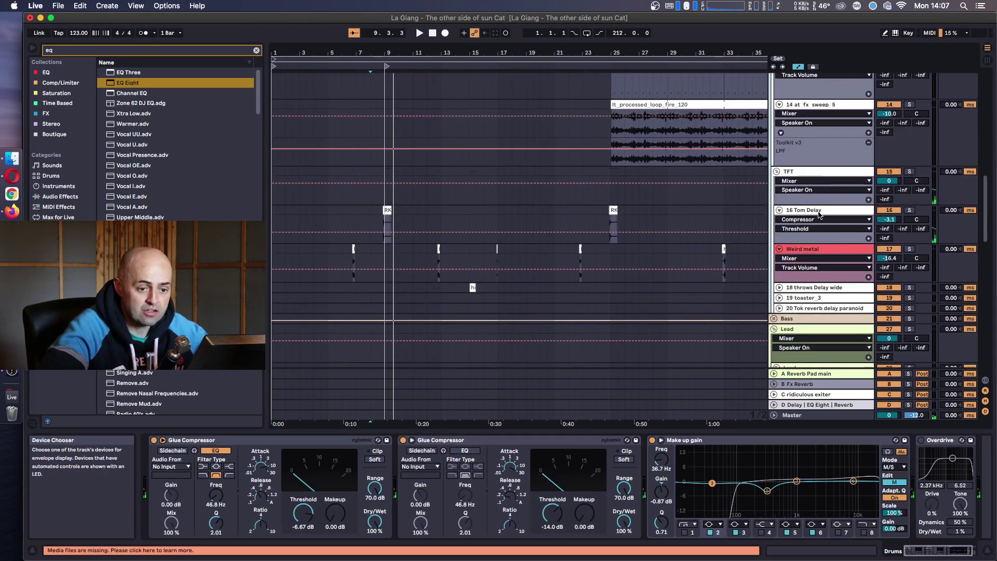
{"action": "left_click", "coordinate": [819, 211]}
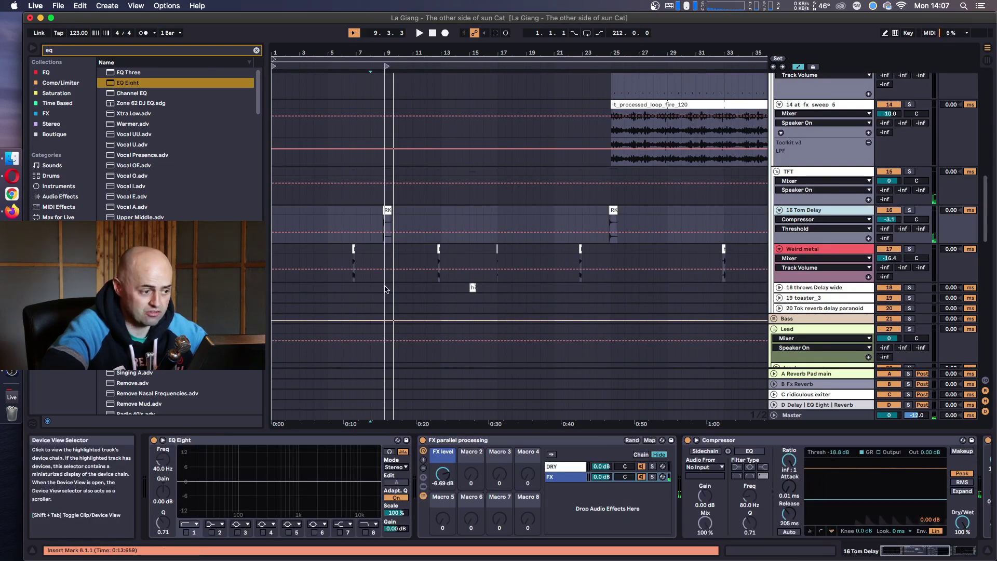
- Play from bar 8 to check the Tom Delay hit at bar 9 against its device chain
{"action": "left_click", "coordinate": [370, 226]}
{"action": "key", "text": "space"}
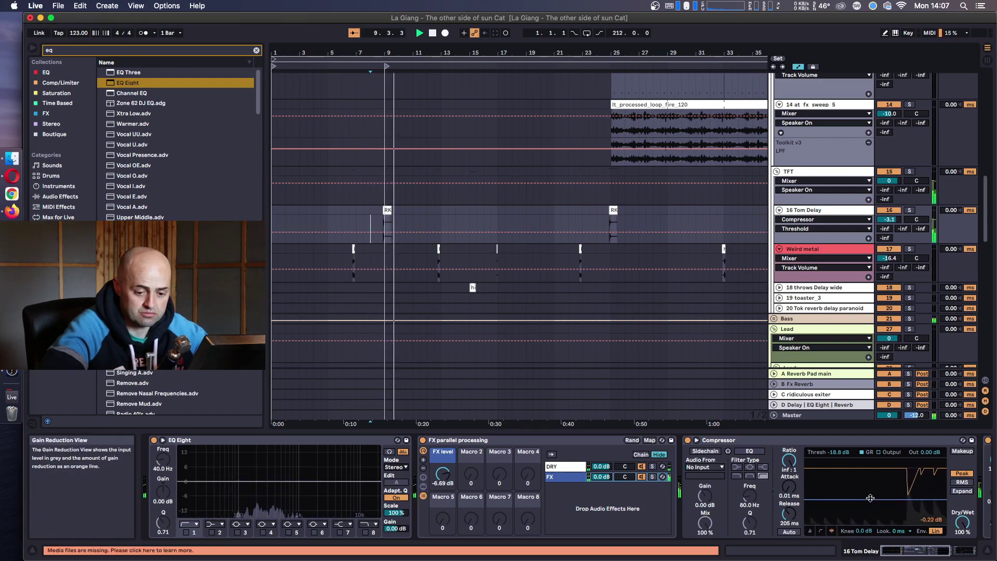
{"action": "key", "text": "space"}
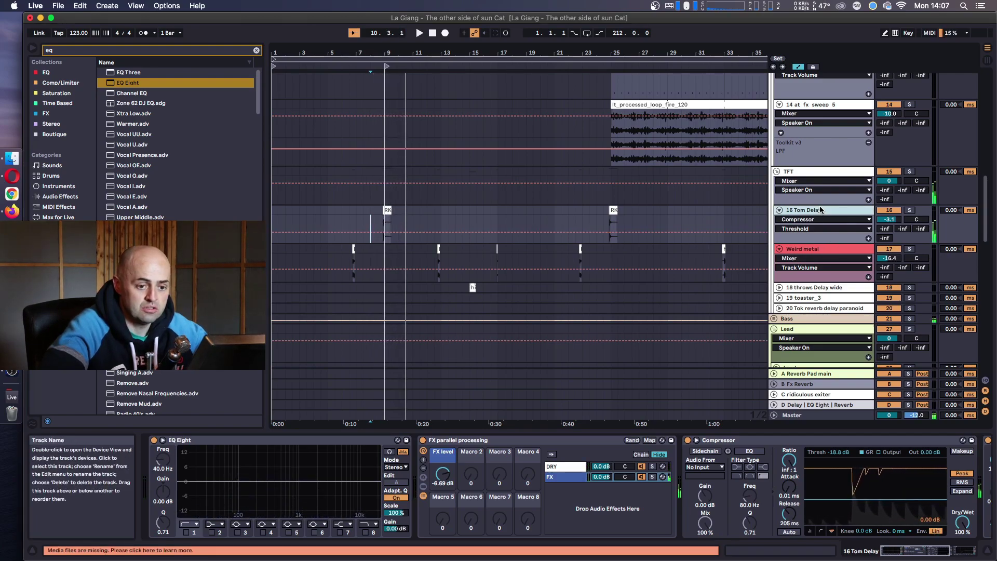
- Rename the Tom Delay track's EQ Eight "Automation EQ" and automate its 8 Frequency A to dip around bars 7 to 10
{"action": "left_click", "coordinate": [959, 555]}
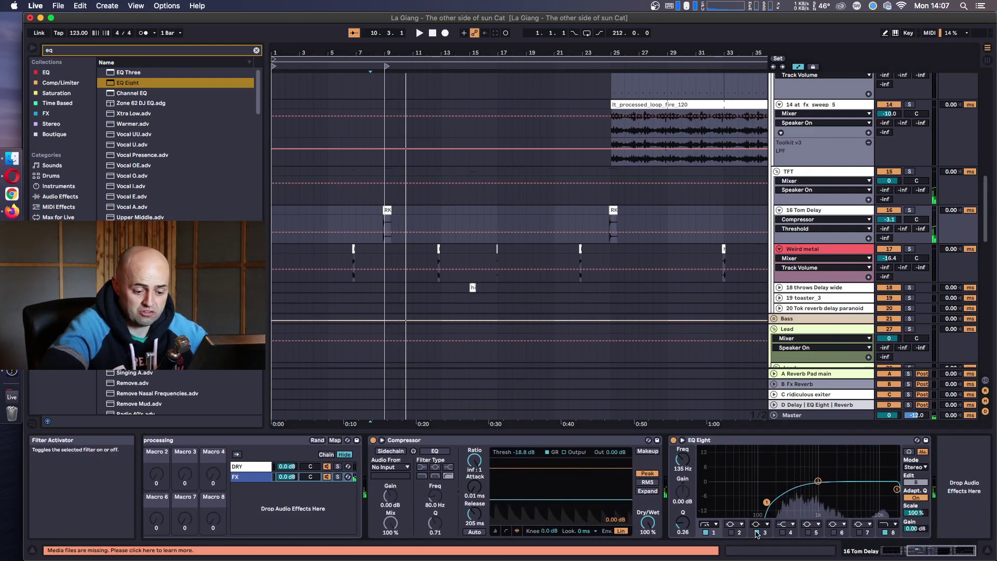
{"action": "left_click", "coordinate": [891, 523]}
{"action": "left_click", "coordinate": [891, 523]}
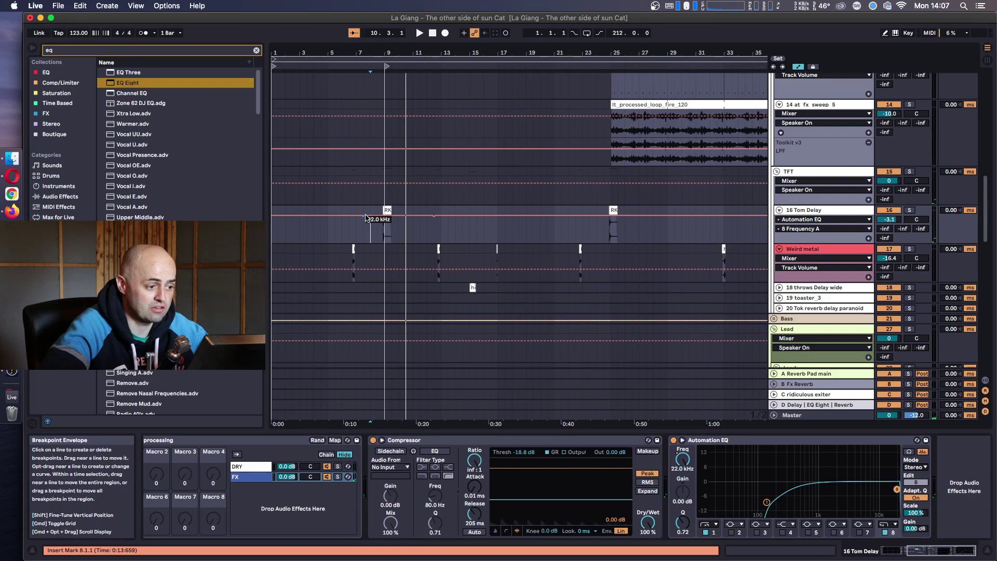
{"action": "left_click_drag", "start_coordinate": [375, 215], "coordinate": [405, 215]}
{"action": "key", "text": "space"}
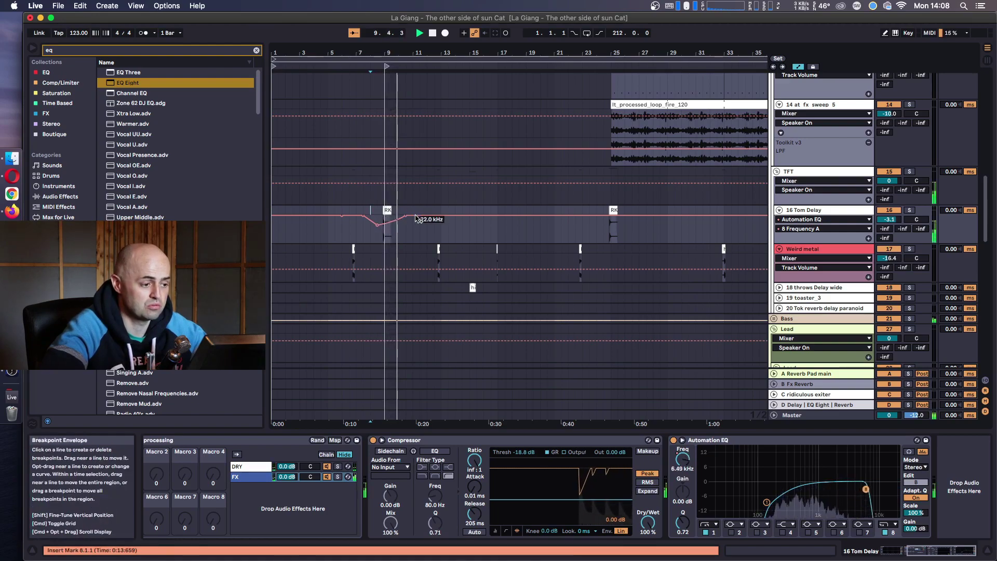
- Stretch the Tom Delay filter automation's rise back to 22.0 kHz so it ends at about bar 14
{"action": "left_click_drag", "start_coordinate": [405, 215], "coordinate": [441, 215]}
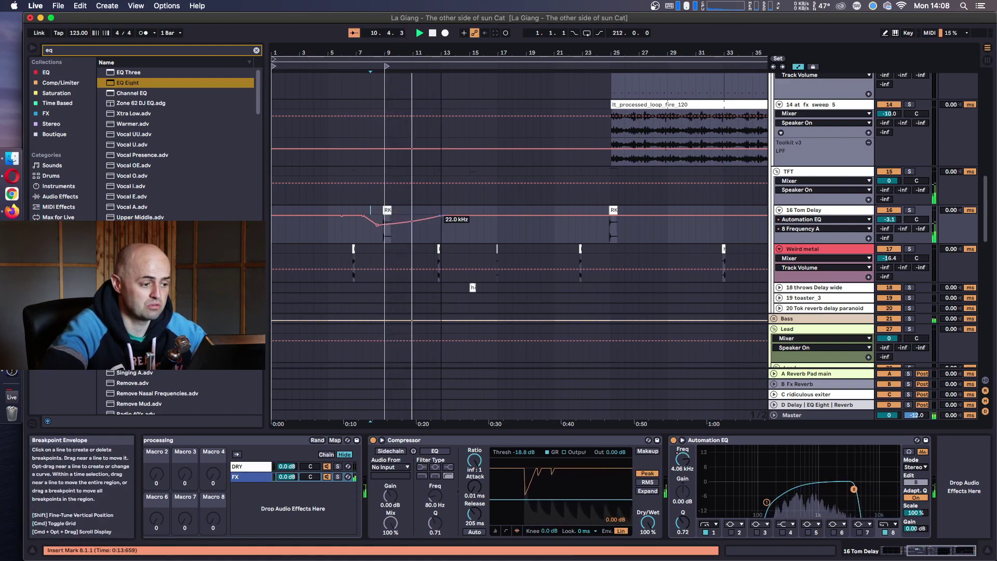
{"action": "left_click_drag", "start_coordinate": [441, 215], "coordinate": [462, 215]}
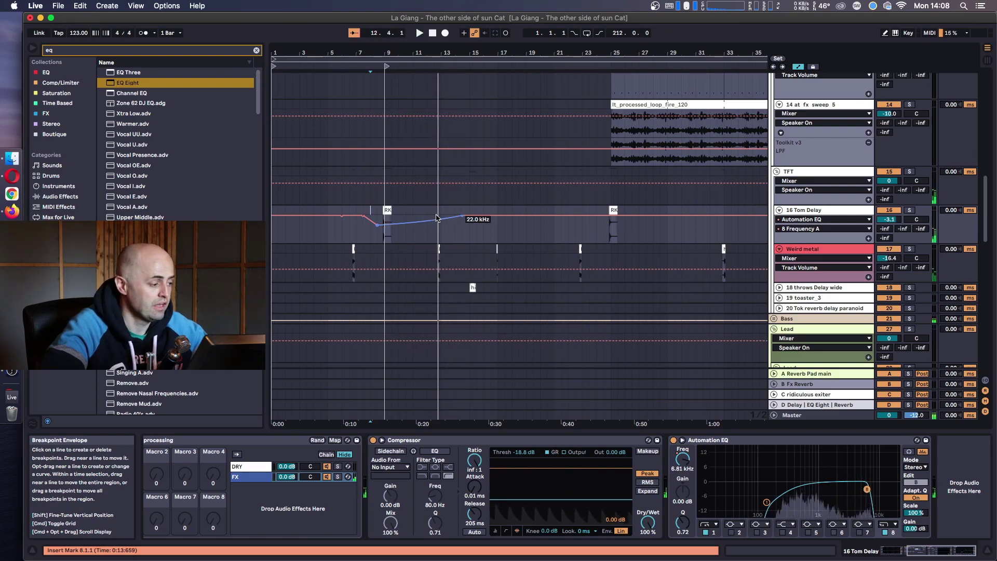
- Switch to TextEdit and delete the "Fx at 9 too loud" and intro-deletion entries from the to-do list
{"action": "left_click", "coordinate": [12, 353]}
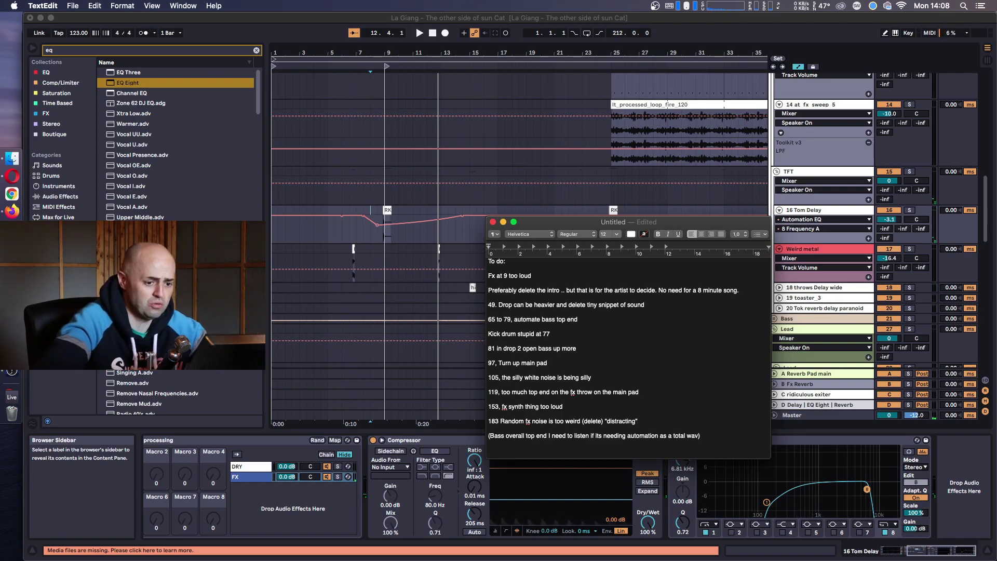
{"action": "left_click_drag", "start_coordinate": [742, 290], "coordinate": [440, 270]}
{"action": "key", "text": "BackSpace"}
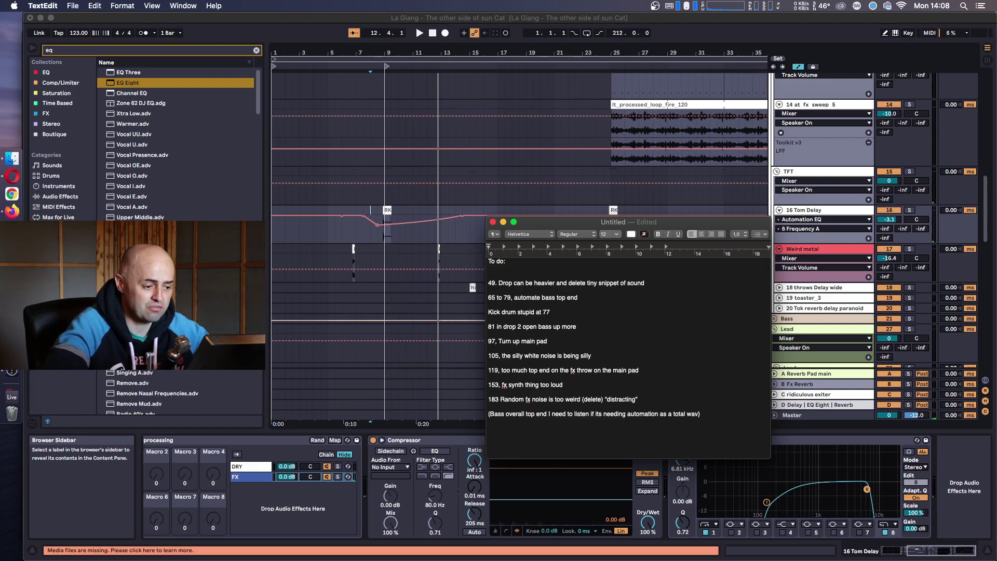
{"action": "key", "text": "BackSpace"}
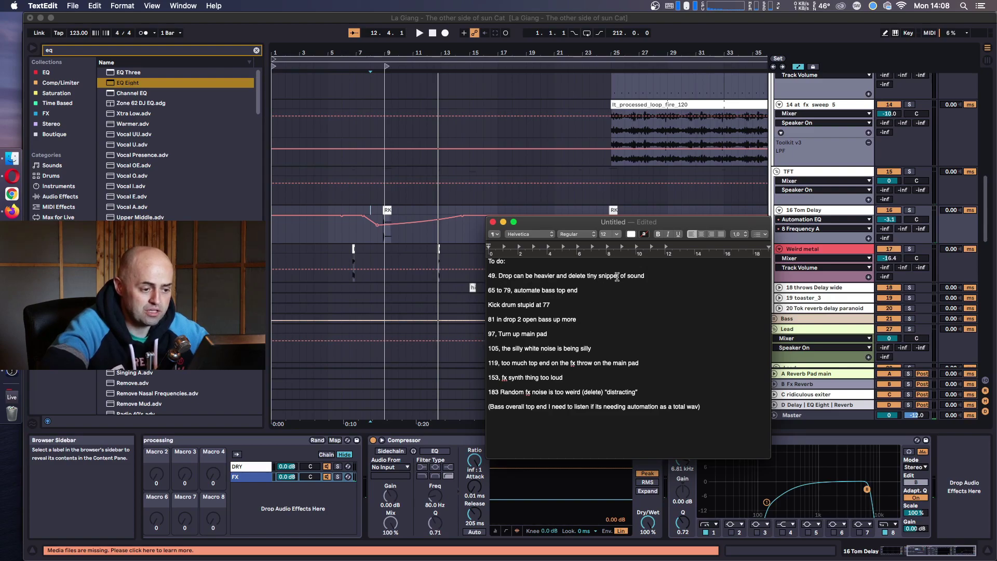
- Switch to Ableton Live, play from bar 47 towards Drop 1 and look through the tracks for the tiny sound snippet
{"action": "left_click_drag", "start_coordinate": [600, 61], "coordinate": [514, 140]}
{"action": "left_click", "coordinate": [520, 143]}
{"action": "key", "text": "space"}
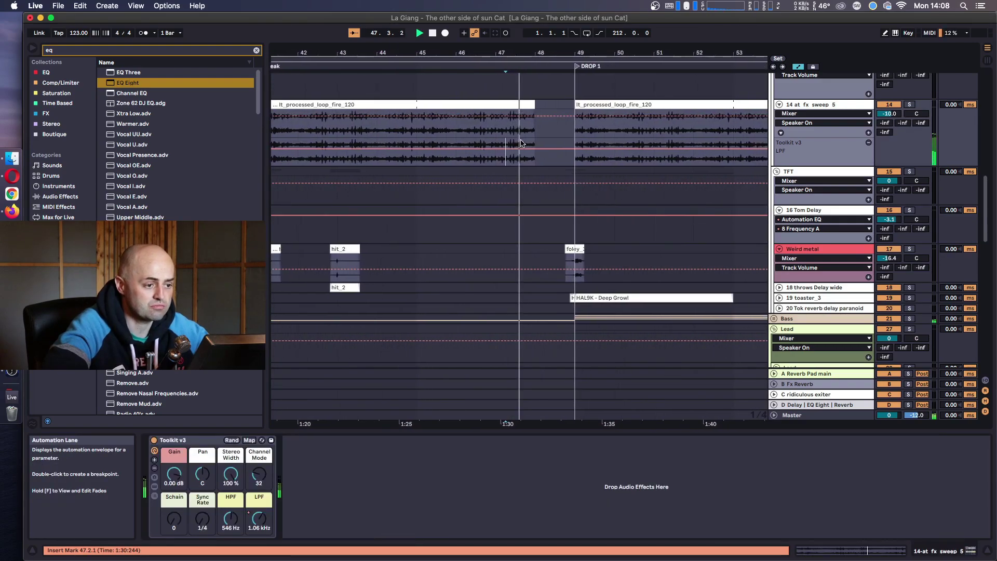
{"action": "scroll", "coordinate": [563, 177], "scroll_direction": "up", "scroll_amount": 5}
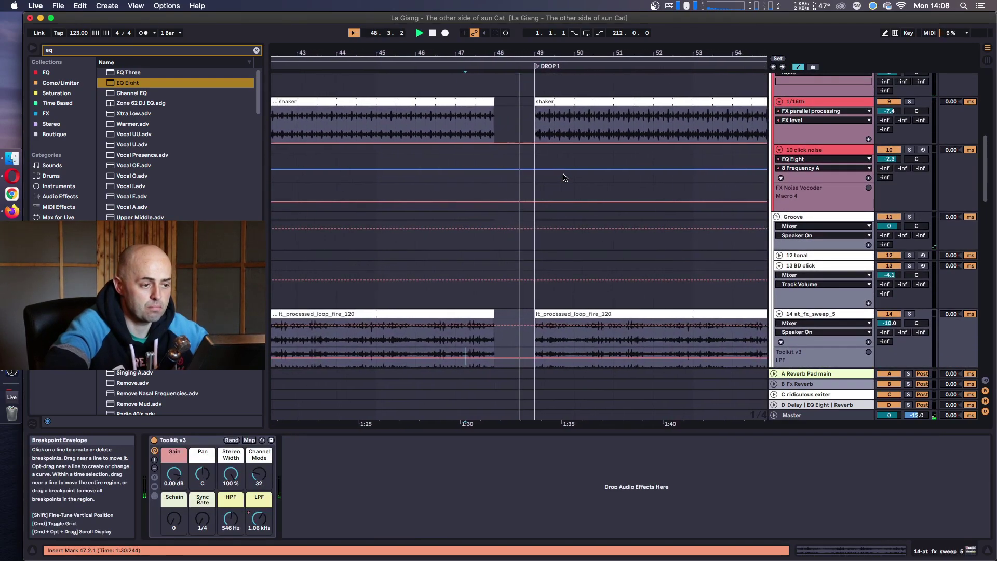
{"action": "scroll", "coordinate": [564, 177], "scroll_direction": "down", "scroll_amount": 15}
{"action": "scroll", "coordinate": [565, 177], "scroll_direction": "down", "scroll_amount": 4}
{"action": "scroll", "coordinate": [564, 177], "scroll_direction": "up", "scroll_amount": 10}
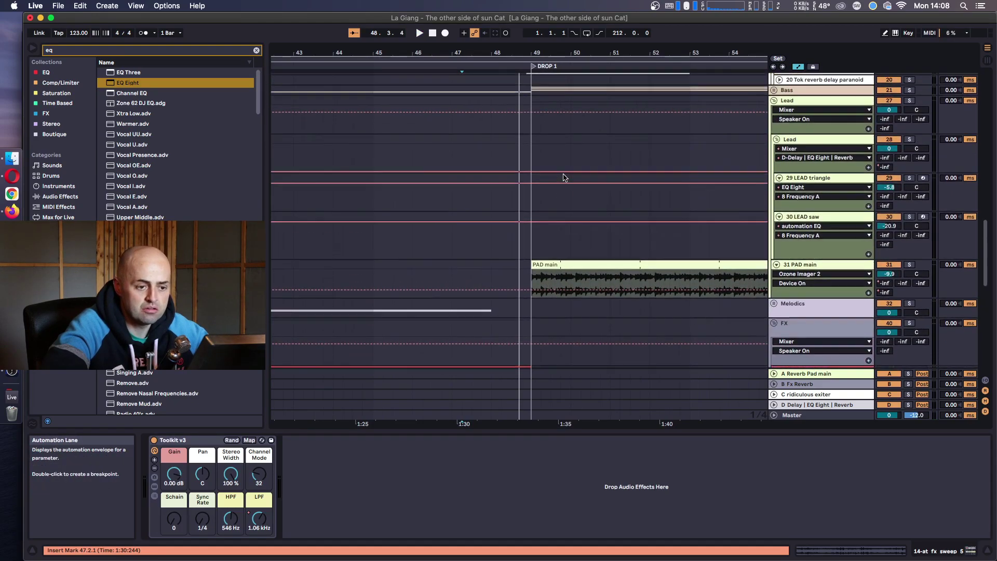
- Replay from bar 47 and solo the FX group to isolate the snippet just before Drop 1
{"action": "left_click", "coordinate": [451, 241]}
{"action": "key", "text": "space"}
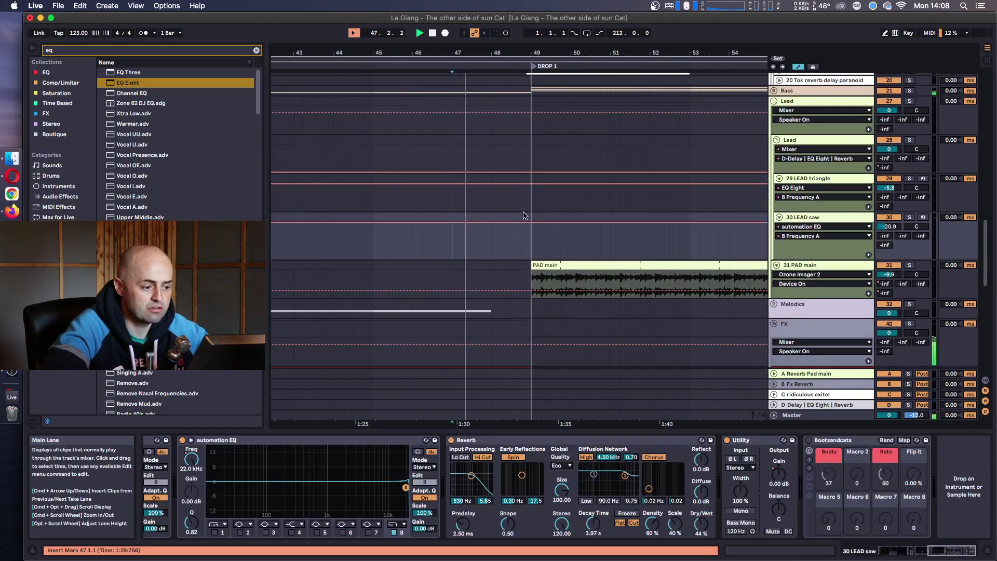
{"action": "scroll", "coordinate": [523, 215], "scroll_direction": "down", "scroll_amount": 5}
{"action": "scroll", "coordinate": [523, 215], "scroll_direction": "up", "scroll_amount": 3}
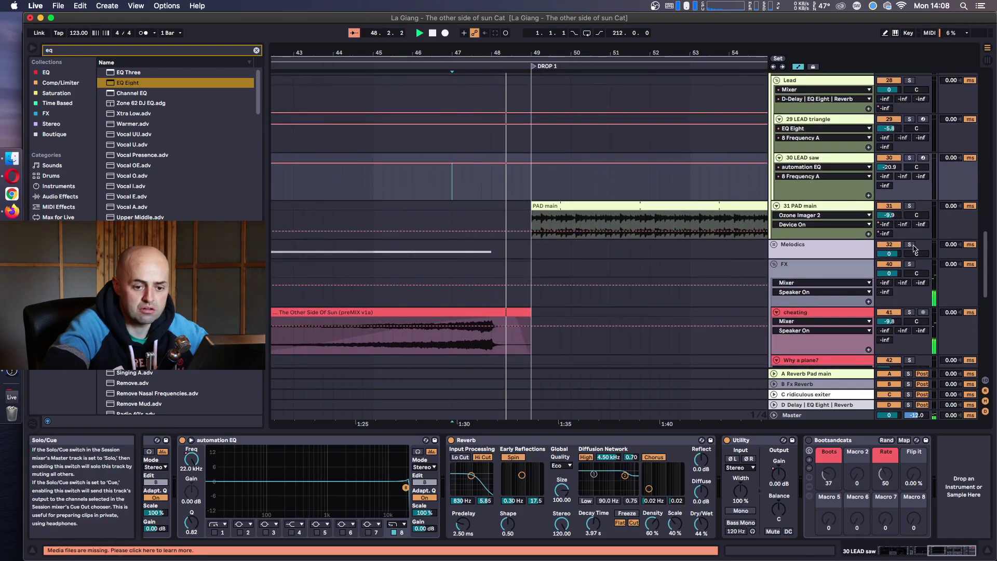
{"action": "left_click", "coordinate": [909, 265]}
{"action": "key", "text": "space"}
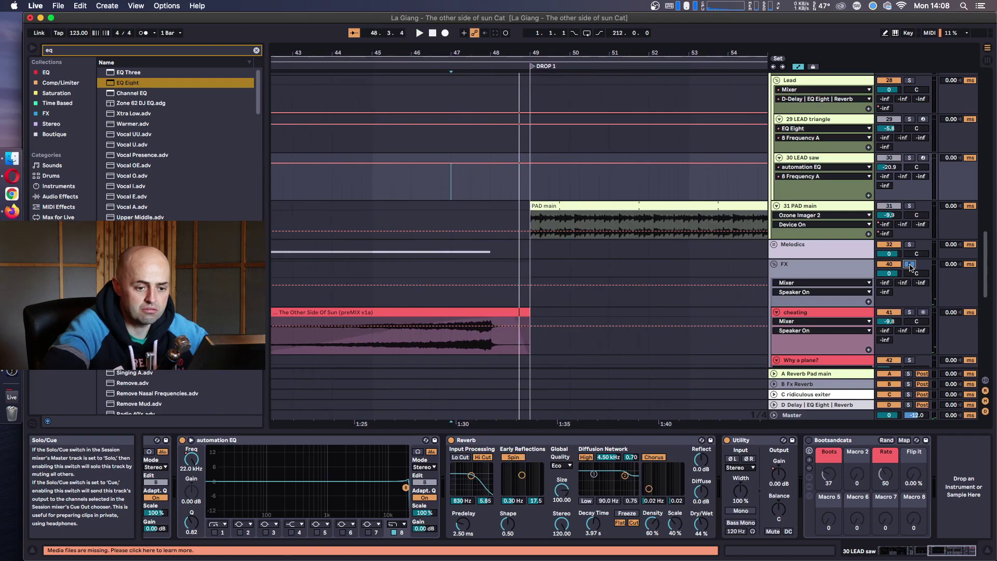
- Start the fade-out of the cheating track's clip before Drop 1 at about bar 48 and play it from bar 47
{"action": "scroll", "coordinate": [530, 184], "scroll_direction": "down", "scroll_amount": 10}
{"action": "scroll", "coordinate": [530, 185], "scroll_direction": "up", "scroll_amount": 5}
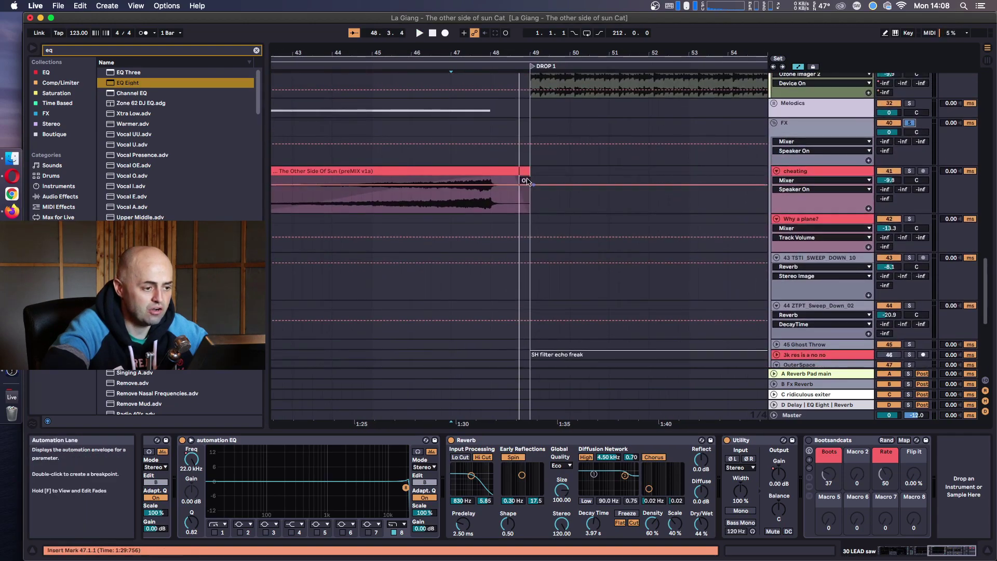
{"action": "left_click", "coordinate": [517, 180]}
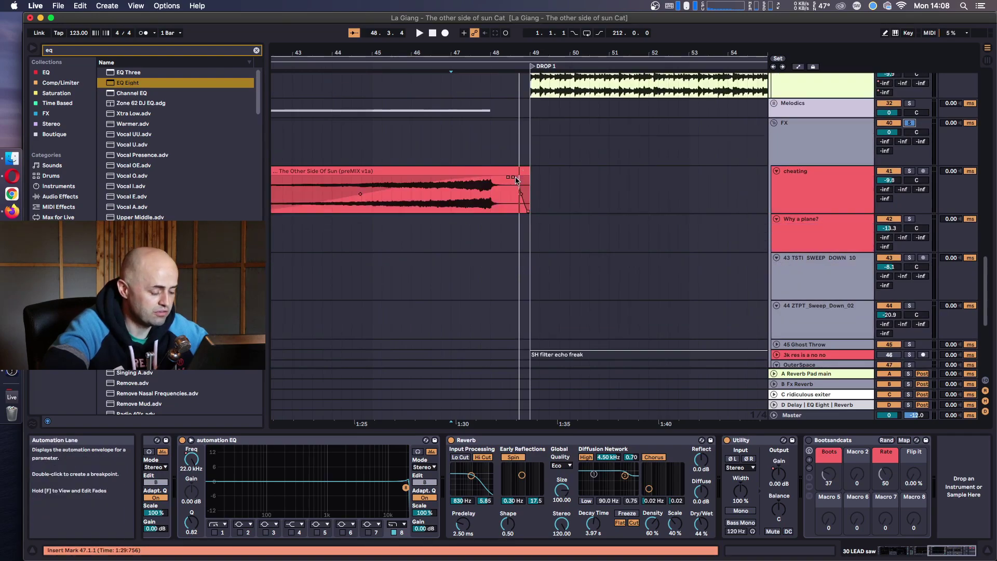
{"action": "left_click_drag", "start_coordinate": [514, 195], "coordinate": [489, 237]}
{"action": "left_click", "coordinate": [463, 204]}
{"action": "key", "text": "space"}
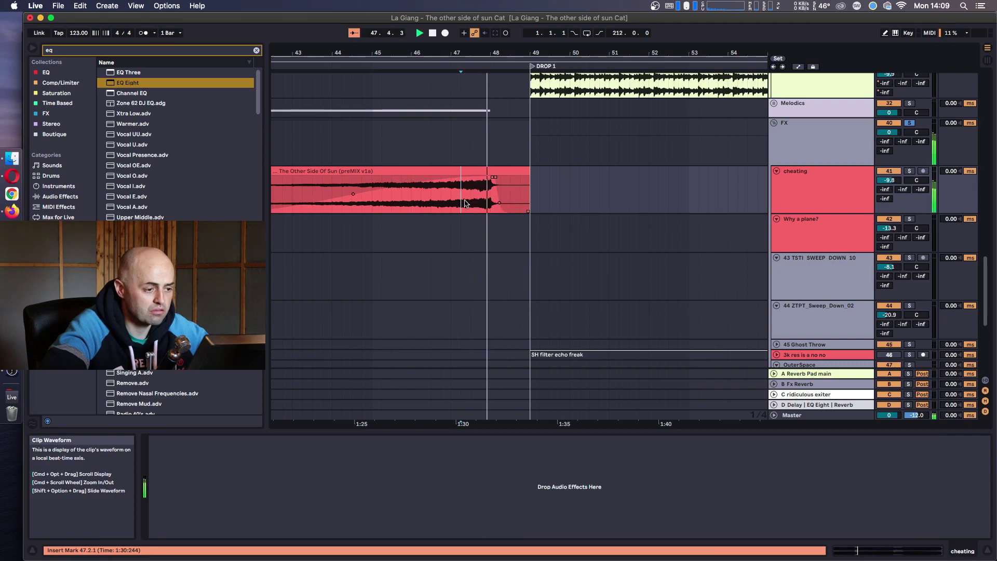
{"action": "key", "text": "space"}
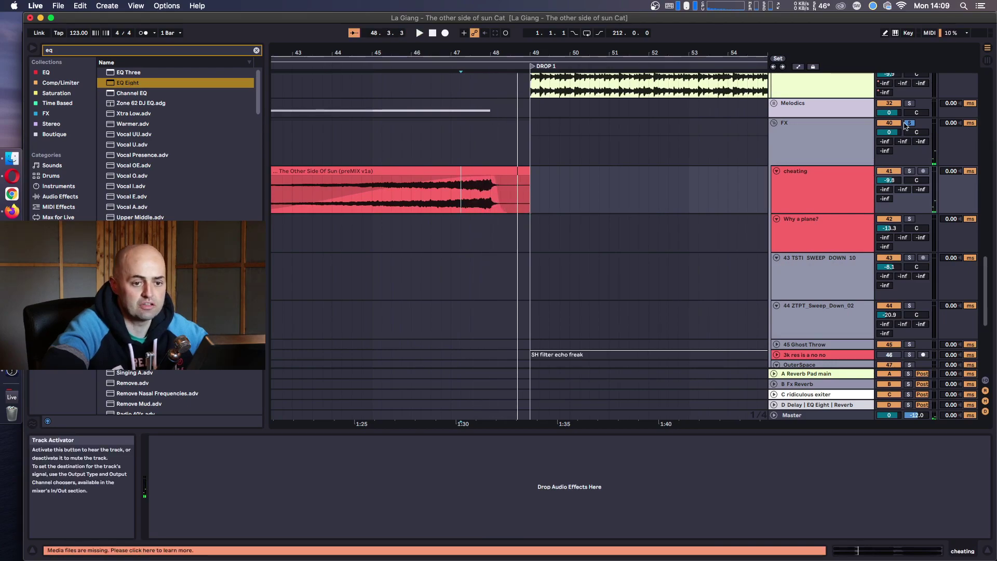
- Clear the FX group's solo and compare the end of the break with the cheating track soloed, unsoloed and muted
{"action": "left_click_drag", "start_coordinate": [547, 55], "coordinate": [467, 45]}
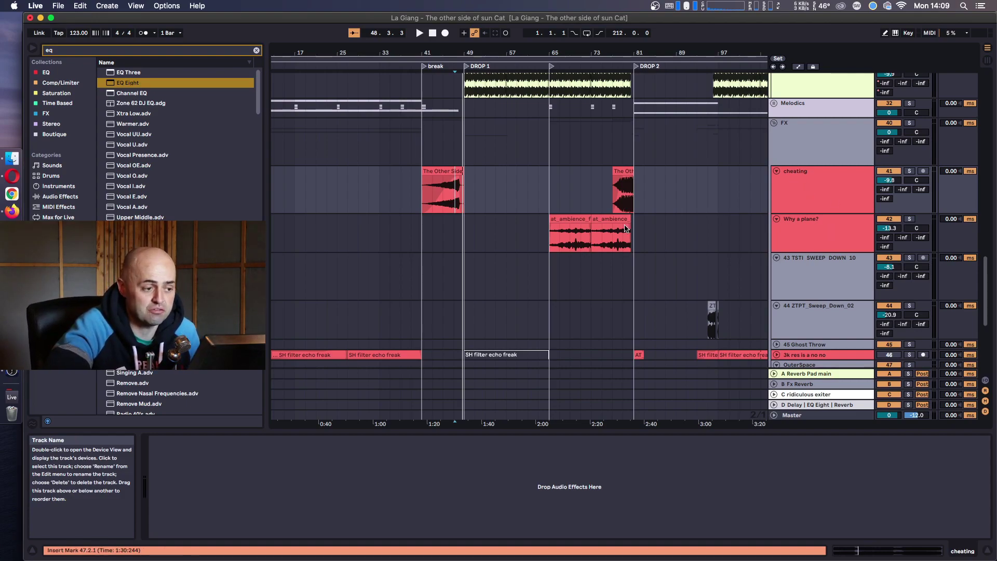
{"action": "key", "text": "space"}
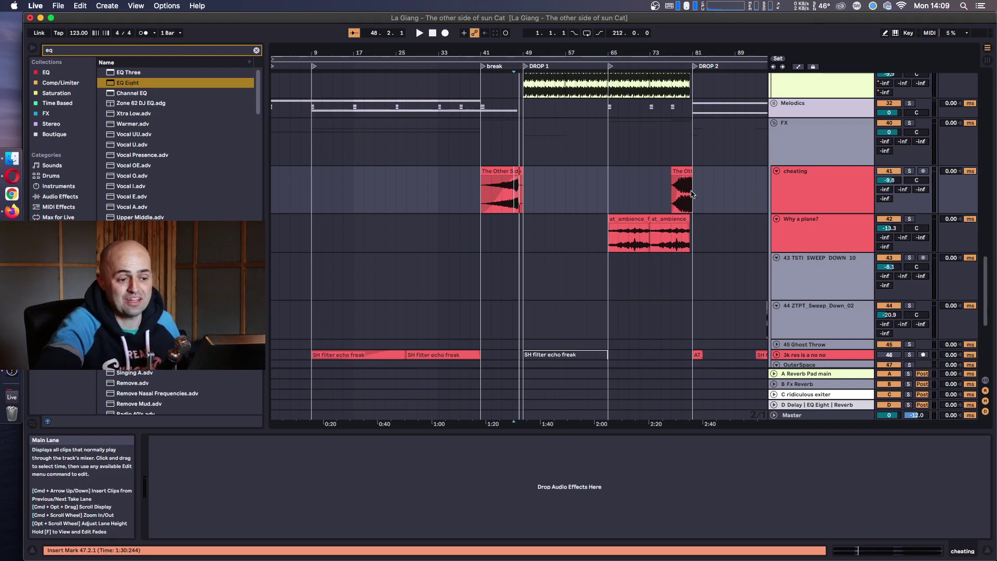
{"action": "left_click", "coordinate": [909, 171]}
{"action": "left_click", "coordinate": [910, 171]}
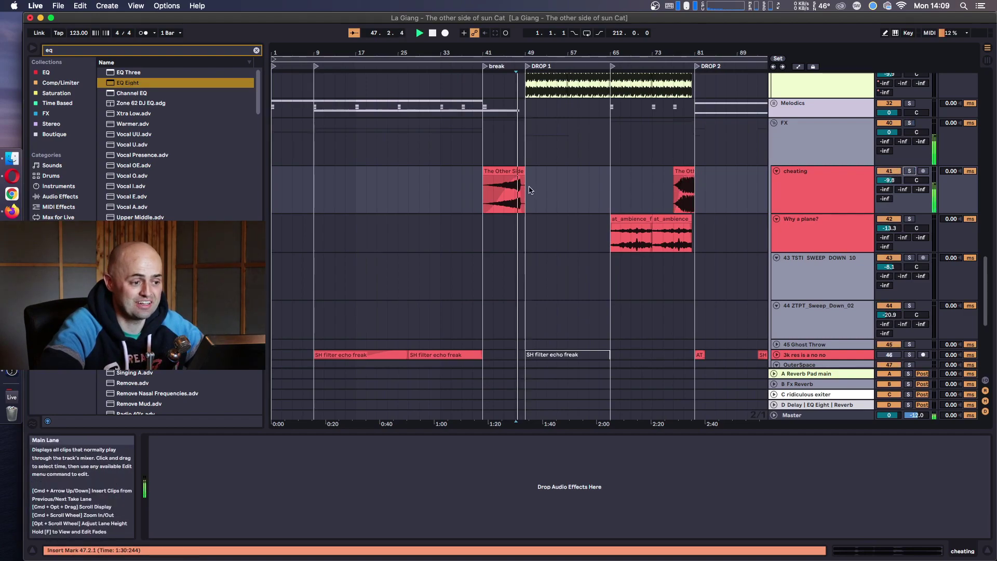
{"action": "key", "text": "space"}
{"action": "left_click", "coordinate": [889, 171]}
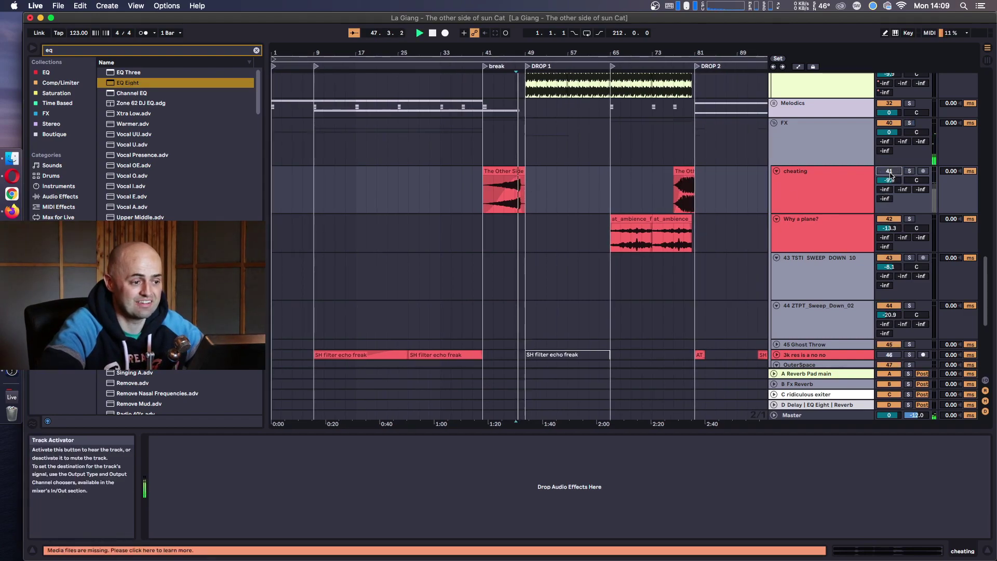
- Fold the track groups and play from bar 45 into Drop 1, checking the cheating track inside FX by switching it on and off
{"action": "scroll", "coordinate": [807, 149], "scroll_direction": "up", "scroll_amount": 10}
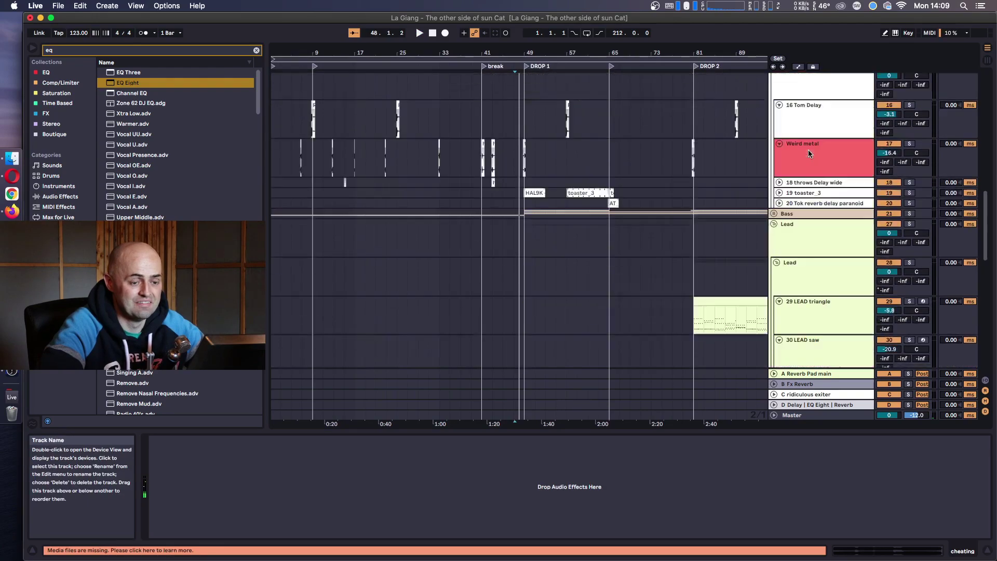
{"action": "left_click", "coordinate": [773, 77]}
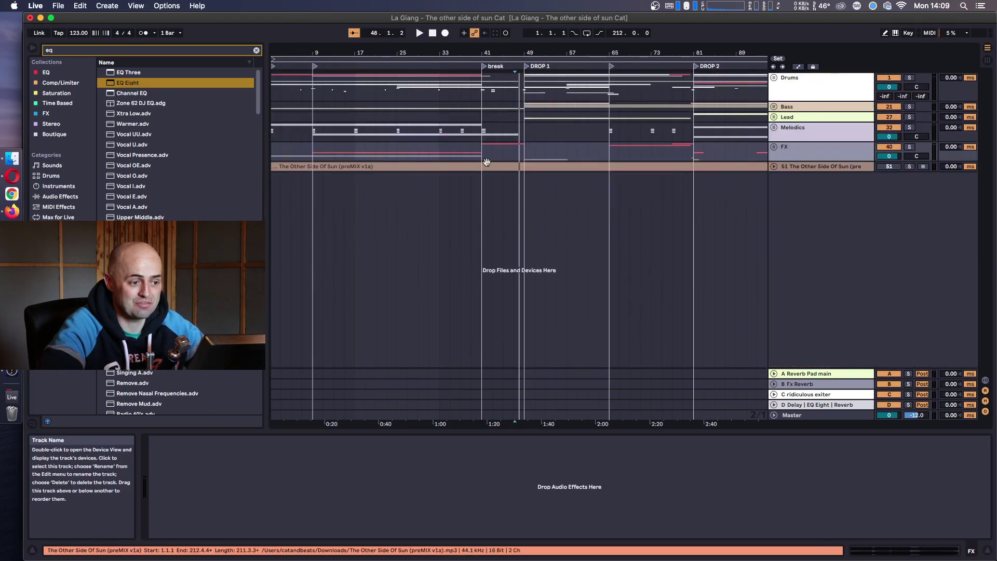
{"action": "left_click", "coordinate": [514, 156]}
{"action": "key", "text": "space"}
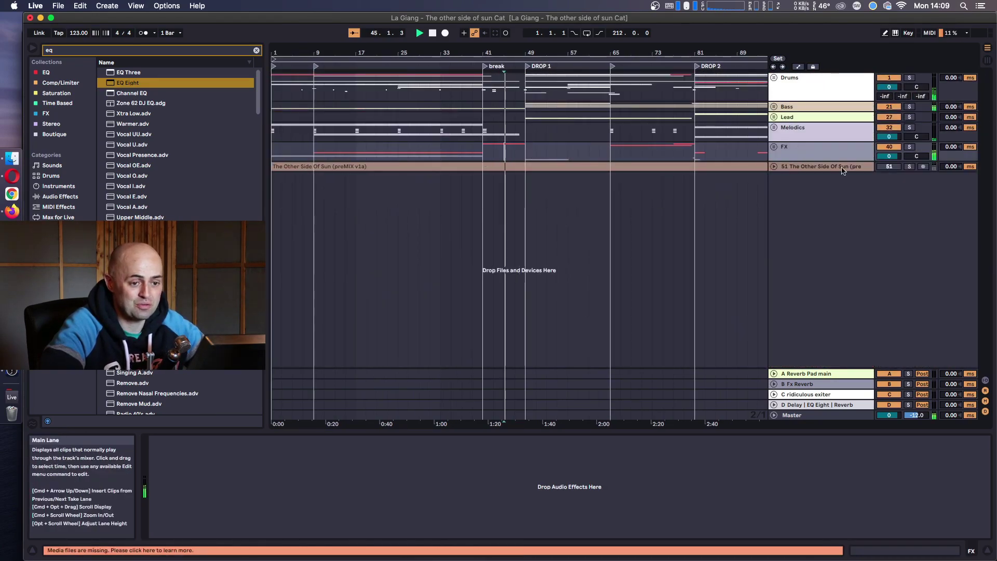
{"action": "left_click", "coordinate": [773, 147]}
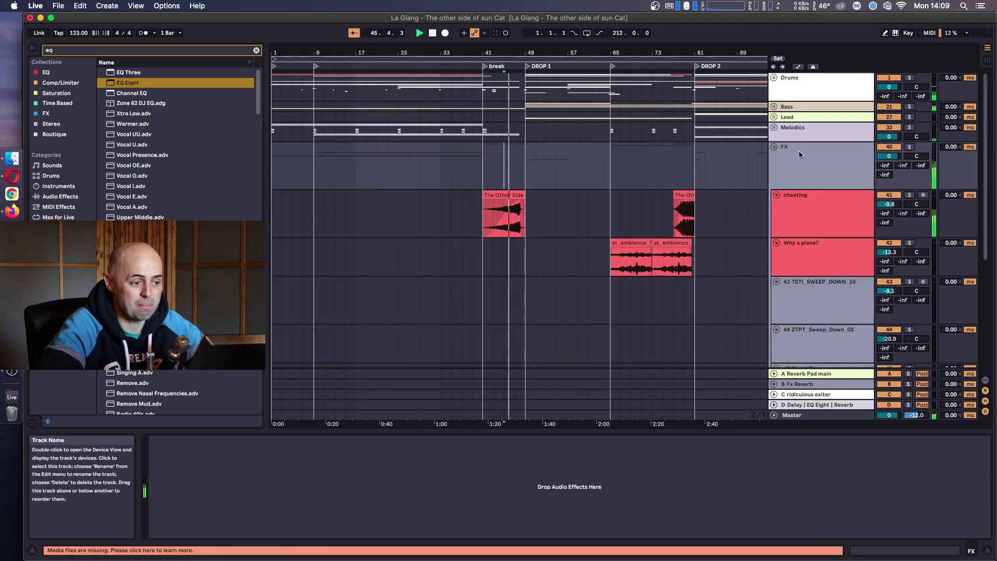
{"action": "left_click", "coordinate": [892, 195]}
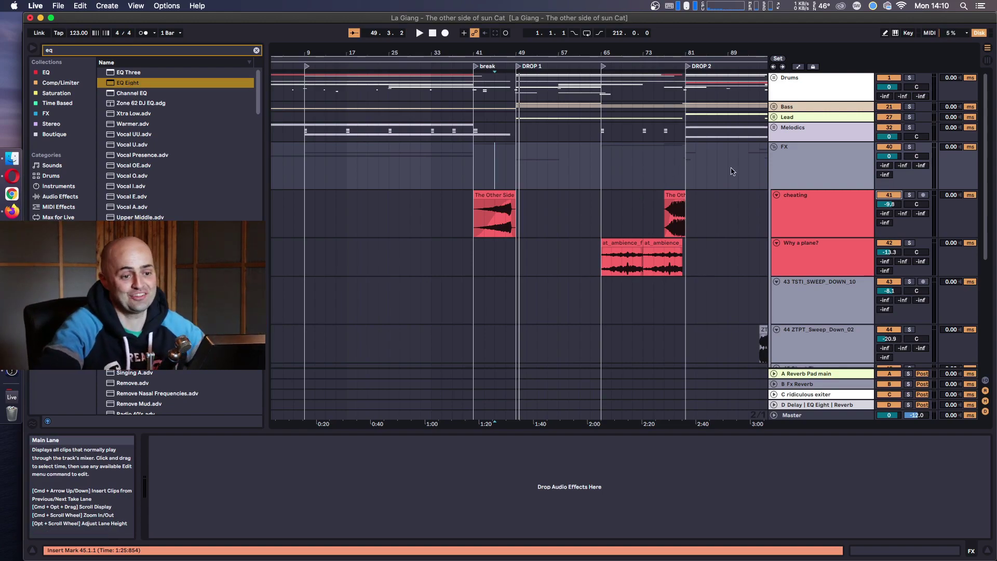
{"action": "left_click", "coordinate": [773, 147]}
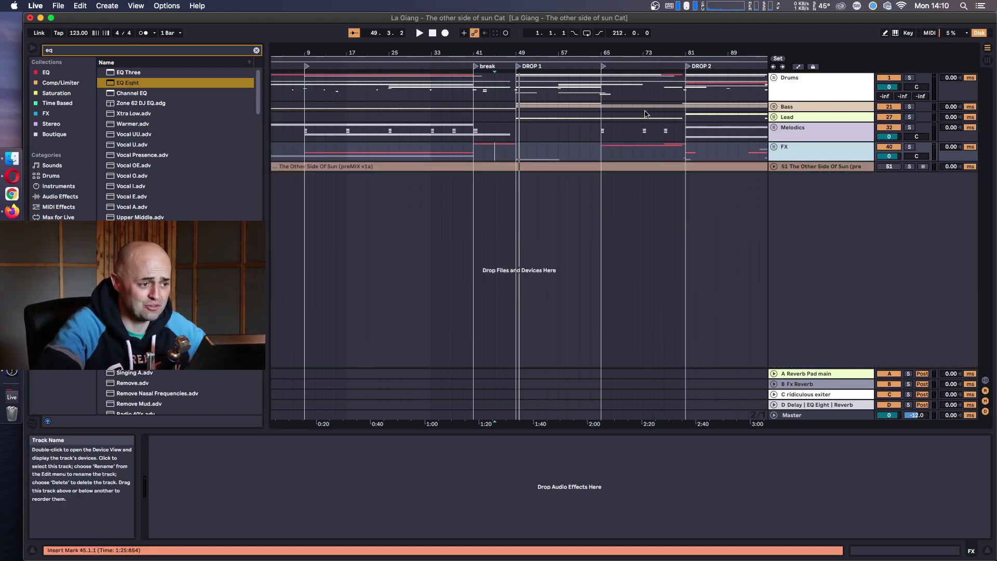
- Play from bar 46 into Drop 1 with the Master track selected, and clear the browser search
{"action": "scroll", "coordinate": [530, 133], "scroll_direction": "up", "scroll_amount": 5}
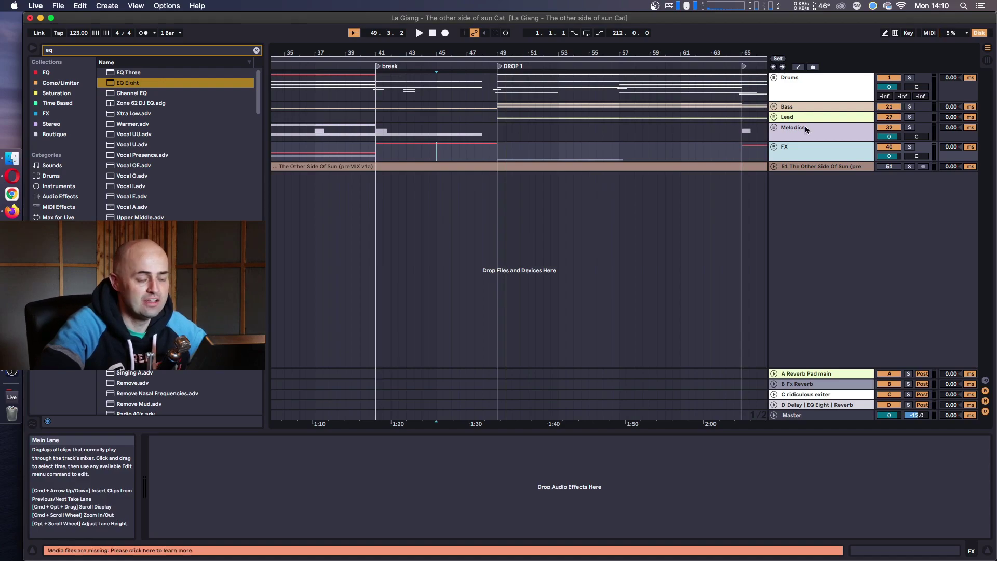
{"action": "left_click", "coordinate": [462, 120]}
{"action": "key", "text": "space"}
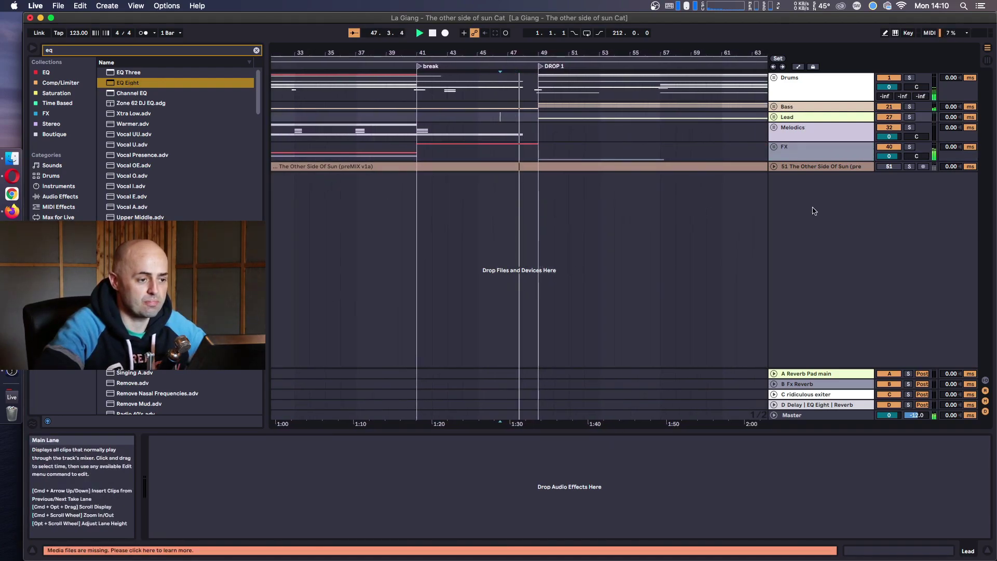
{"action": "left_click", "coordinate": [802, 417]}
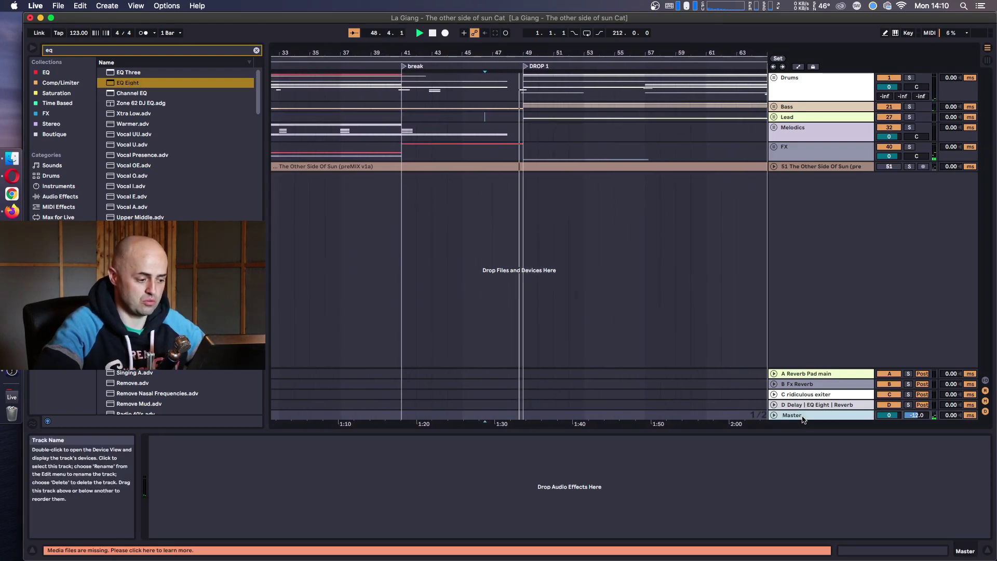
{"action": "left_click", "coordinate": [158, 50]}
{"action": "key", "text": "BackSpace"}
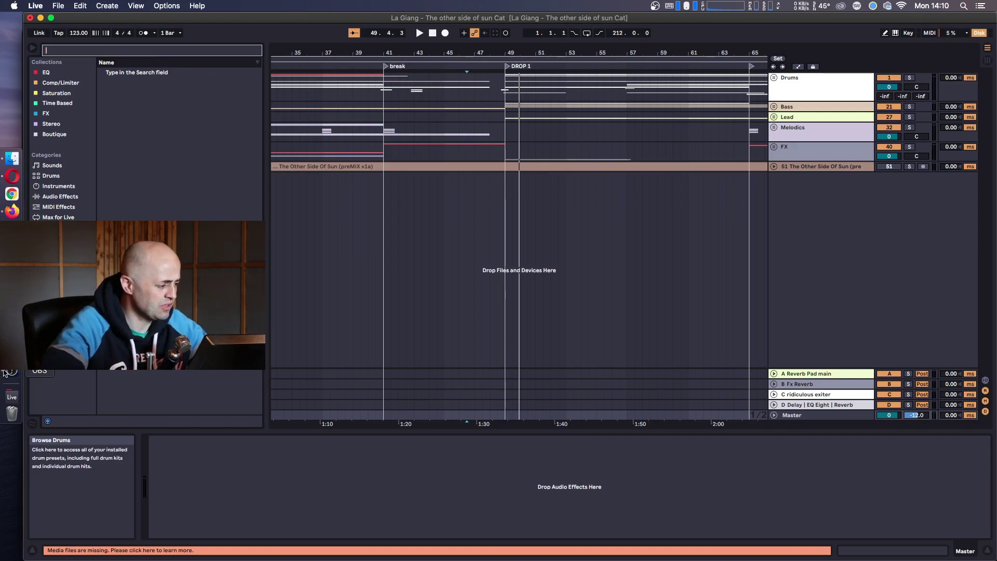
- Switch to TextEdit and review the to-do entries for bar 49 and bars 65 to 79
{"action": "key", "text": "super+Tab"}
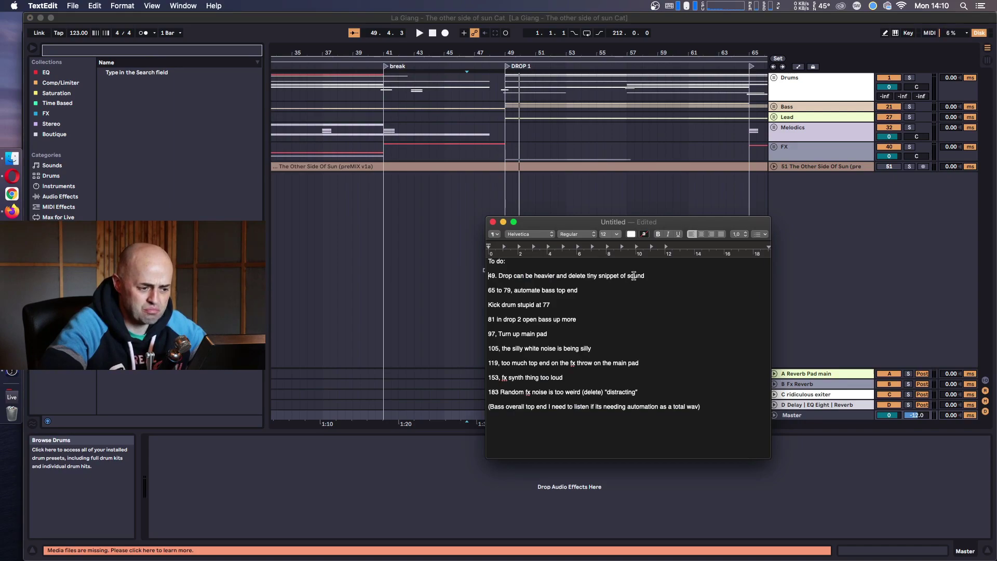
{"action": "left_click_drag", "start_coordinate": [665, 275], "coordinate": [552, 276]}
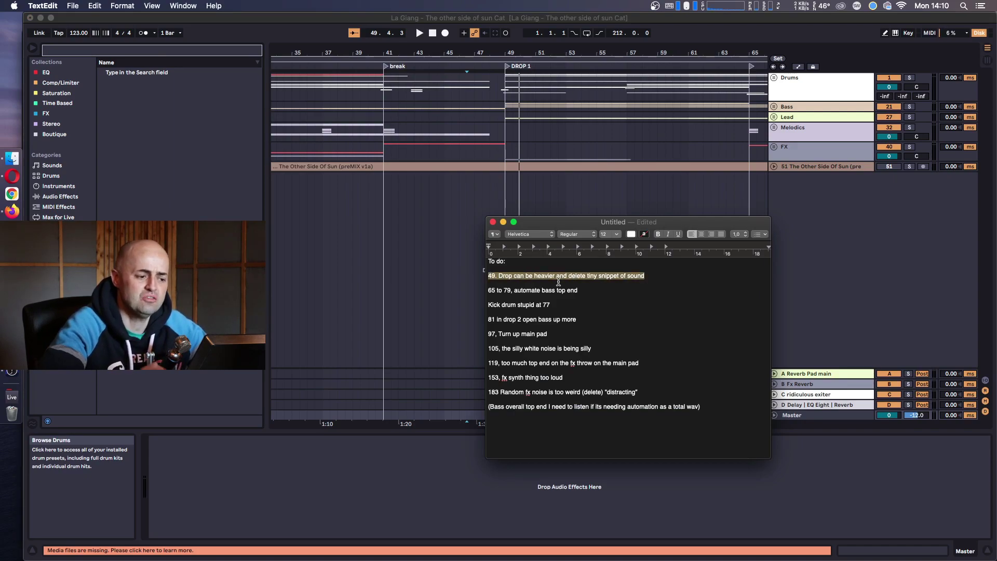
{"action": "left_click", "coordinate": [573, 285]}
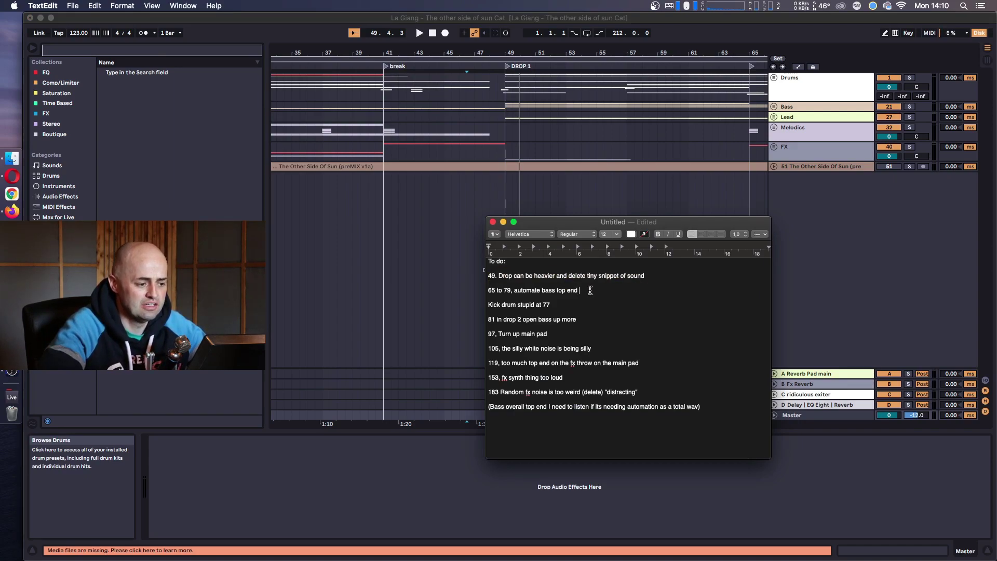
- Switch to Ableton Live, select bars 65 to 81 in the arrangement and unfold the Bass group
{"action": "left_click", "coordinate": [830, 274]}
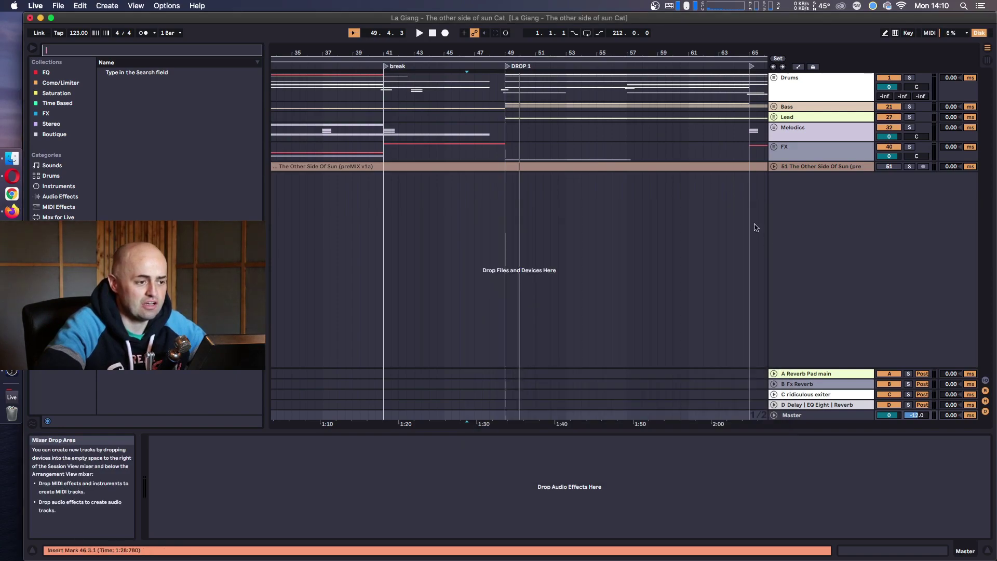
{"action": "left_click_drag", "start_coordinate": [587, 49], "coordinate": [423, 46]}
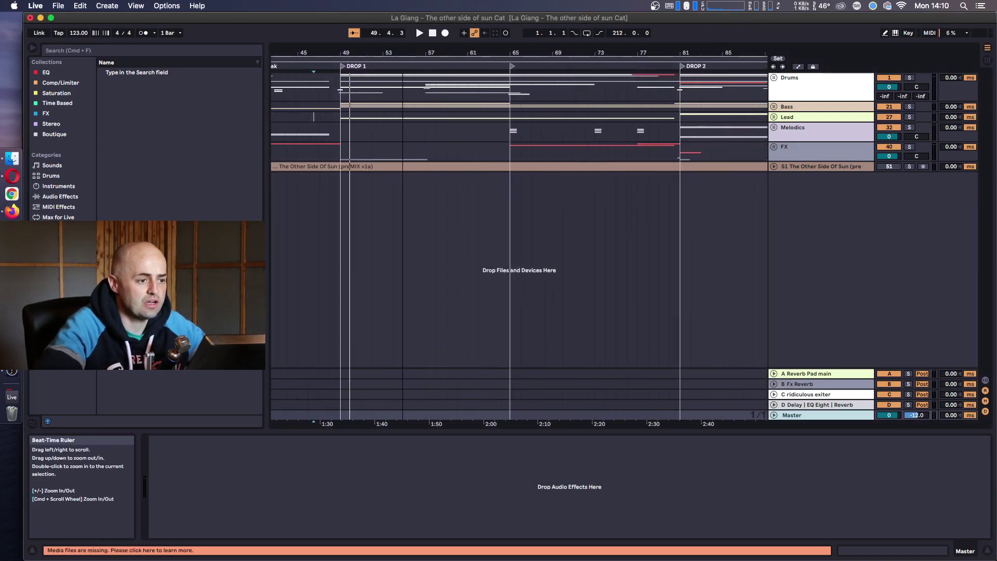
{"action": "left_click_drag", "start_coordinate": [510, 130], "coordinate": [679, 130]}
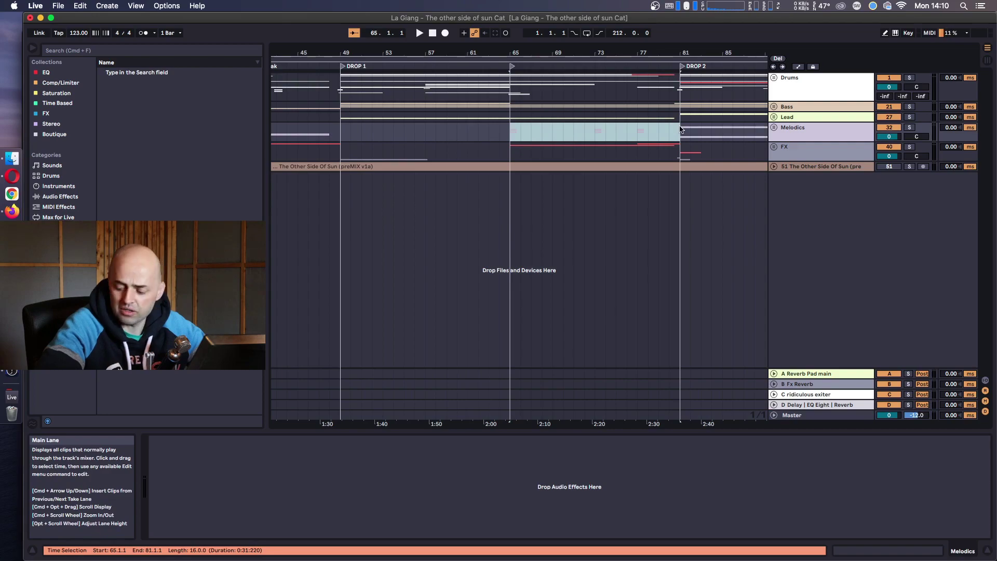
{"action": "left_click", "coordinate": [799, 107]}
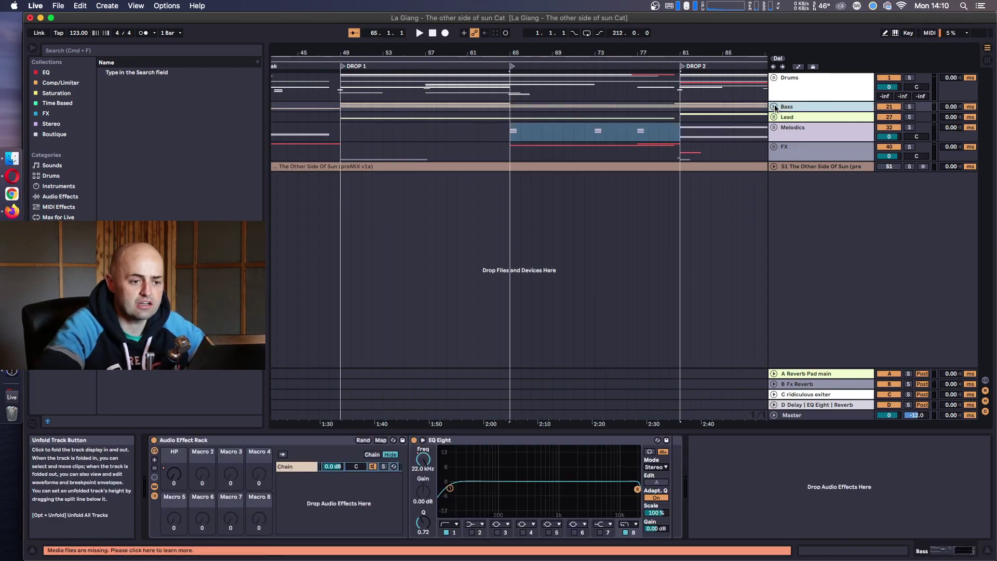
{"action": "key", "text": "u"}
- Inspect the device chains of the Yotto Brass, Mid Hi Middle and Sub tracks and of the Bass group itself
{"action": "left_click", "coordinate": [817, 189]}
{"action": "left_click", "coordinate": [808, 251]}
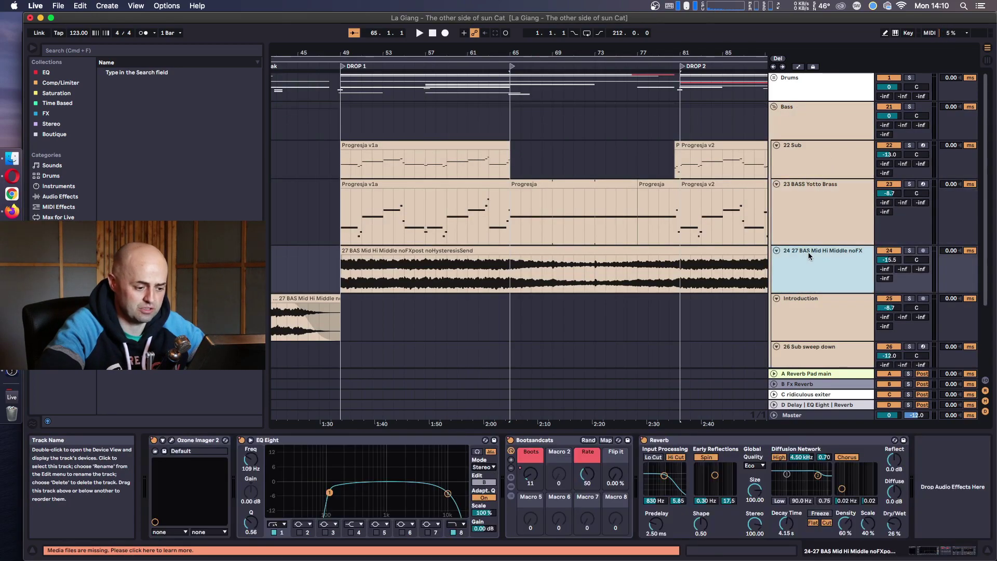
{"action": "left_click", "coordinate": [815, 188]}
{"action": "left_click", "coordinate": [813, 148]}
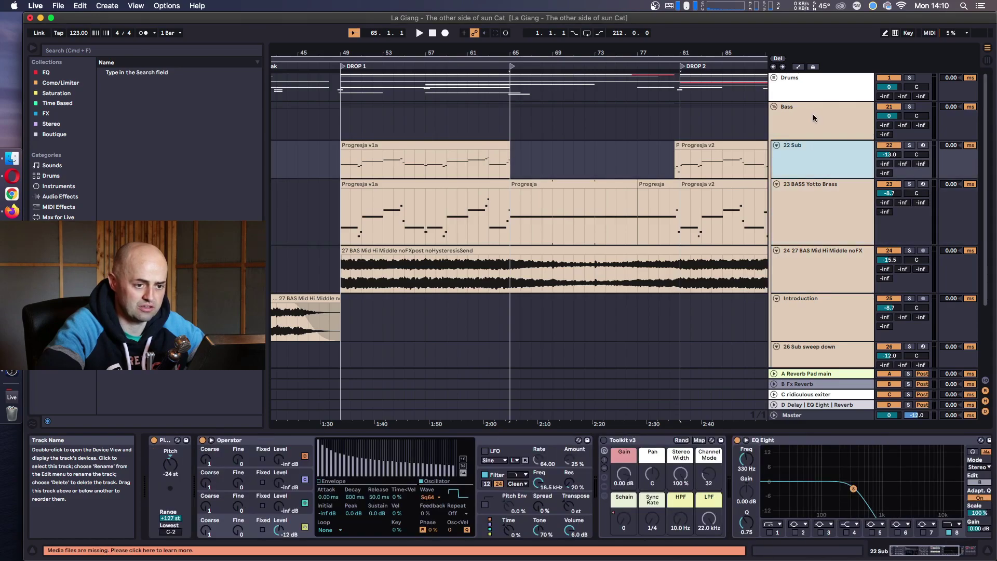
{"action": "left_click", "coordinate": [812, 113]}
{"action": "left_click", "coordinate": [802, 190]}
{"action": "left_click", "coordinate": [823, 116]}
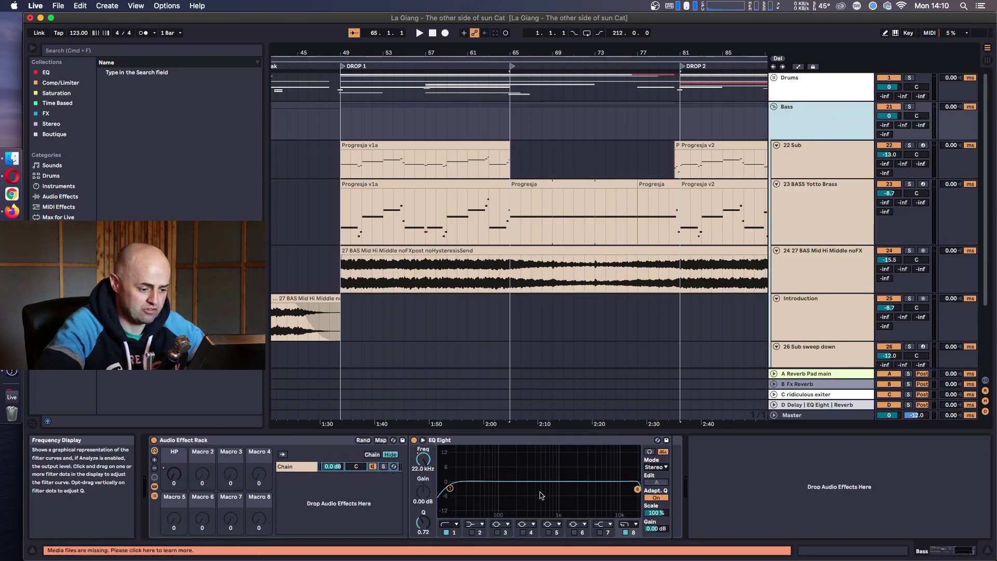
- Show the automation lanes over the whole arrangement and play from the start of Drop 2 at bar 81
{"action": "key", "text": "a"}
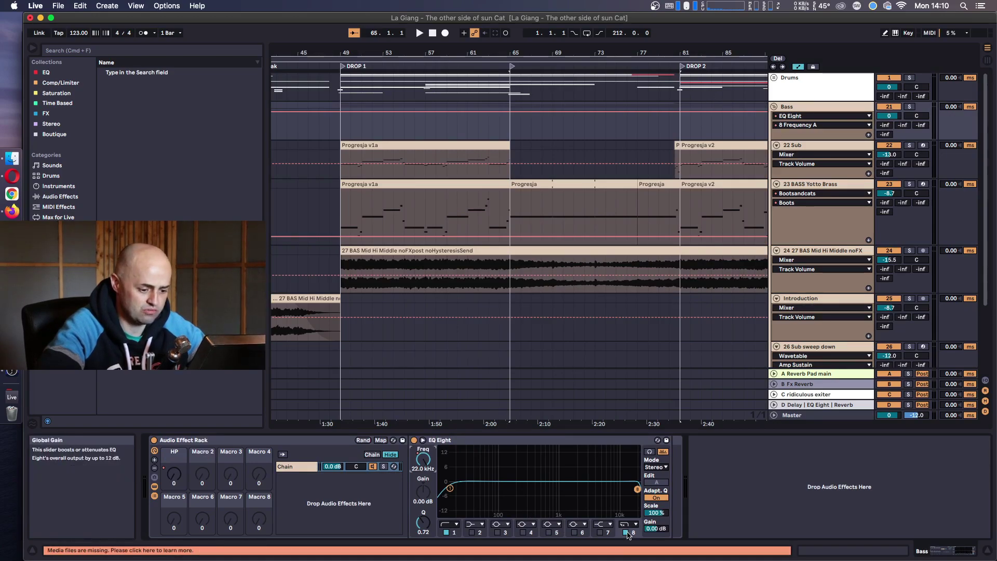
{"action": "left_click_drag", "start_coordinate": [540, 50], "coordinate": [415, 51]}
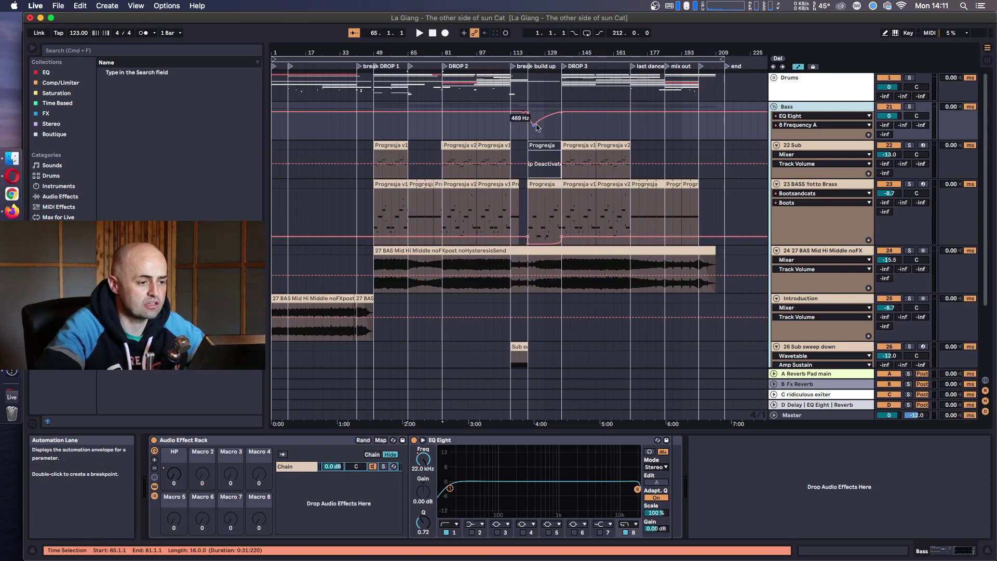
{"action": "left_click", "coordinate": [445, 128]}
{"action": "key", "text": "space"}
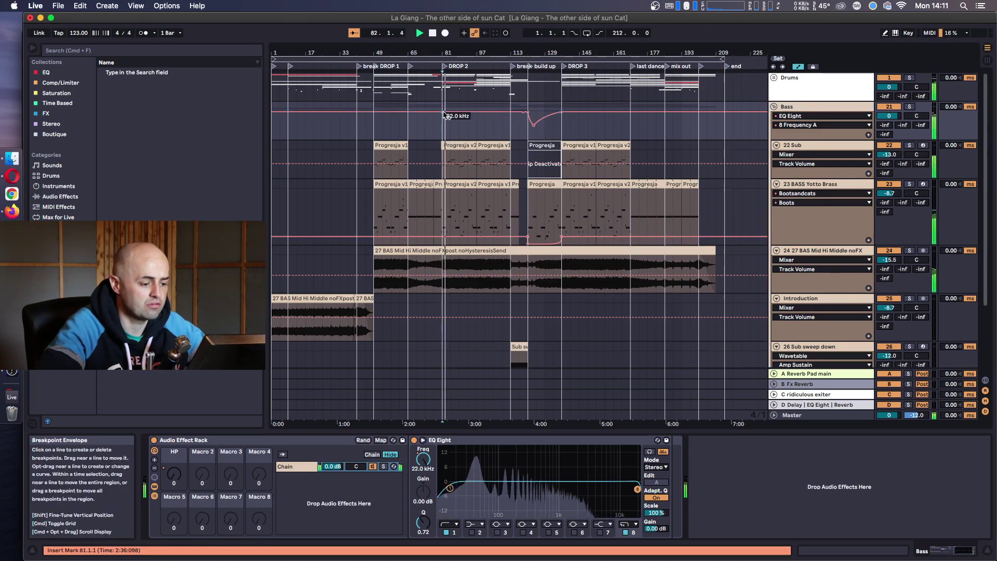
- Select the 23 BASS Yotto Brass track and show the automation for band 8 frequency of its EQ Eight
{"action": "left_click", "coordinate": [810, 184]}
{"action": "left_click", "coordinate": [933, 554]}
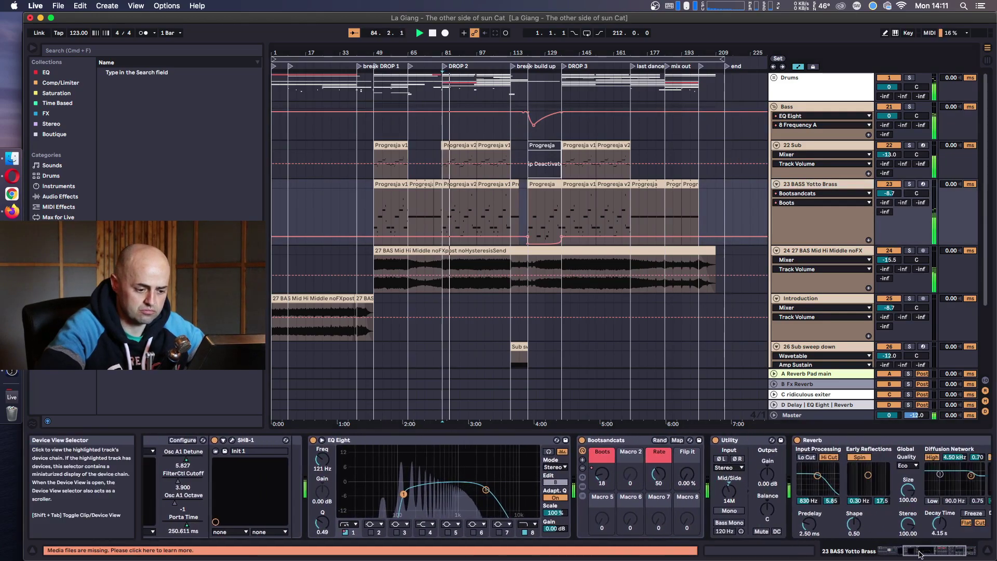
{"action": "left_click", "coordinate": [514, 533]}
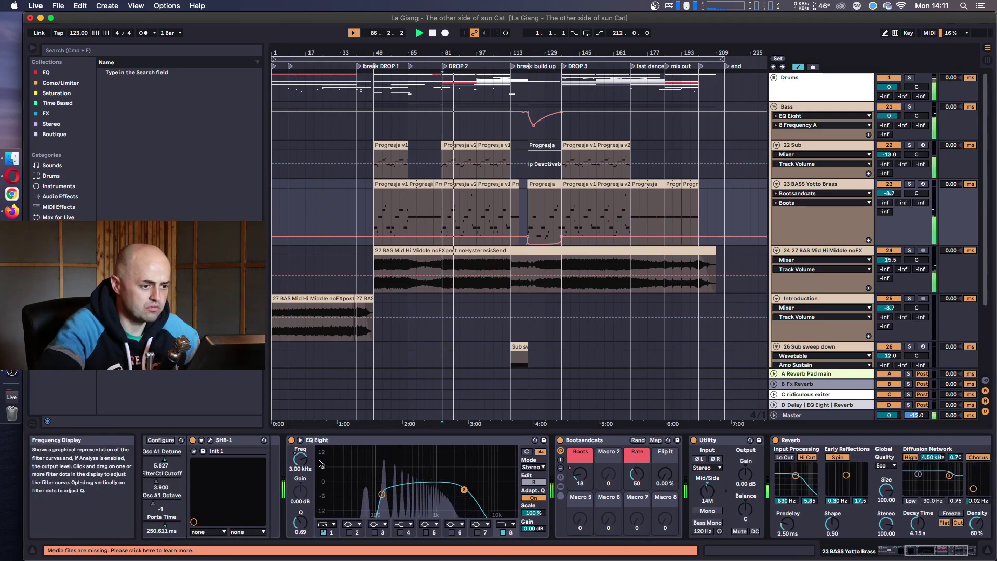
{"action": "left_click", "coordinate": [301, 460]}
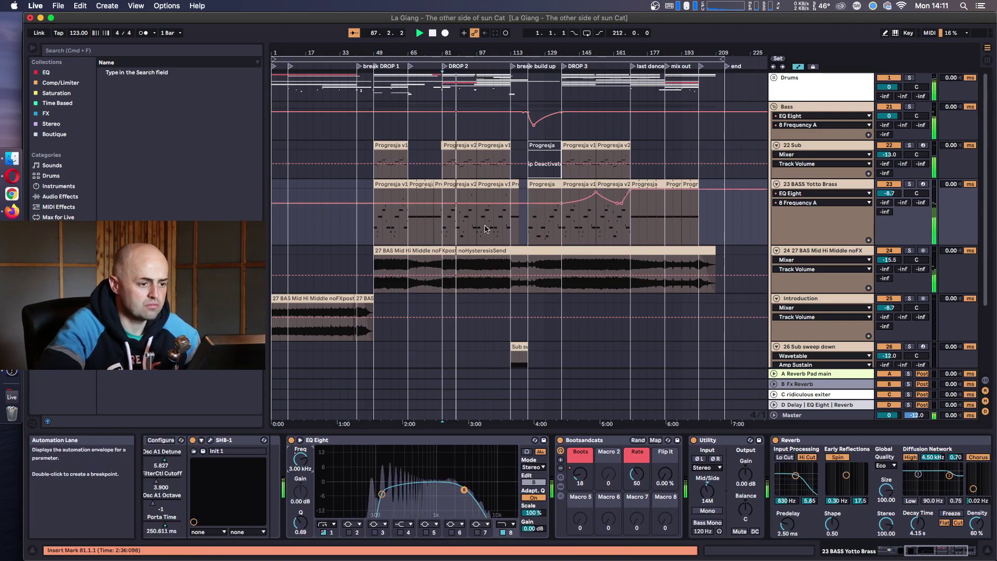
- While playing from bar 77, shape the Yotto Brass band 8 frequency to fall from about 17.3 kHz at bar 81 to 3 kHz at bar 113
{"action": "scroll", "coordinate": [417, 238], "scroll_direction": "up", "scroll_amount": 3}
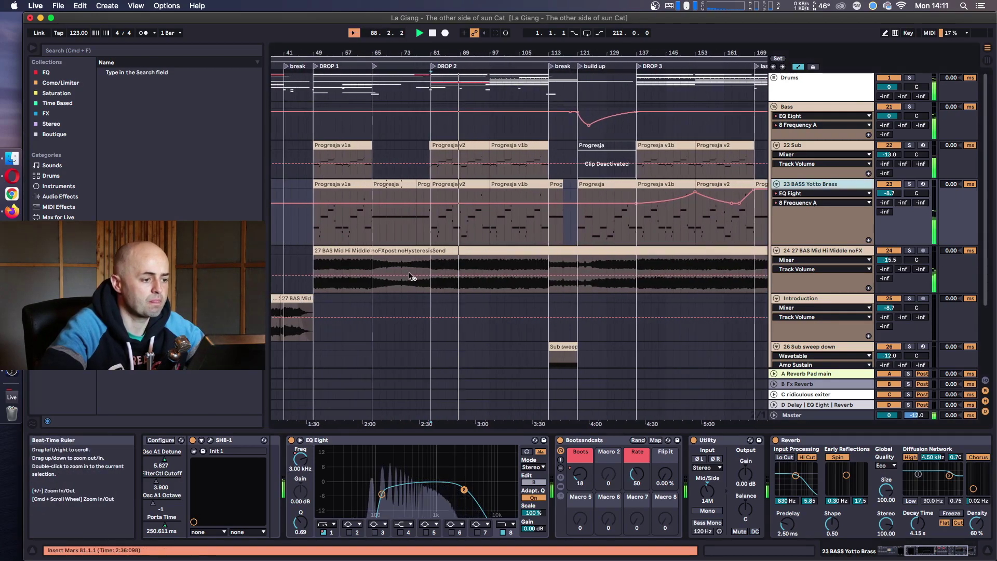
{"action": "left_click", "coordinate": [418, 238]}
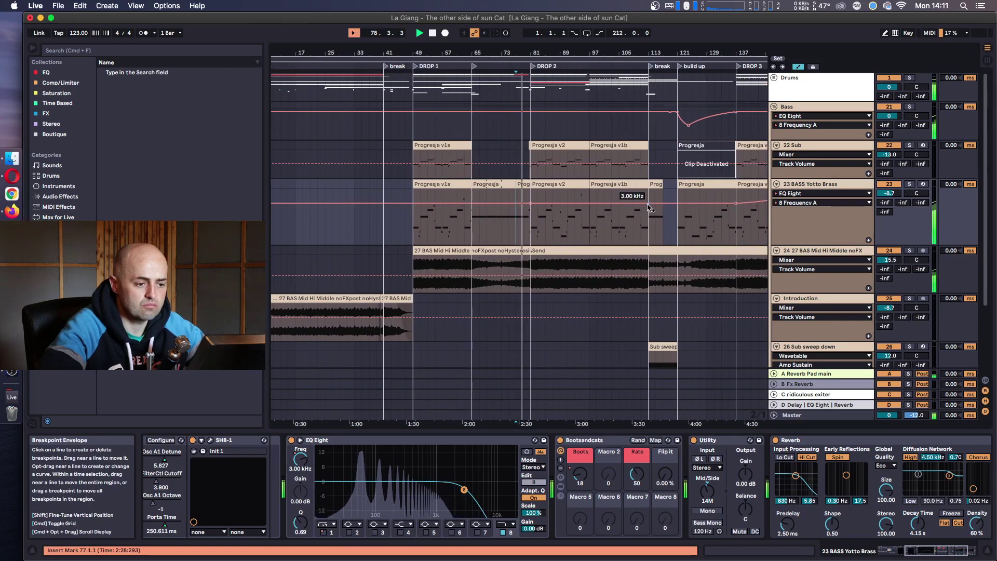
{"action": "left_click_drag", "start_coordinate": [652, 203], "coordinate": [648, 190]}
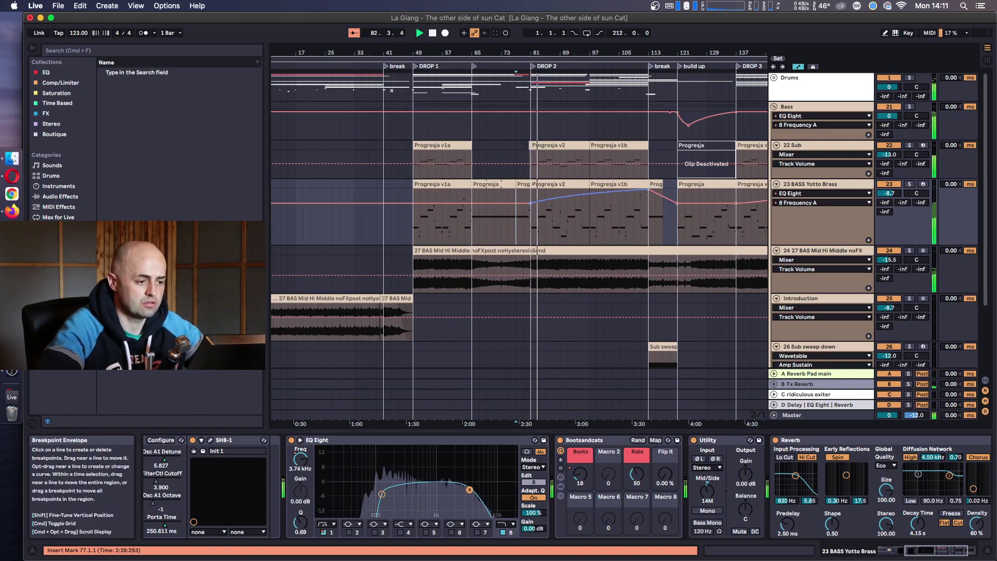
{"action": "key", "text": "space"}
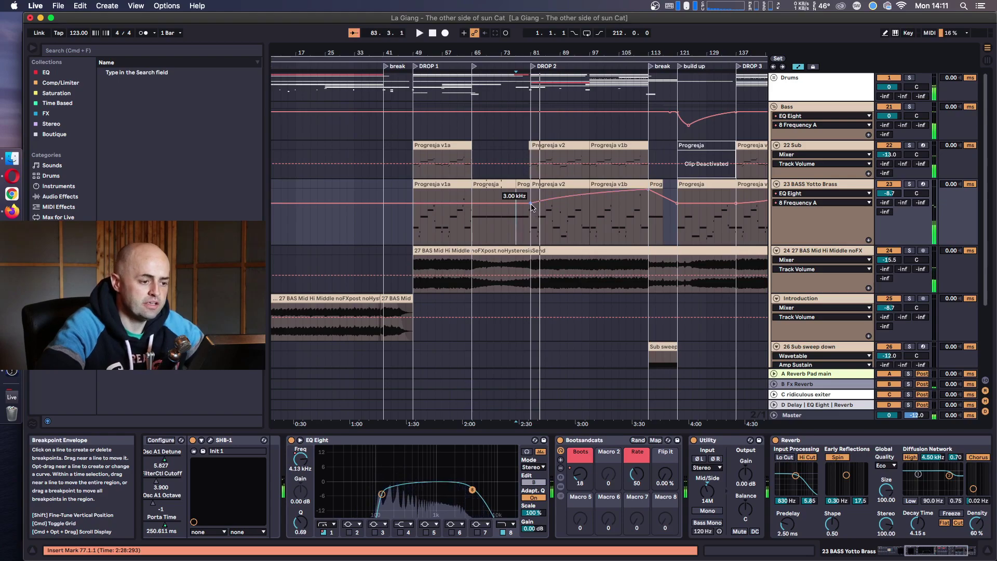
{"action": "left_click", "coordinate": [632, 201]}
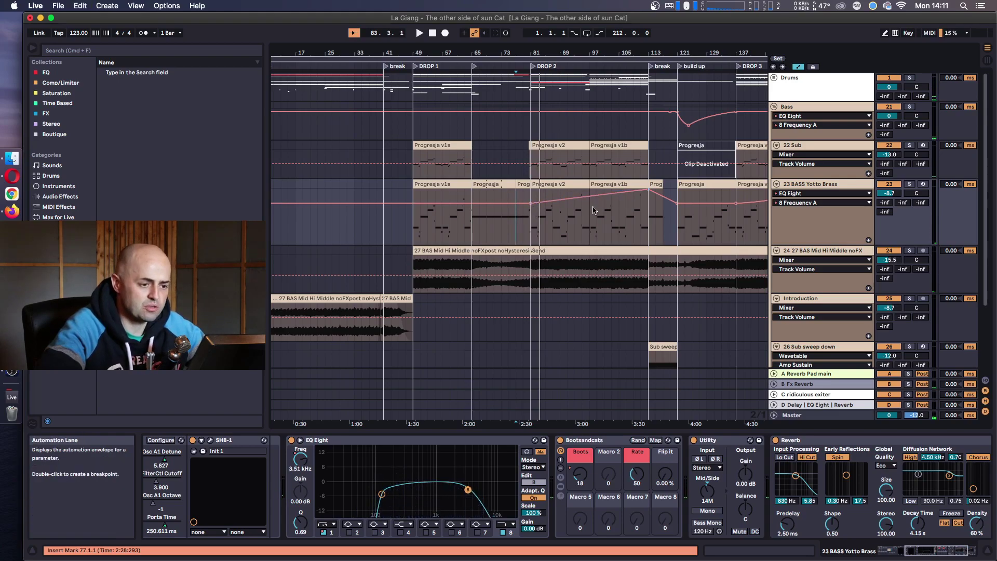
{"action": "left_click_drag", "start_coordinate": [538, 205], "coordinate": [537, 191]}
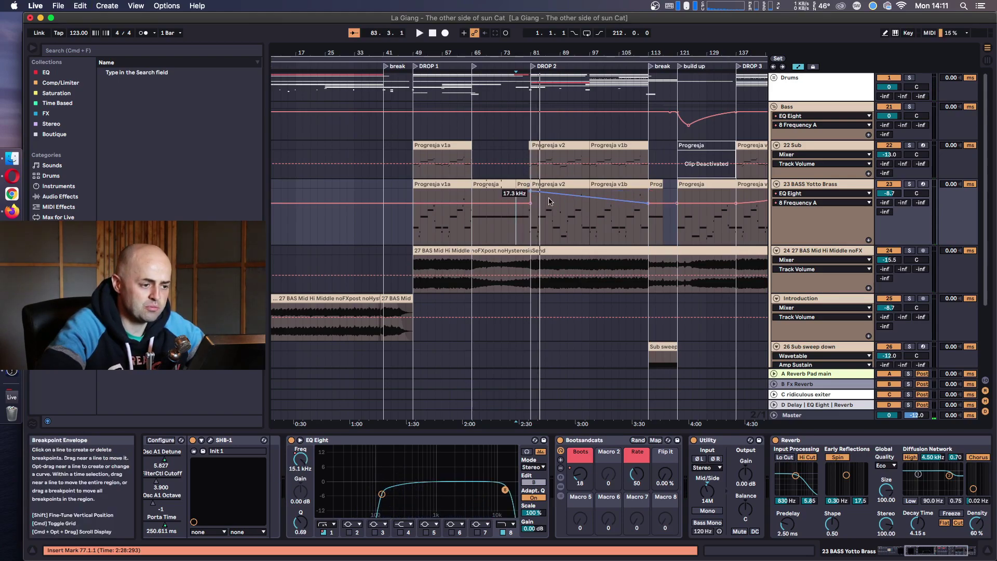
- Play from bar 77, add a frequency breakpoint just before bar 81 for a short rise, and bow the Drop 2 falloff upward
{"action": "key", "text": "space"}
{"action": "left_click_drag", "start_coordinate": [552, 49], "coordinate": [533, 52]}
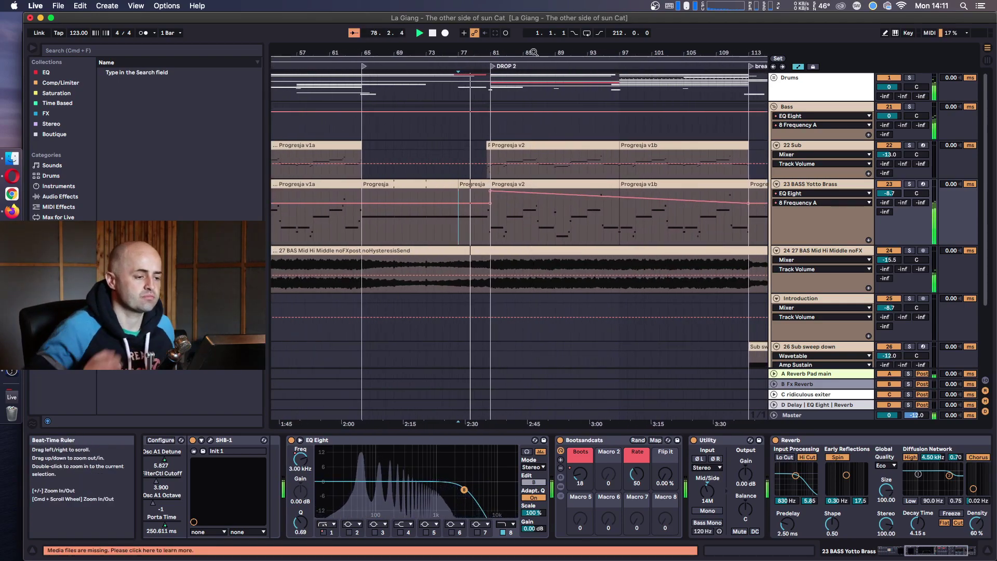
{"action": "left_click", "coordinate": [482, 205]}
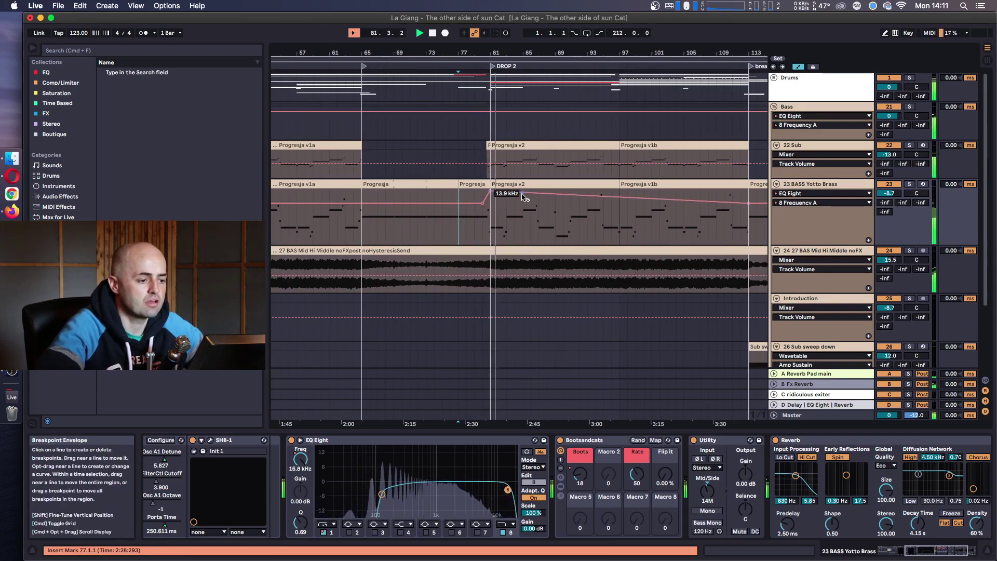
{"action": "left_click_drag", "start_coordinate": [519, 194], "coordinate": [519, 187]}
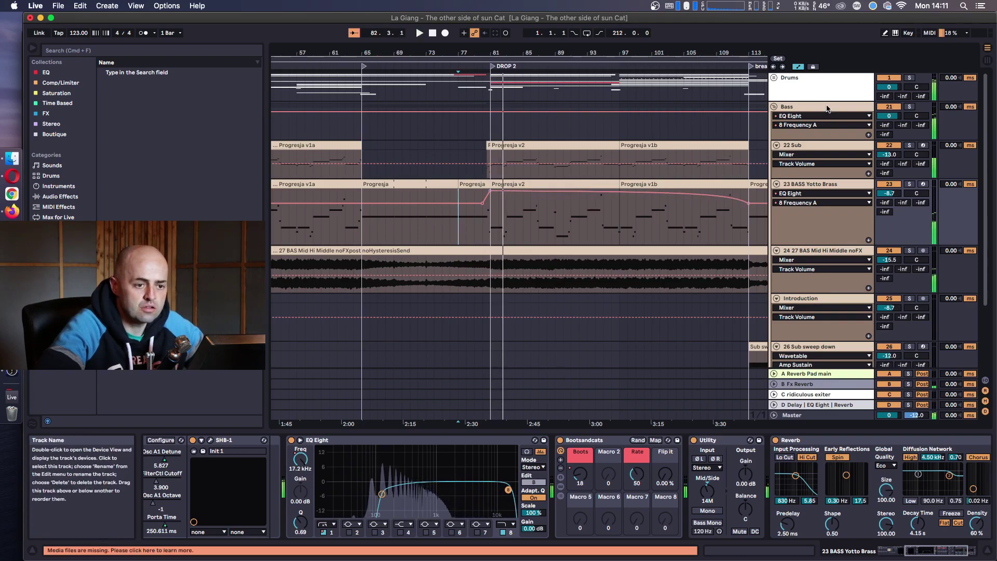
- Select the Bass group and play from bar 77 into Drop 2, comparing the bass soloed and unsoloed
{"action": "left_click", "coordinate": [827, 109]}
{"action": "key", "text": "space"}
{"action": "key", "text": "space"}
{"action": "scroll", "coordinate": [873, 114], "scroll_direction": "down", "scroll_amount": 1}
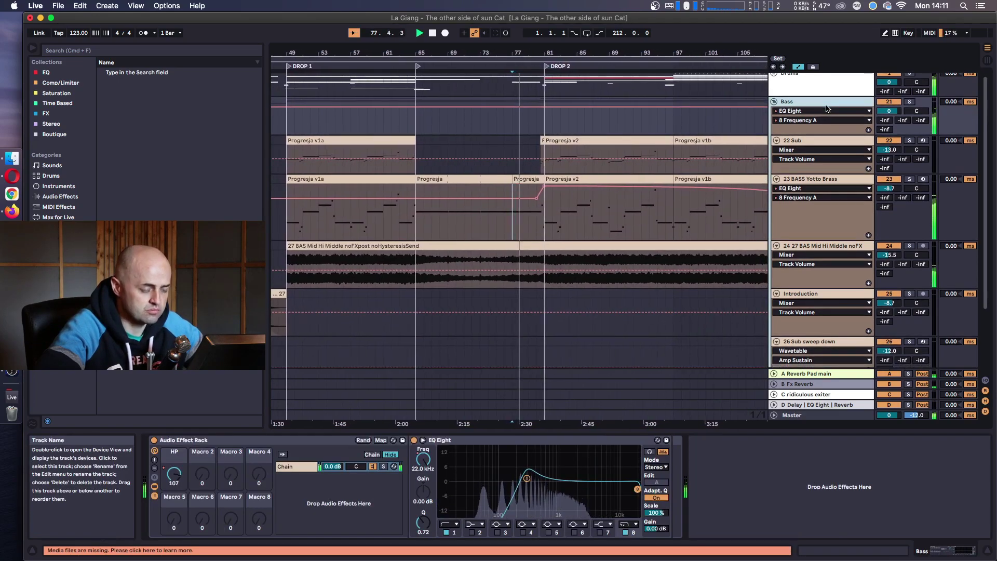
{"action": "left_click", "coordinate": [909, 101]}
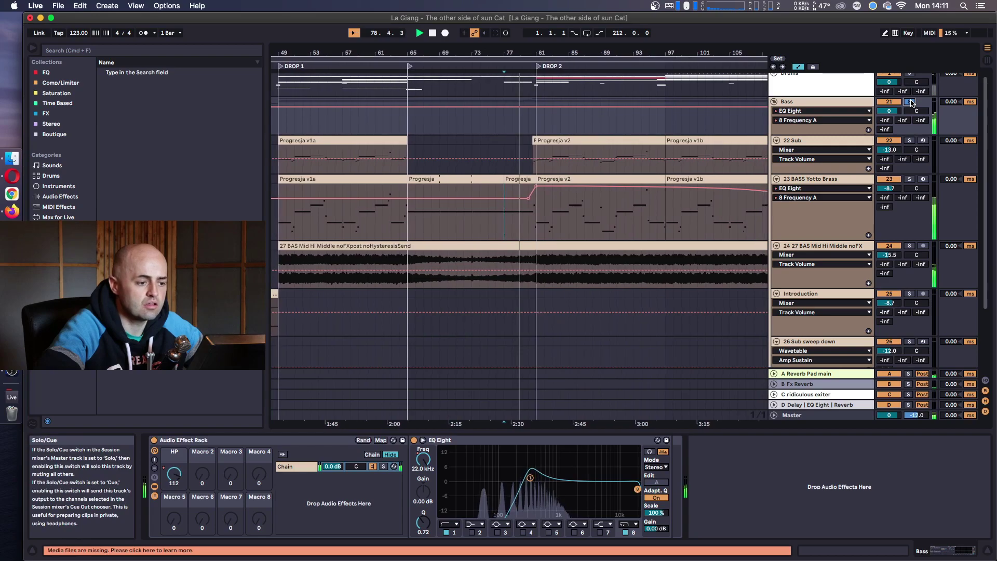
{"action": "left_click_drag", "start_coordinate": [563, 53], "coordinate": [503, 52]}
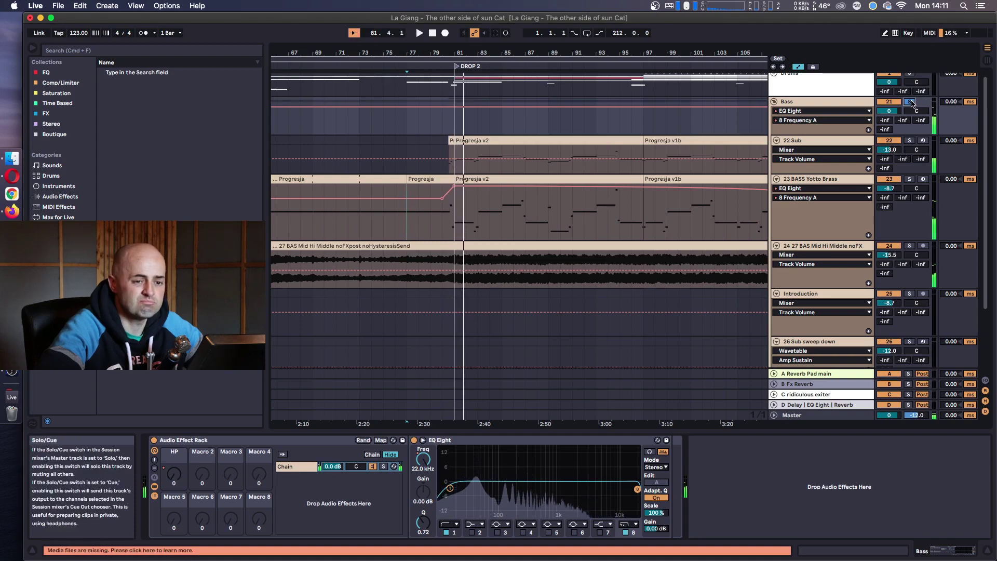
{"action": "left_click", "coordinate": [909, 102]}
{"action": "key", "text": "space"}
{"action": "key", "text": "space"}
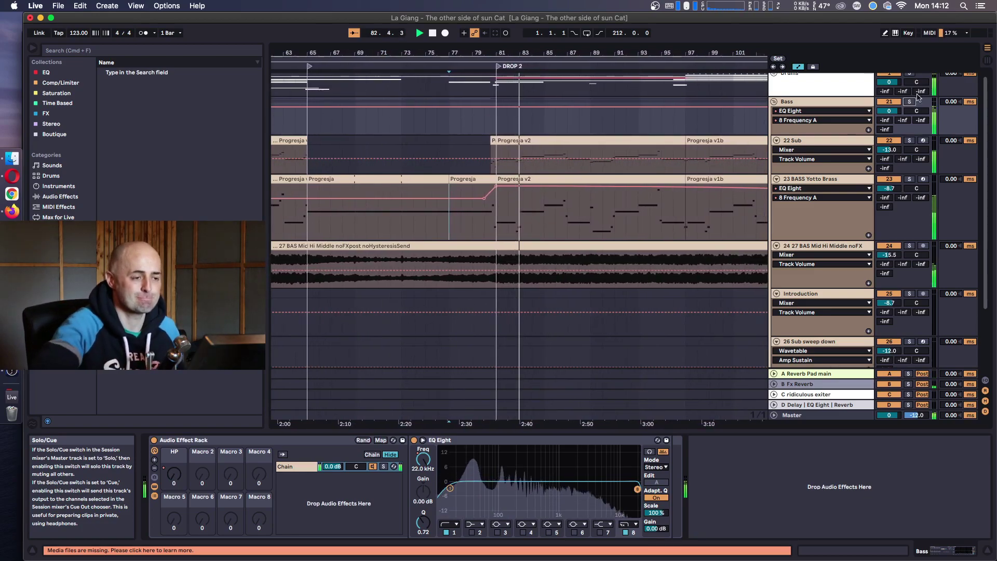
- Bend the Yotto Brass frequency falloff downward over the first half of Drop 2 and add a breakpoint near bar 97
{"action": "key", "text": "minus"}
{"action": "key", "text": "minus"}
{"action": "key", "text": "minus"}
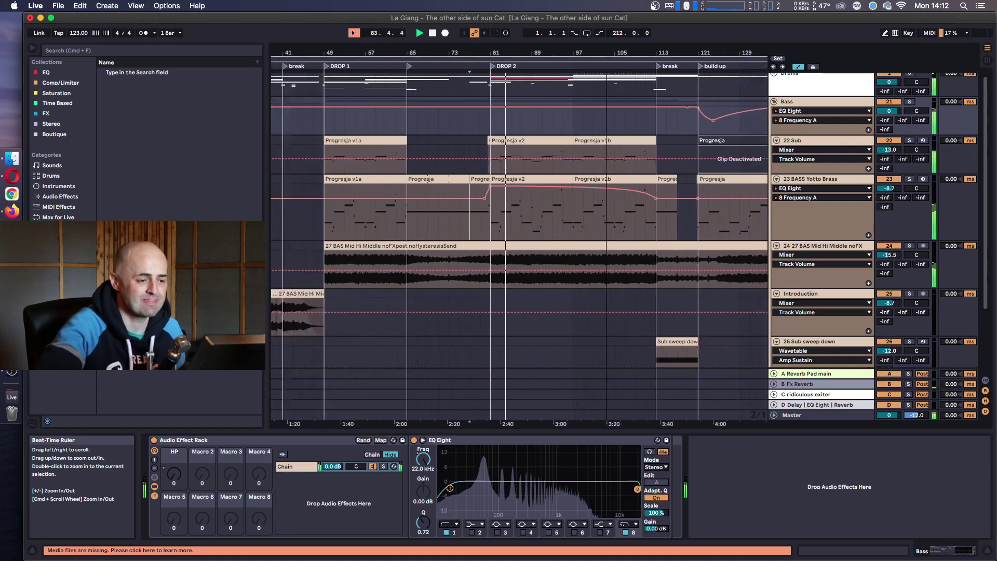
{"action": "key", "text": "minus"}
{"action": "key", "text": "minus"}
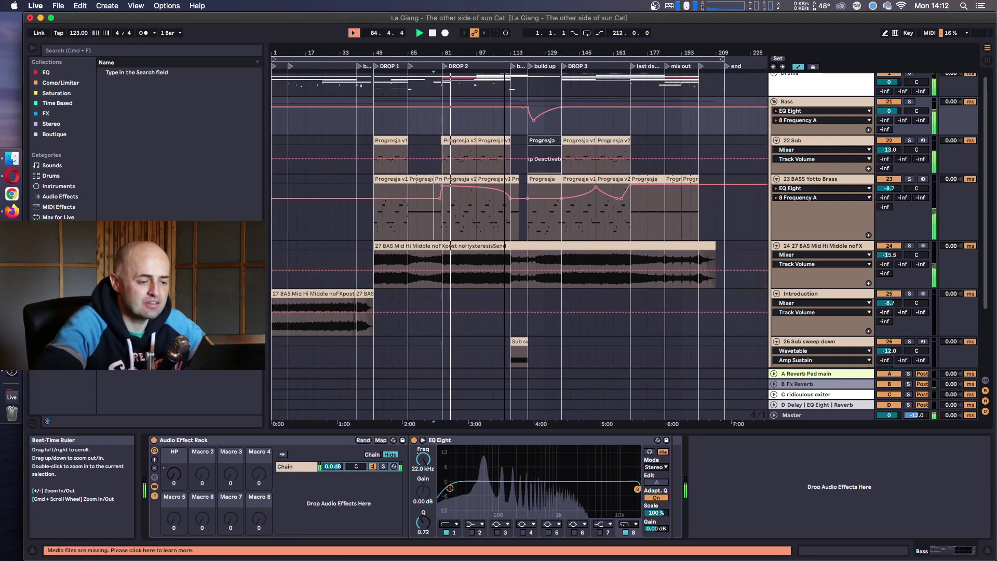
{"action": "left_click", "coordinate": [468, 190]}
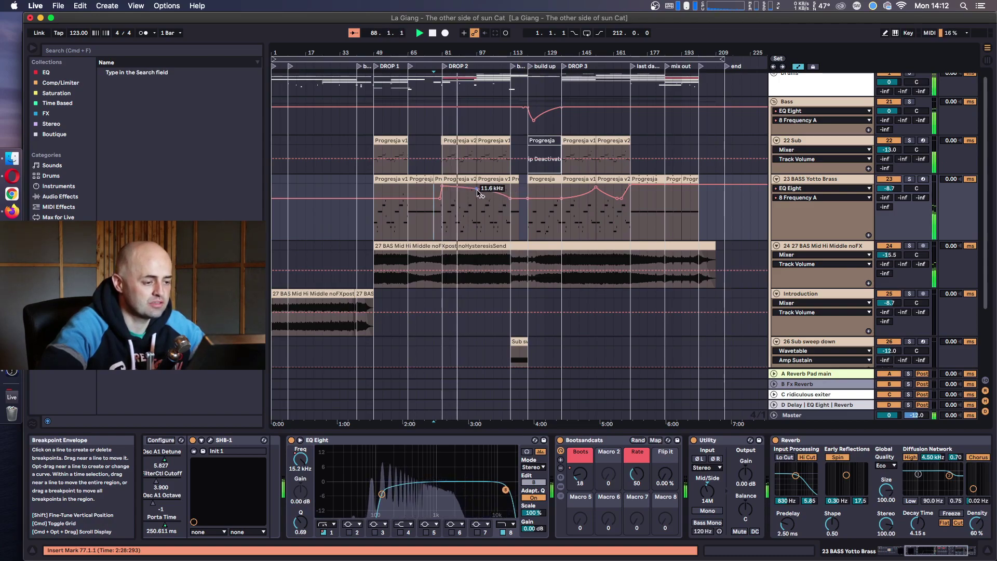
{"action": "left_click_drag", "start_coordinate": [477, 193], "coordinate": [477, 194]}
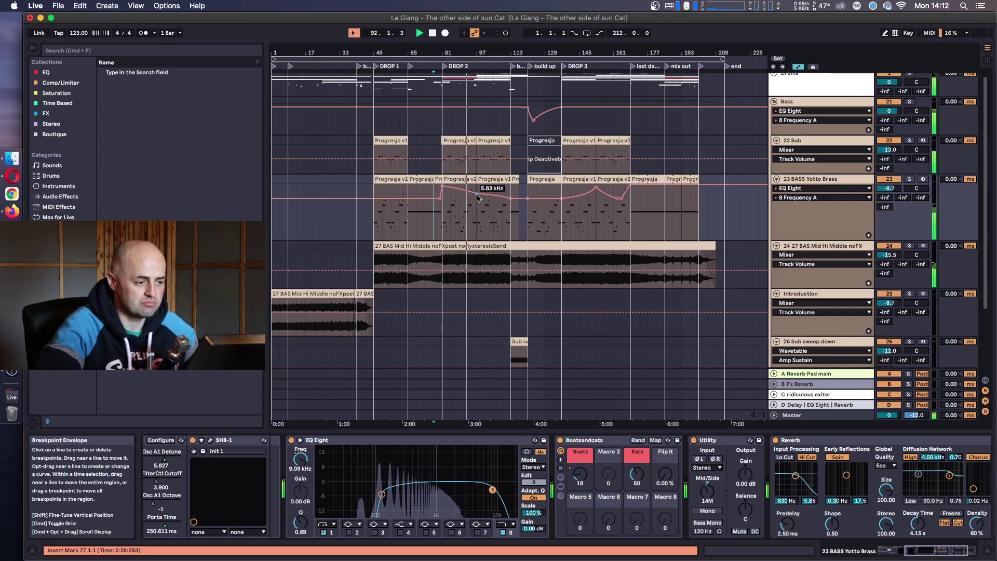
{"action": "left_click", "coordinate": [477, 195]}
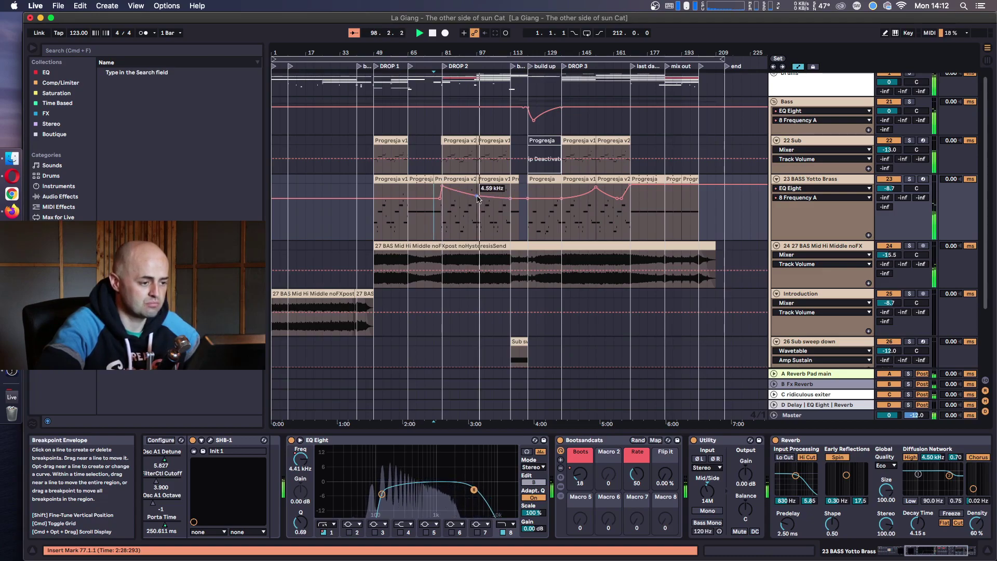
{"action": "left_click_drag", "start_coordinate": [462, 197], "coordinate": [473, 200]}
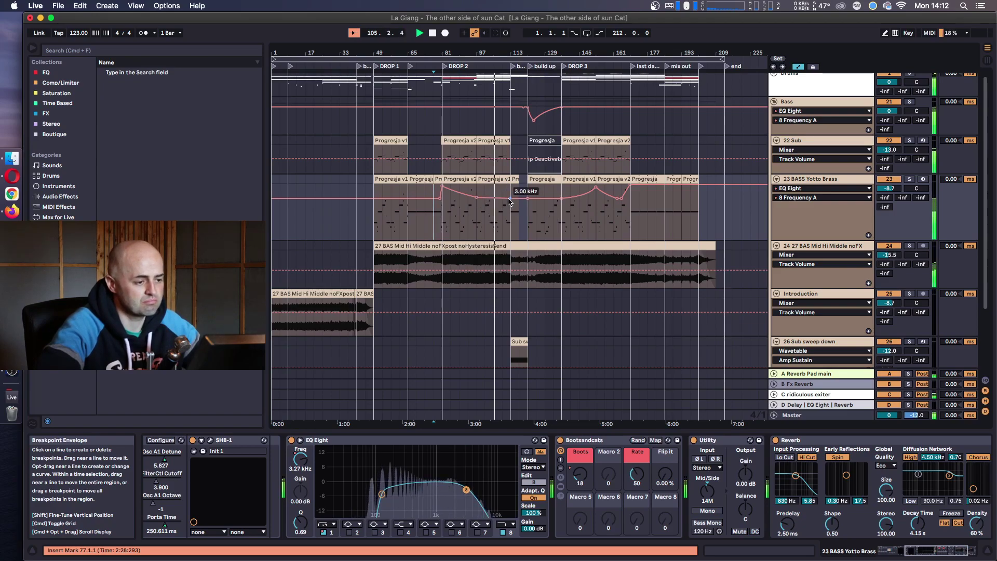
- Raise the Yotto Brass frequency breakpoint at the end of Drop 2 to about 13.8 kHz and switch to the TextEdit to-do list
{"action": "left_click_drag", "start_coordinate": [511, 197], "coordinate": [512, 188]}
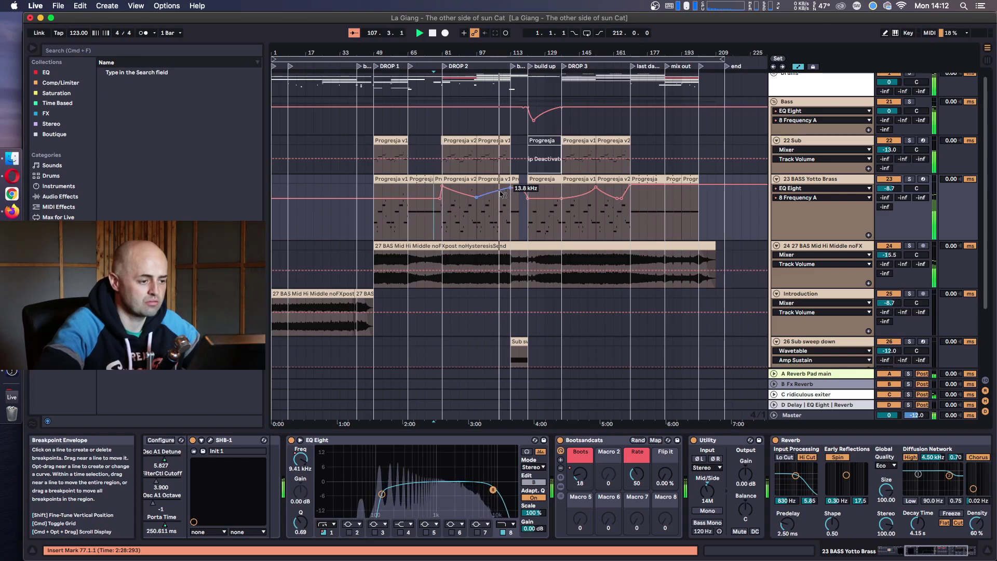
{"action": "left_click_drag", "start_coordinate": [511, 188], "coordinate": [511, 192]}
{"action": "scroll", "coordinate": [528, 203], "scroll_direction": "up", "scroll_amount": 1}
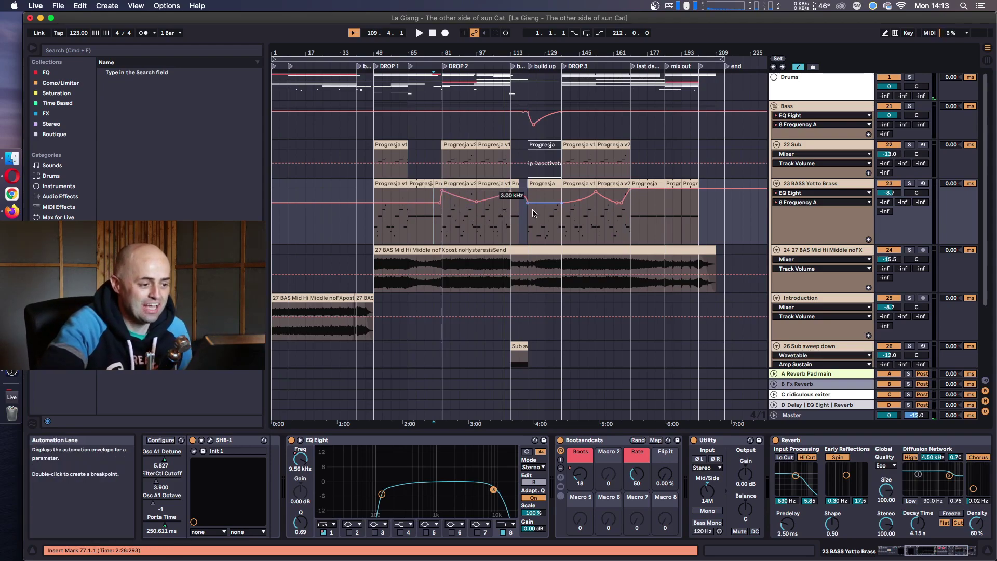
{"action": "key", "text": "super+Tab"}
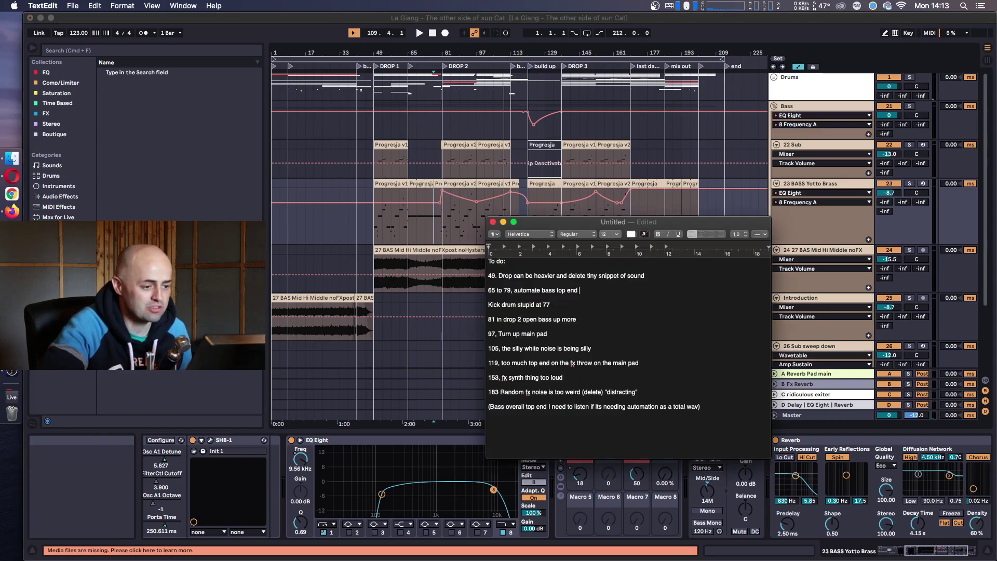
- Delete the bar 49 drop entry and the 65 to 79 bass automation entry from the list, and switch to Ableton Live
{"action": "left_click_drag", "start_coordinate": [592, 289], "coordinate": [485, 274]}
{"action": "key", "text": "BackSpace"}
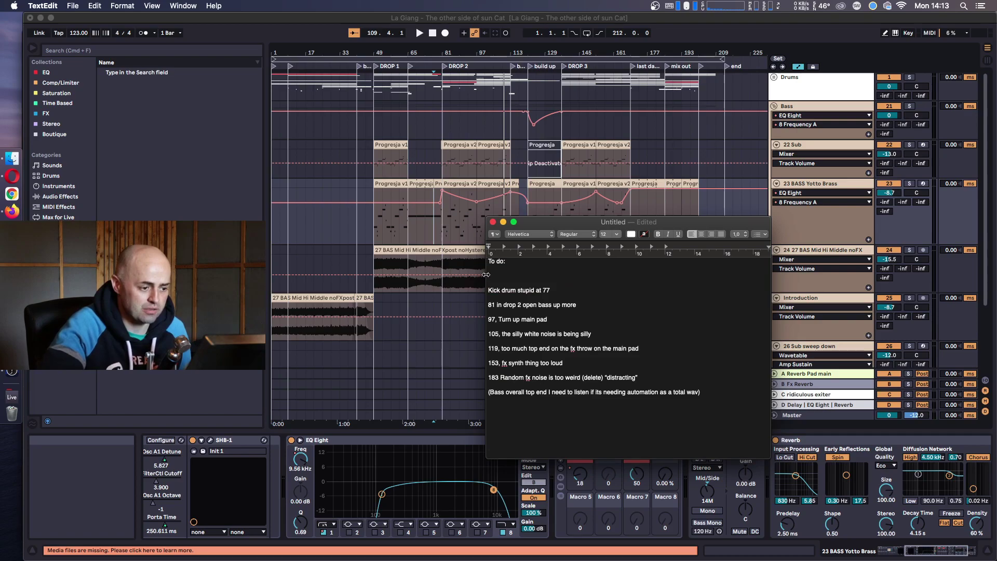
{"action": "key", "text": "BackSpace"}
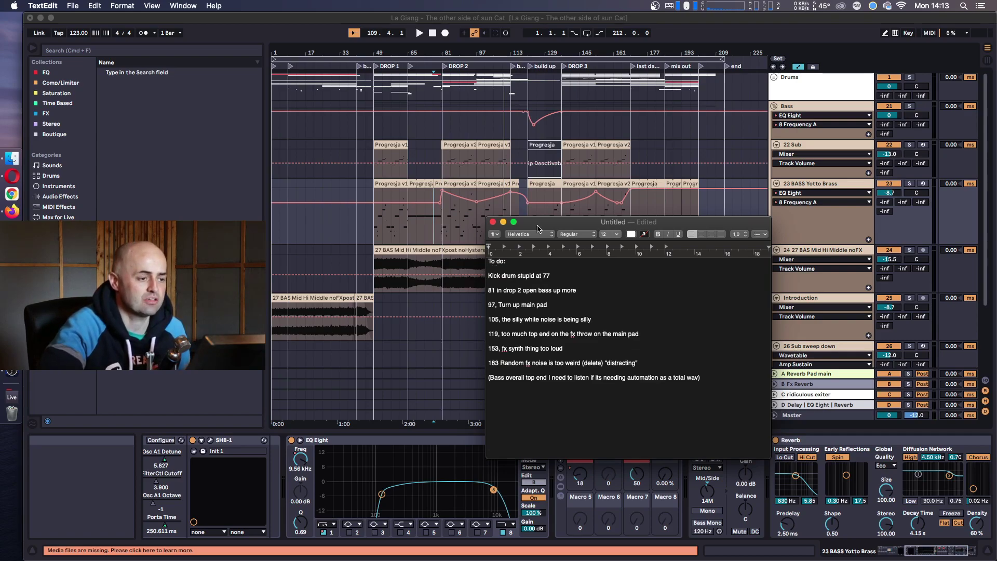
{"action": "key", "text": "super+Tab"}
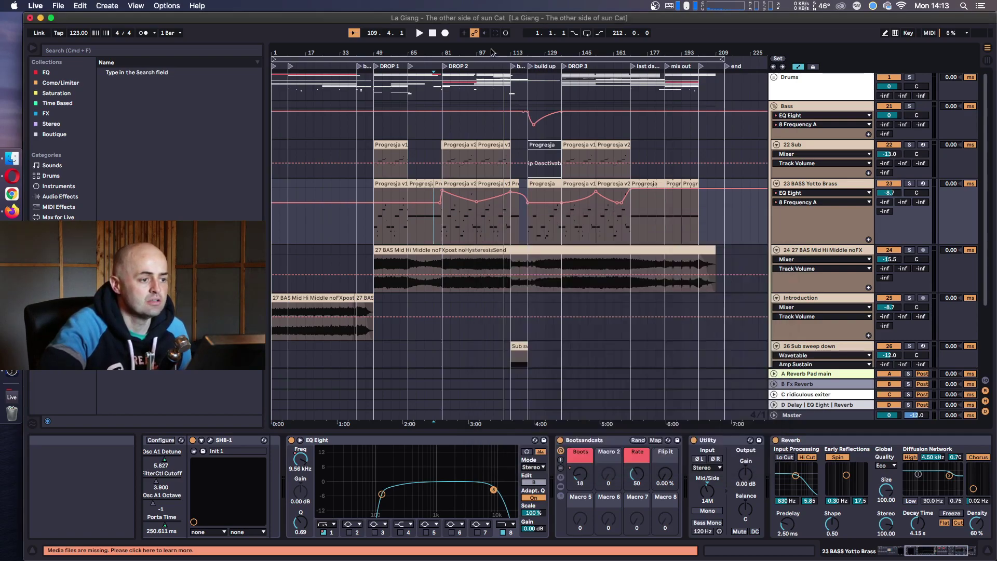
- Play from bar 74, unfold the Drums group, and bring up the Kick's Automation EQ band 1 frequency automation
{"action": "scroll", "coordinate": [455, 86], "scroll_direction": "up", "scroll_amount": 5}
{"action": "left_click", "coordinate": [319, 119]}
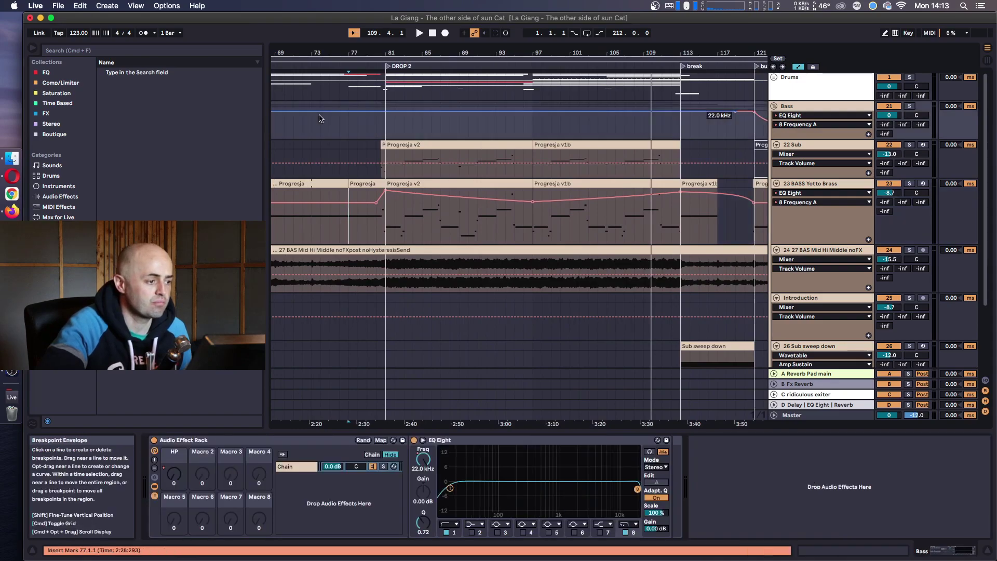
{"action": "left_click", "coordinate": [319, 119]}
{"action": "key", "text": "space"}
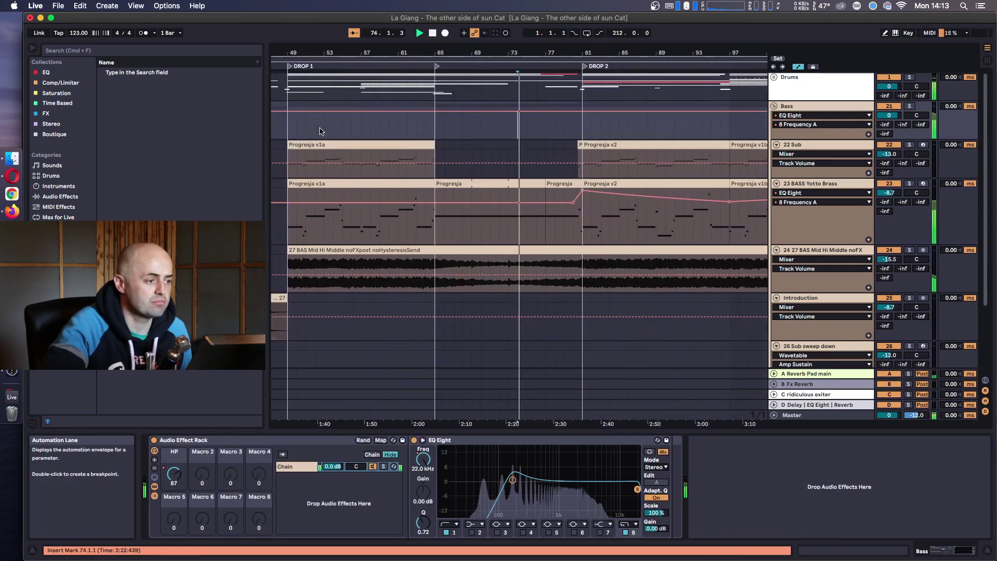
{"action": "left_click", "coordinate": [774, 78]}
{"action": "left_click", "coordinate": [800, 134]}
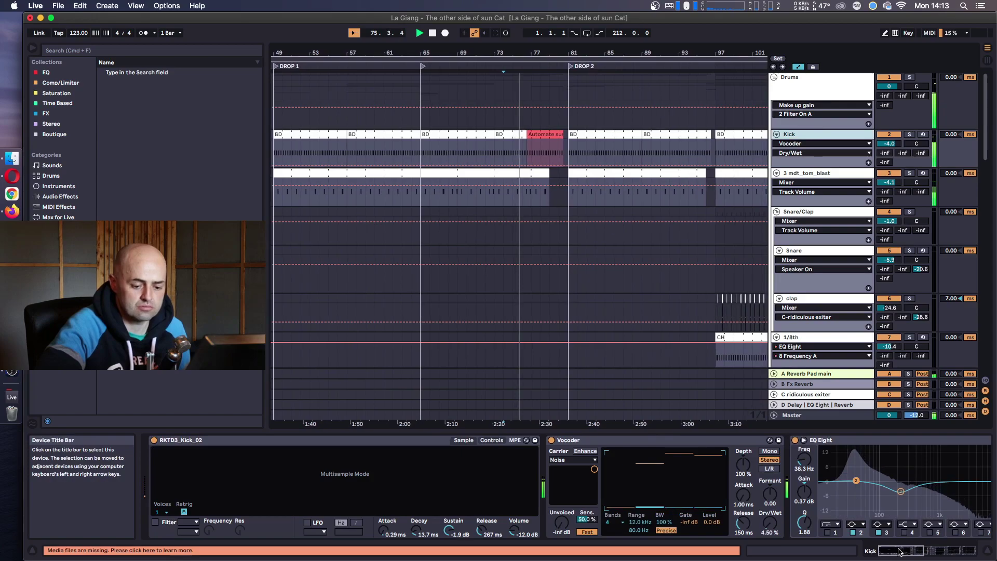
{"action": "left_click_drag", "start_coordinate": [900, 555], "coordinate": [953, 554]}
{"action": "left_click", "coordinate": [751, 488]}
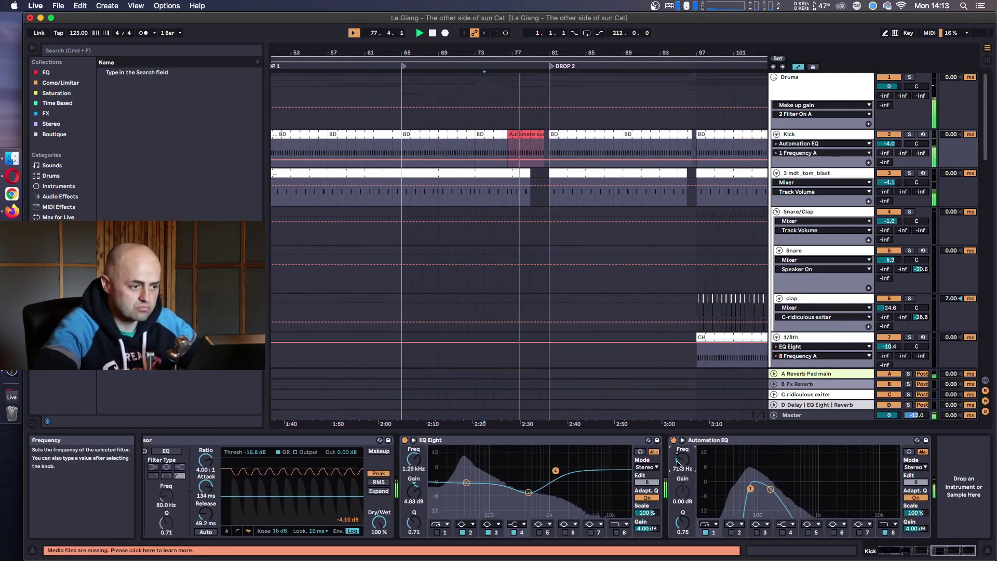
- Shape the Kick's Automation EQ band 1 and band 8 frequency rises leading into Drop 2 and play from bar 76
{"action": "left_click_drag", "start_coordinate": [546, 164], "coordinate": [534, 152]}
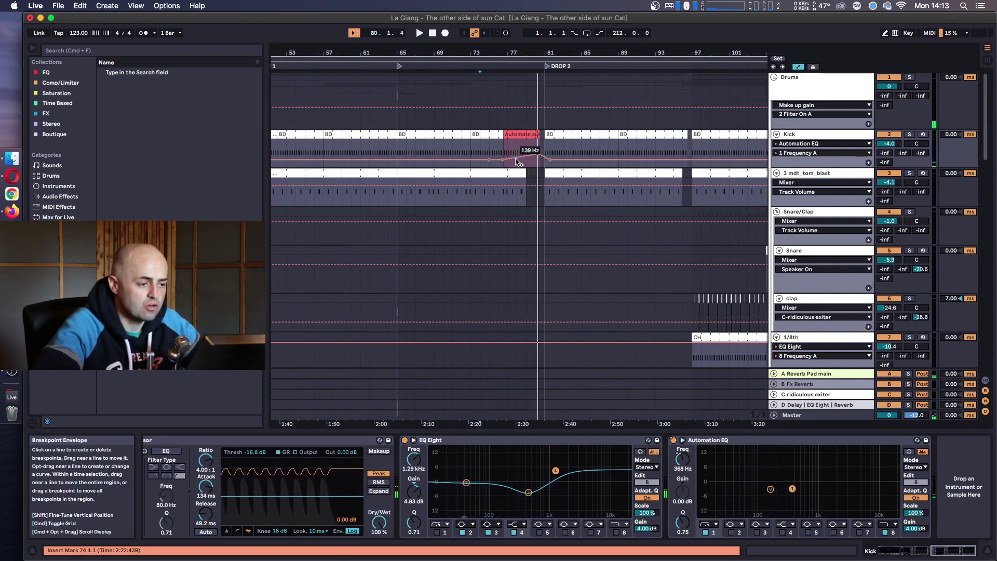
{"action": "left_click", "coordinate": [769, 488]}
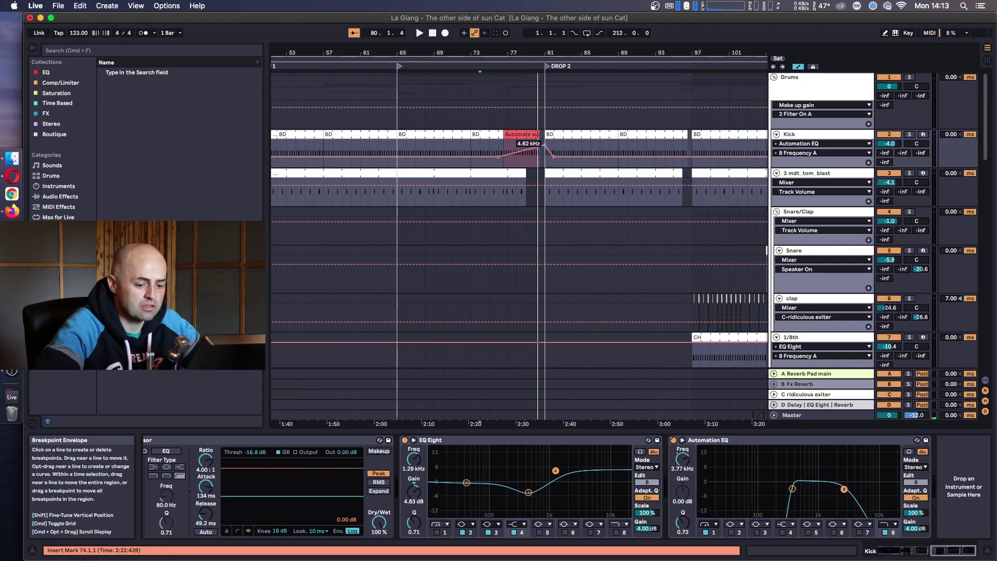
{"action": "left_click", "coordinate": [500, 156]}
{"action": "key", "text": "space"}
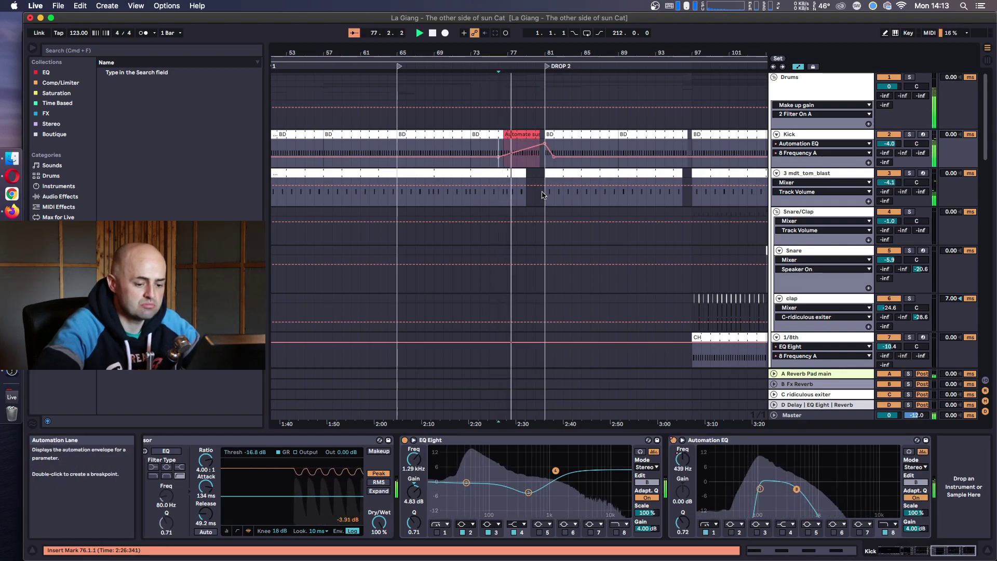
{"action": "key", "text": "space"}
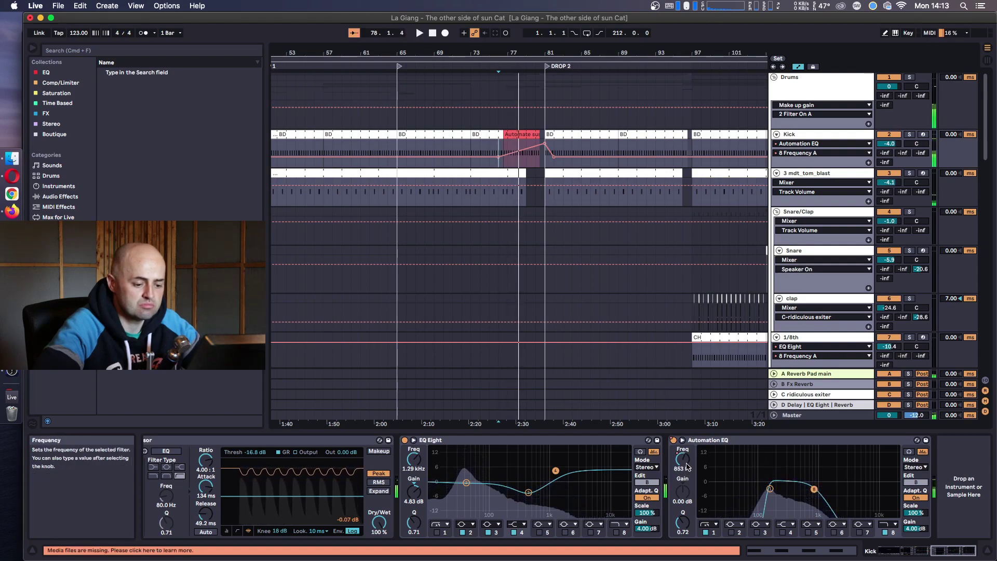
- Raise the Kick's band 1 frequency peak just before Drop 2, re-enable the overridden automation, and play from bar 76
{"action": "left_click", "coordinate": [770, 488]}
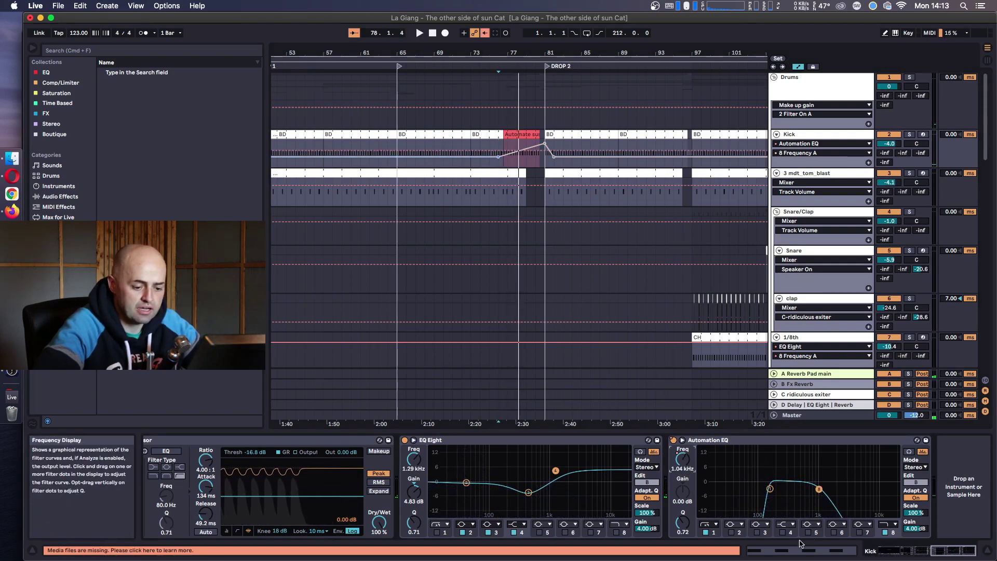
{"action": "left_click", "coordinate": [685, 457]}
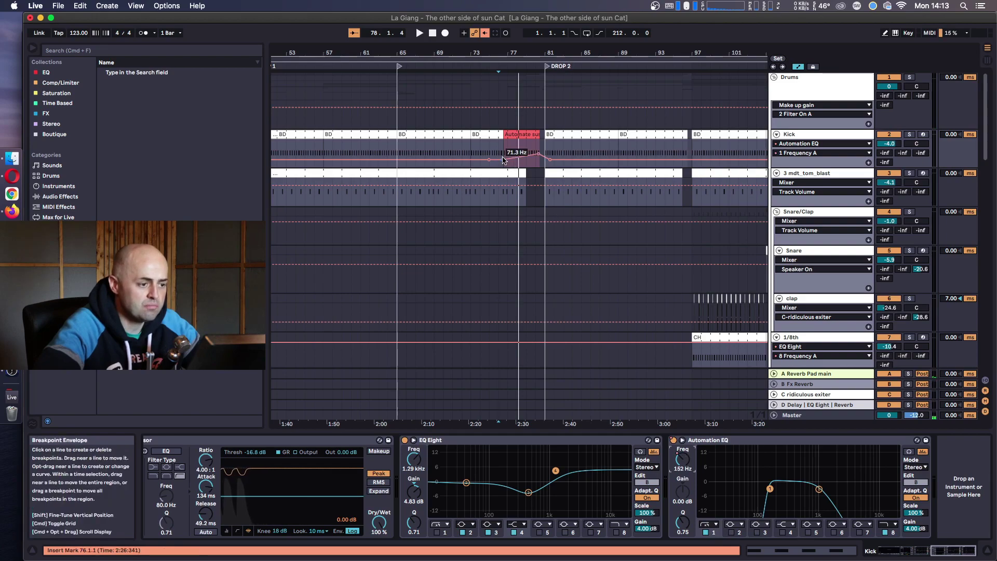
{"action": "left_click_drag", "start_coordinate": [519, 154], "coordinate": [538, 149]}
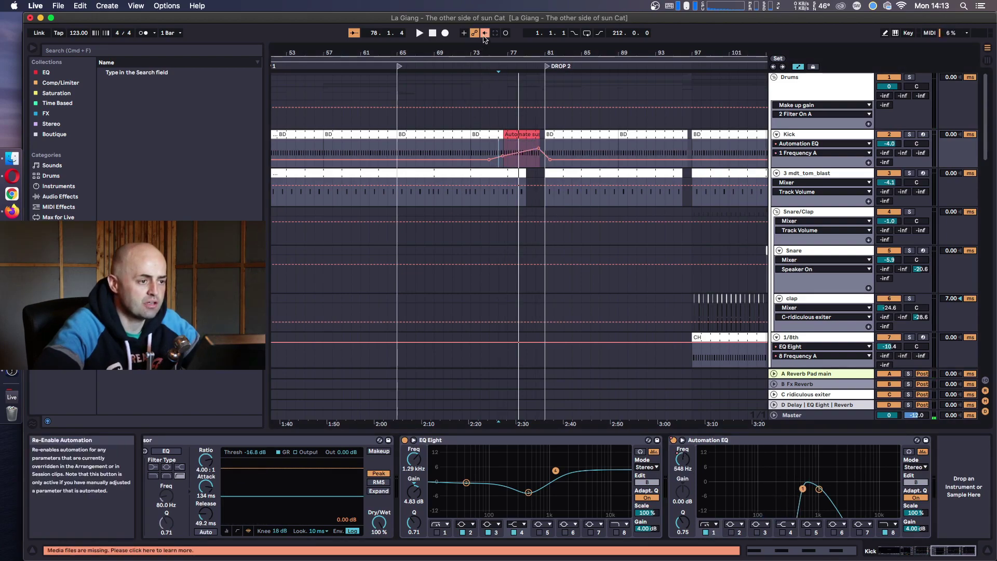
{"action": "key", "text": "space"}
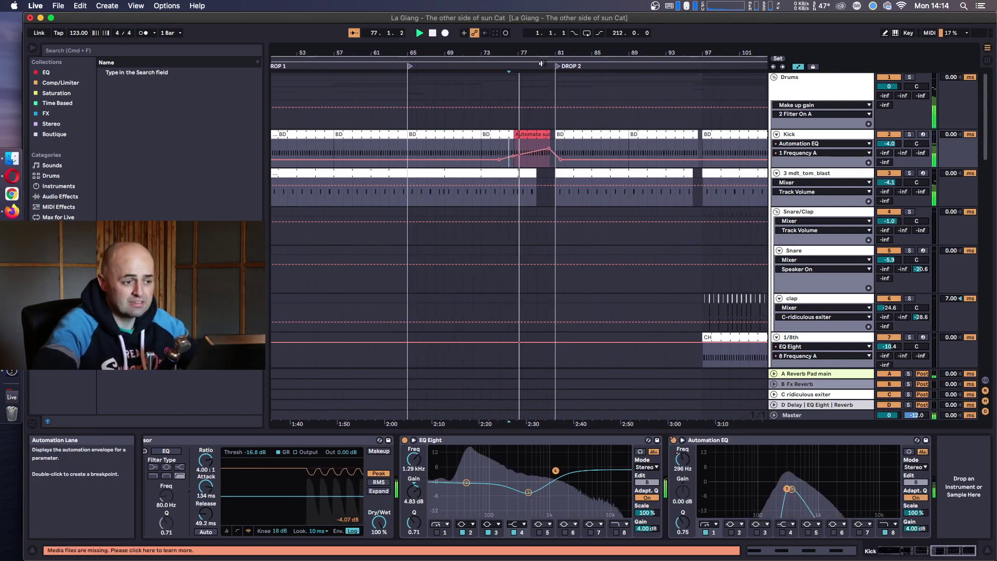
{"action": "key", "text": "space"}
- Play the Kick from bar 70 and move the boundary between the BD and Automate sus clips to bar 77
{"action": "key", "text": "plus"}
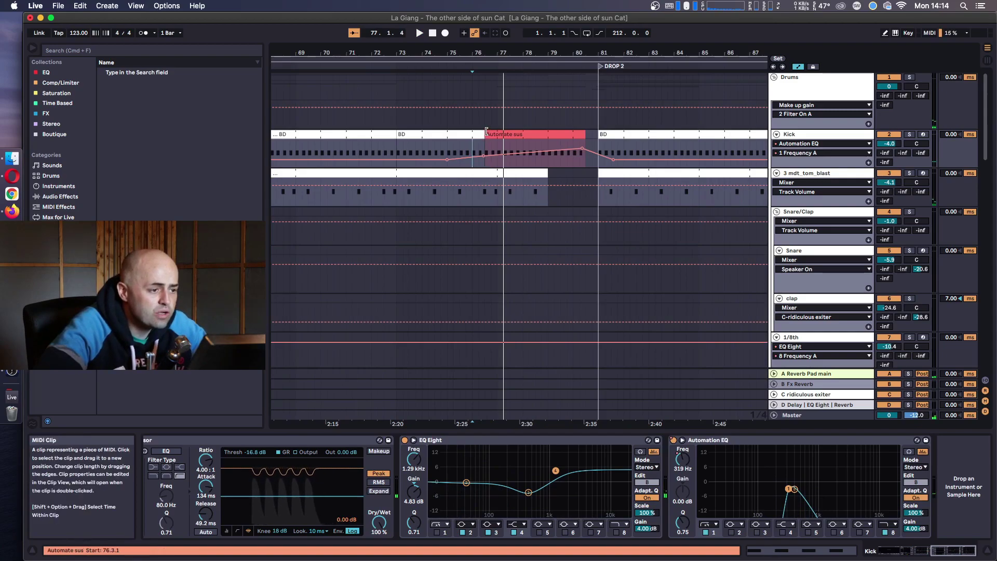
{"action": "left_click", "coordinate": [404, 137]}
{"action": "key", "text": "space"}
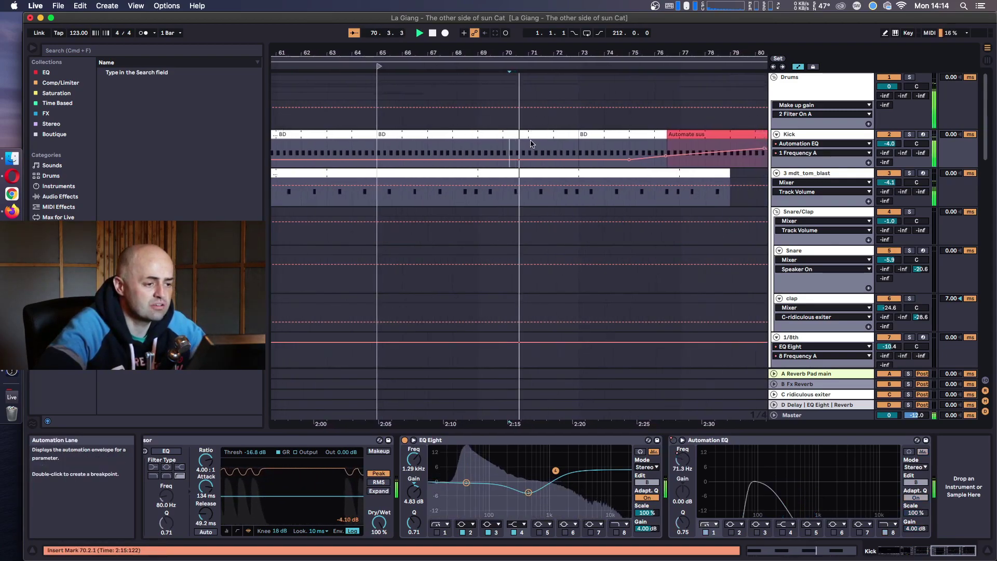
{"action": "key", "text": "space"}
{"action": "left_click_drag", "start_coordinate": [632, 134], "coordinate": [644, 135]}
- Automate the Kick's Automation EQ to switch on only between bars 77 and 81, and play the section leading into Drop 2
{"action": "left_click", "coordinate": [673, 440]}
{"action": "key", "text": "b"}
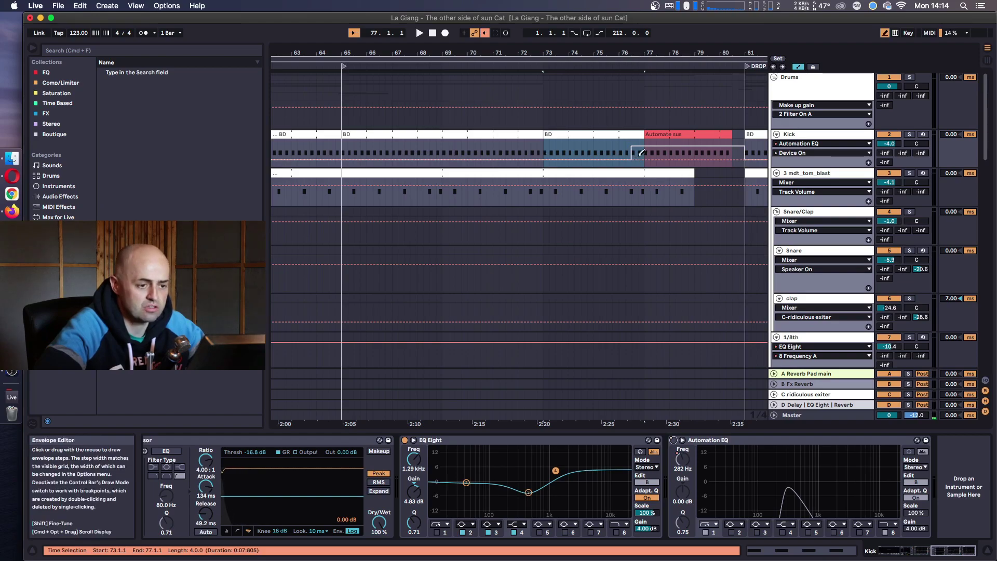
{"action": "key", "text": "b"}
{"action": "left_click", "coordinate": [385, 123]}
{"action": "key", "text": "space"}
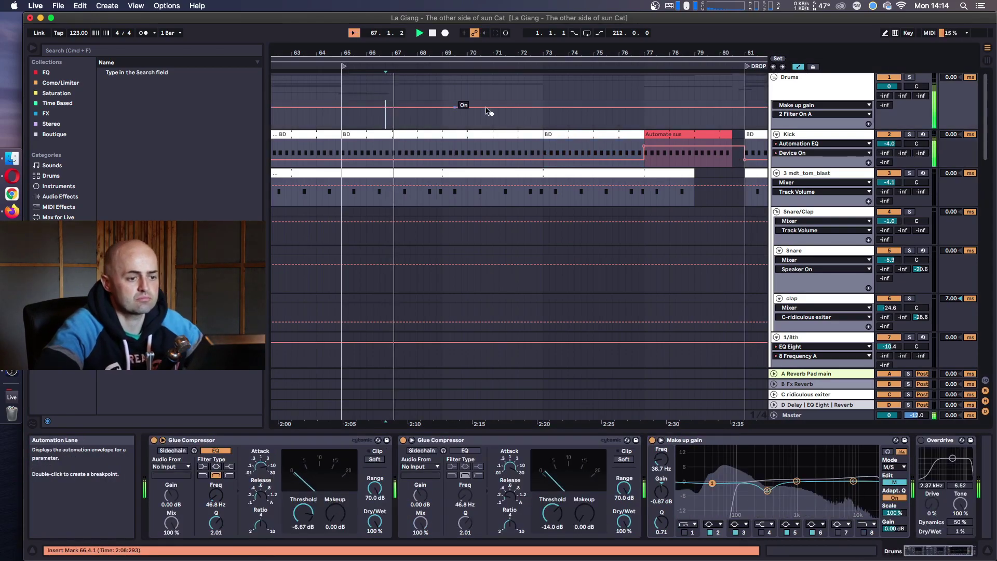
{"action": "scroll", "coordinate": [545, 109], "scroll_direction": "down", "scroll_amount": 3}
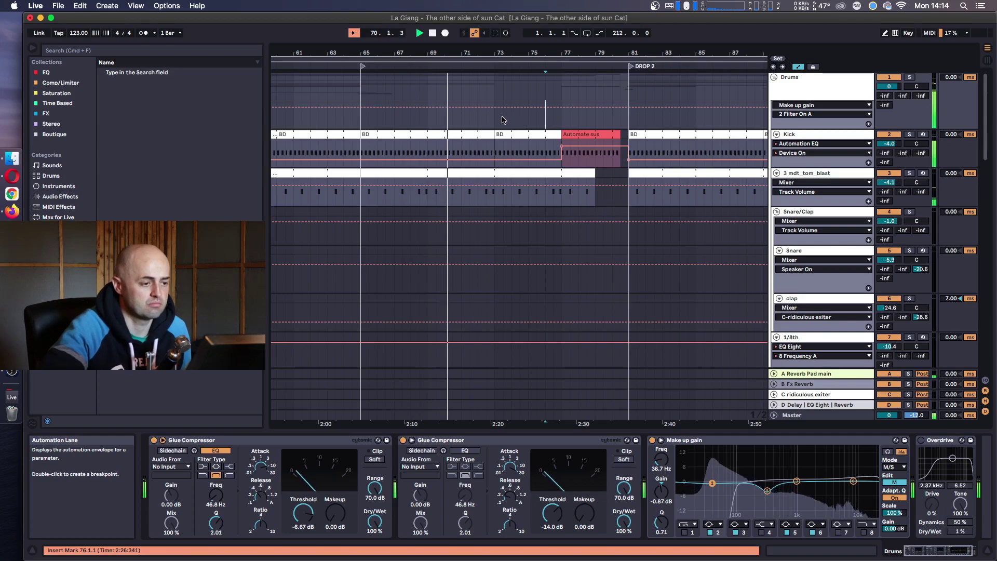
{"action": "scroll", "coordinate": [497, 121], "scroll_direction": "left", "scroll_amount": 2}
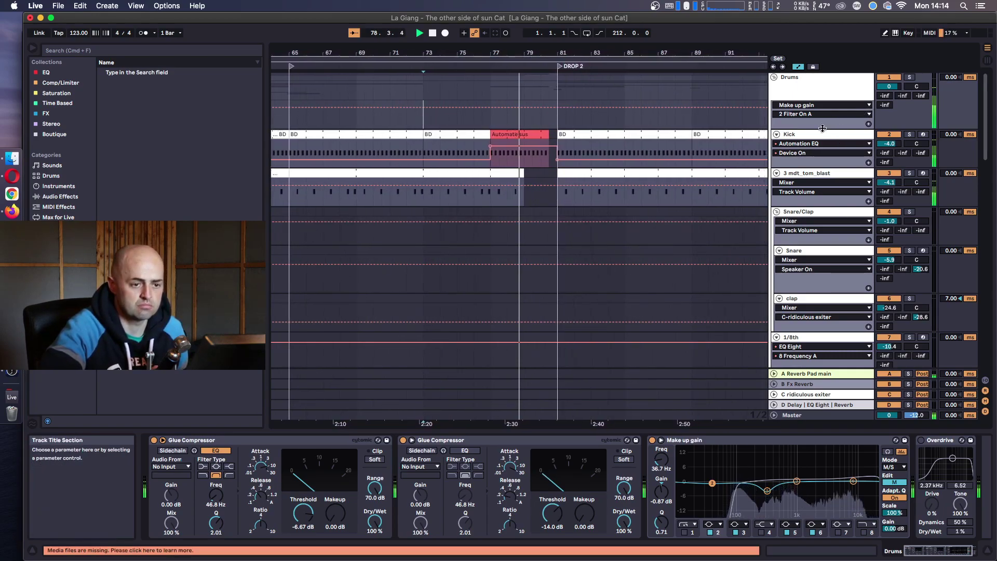
- Start the Kick's band 1 frequency rise at bar 77, lower its peak slightly, and play from bar 76 into Drop 2
{"action": "left_click", "coordinate": [794, 134]}
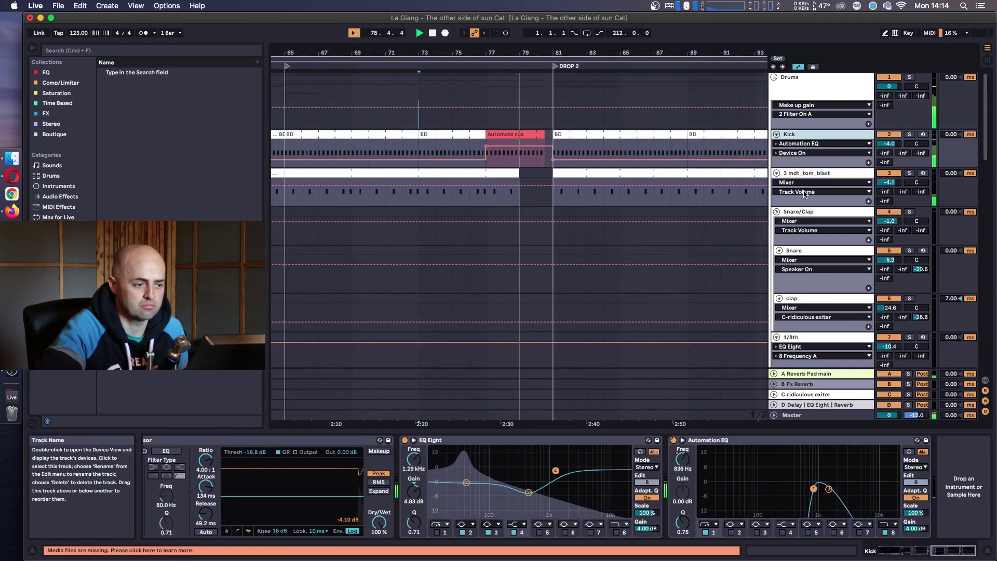
{"action": "left_click", "coordinate": [712, 535]}
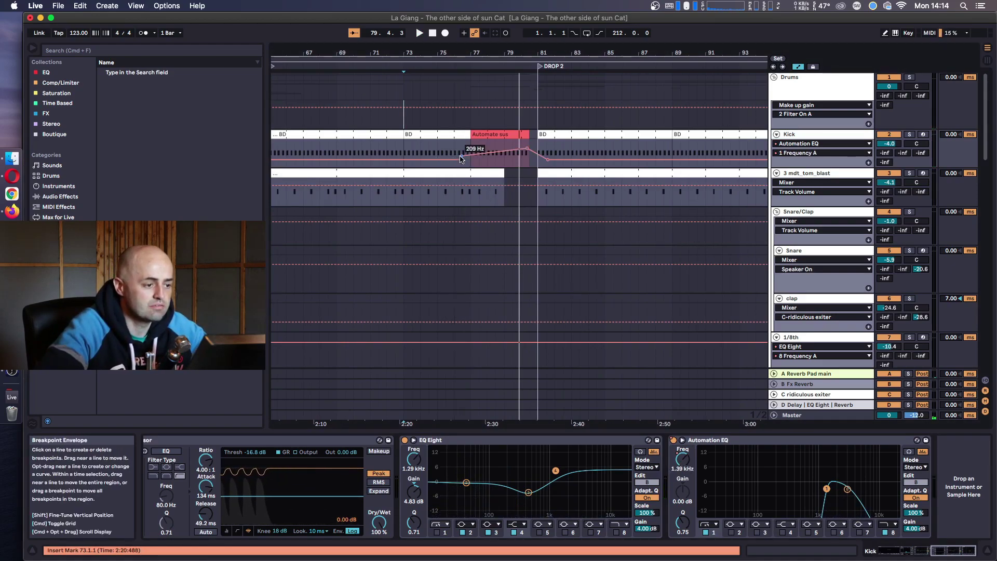
{"action": "left_click", "coordinate": [466, 156]}
{"action": "key", "text": "space"}
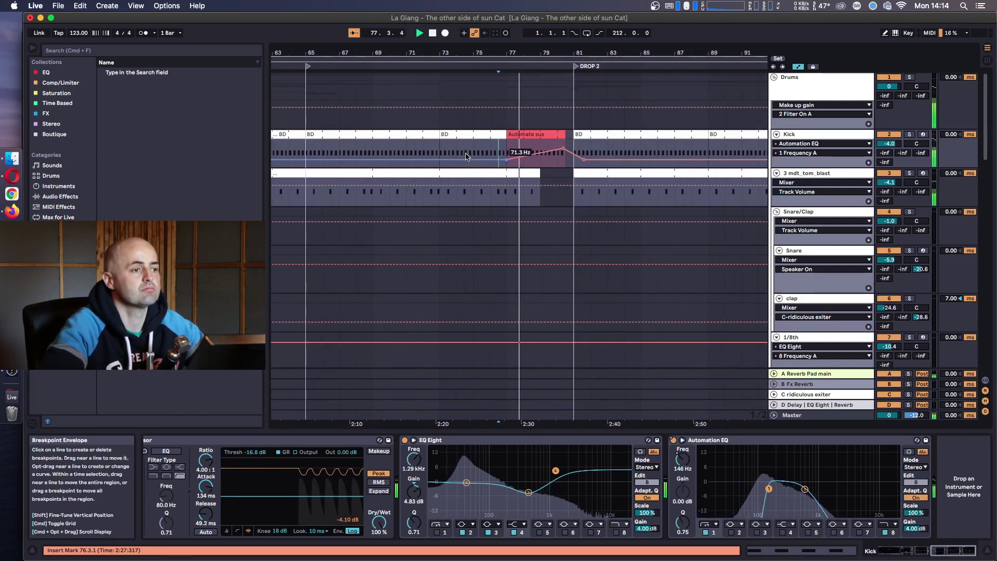
{"action": "left_click_drag", "start_coordinate": [555, 151], "coordinate": [554, 154]}
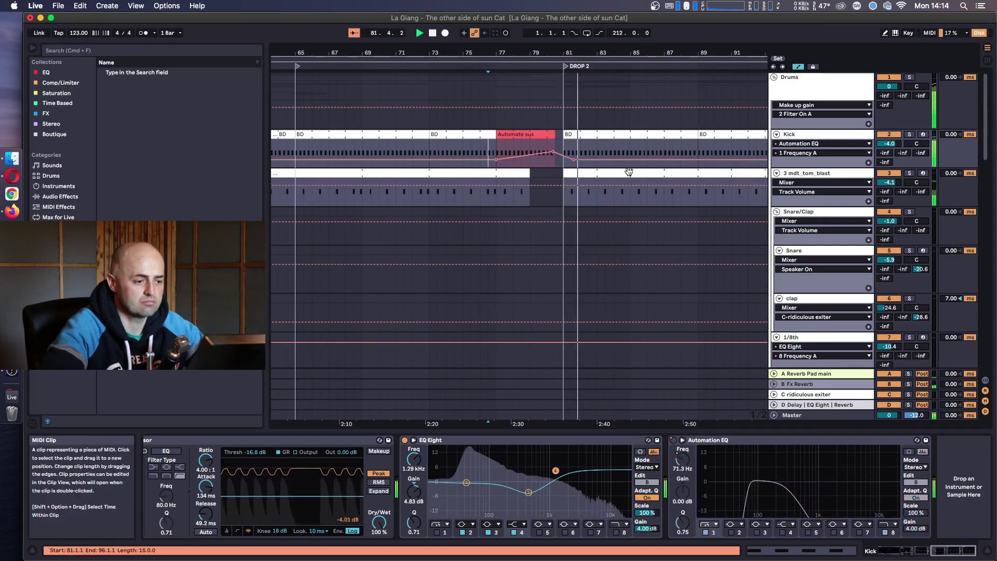
{"action": "left_click_drag", "start_coordinate": [642, 49], "coordinate": [642, 21]}
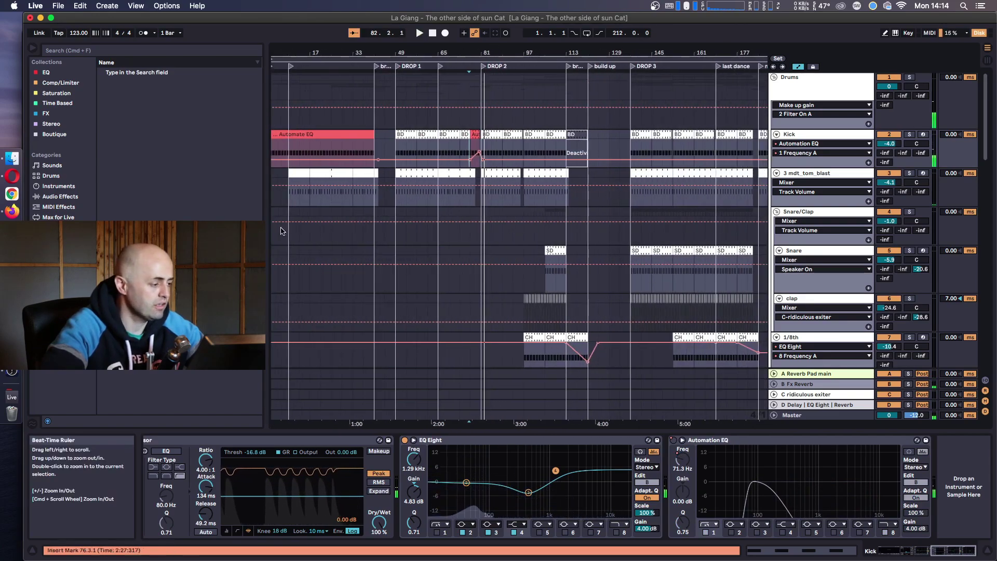
- Switch to TextEdit, delete the "Kick drum stupid at 77" entry, and return to Ableton Live
{"action": "key", "text": "super+Tab"}
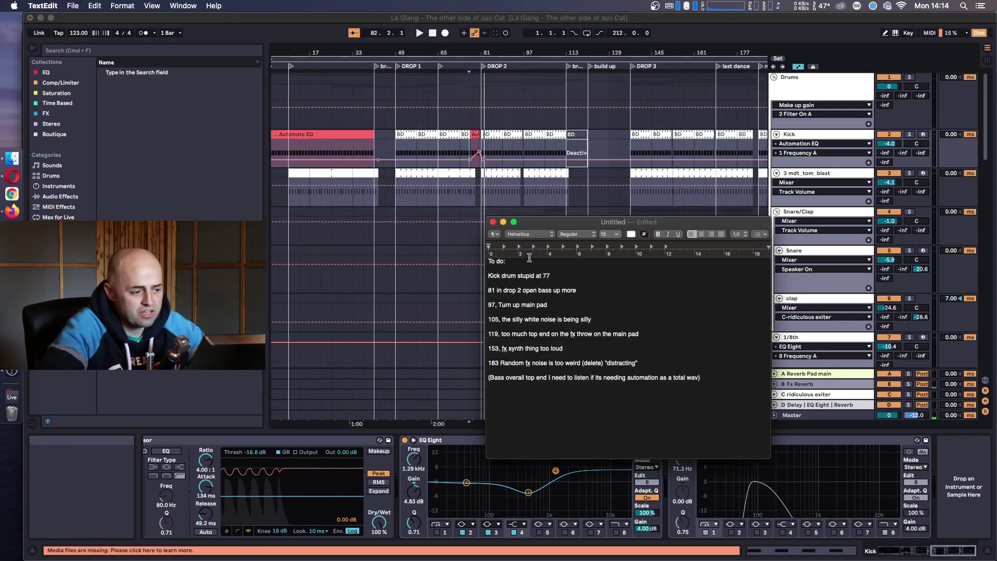
{"action": "left_click_drag", "start_coordinate": [570, 277], "coordinate": [464, 280]}
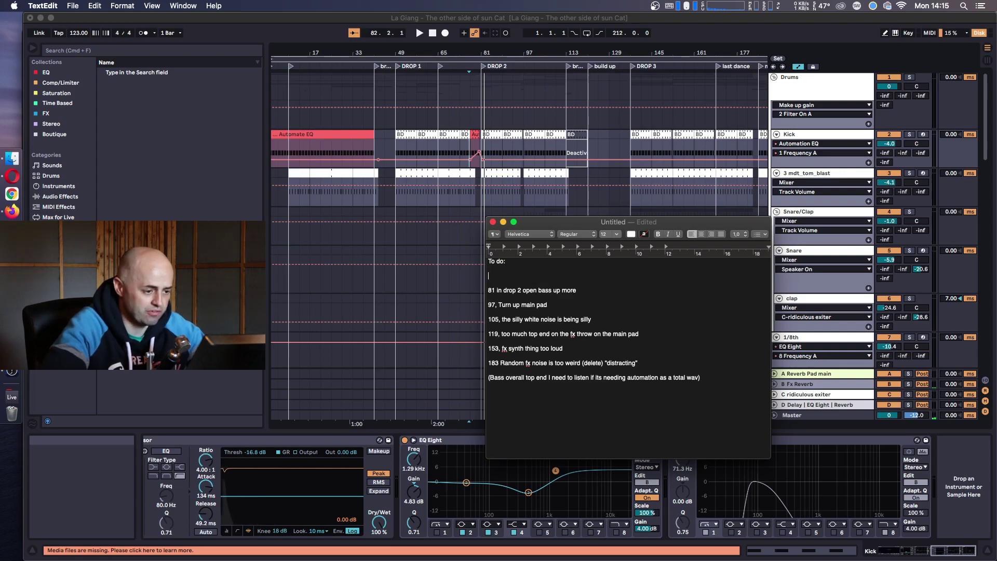
{"action": "key", "text": "super+Tab"}
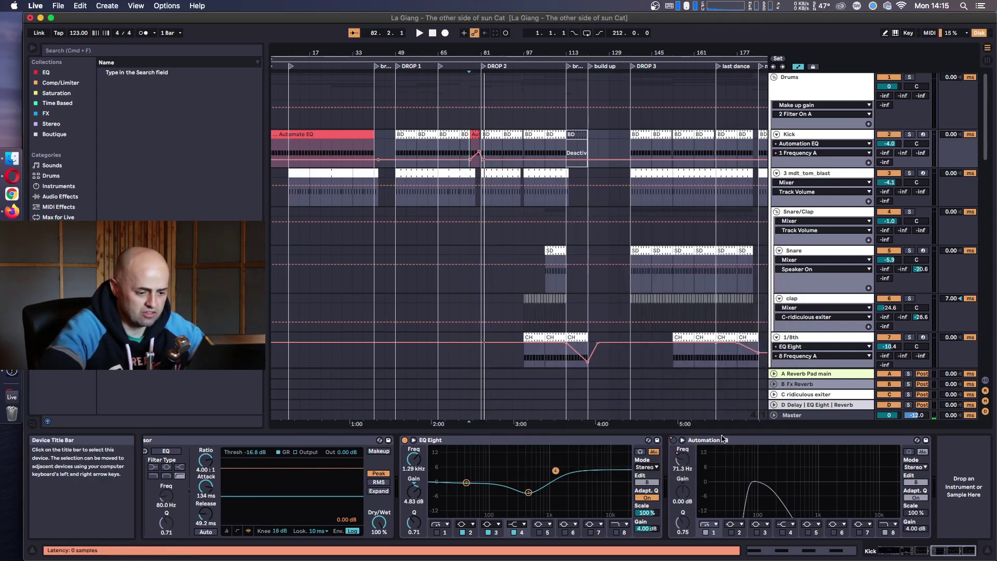
- Check the bar 81 bass entry against the Yotto Brass automation in Drop 2, then delete the entry and its blank lines
{"action": "key", "text": "super+Tab"}
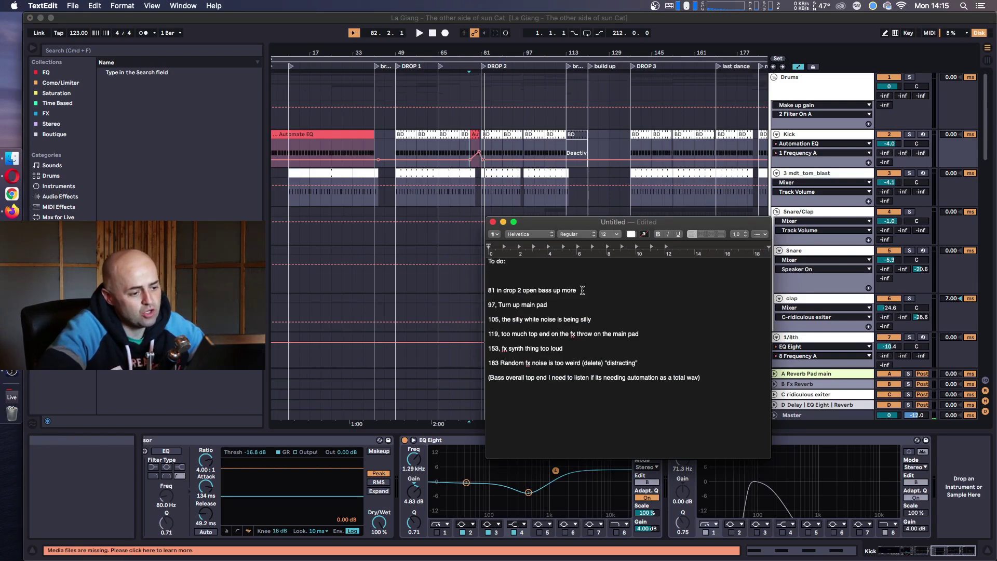
{"action": "key", "text": "super+Tab"}
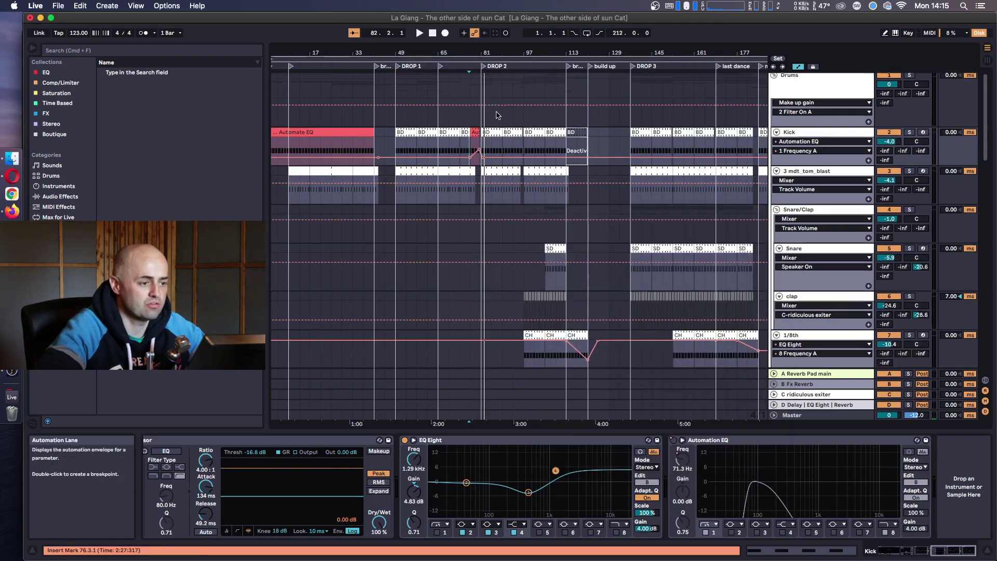
{"action": "scroll", "coordinate": [495, 116], "scroll_direction": "down", "scroll_amount": 10}
{"action": "scroll", "coordinate": [496, 115], "scroll_direction": "down", "scroll_amount": 5}
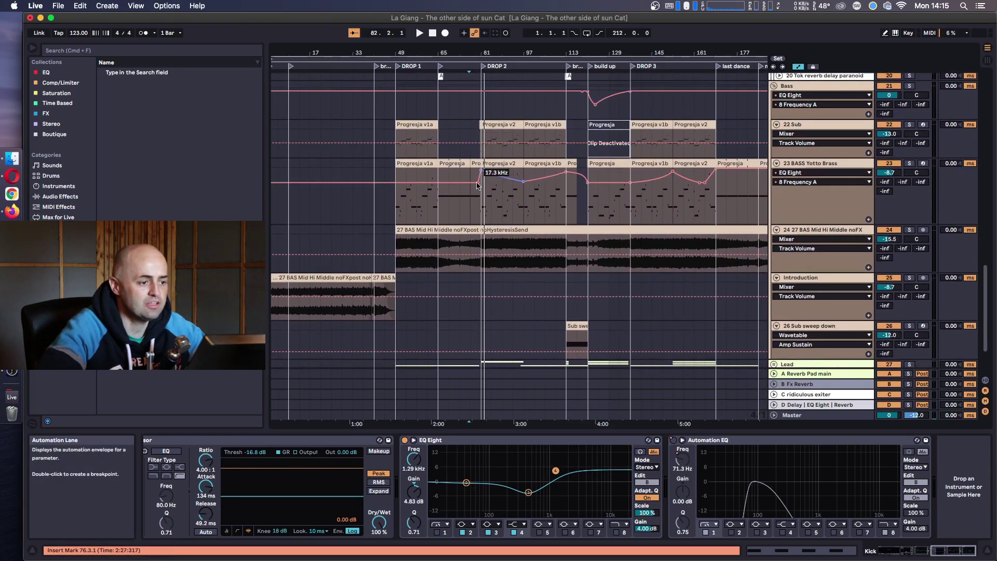
{"action": "key", "text": "super+Tab"}
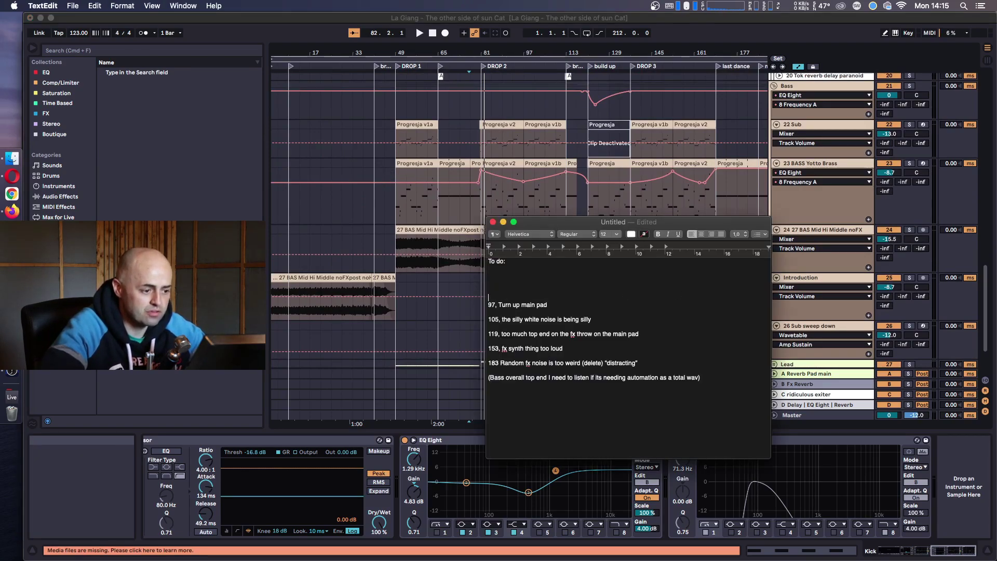
{"action": "key", "text": "BackSpace"}
{"action": "key", "text": "BackSpace"}
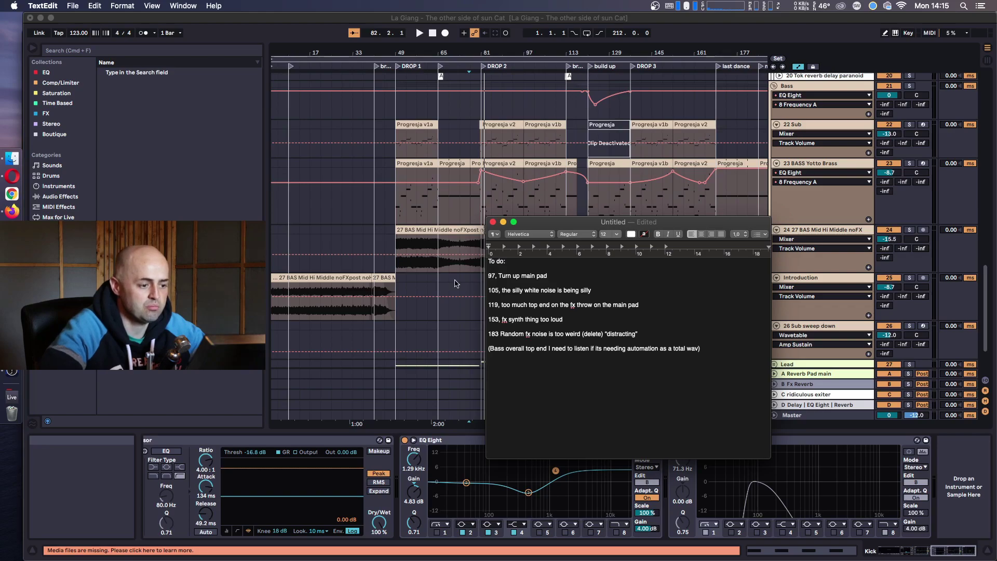
- Return to Ableton Live and play briefly from bar 97 in Drop 2
{"action": "key", "text": "super+Tab"}
{"action": "scroll", "coordinate": [543, 279], "scroll_direction": "down", "scroll_amount": 3}
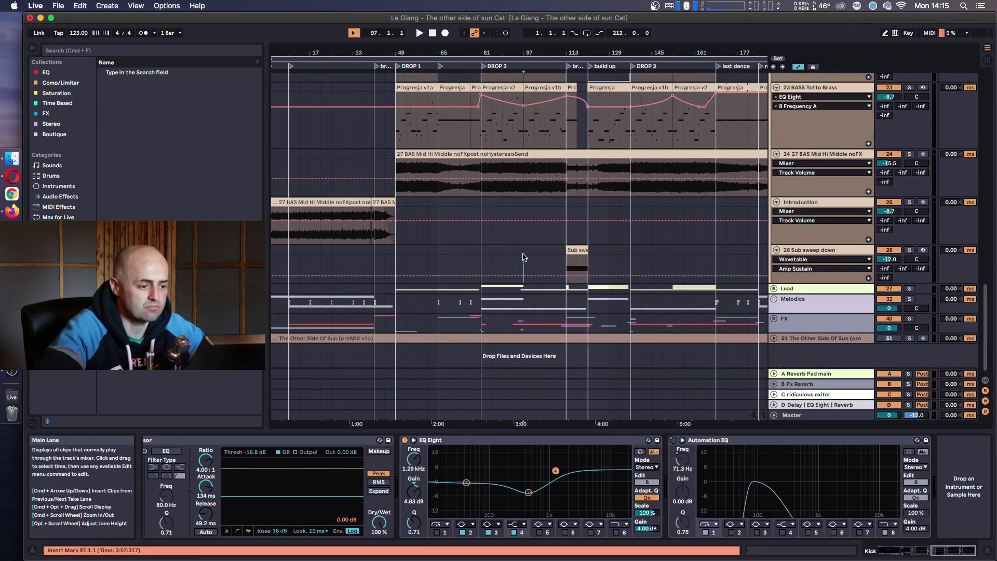
{"action": "left_click", "coordinate": [523, 257]}
{"action": "key", "text": "space"}
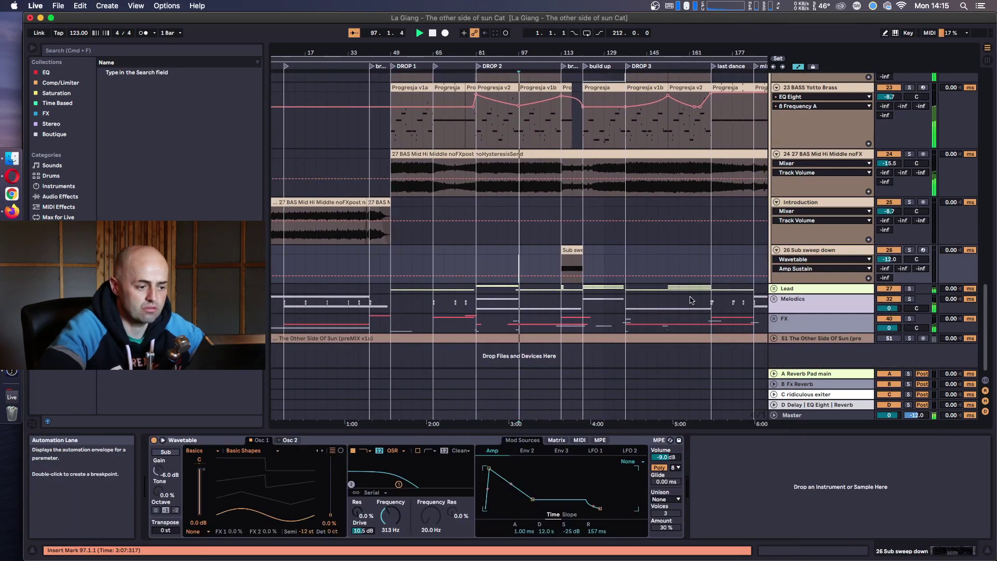
{"action": "key", "text": "space"}
- Unfold the Lead group and display the device chain of the PAD main track through to its end
{"action": "left_click", "coordinate": [779, 289]}
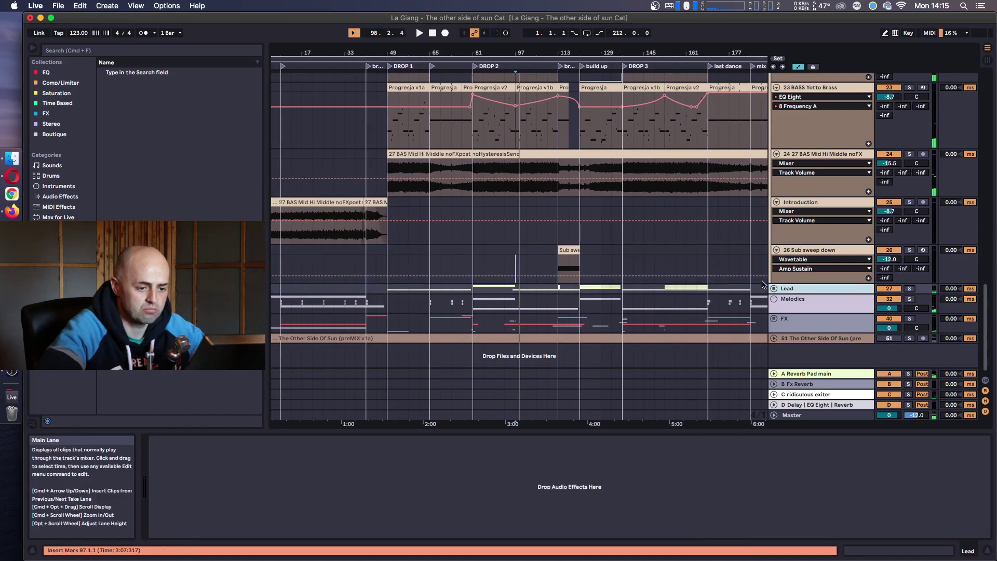
{"action": "left_click", "coordinate": [773, 288]}
{"action": "scroll", "coordinate": [776, 287], "scroll_direction": "down", "scroll_amount": 6}
{"action": "left_click", "coordinate": [802, 282]}
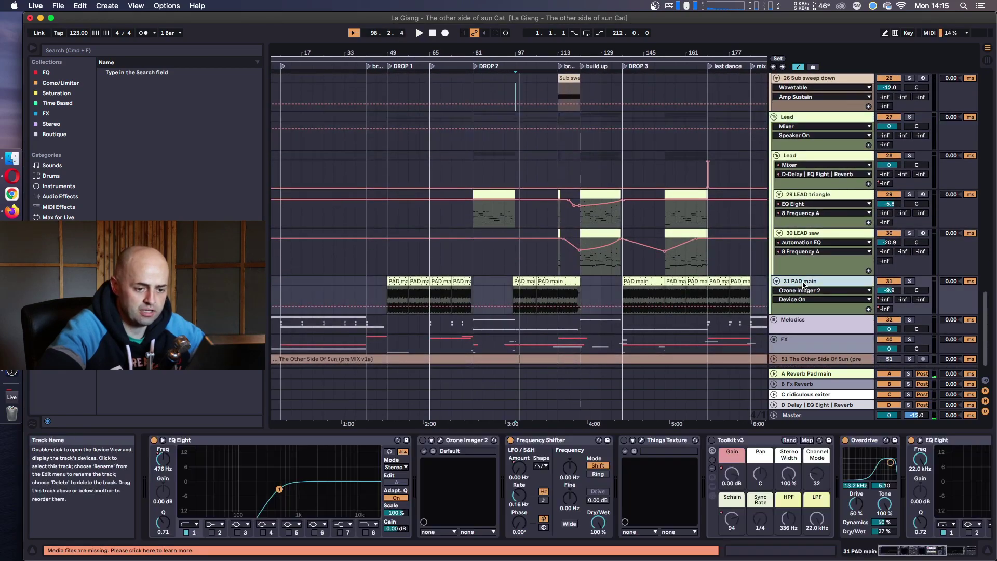
{"action": "scroll", "coordinate": [830, 494], "scroll_direction": "right", "scroll_amount": 5}
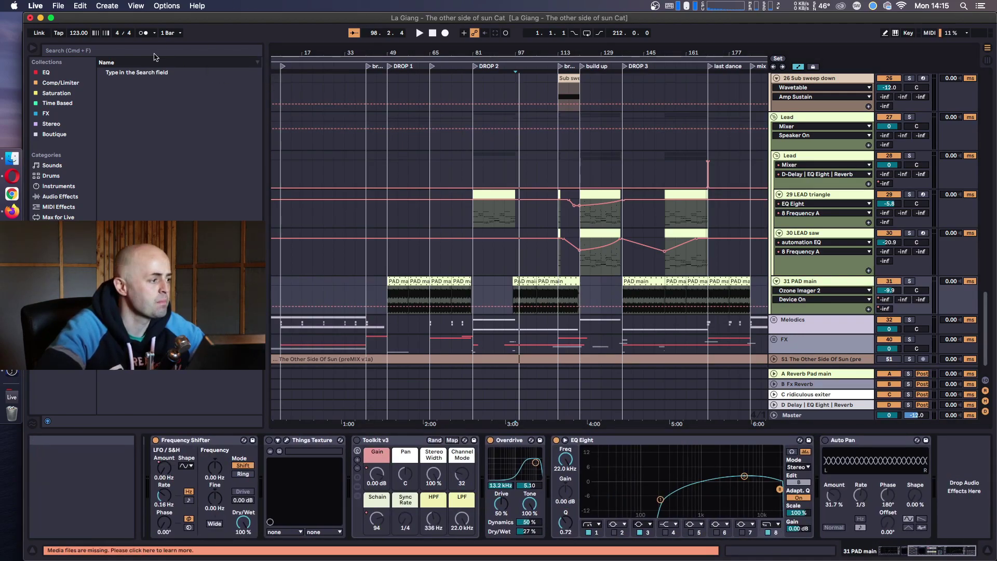
- Play Drop 2 from bar 89 and add a Utility at the end of PAD main's device chain
{"action": "left_click", "coordinate": [525, 162]}
{"action": "key", "text": "space"}
{"action": "left_click", "coordinate": [497, 164]}
{"action": "key", "text": "space"}
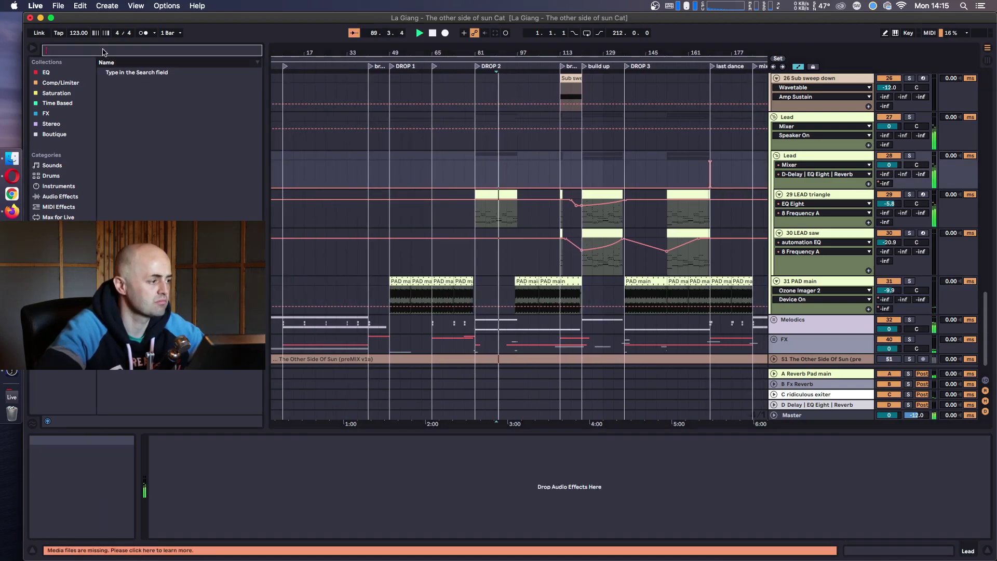
{"action": "left_click", "coordinate": [104, 50]}
{"action": "type", "text": "uti"}
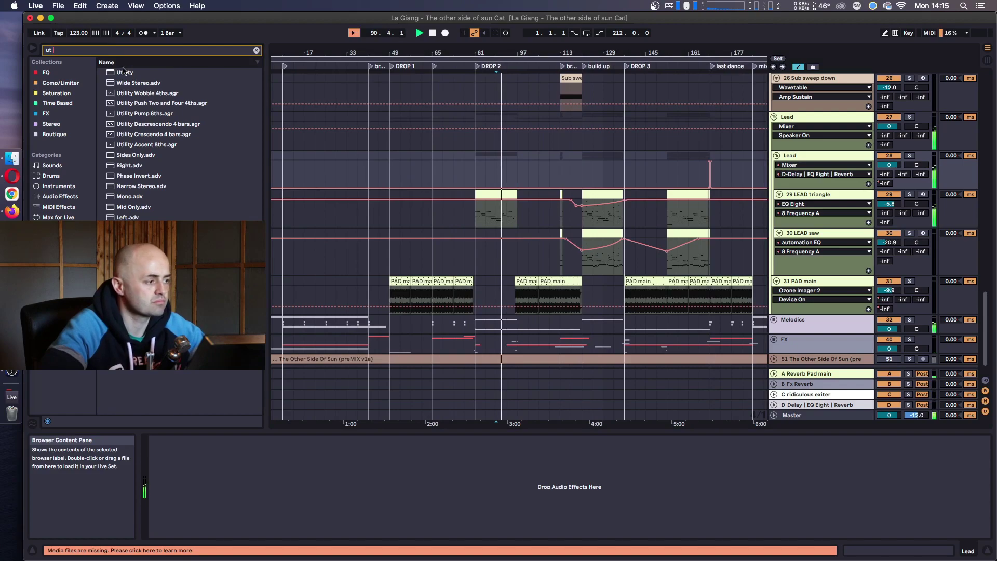
{"action": "left_click_drag", "start_coordinate": [125, 71], "coordinate": [794, 250]}
{"action": "left_click_drag", "start_coordinate": [700, 318], "coordinate": [883, 467]}
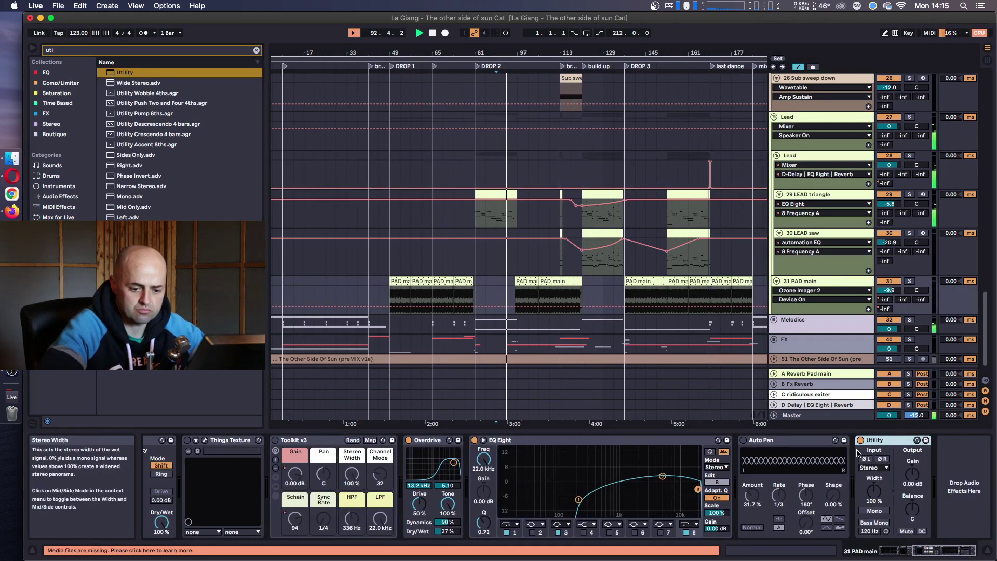
- Raise the Gain of PAD main's Utility to 2 dB and show that parameter's automation lane
{"action": "key", "text": "b"}
{"action": "left_click", "coordinate": [511, 294]}
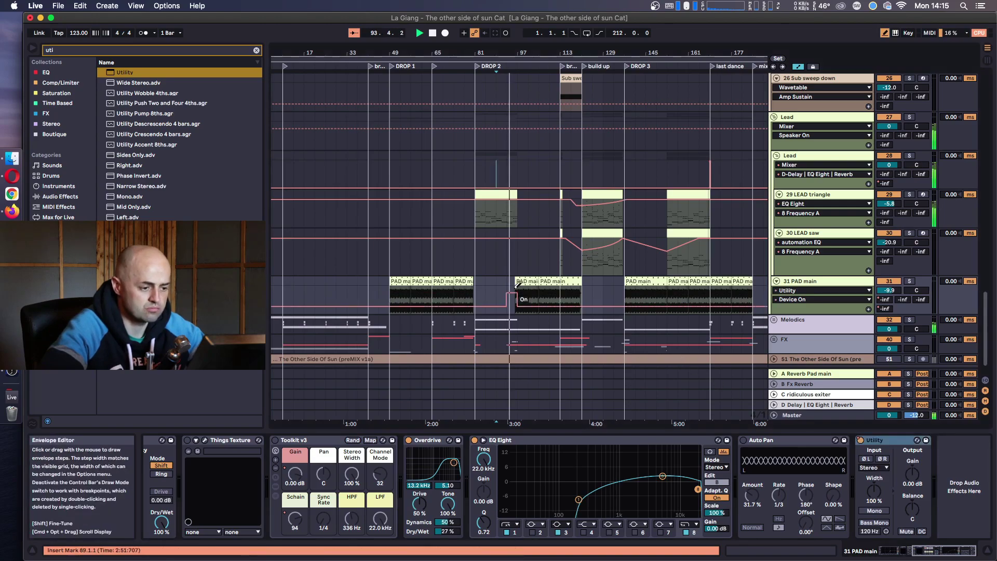
{"action": "left_click", "coordinate": [911, 474]}
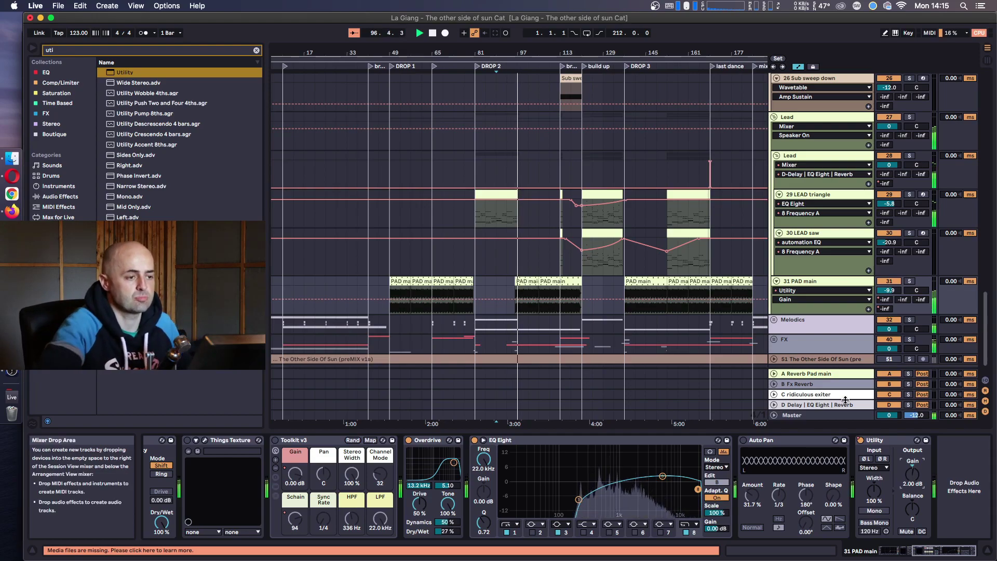
- Hide the automation lanes and raise PAD main's Utility Gain to 3 dB while playing its entry in Drop 2
{"action": "left_click_drag", "start_coordinate": [521, 64], "coordinate": [522, 76]}
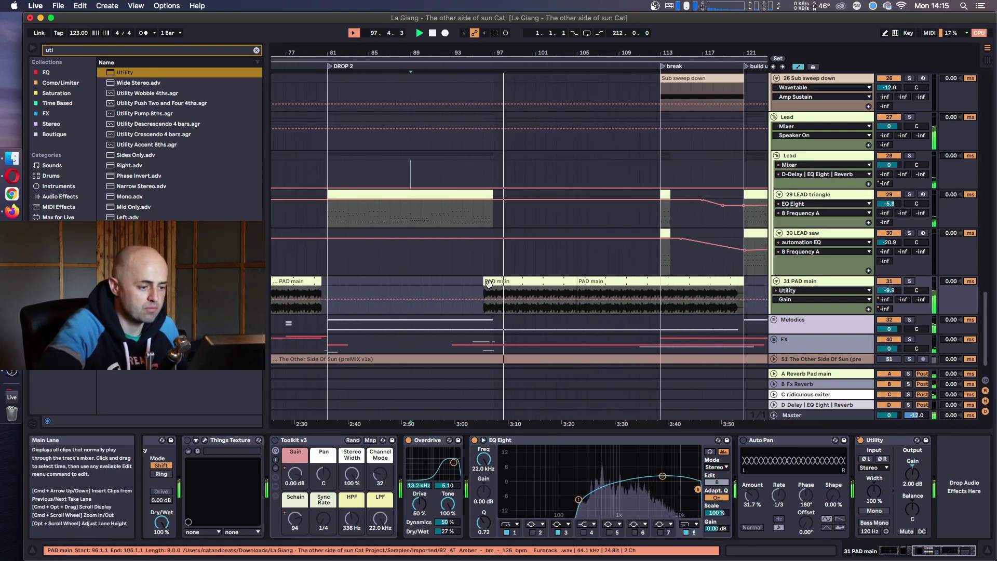
{"action": "key", "text": "a"}
{"action": "key", "text": "a"}
{"action": "key", "text": "a"}
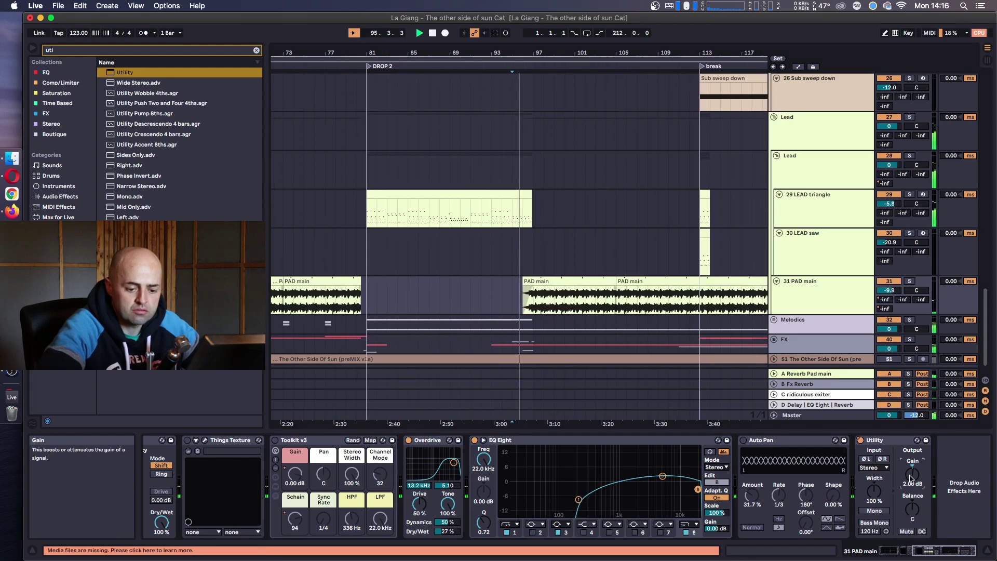
{"action": "scroll", "coordinate": [910, 474], "scroll_direction": "up", "scroll_amount": 2}
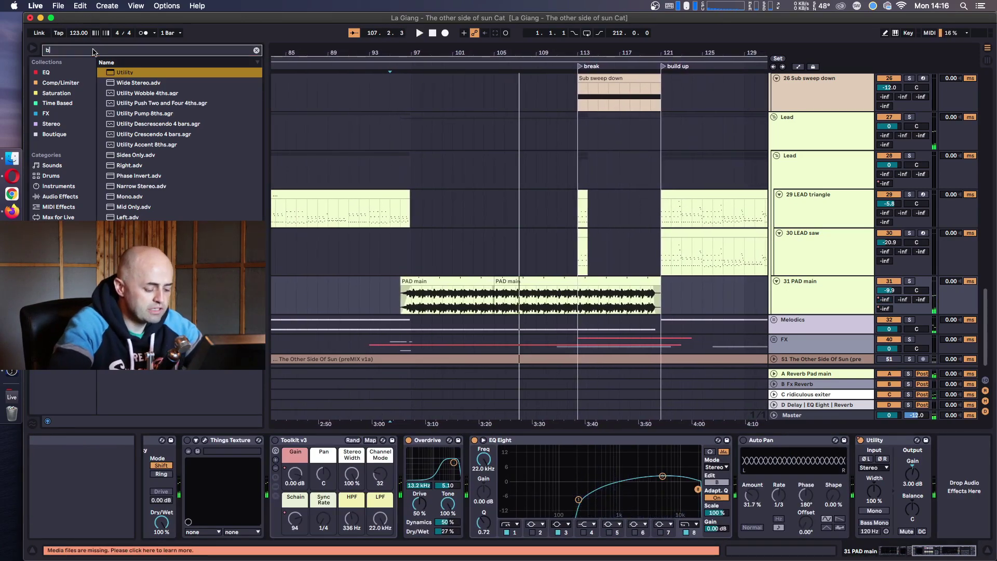
- Add the Bootsandcats rack after PAD main's Utility, set its Boots macro to 8, and play the pad soloed
{"action": "type", "text": "oots"}
{"action": "left_click_drag", "start_coordinate": [315, 215], "coordinate": [950, 499]}
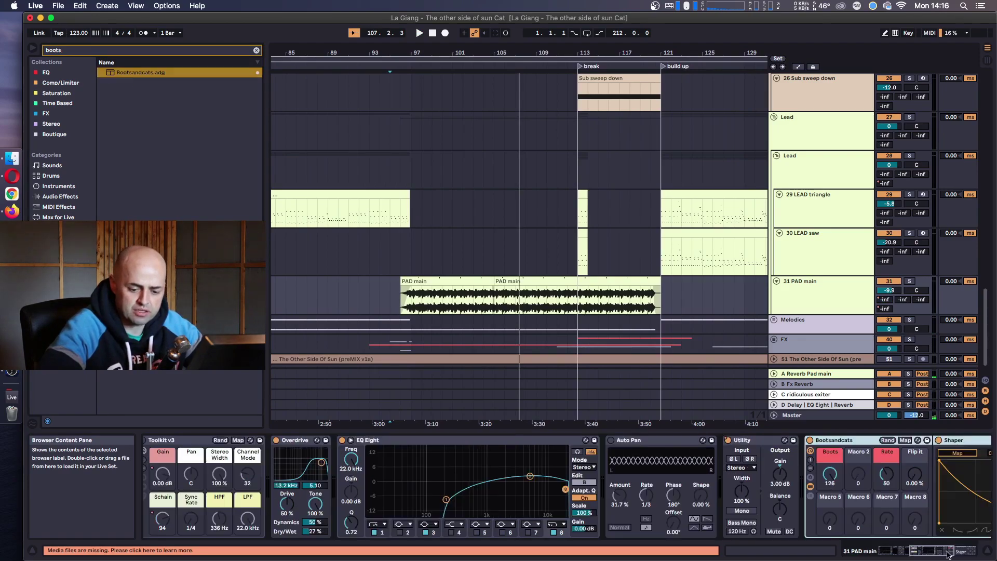
{"action": "left_click_drag", "start_coordinate": [428, 473], "coordinate": [428, 499]}
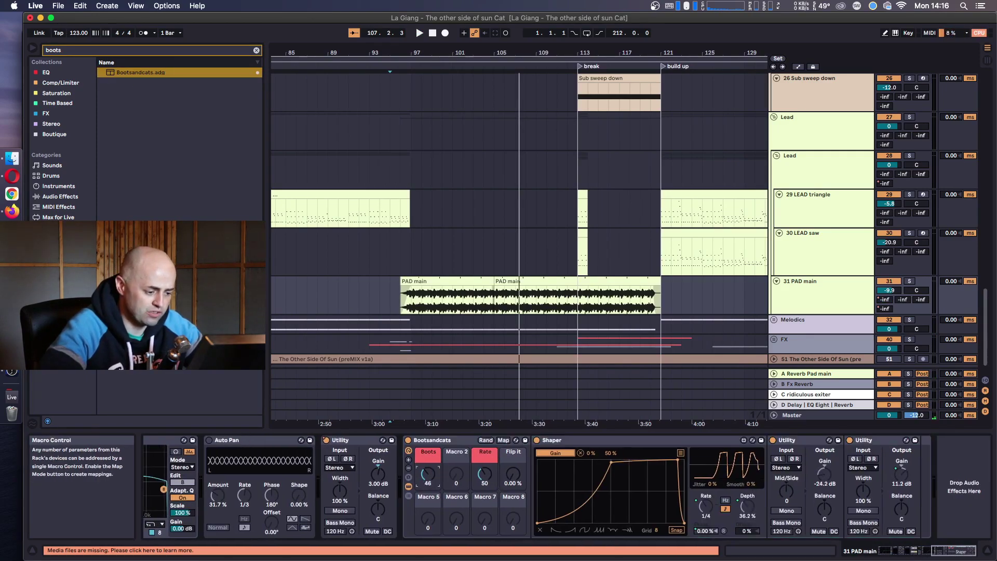
{"action": "key", "text": "space"}
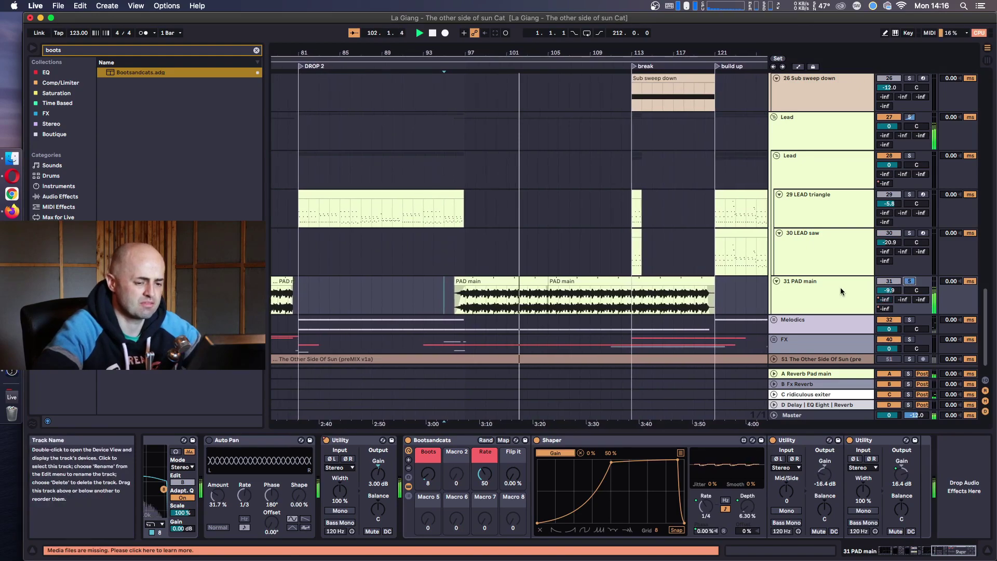
- Go to the start of PAD main's device chain and lower the first EQ Eight's band 1 frequency to 320 Hz
{"action": "left_click", "coordinate": [826, 292]}
{"action": "left_click", "coordinate": [891, 557]}
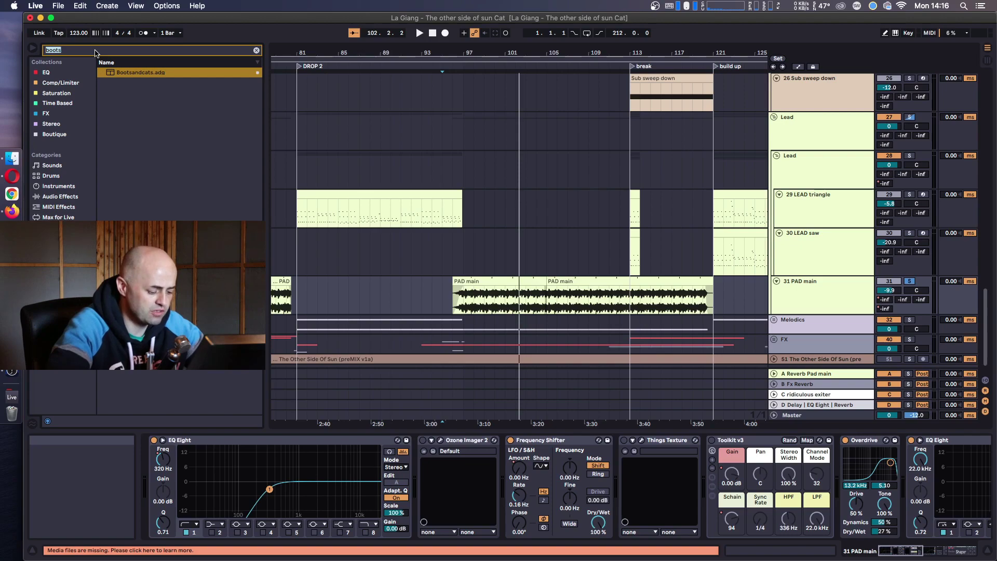
- Add a Glue Compressor to PAD main and place it between the second EQ Eight and the Auto Pan
{"action": "type", "text": "compres"}
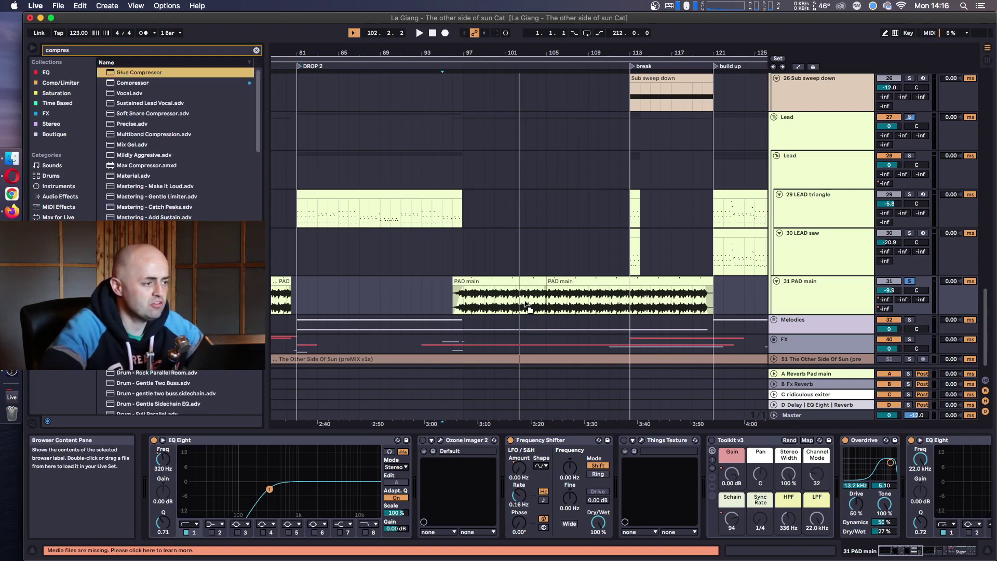
{"action": "scroll", "coordinate": [927, 488], "scroll_direction": "right", "scroll_amount": 5}
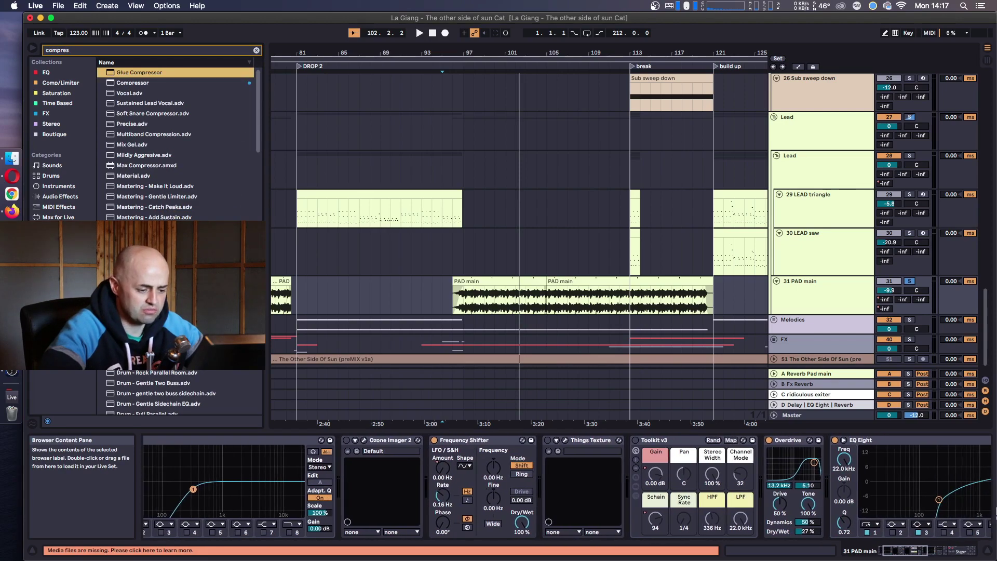
{"action": "scroll", "coordinate": [991, 514], "scroll_direction": "right", "scroll_amount": 15}
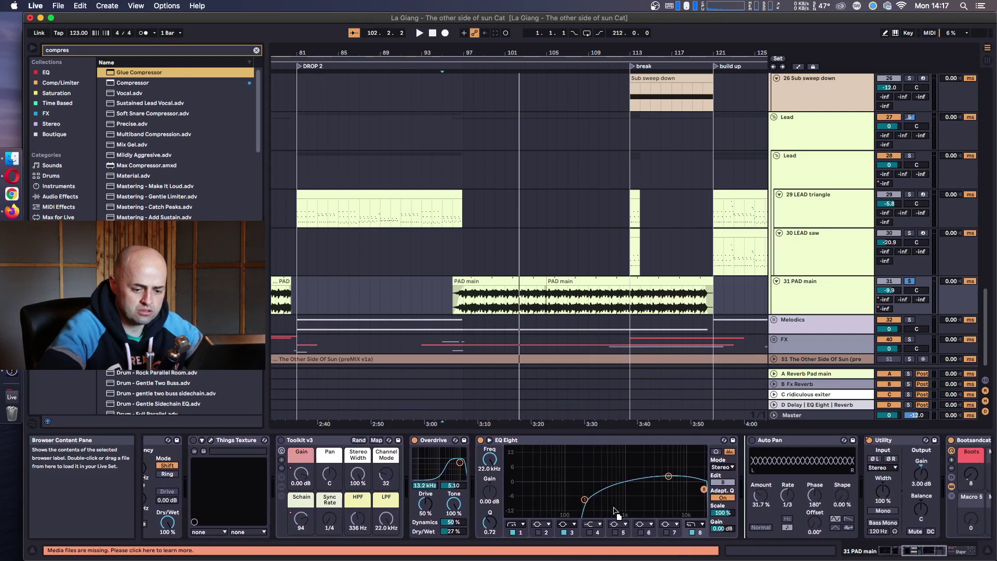
{"action": "left_click_drag", "start_coordinate": [498, 502], "coordinate": [498, 502]}
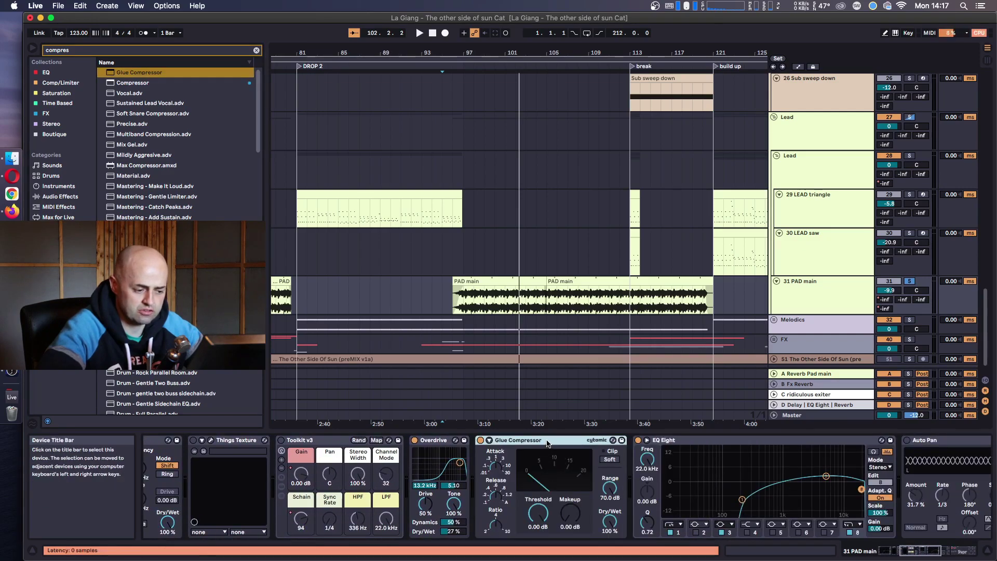
{"action": "left_click_drag", "start_coordinate": [519, 440], "coordinate": [826, 488]}
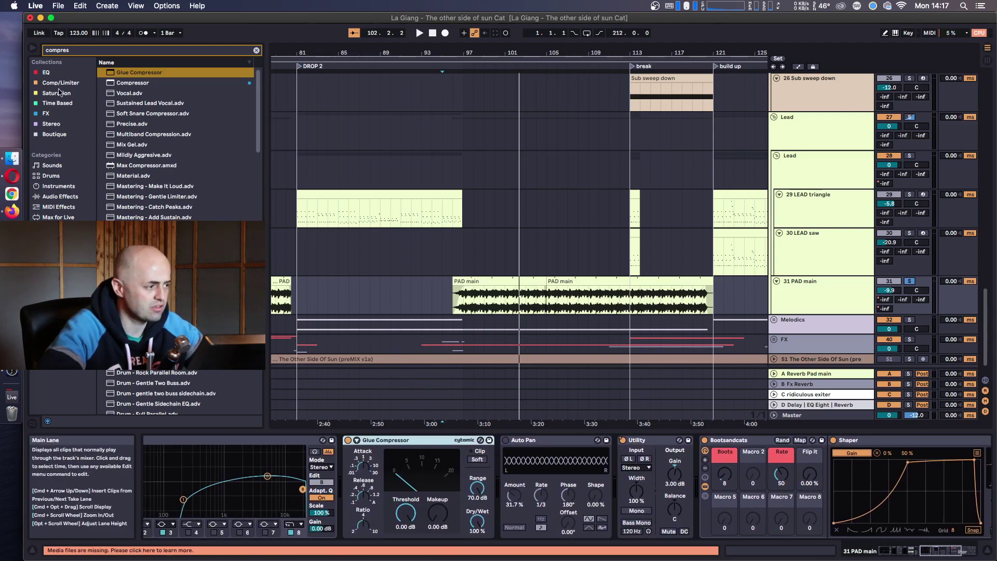
- Search the browser for "eq" to find another equalizer for PAD main
{"action": "left_click", "coordinate": [135, 50]}
{"action": "type", "text": "eq"}
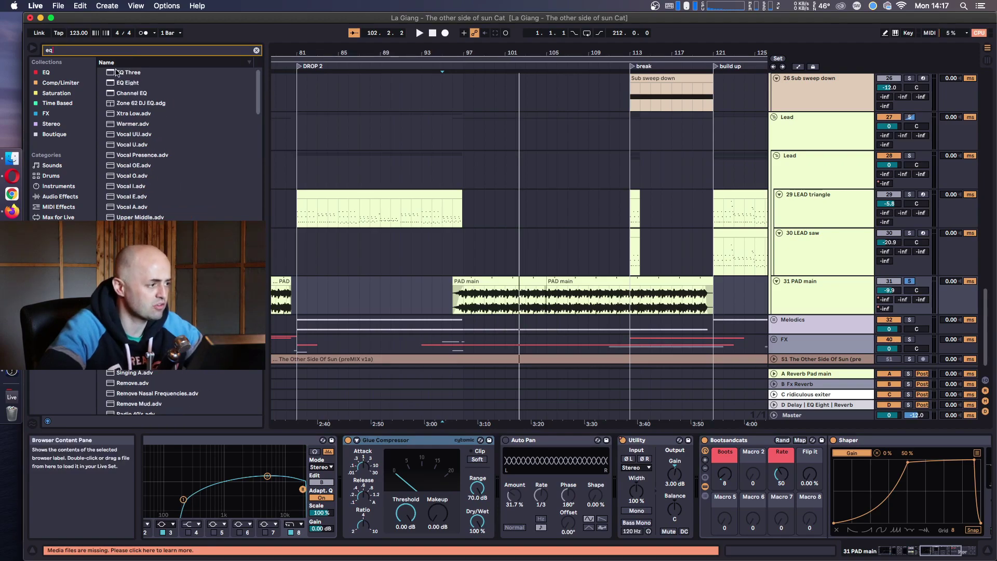
{"action": "left_click", "coordinate": [116, 84]}
{"action": "left_click_drag", "start_coordinate": [341, 441], "coordinate": [341, 468]}
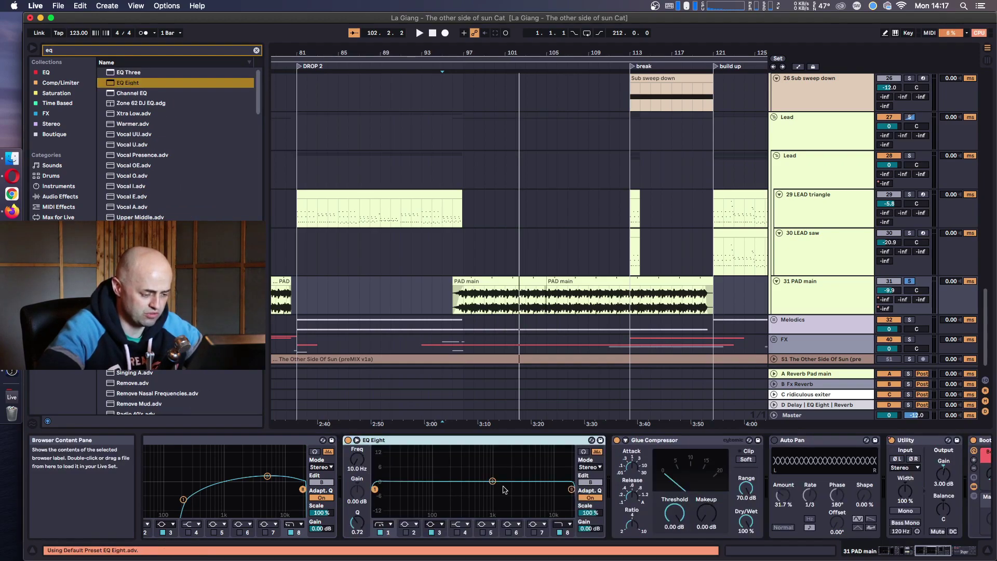
{"action": "key", "text": "space"}
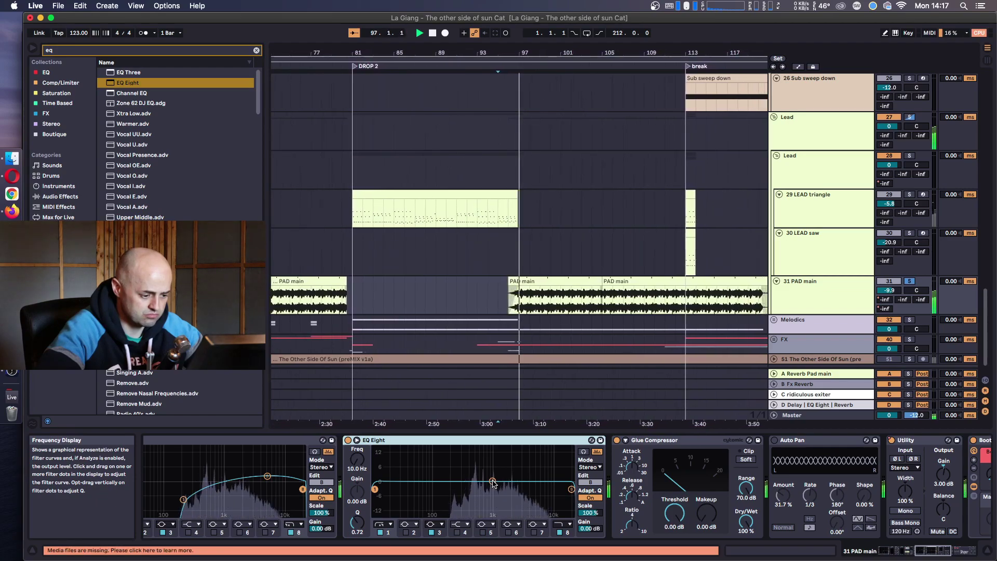
{"action": "left_click_drag", "start_coordinate": [492, 482], "coordinate": [484, 481]}
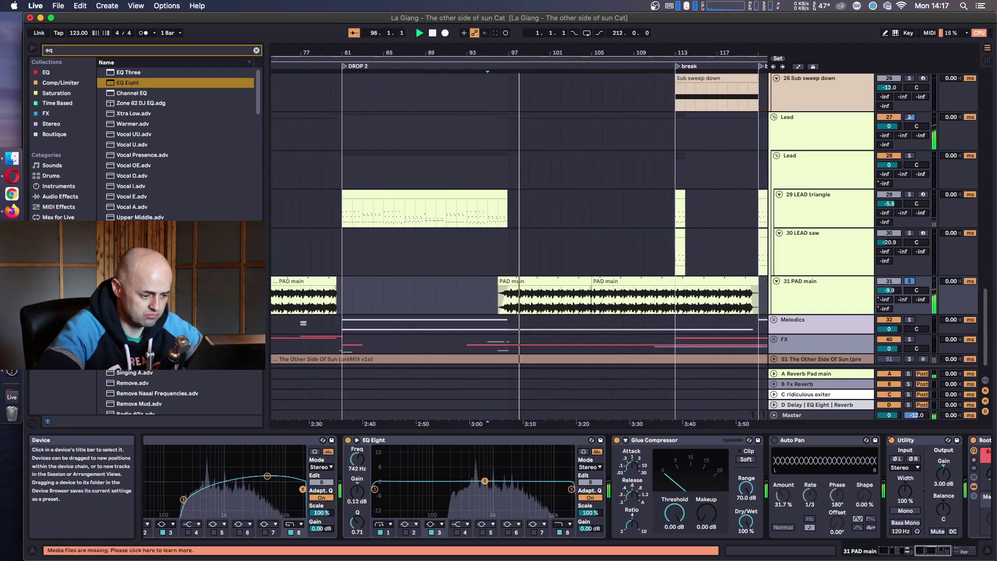
{"action": "left_click", "coordinate": [388, 442]}
{"action": "key", "text": "Delete"}
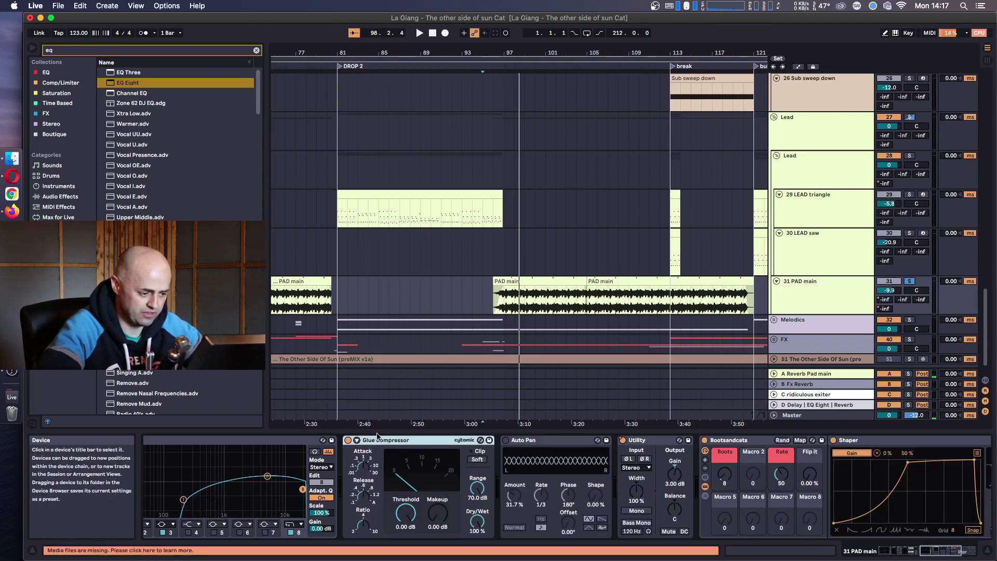
- Enable the PAD main Glue Compressor's sidechain EQ with the band-pass filter at 700 Hz, and set the threshold to -21.0 dB
{"action": "left_click", "coordinate": [409, 450]}
{"action": "left_click", "coordinate": [410, 475]}
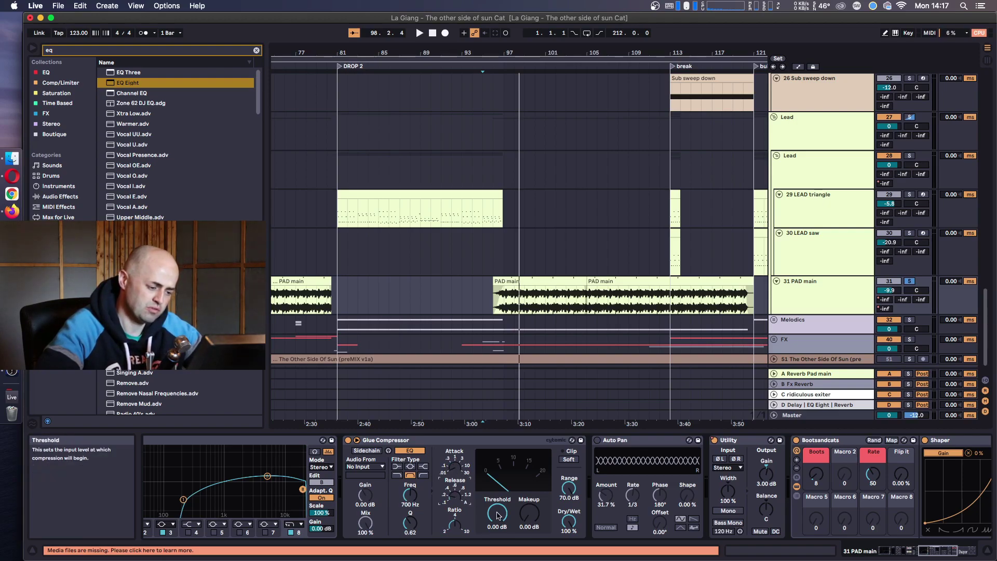
{"action": "left_click_drag", "start_coordinate": [497, 514], "coordinate": [489, 518]}
{"action": "key", "text": "space"}
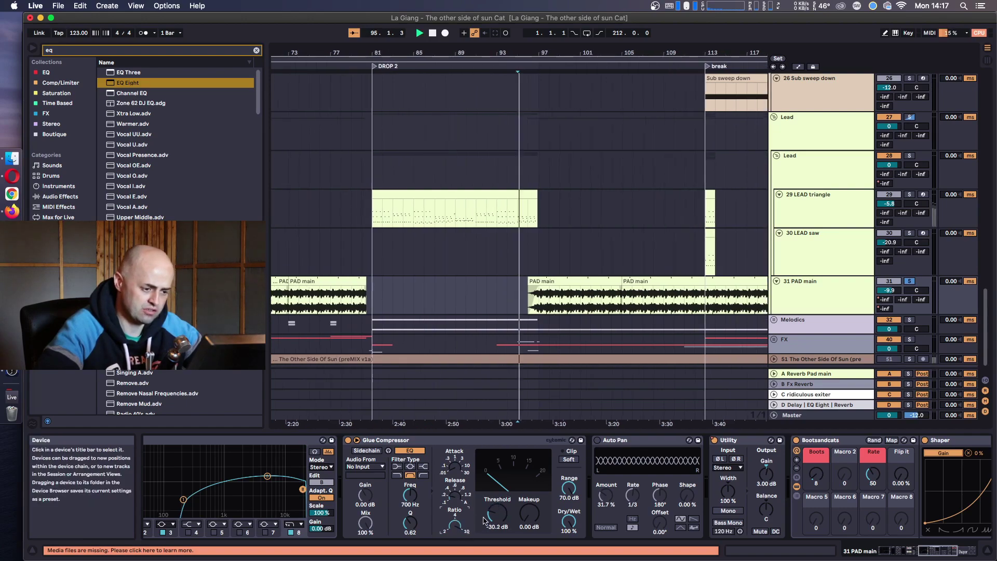
{"action": "mouse_move", "coordinate": [488, 518]}
{"action": "left_mouse_down"}
{"action": "mouse_move", "coordinate": [496, 504]}
{"action": "mouse_move", "coordinate": [495, 516]}
{"action": "left_mouse_up"}
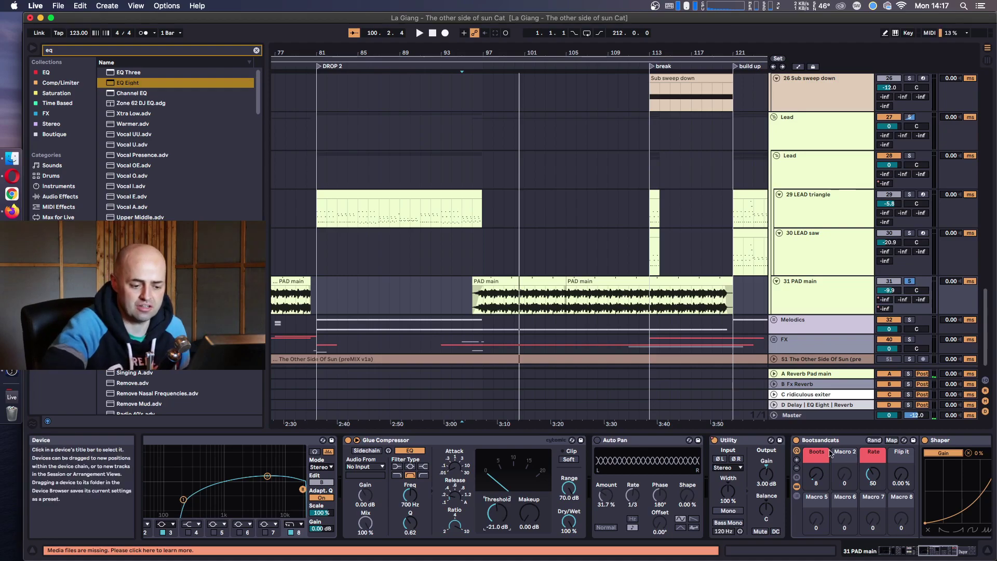
- Unsolo PAD main and, with the full mix playing, set the Glue Compressor threshold to -16.8 dB and the Utility gain to 4.00 dB
{"action": "left_click", "coordinate": [910, 282]}
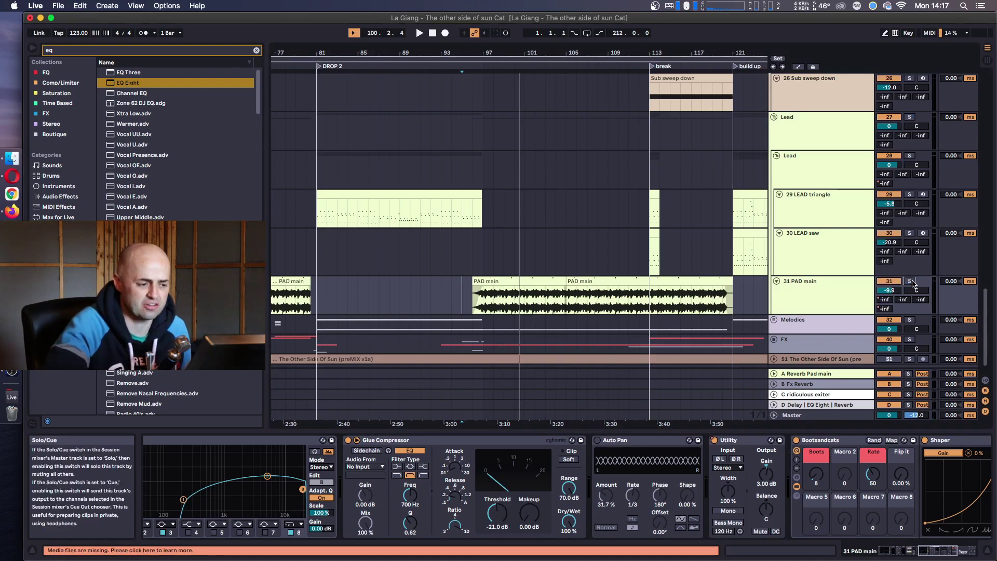
{"action": "key", "text": "space"}
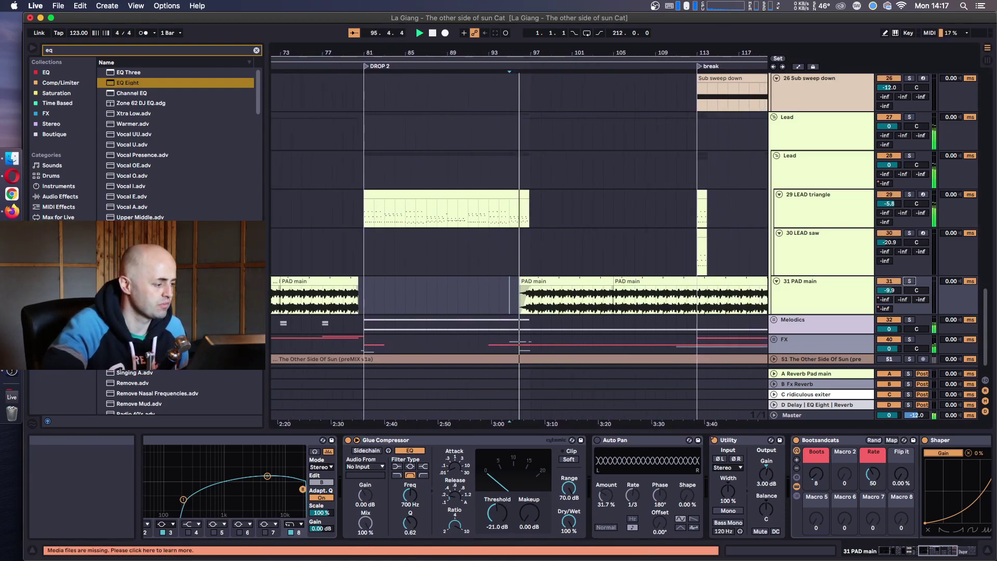
{"action": "key", "text": "super+Tab"}
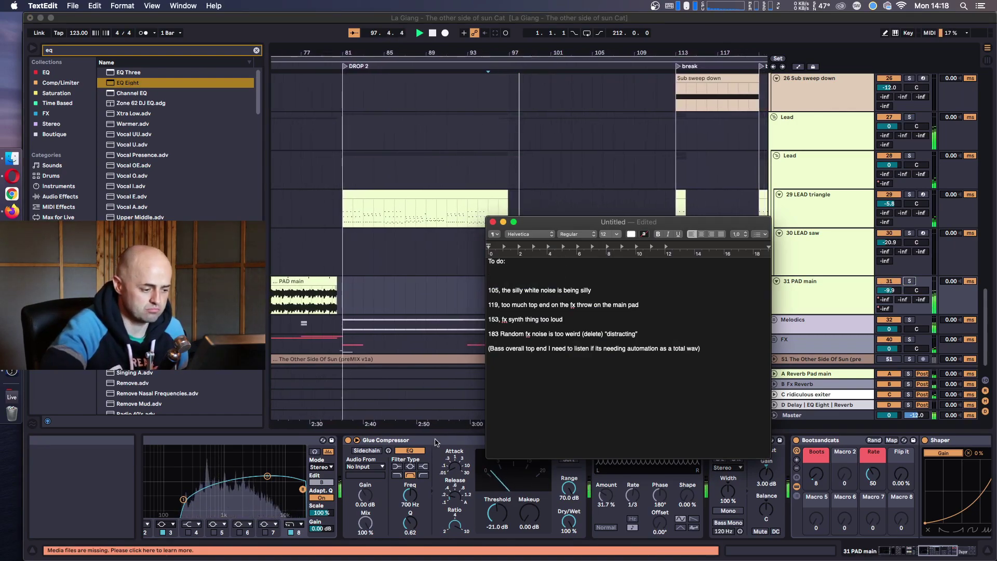
{"action": "left_click", "coordinate": [436, 442]}
{"action": "mouse_move", "coordinate": [497, 513]}
{"action": "left_mouse_down"}
{"action": "mouse_move", "coordinate": [497, 488]}
{"action": "mouse_move", "coordinate": [497, 509]}
{"action": "left_mouse_up"}
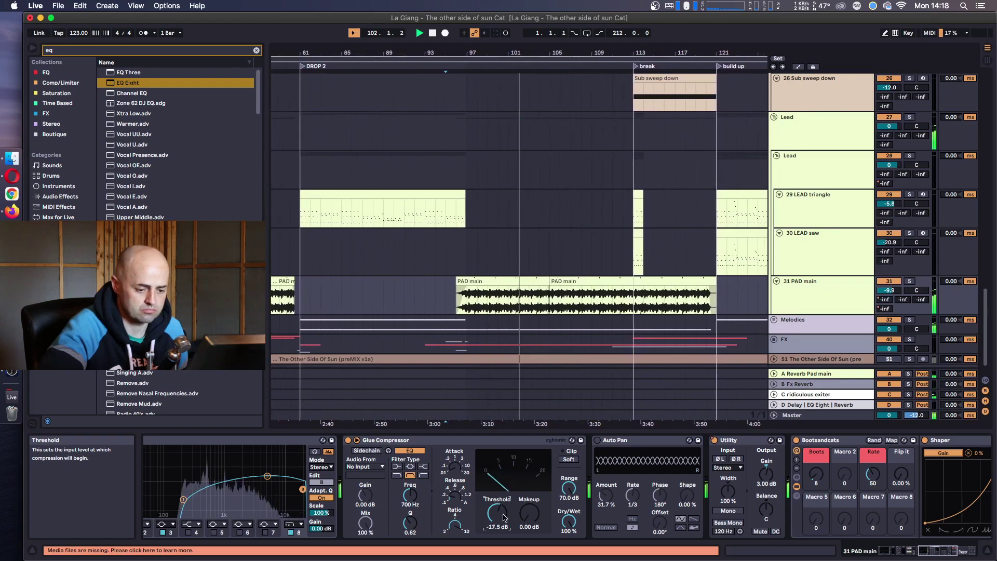
{"action": "left_click_drag", "start_coordinate": [503, 517], "coordinate": [503, 516]}
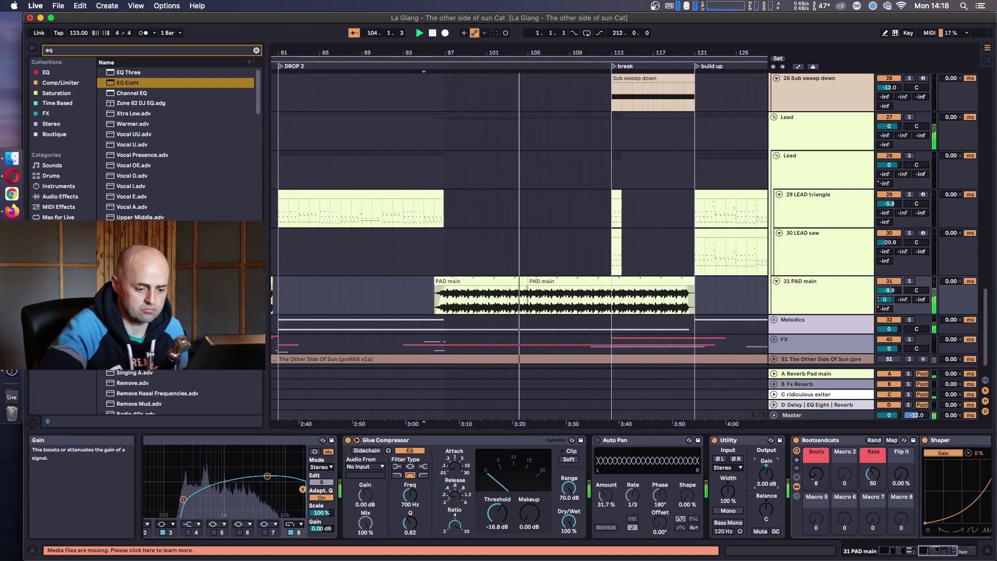
{"action": "left_click_drag", "start_coordinate": [762, 477], "coordinate": [762, 472]}
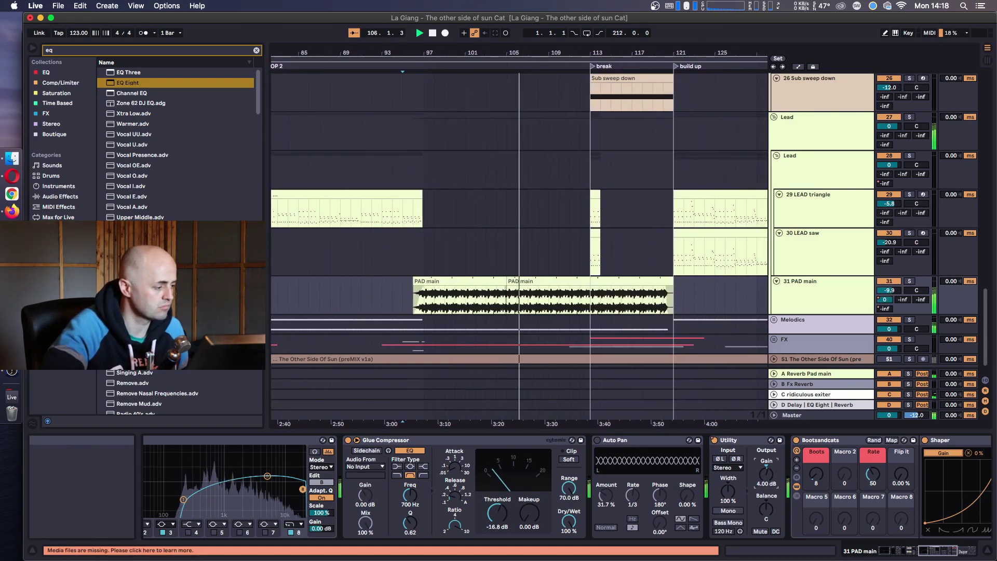
- Show the automation lanes and examine PAD main's EQ Eight frequency automation across the arrangement, with playback stopped
{"action": "left_click", "coordinate": [889, 550]}
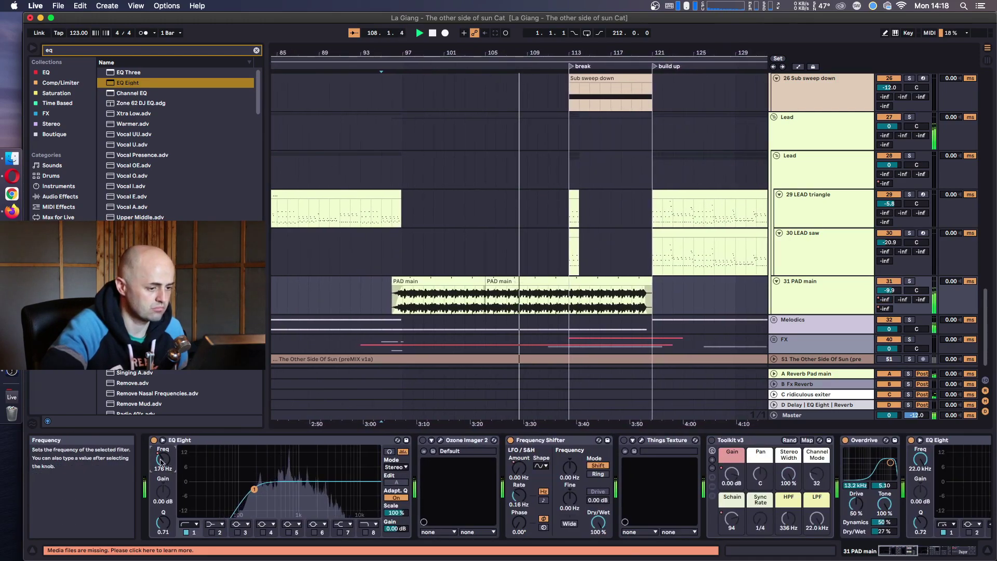
{"action": "key", "text": "a"}
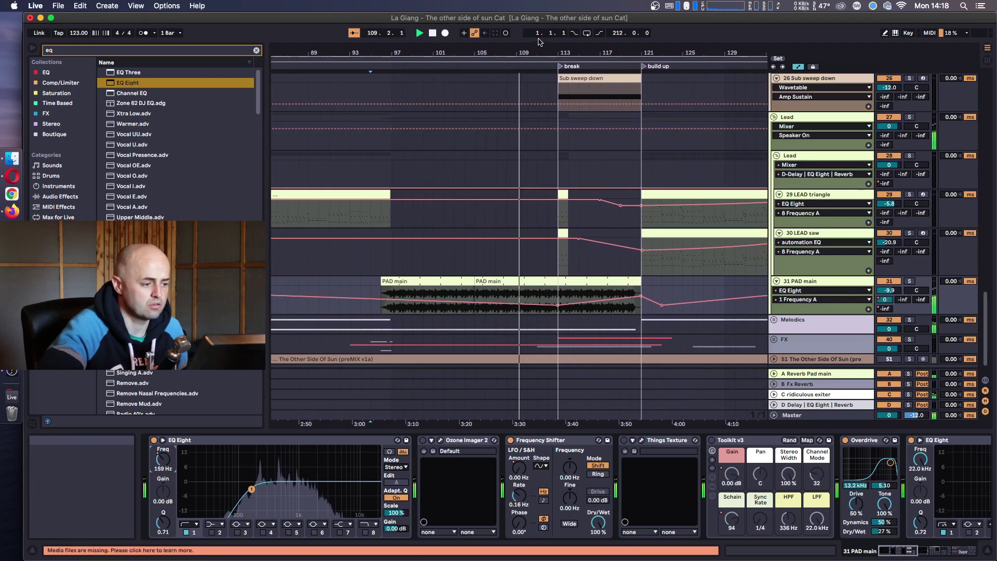
{"action": "left_click_drag", "start_coordinate": [519, 53], "coordinate": [476, 31]}
{"action": "key", "text": "space"}
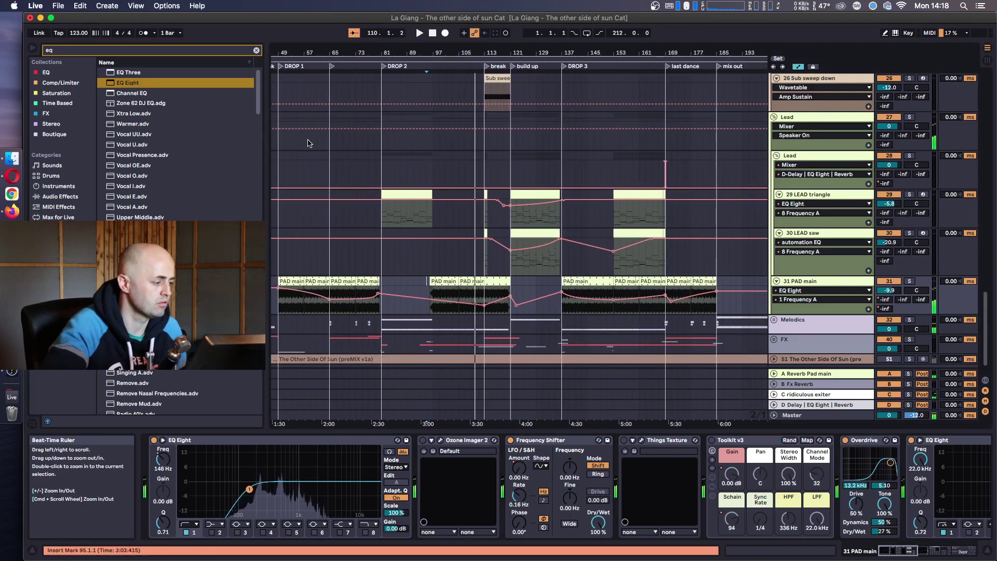
- Check the to-do list in TextEdit for the white noise note, and return to Live to play from bar 105
{"action": "left_click", "coordinate": [12, 364]}
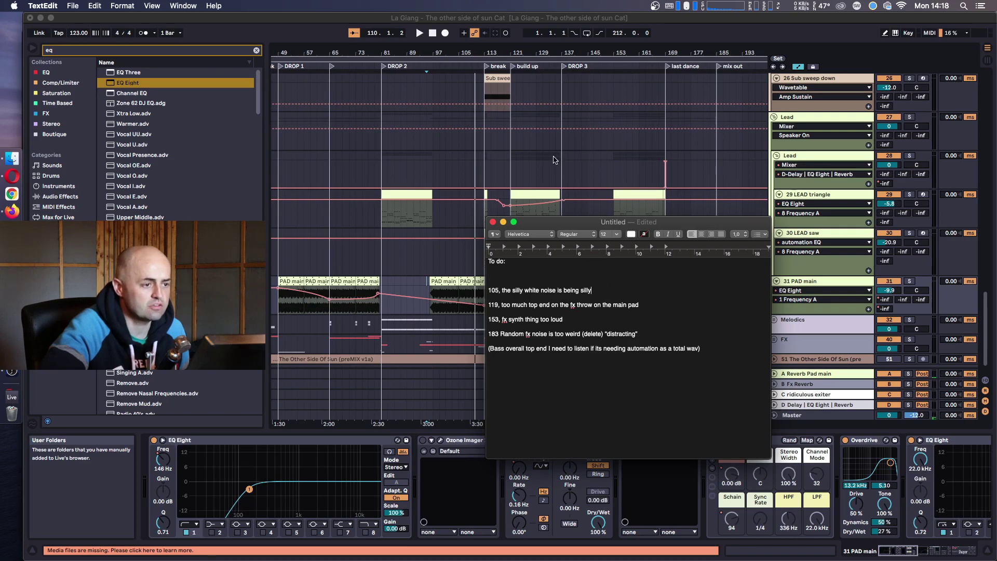
{"action": "left_click", "coordinate": [473, 50]}
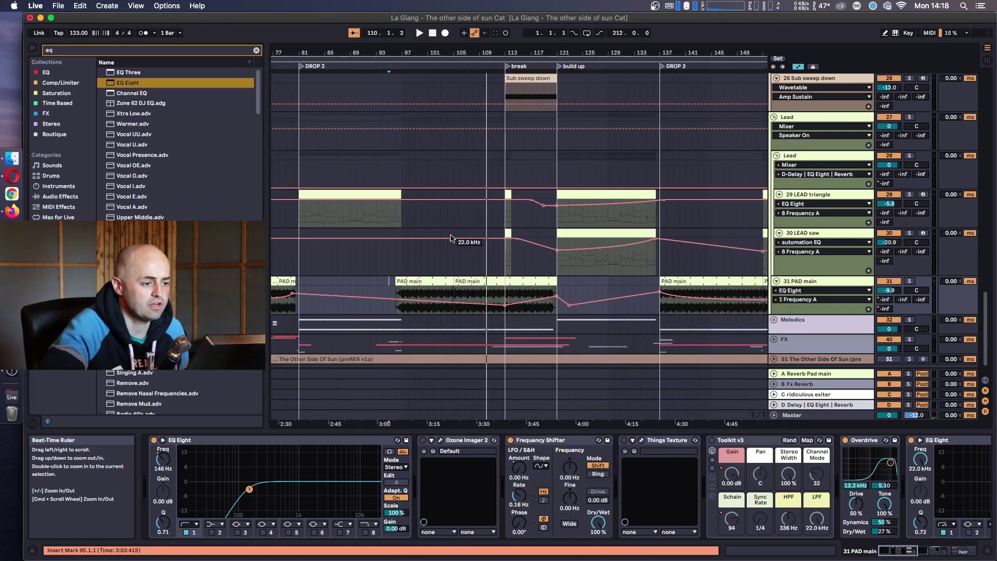
{"action": "left_click", "coordinate": [450, 226]}
{"action": "key", "text": "space"}
{"action": "scroll", "coordinate": [498, 218], "scroll_direction": "down", "scroll_amount": 1}
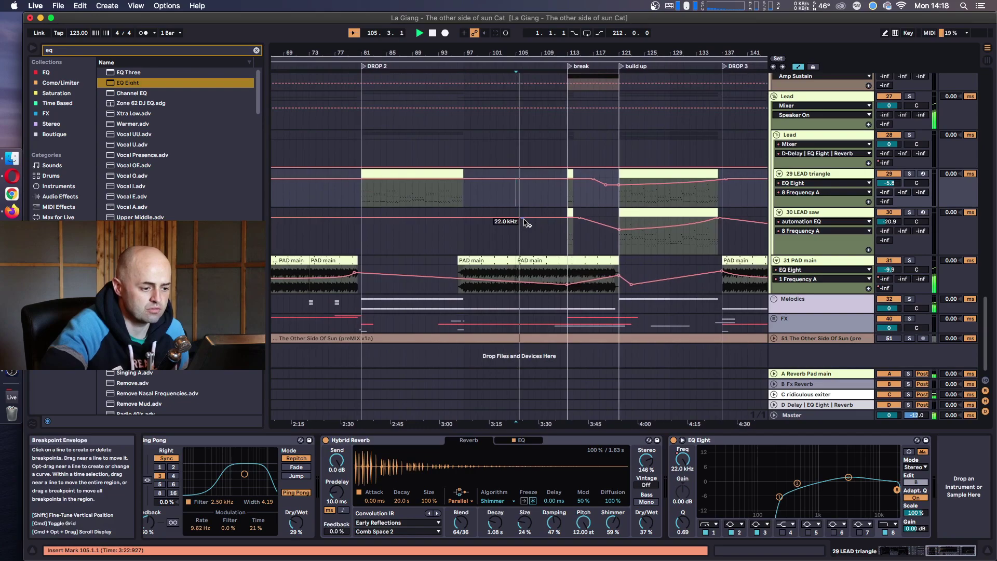
- Locate the click noise track, remove its extra automation lane and show the FX Noise Vocoder Release Time automation
{"action": "scroll", "coordinate": [503, 197], "scroll_direction": "up", "scroll_amount": 5}
{"action": "scroll", "coordinate": [503, 196], "scroll_direction": "right", "scroll_amount": 5}
{"action": "key", "text": "space"}
{"action": "scroll", "coordinate": [502, 193], "scroll_direction": "down", "scroll_amount": 3}
{"action": "scroll", "coordinate": [502, 176], "scroll_direction": "left", "scroll_amount": 2}
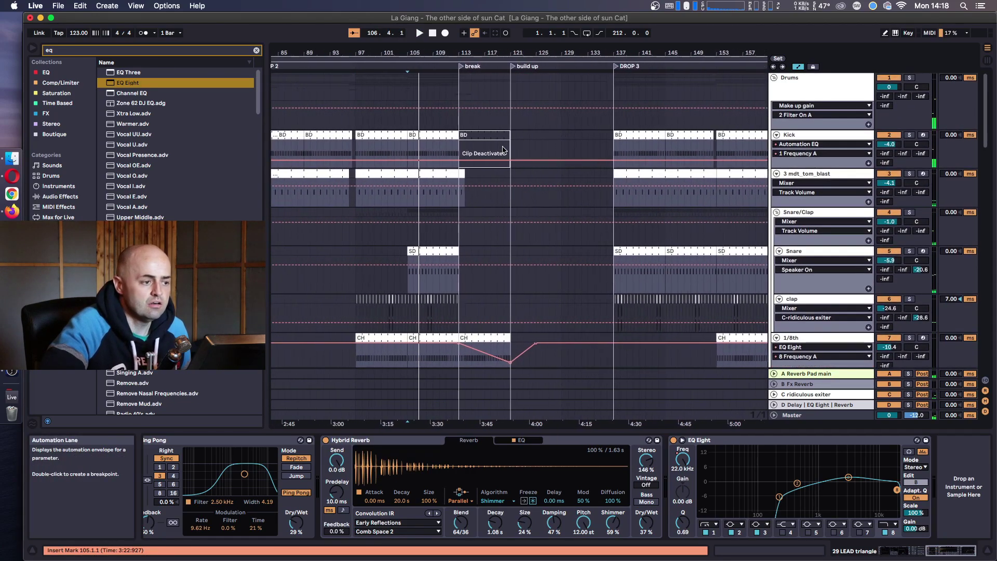
{"action": "scroll", "coordinate": [502, 161], "scroll_direction": "down", "scroll_amount": 3}
{"action": "scroll", "coordinate": [502, 148], "scroll_direction": "down", "scroll_amount": 5}
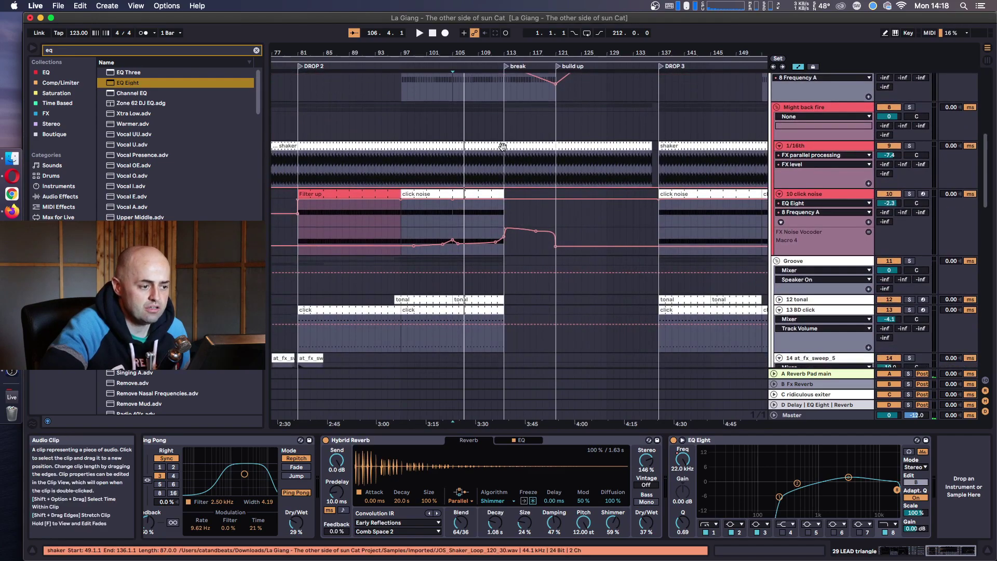
{"action": "left_click", "coordinate": [817, 194]}
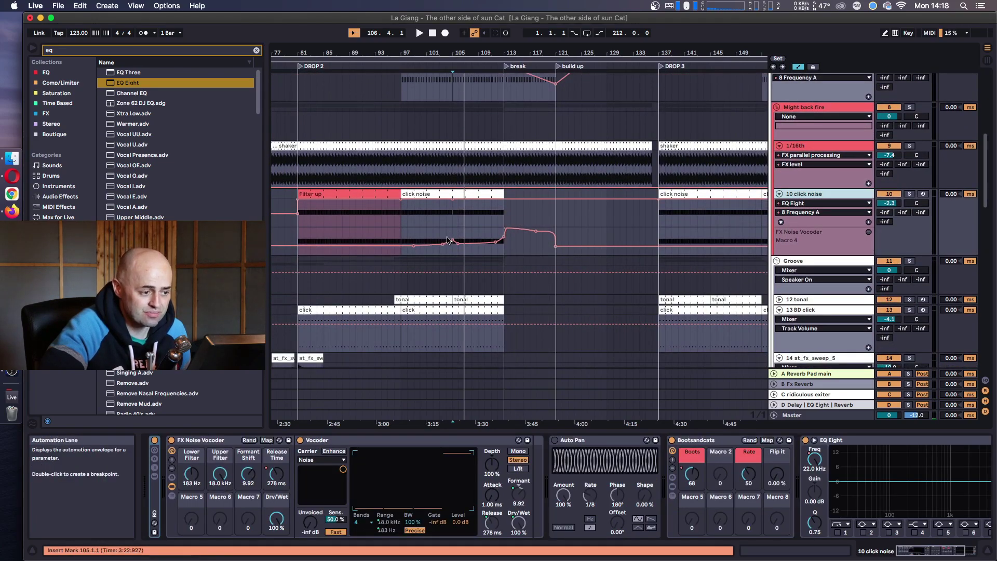
{"action": "left_click", "coordinate": [868, 233]}
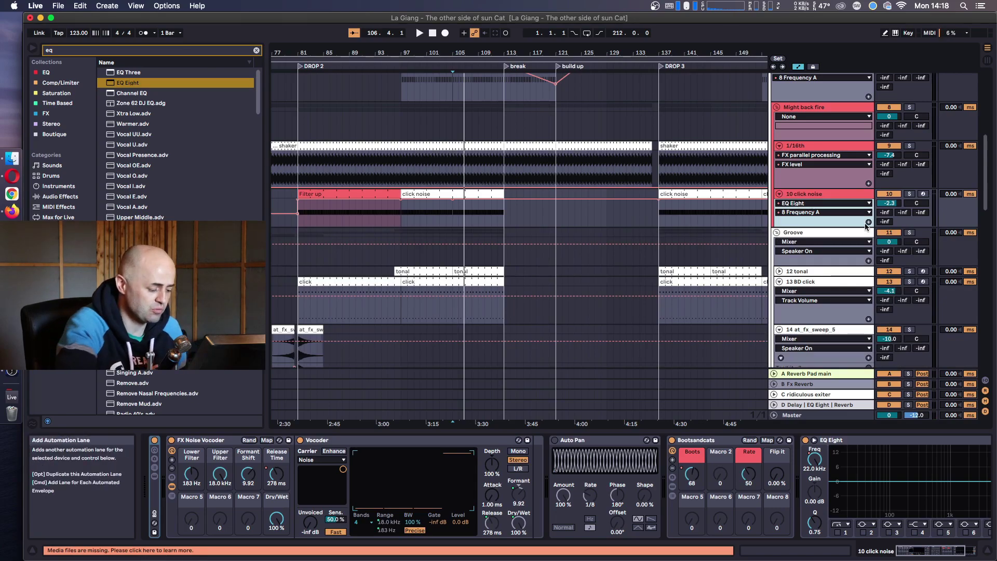
{"action": "left_click", "coordinate": [277, 473]}
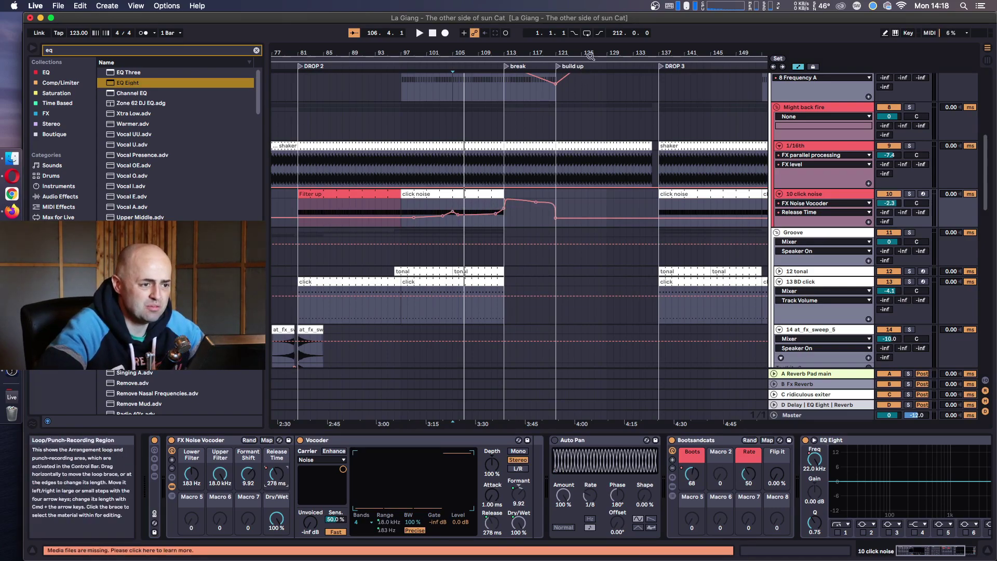
- Set the click noise Release Time automation breakpoint just after bar 105 to 133 ms
{"action": "right_click", "coordinate": [459, 219]}
{"action": "left_click", "coordinate": [472, 224]}
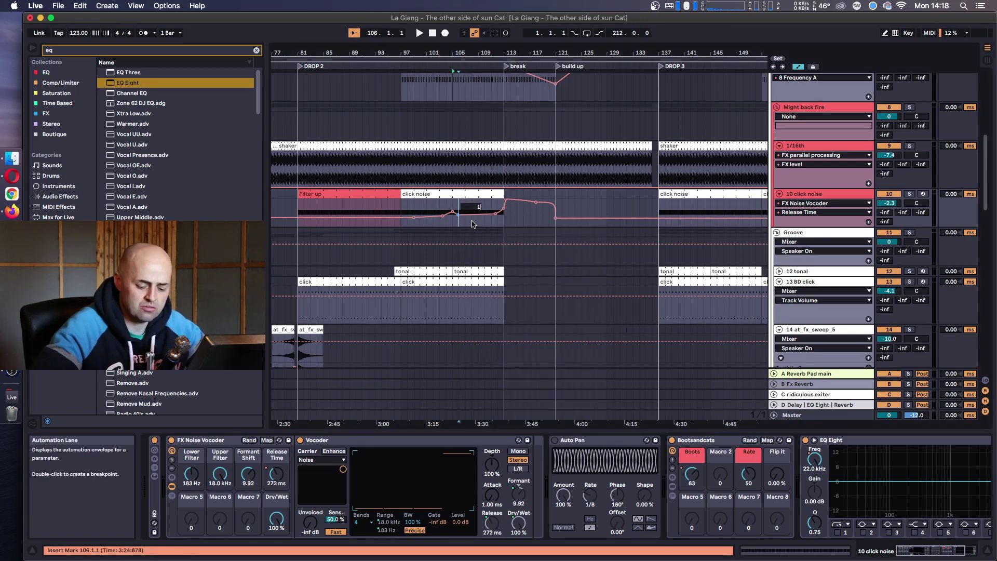
{"action": "type", "text": "113"}
{"action": "key", "text": "Return"}
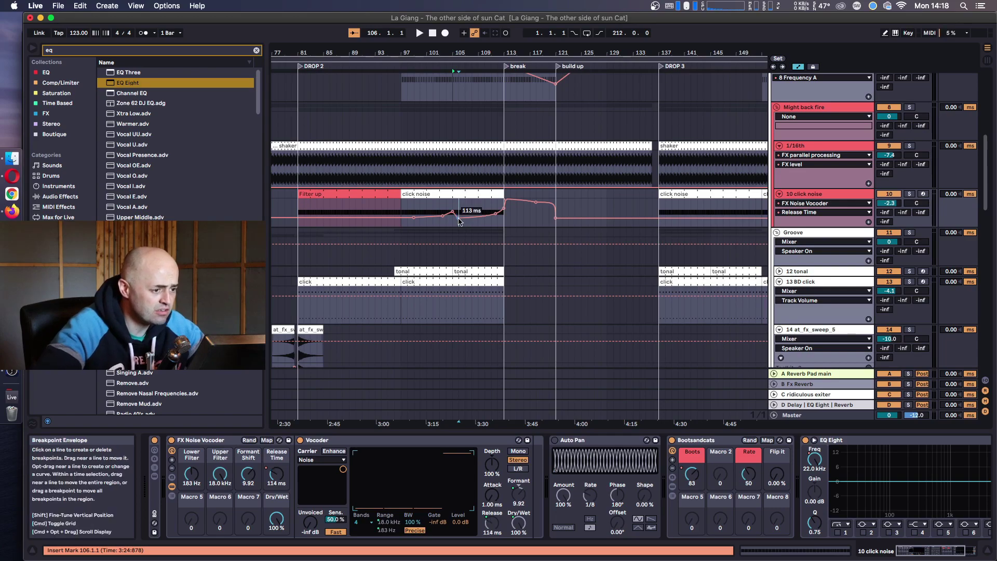
{"action": "right_click", "coordinate": [457, 218]}
{"action": "left_click", "coordinate": [473, 225]}
{"action": "type", "text": "1"}
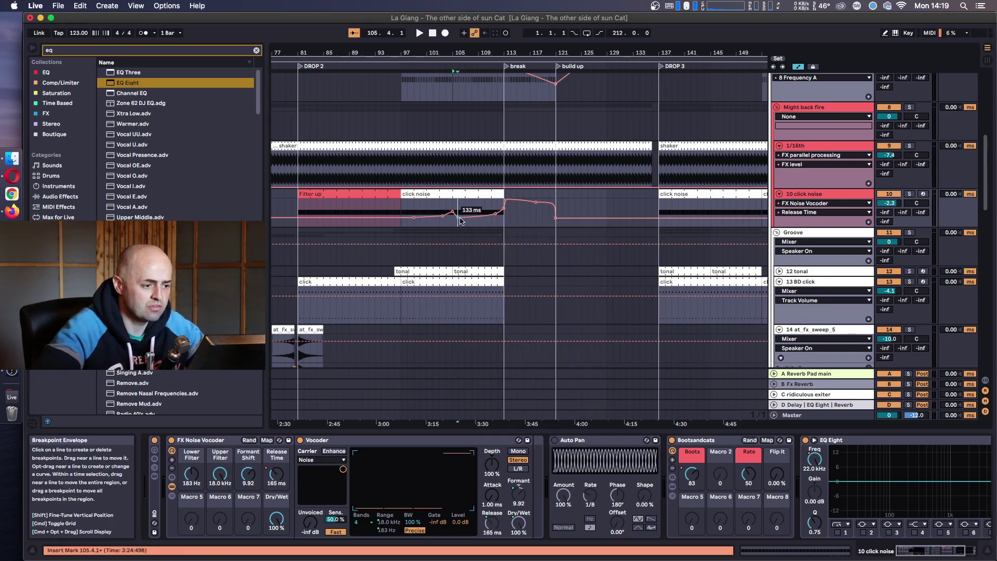
- Smooth the Release Time curve by removing intermediate breakpoints before bar 105, before the break and within it, and play from bar 103
{"action": "left_click_drag", "start_coordinate": [495, 214], "coordinate": [488, 210]}
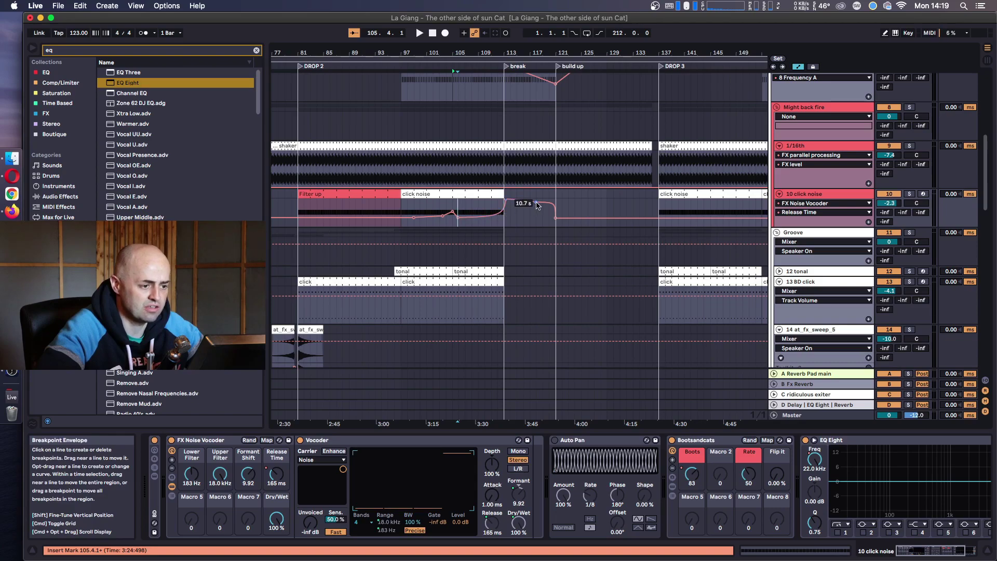
{"action": "left_click_drag", "start_coordinate": [537, 205], "coordinate": [535, 210]}
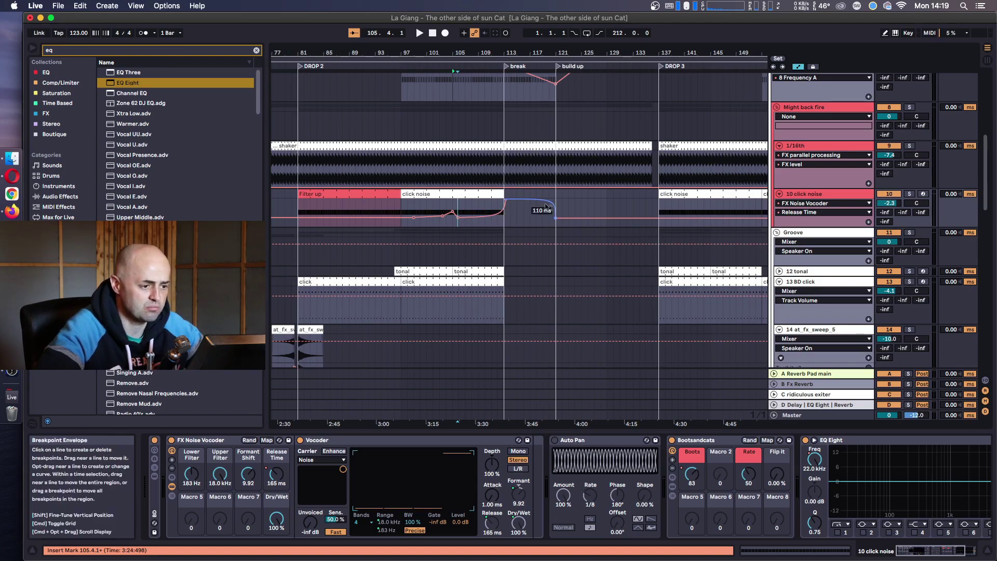
{"action": "mouse_move", "coordinate": [441, 218]}
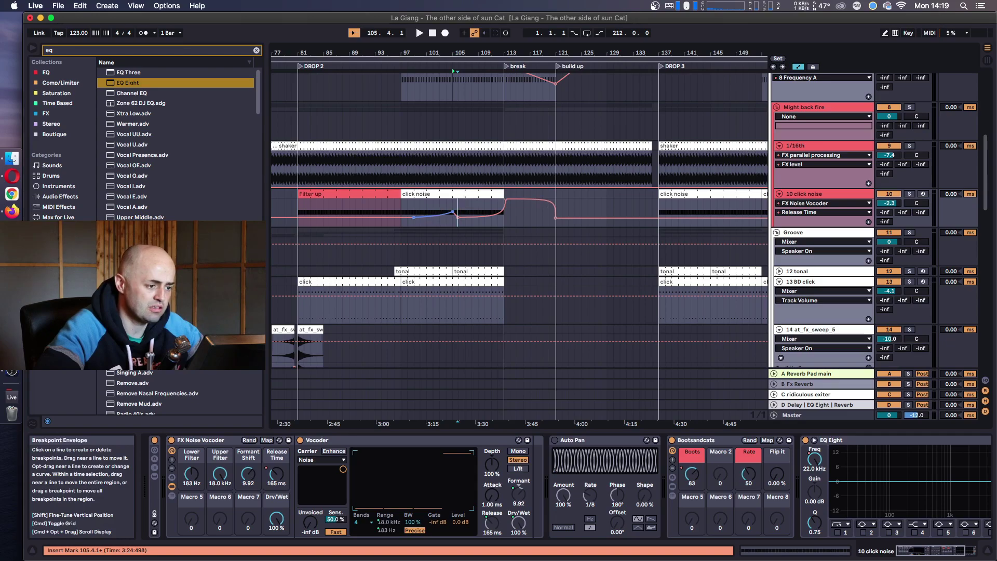
{"action": "left_click", "coordinate": [445, 210]}
{"action": "key", "text": "space"}
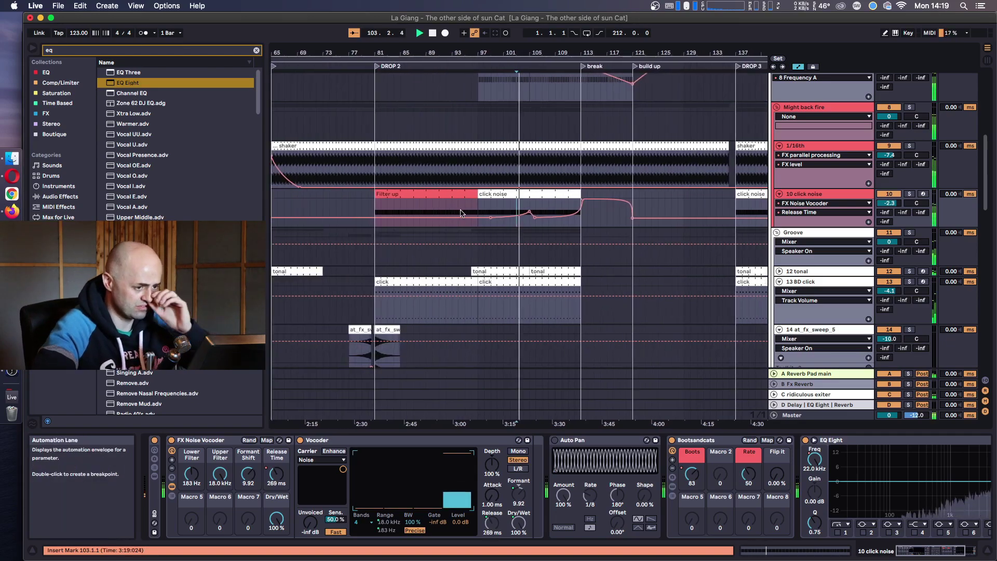
{"action": "mouse_move", "coordinate": [487, 218]}
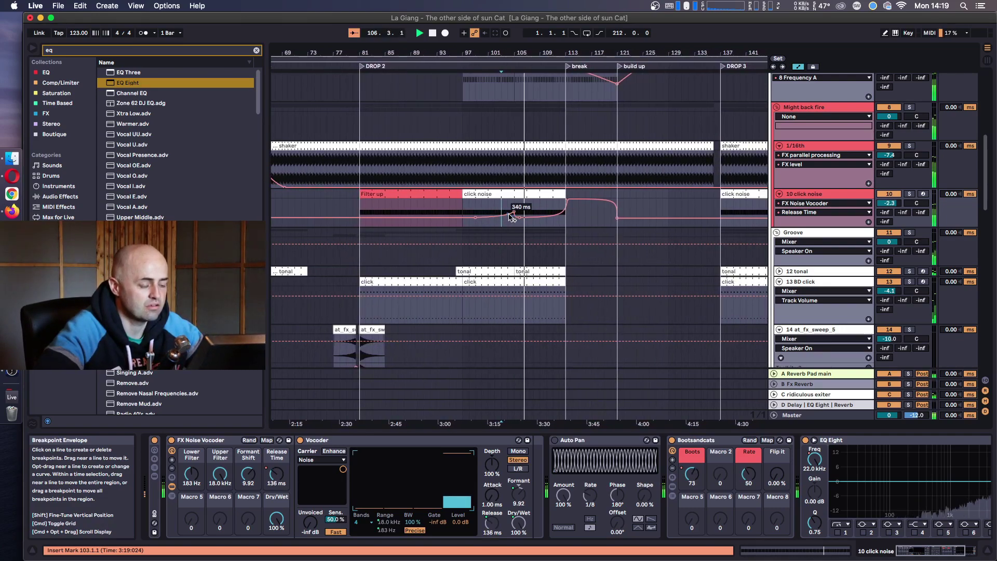
- Delete the bar 105 white noise line from the to-do list in TextEdit and return to Live
{"action": "key", "text": "super+Tab"}
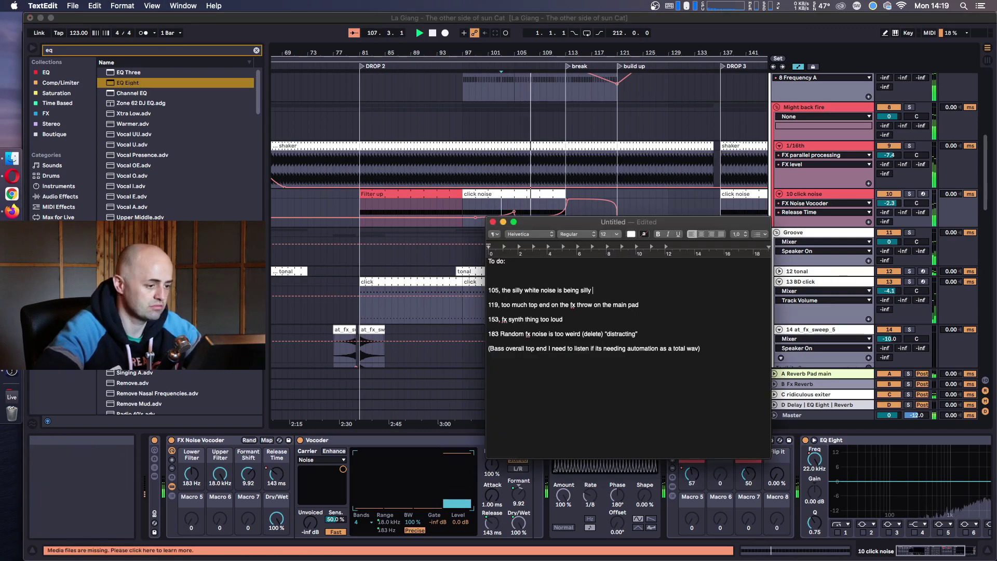
{"action": "key", "text": "shift+super+Left"}
{"action": "key", "text": "BackSpace"}
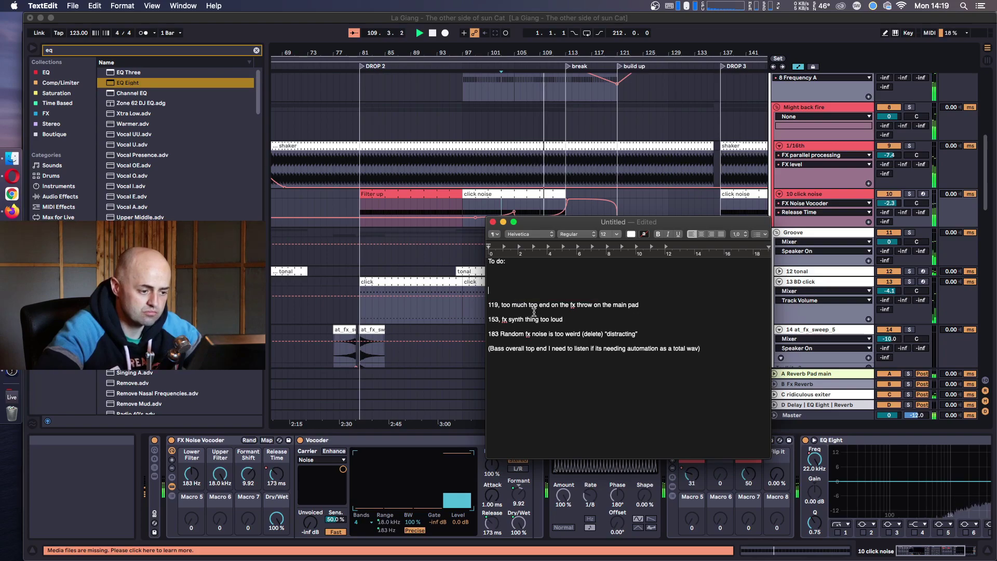
{"action": "left_click", "coordinate": [432, 244]}
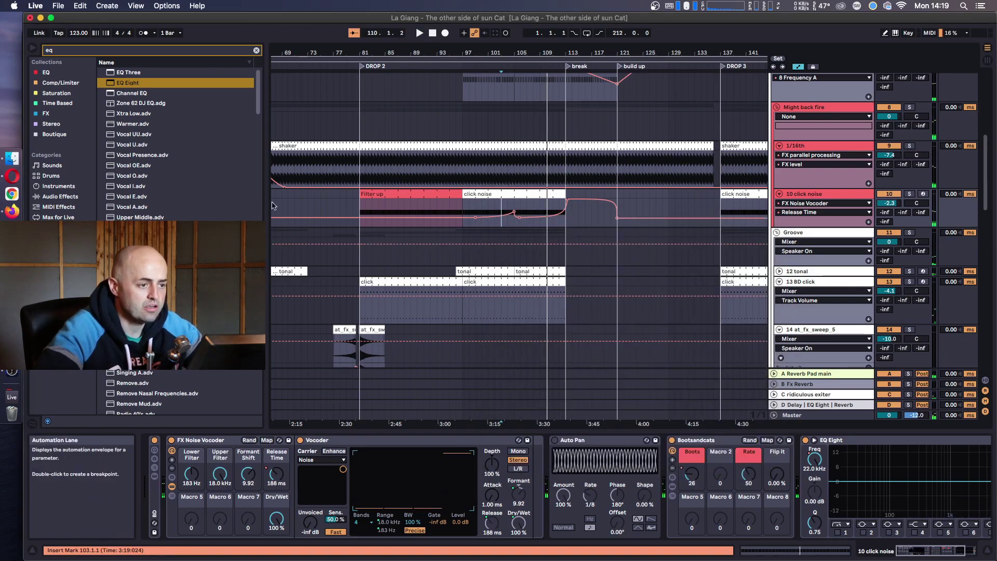
- Collapse all the tracks in the arrangement and switch to TextEdit to read the remaining to-do items
{"action": "scroll", "coordinate": [623, 258], "scroll_direction": "down", "scroll_amount": 5}
{"action": "scroll", "coordinate": [623, 258], "scroll_direction": "up", "scroll_amount": 5}
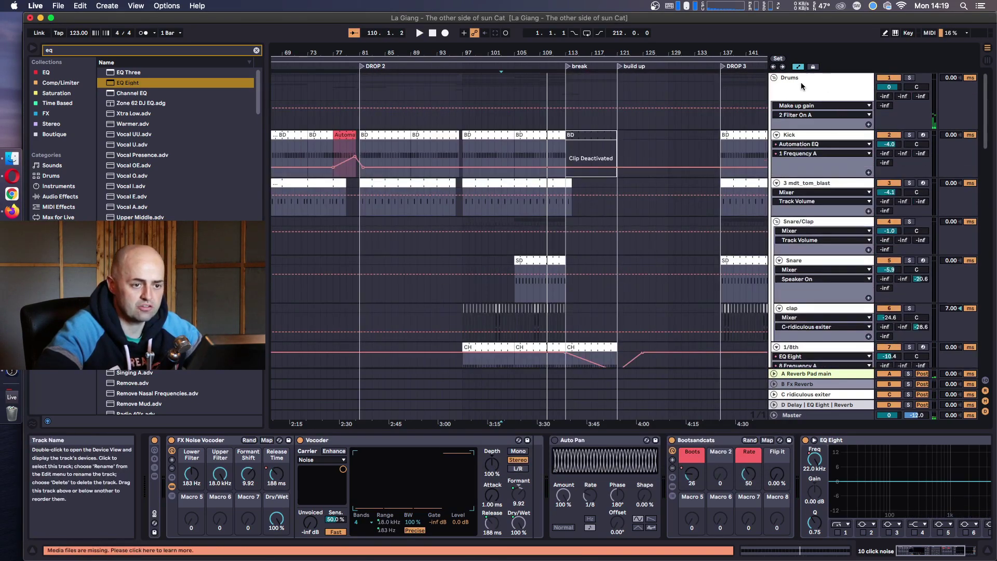
{"action": "key", "text": "alt+u"}
{"action": "key", "text": "super+Tab"}
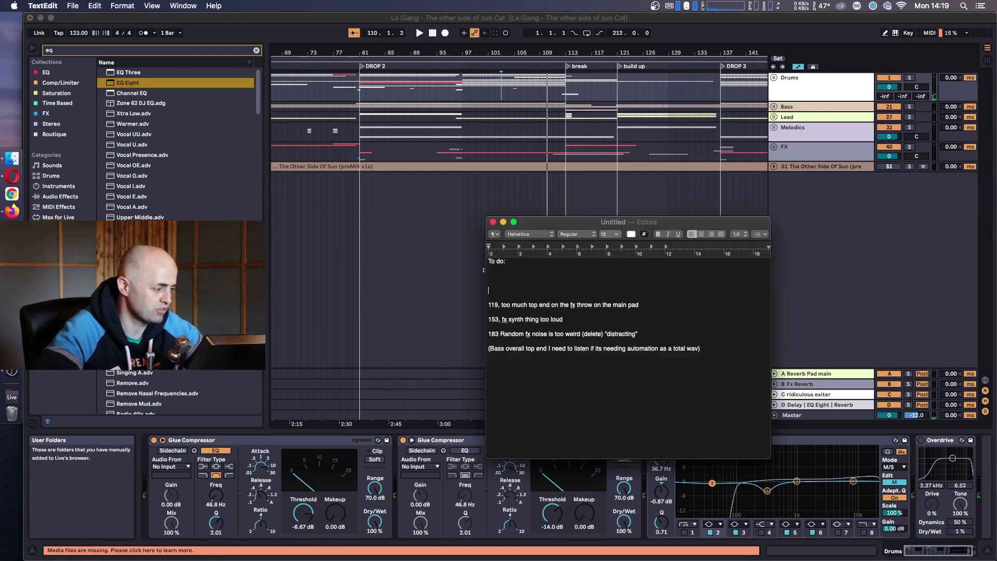
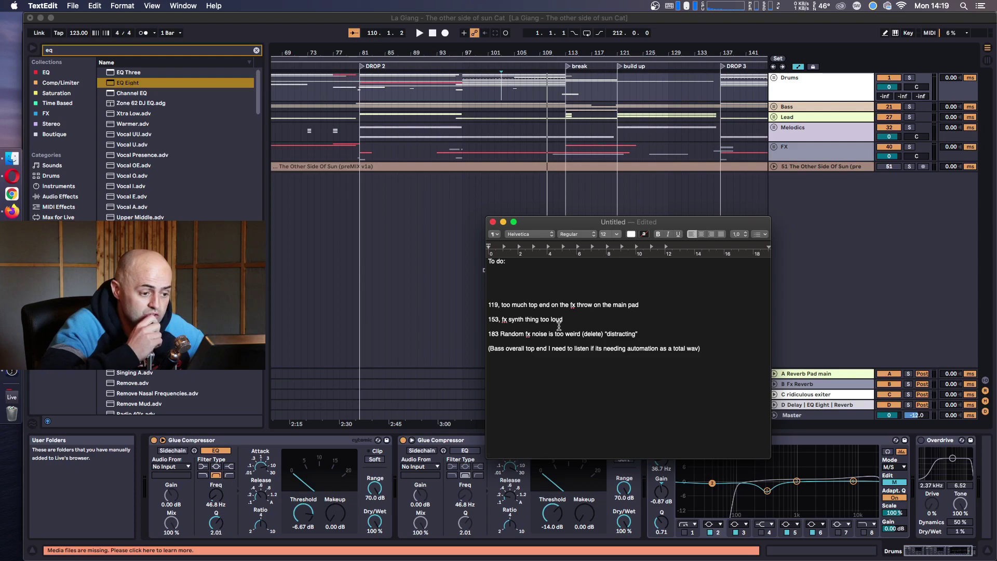
- Play the end of the break from around bar 119 and unfold the Melodics and Lead groups
{"action": "left_click", "coordinate": [802, 404]}
{"action": "left_click_drag", "start_coordinate": [589, 48], "coordinate": [588, 83]}
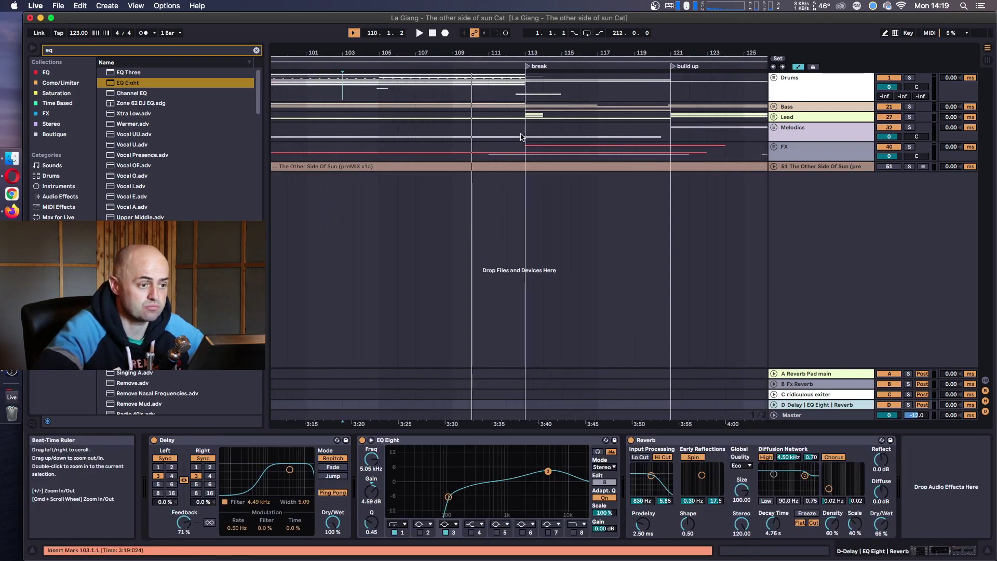
{"action": "left_click_drag", "start_coordinate": [592, 49], "coordinate": [485, 50]}
{"action": "left_click", "coordinate": [545, 125]}
{"action": "key", "text": "space"}
{"action": "left_click", "coordinate": [773, 127]}
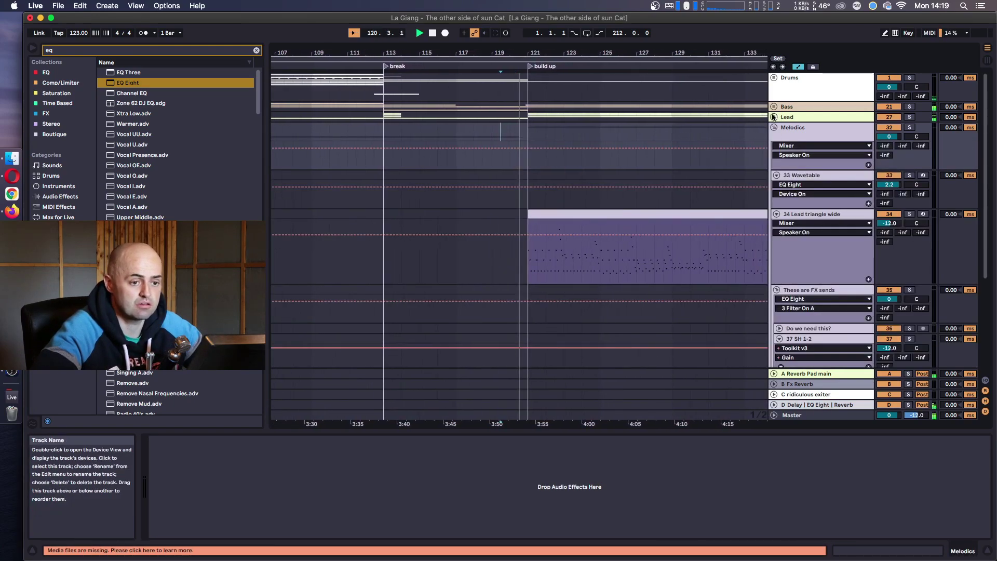
{"action": "left_click", "coordinate": [774, 116]}
{"action": "scroll", "coordinate": [800, 208], "scroll_direction": "down", "scroll_amount": 1}
{"action": "scroll", "coordinate": [821, 379], "scroll_direction": "down", "scroll_amount": 1}
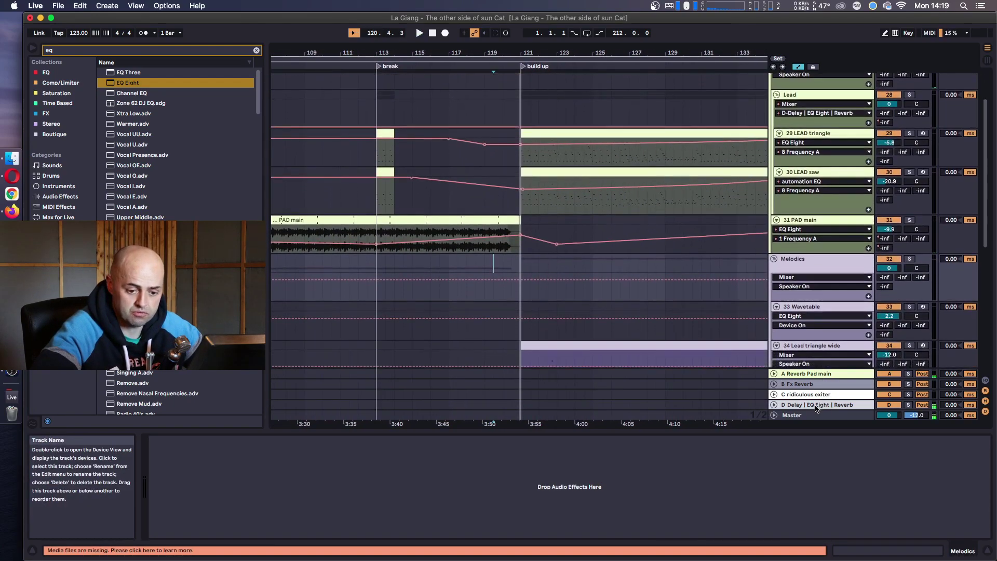
- Duplicate the EQ Eight on the D Delay return, then turn off band 3 and activate high-cut band 8 in the copy
{"action": "left_click", "coordinate": [817, 404]}
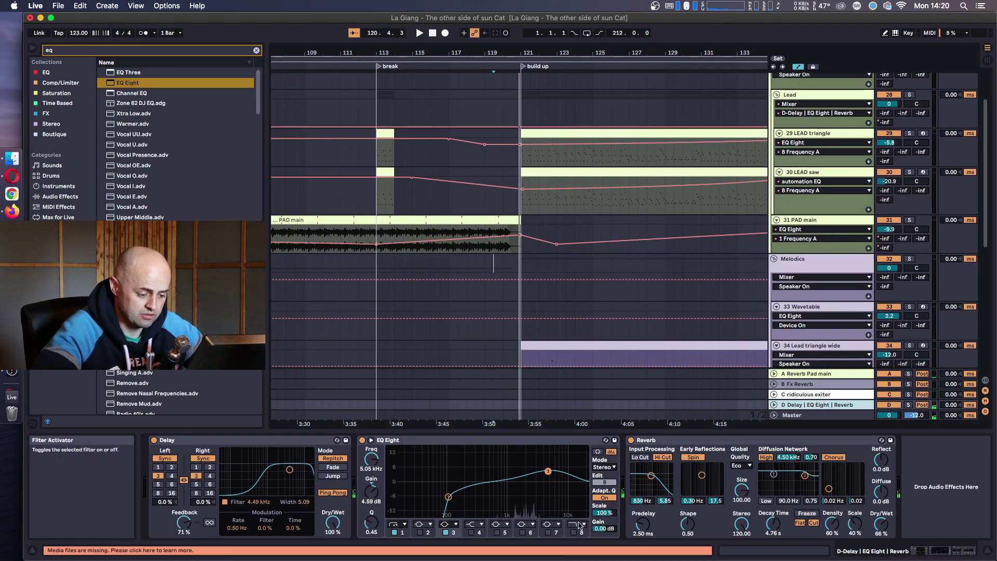
{"action": "left_click", "coordinate": [581, 524]}
{"action": "left_click", "coordinate": [578, 517]}
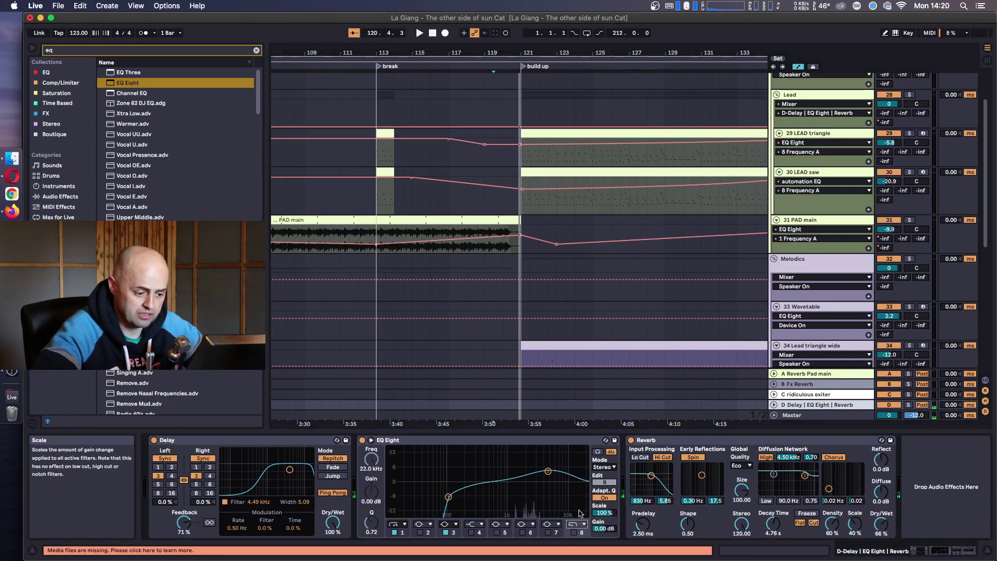
{"action": "left_click", "coordinate": [490, 440]}
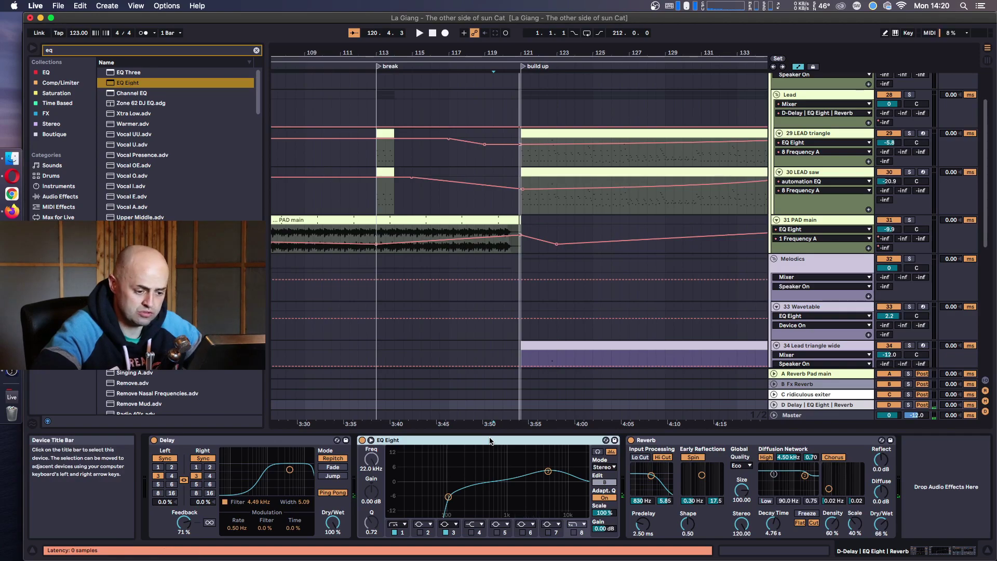
{"action": "key", "text": "super+d"}
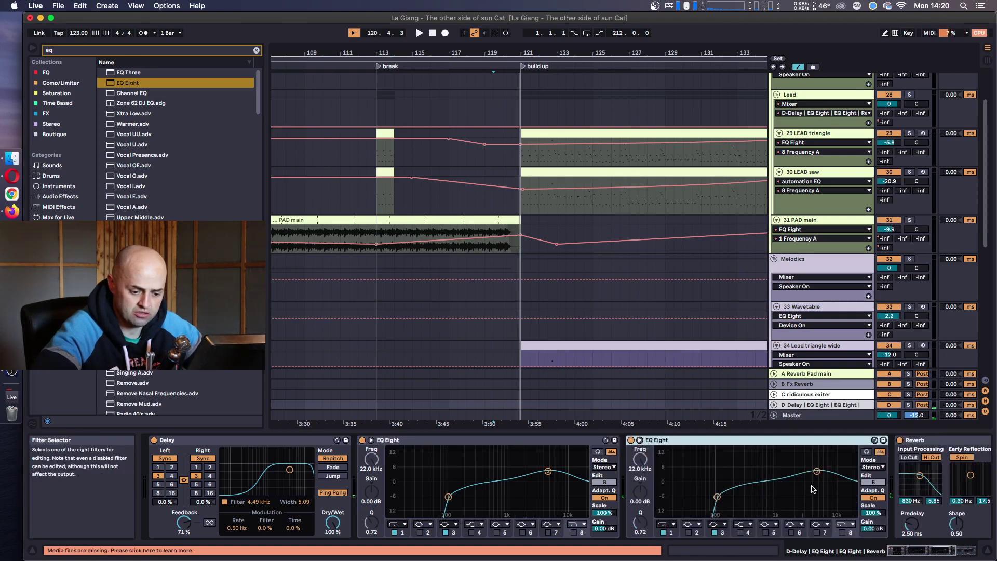
{"action": "left_click", "coordinate": [714, 532]}
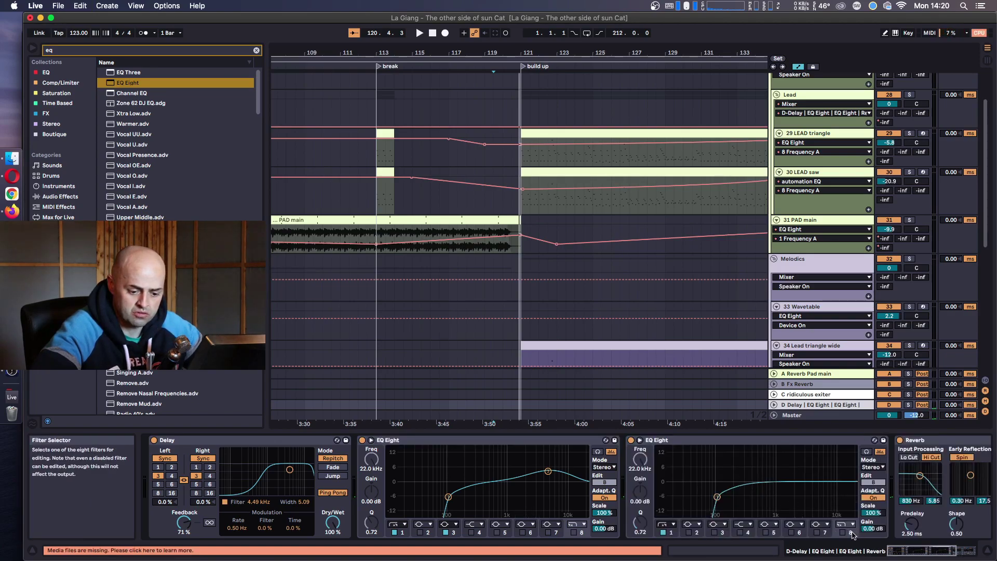
- Unfold the Delay return, show the copied EQ's band 8 Frequency automation, drop it to 2.48 kHz near bar 120 and play
{"action": "left_click", "coordinate": [781, 406]}
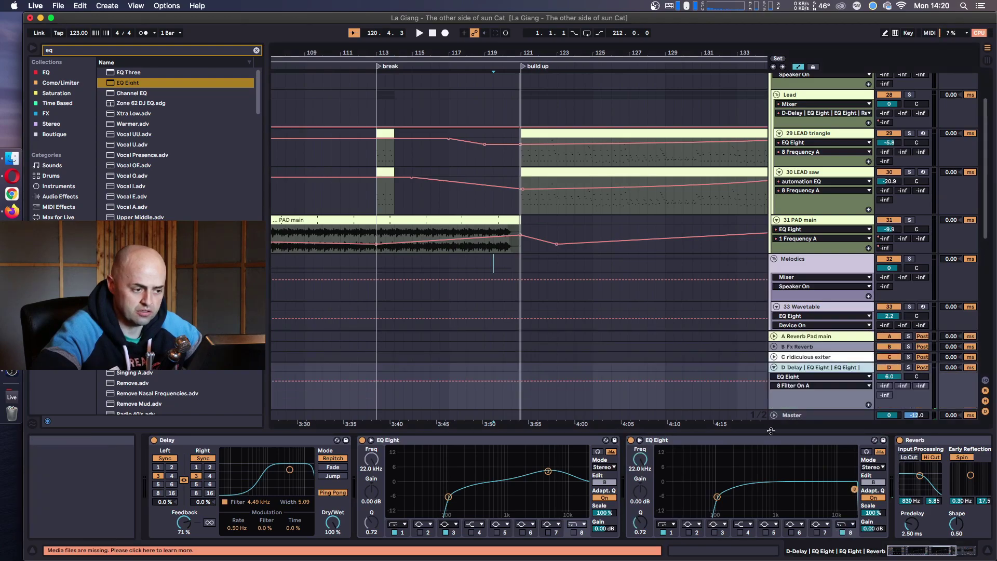
{"action": "left_click_drag", "start_coordinate": [508, 52], "coordinate": [508, 76]}
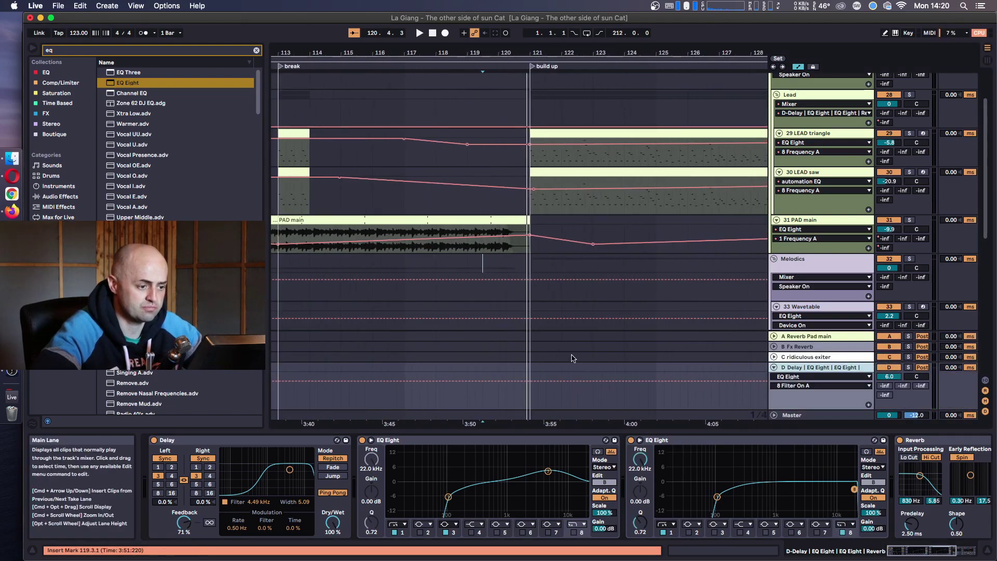
{"action": "left_click", "coordinate": [646, 461]}
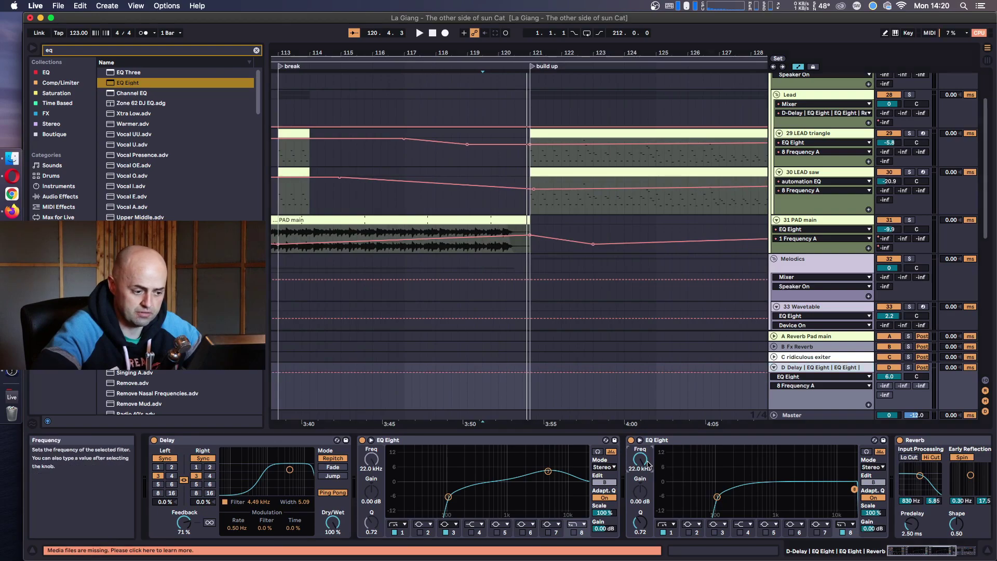
{"action": "left_click_drag", "start_coordinate": [498, 372], "coordinate": [498, 386]}
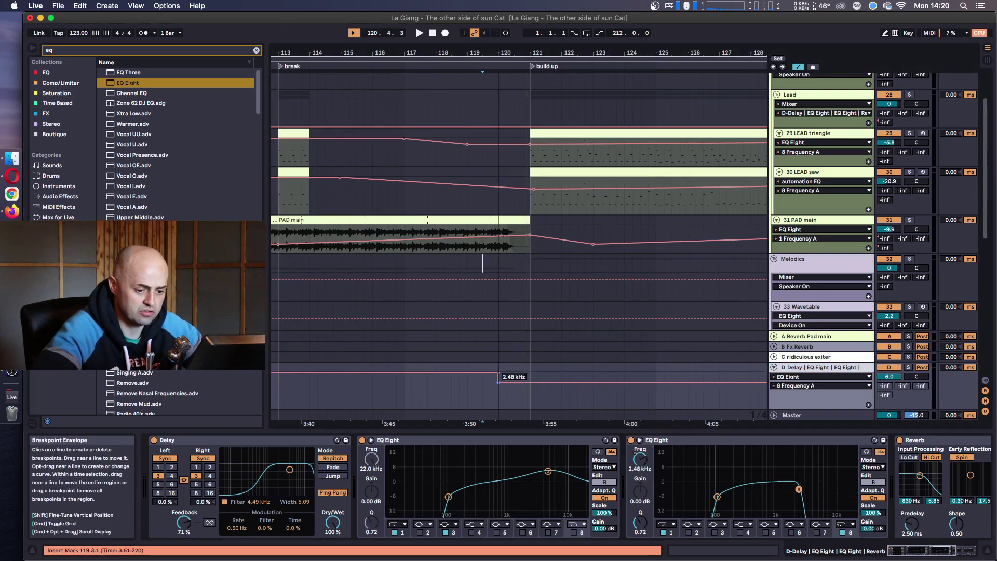
{"action": "key", "text": "space"}
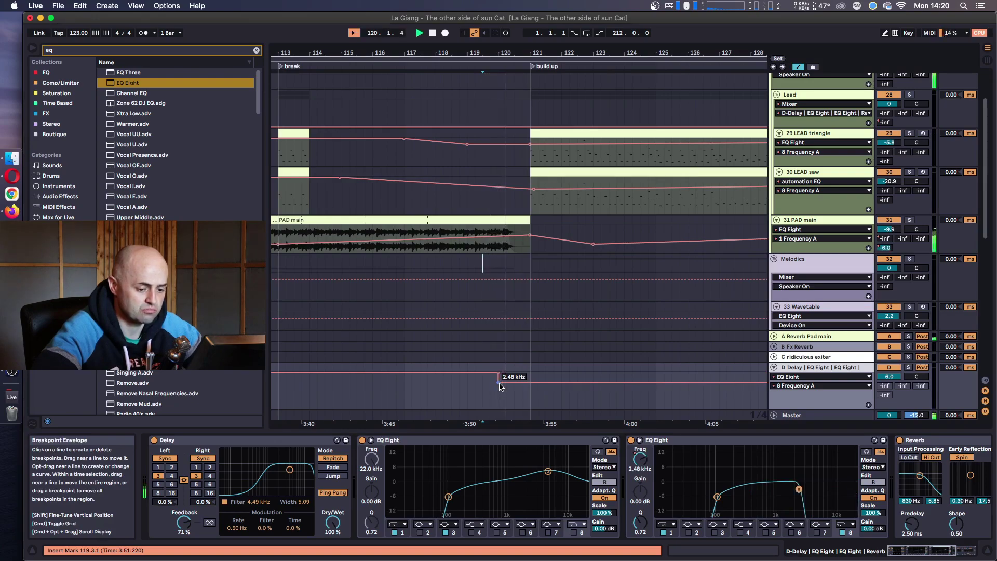
- Reshape the band 8 Frequency automation to fall from bar 120 to 249 Hz around bar 122, and play from 119.4.1
{"action": "left_click_drag", "start_coordinate": [500, 386], "coordinate": [575, 390]}
{"action": "key", "text": "super+z"}
{"action": "key", "text": "super+z"}
{"action": "left_click", "coordinate": [490, 378]}
{"action": "key", "text": "space"}
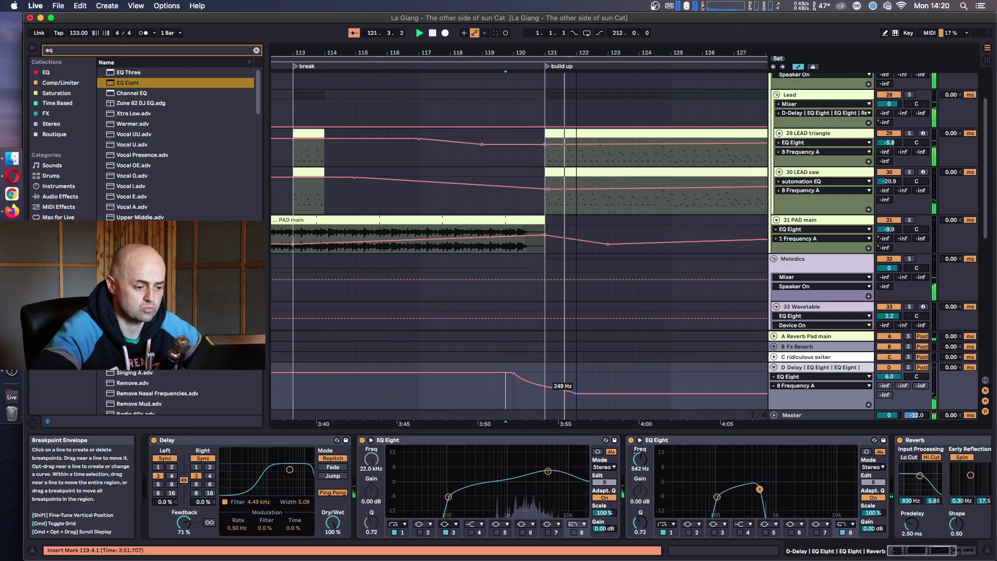
- Turn off the copied EQ Eight and automate its Device On from about bar 119.5 to just before bar 125, then play that passage
{"action": "key", "text": "space"}
{"action": "left_click", "coordinate": [631, 440]}
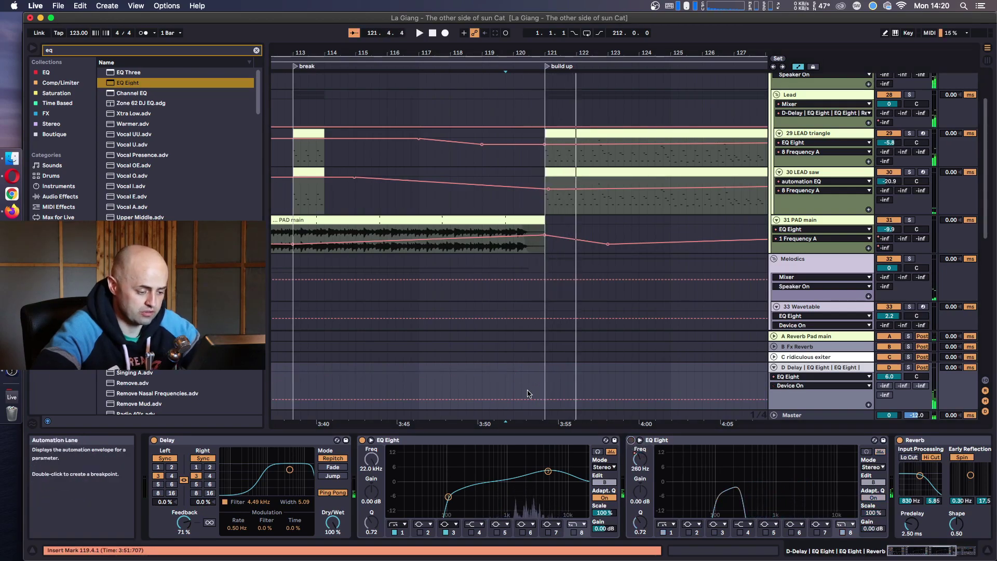
{"action": "key", "text": "b"}
{"action": "left_click_drag", "start_coordinate": [507, 380], "coordinate": [663, 362]}
{"action": "key", "text": "b"}
{"action": "left_click", "coordinate": [473, 370]}
{"action": "key", "text": "space"}
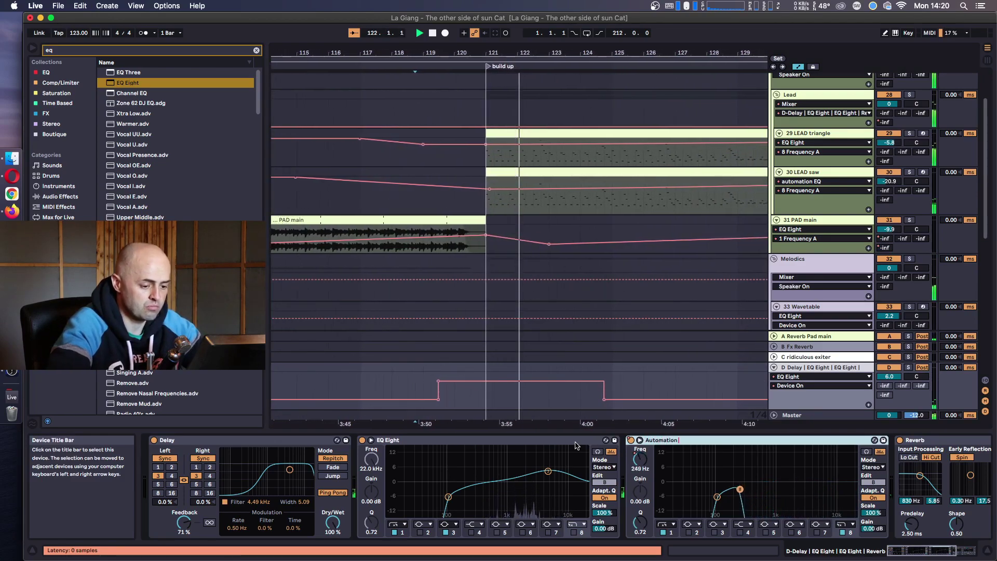
- Rename the copied EQ Eight as Automation EQ and stop playback
{"action": "type", "text": "n EQ"}
{"action": "key", "text": "Return"}
{"action": "key", "text": "space"}
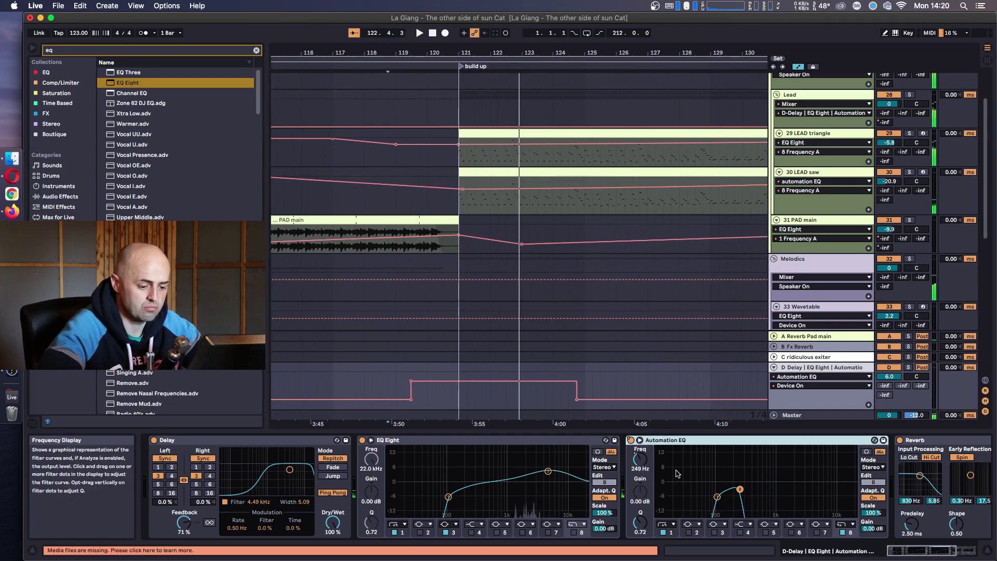
- Set the end breakpoint of the Automation EQ's band 8 Frequency envelope to 701 Hz and play from 117.4.1
{"action": "left_click", "coordinate": [639, 460]}
{"action": "left_click_drag", "start_coordinate": [489, 397], "coordinate": [481, 394]}
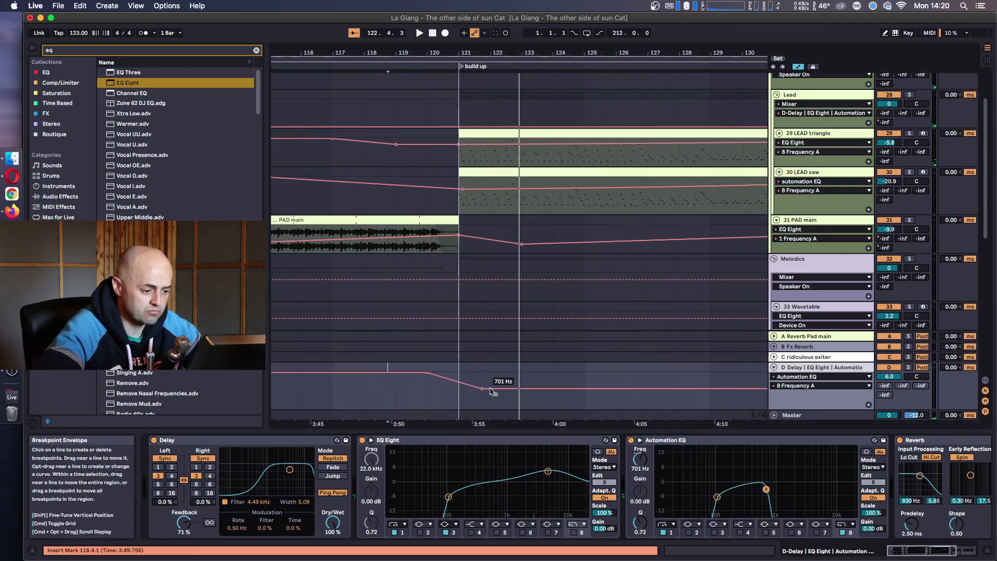
{"action": "left_click", "coordinate": [380, 356]}
{"action": "key", "text": "space"}
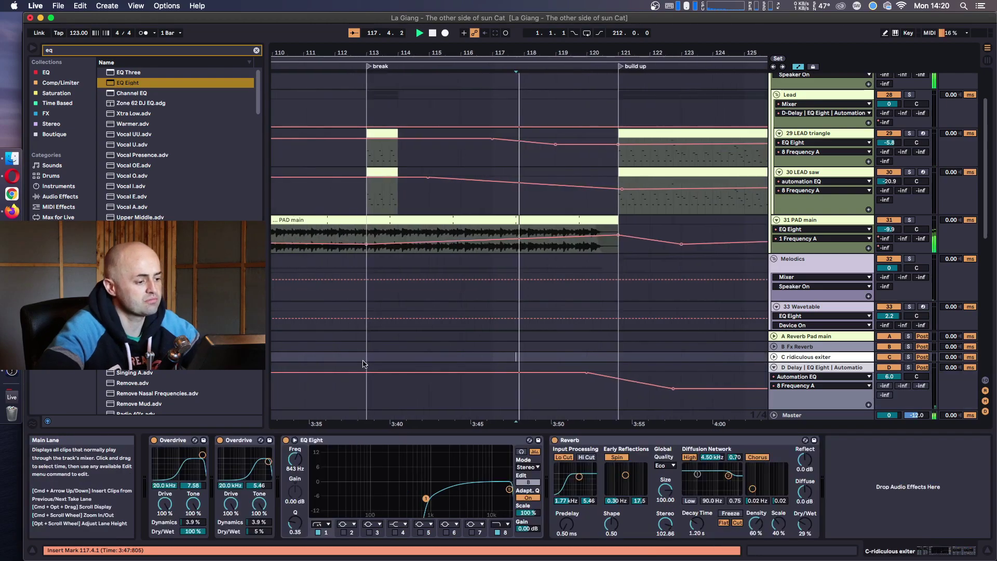
- Delete the bar 119 fx throw line from the to-do list in TextEdit and return to Live
{"action": "key", "text": "super+Tab"}
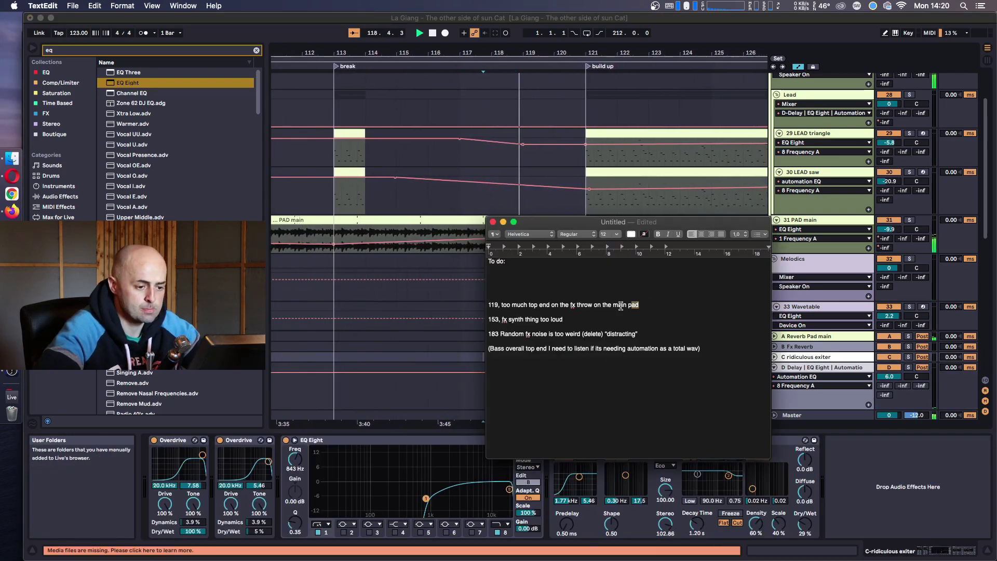
{"action": "triple_click", "coordinate": [644, 305]}
{"action": "key", "text": "BackSpace"}
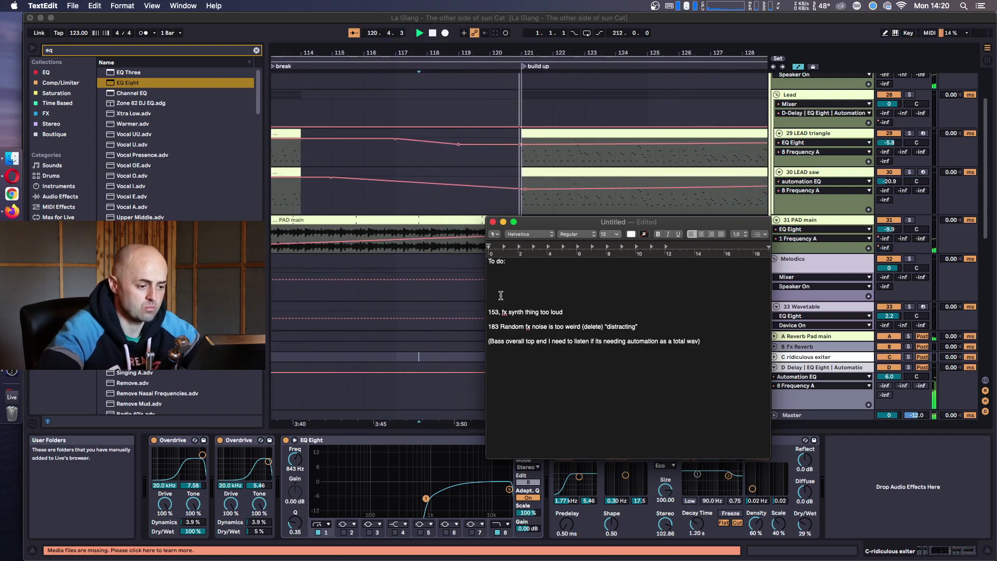
{"action": "key", "text": "super+Tab"}
- Curve the falling segment of the Automation EQ's Frequency envelope around bar 121 and check the next item on the to-do list
{"action": "left_click", "coordinate": [488, 384]}
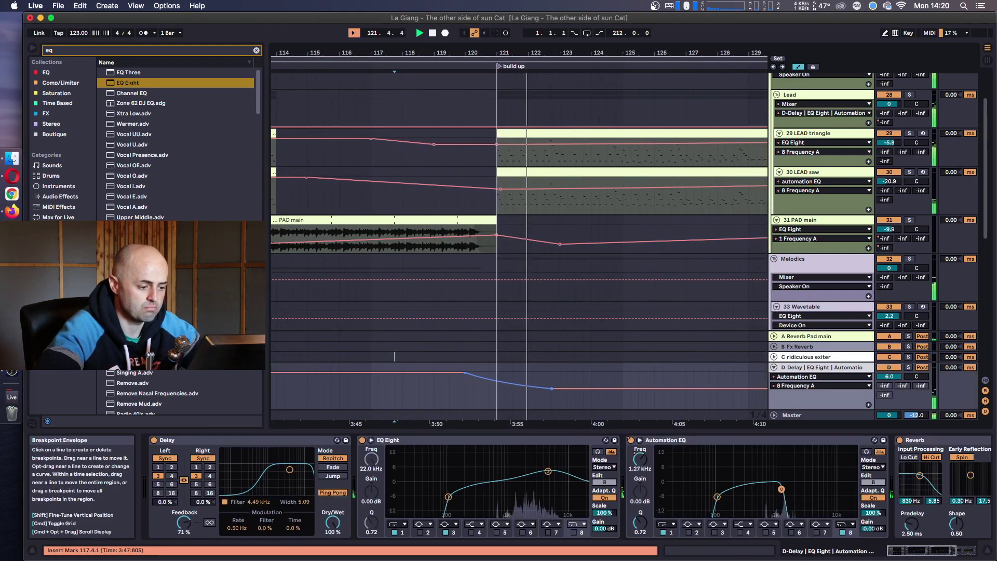
{"action": "key", "text": "super+Tab"}
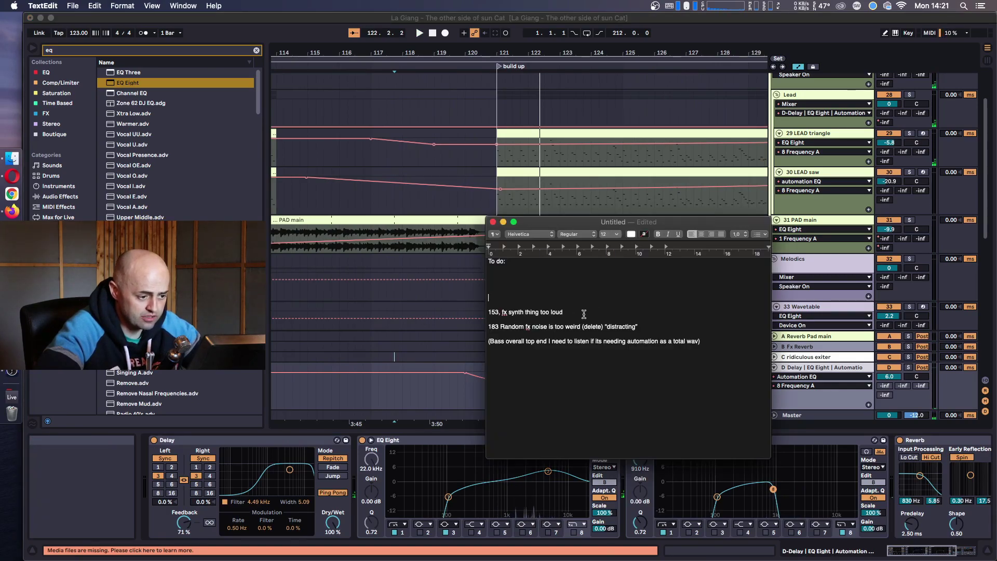
{"action": "key", "text": "super+Tab"}
- Play from just before bar 153, unfold the FX group and select the Sylenth1 track to show its devices
{"action": "left_click_drag", "start_coordinate": [520, 52], "coordinate": [274, 56]}
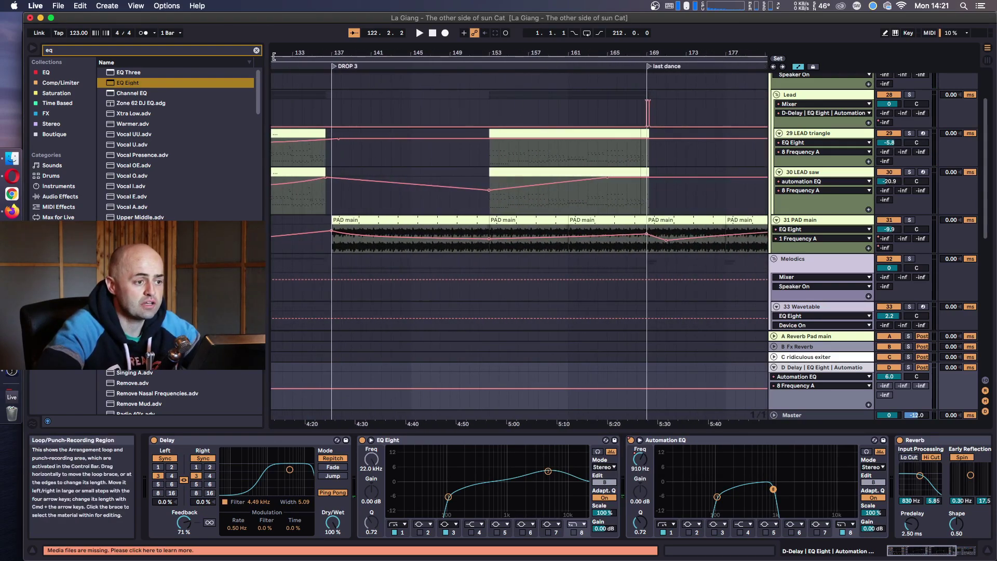
{"action": "left_click", "coordinate": [478, 107]}
{"action": "key", "text": "space"}
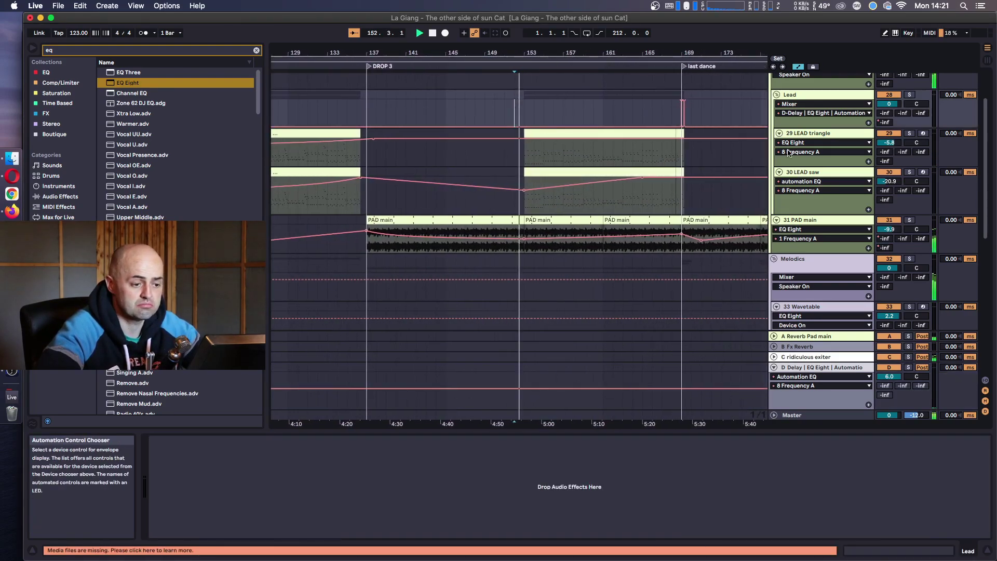
{"action": "scroll", "coordinate": [787, 152], "scroll_direction": "down", "scroll_amount": 10}
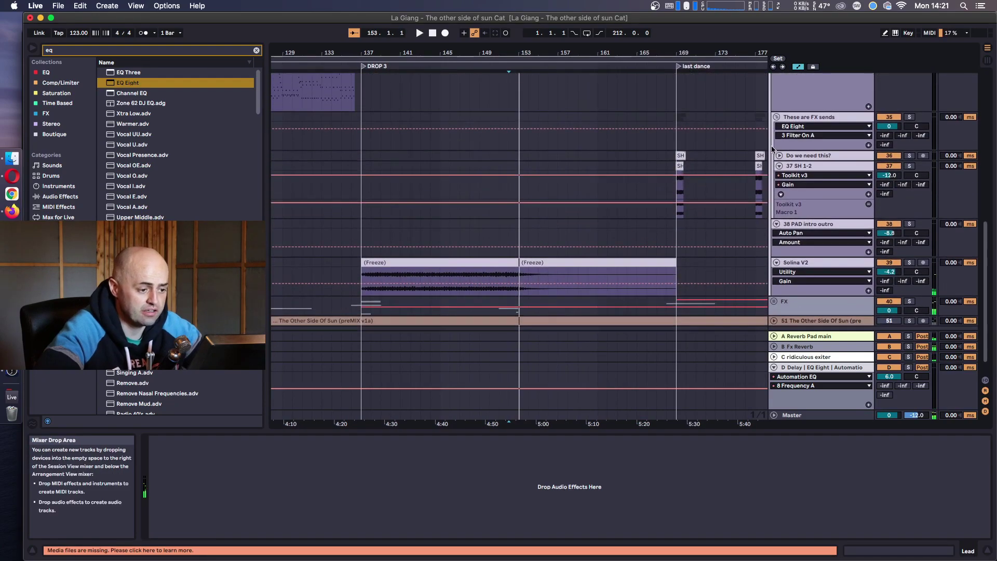
{"action": "scroll", "coordinate": [773, 156], "scroll_direction": "up", "scroll_amount": 5}
{"action": "scroll", "coordinate": [775, 198], "scroll_direction": "down", "scroll_amount": 6}
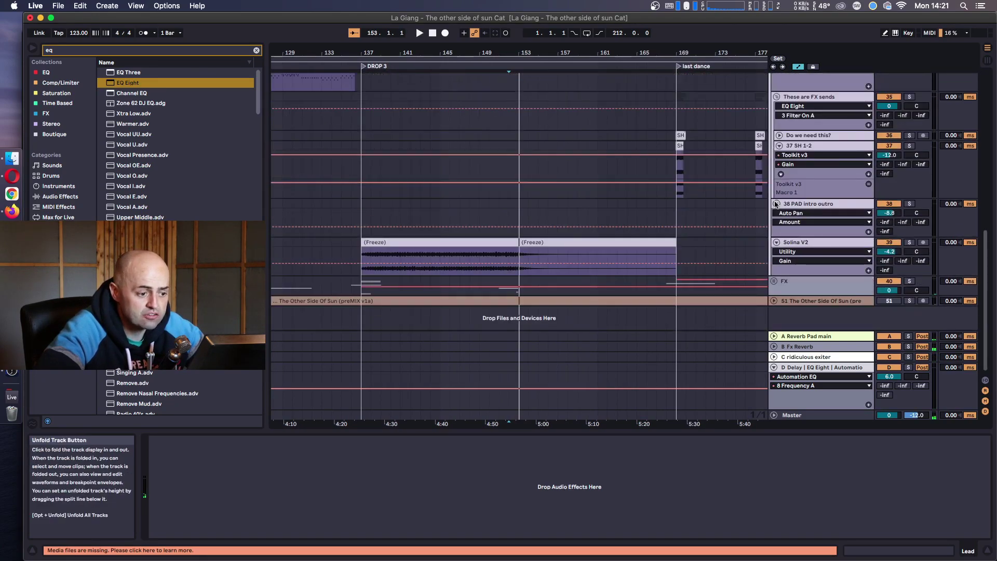
{"action": "left_click", "coordinate": [773, 280]}
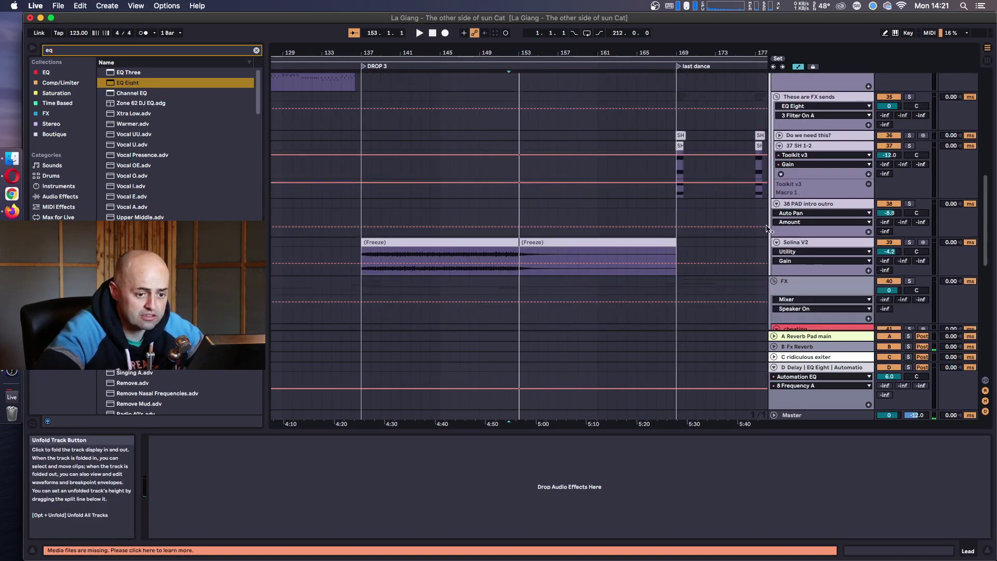
{"action": "scroll", "coordinate": [799, 218], "scroll_direction": "down", "scroll_amount": 10}
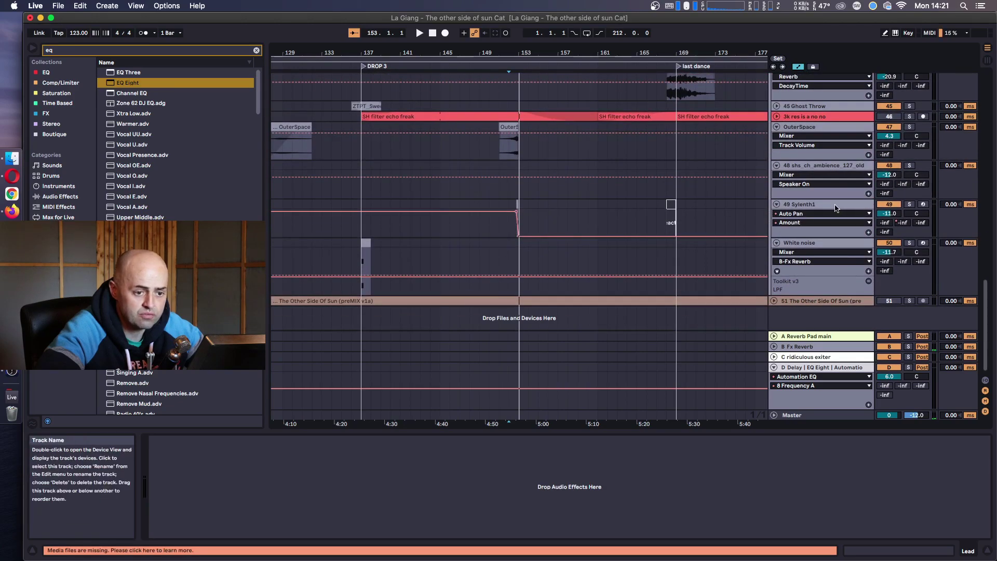
{"action": "left_click", "coordinate": [836, 205]}
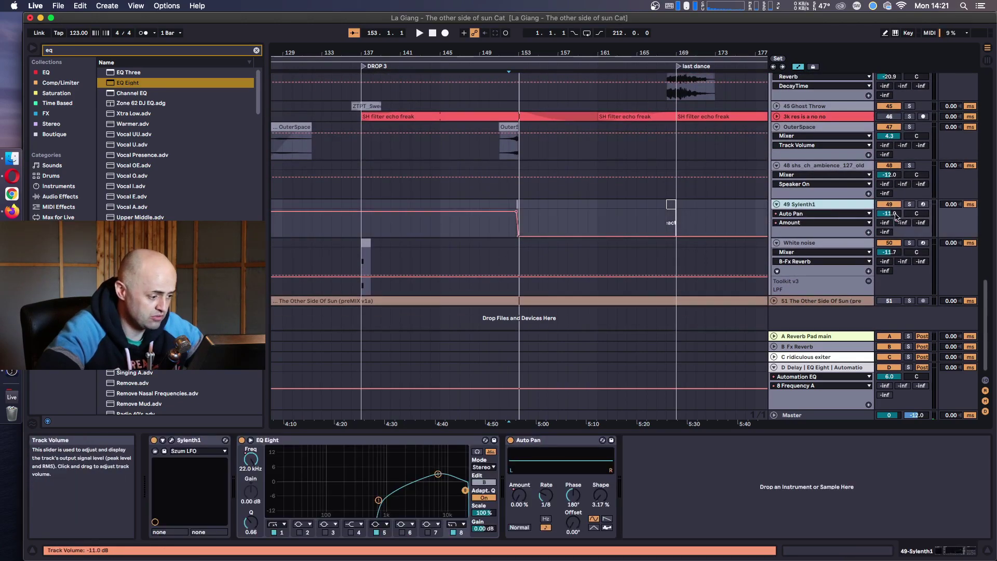
- Lower the Sylenth1 track volume to -14.0 dB and play from just before bar 153
{"action": "left_click", "coordinate": [895, 213]}
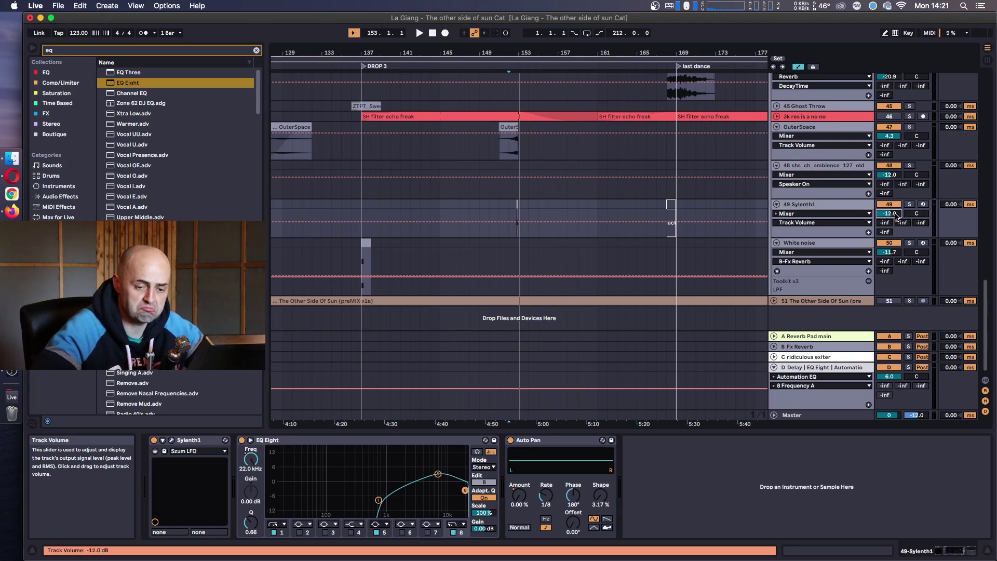
{"action": "left_click", "coordinate": [506, 208]}
{"action": "key", "text": "space"}
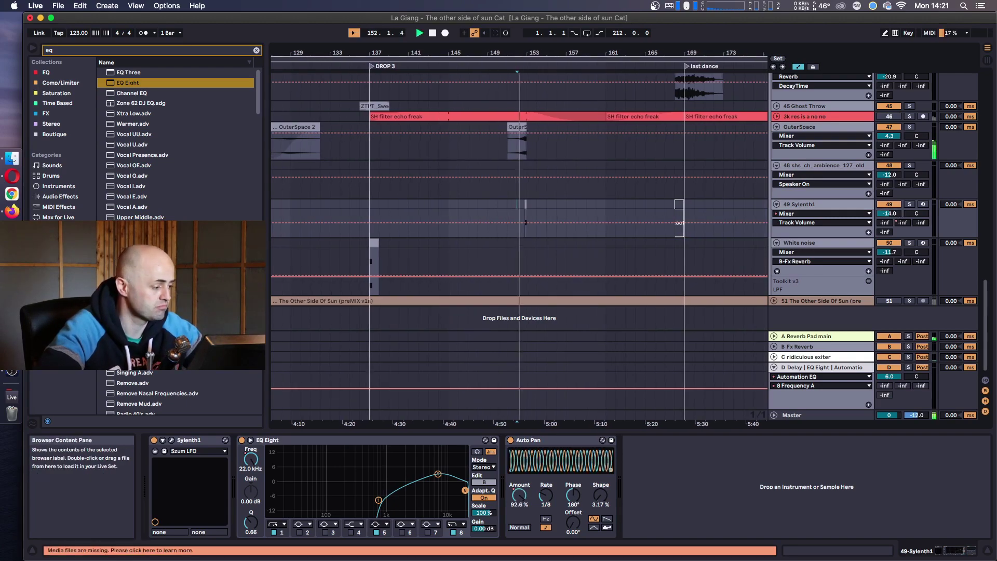
- Delete the bar 153 synth line from the to-do list in TextEdit and return to Live
{"action": "key", "text": "super+Tab"}
{"action": "left_click_drag", "start_coordinate": [564, 313], "coordinate": [488, 313]}
{"action": "key", "text": "BackSpace"}
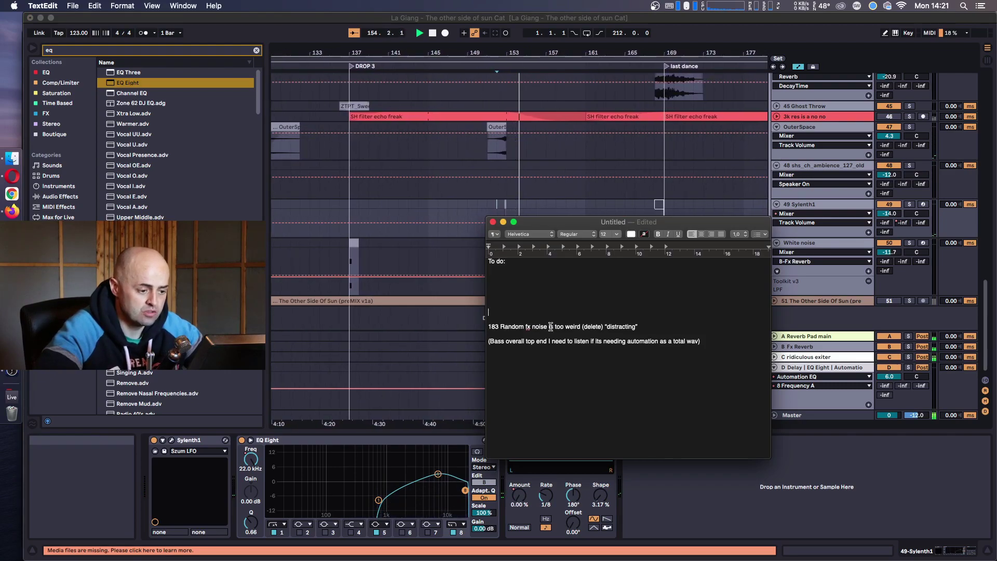
{"action": "key", "text": "super+Tab"}
- Play from bar 180 and look through the tracks for the random fx noise at bar 183
{"action": "mouse_move", "coordinate": [590, 48]}
{"action": "left_mouse_down"}
{"action": "mouse_move", "coordinate": [590, 36]}
{"action": "mouse_move", "coordinate": [568, 166]}
{"action": "left_mouse_up"}
{"action": "left_click", "coordinate": [438, 205]}
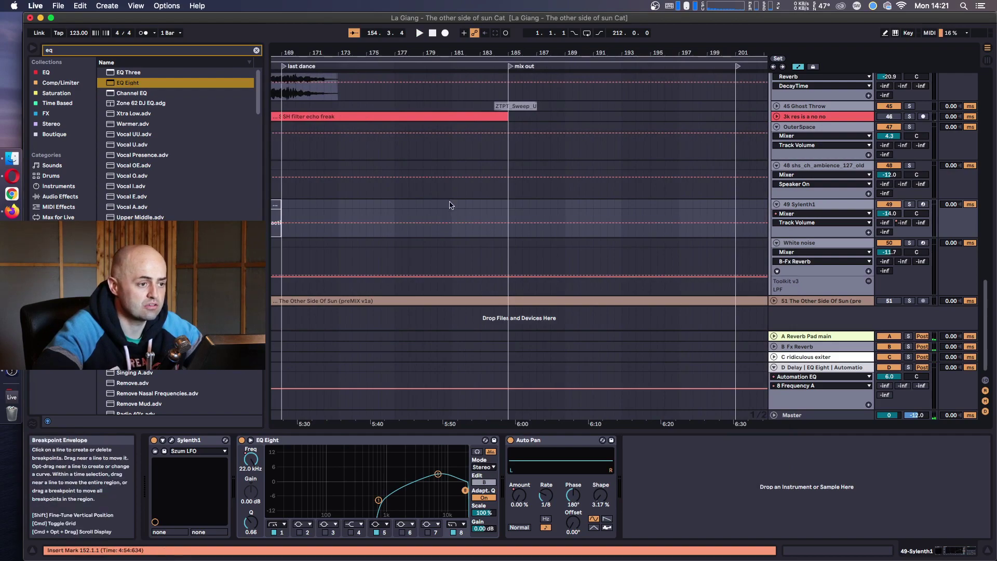
{"action": "key", "text": "space"}
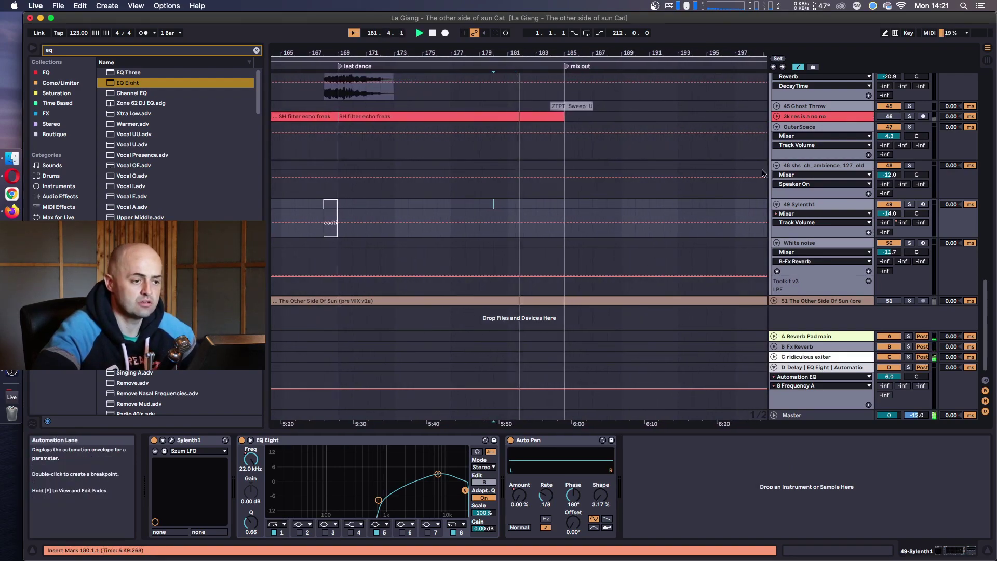
{"action": "scroll", "coordinate": [824, 165], "scroll_direction": "up", "scroll_amount": 3}
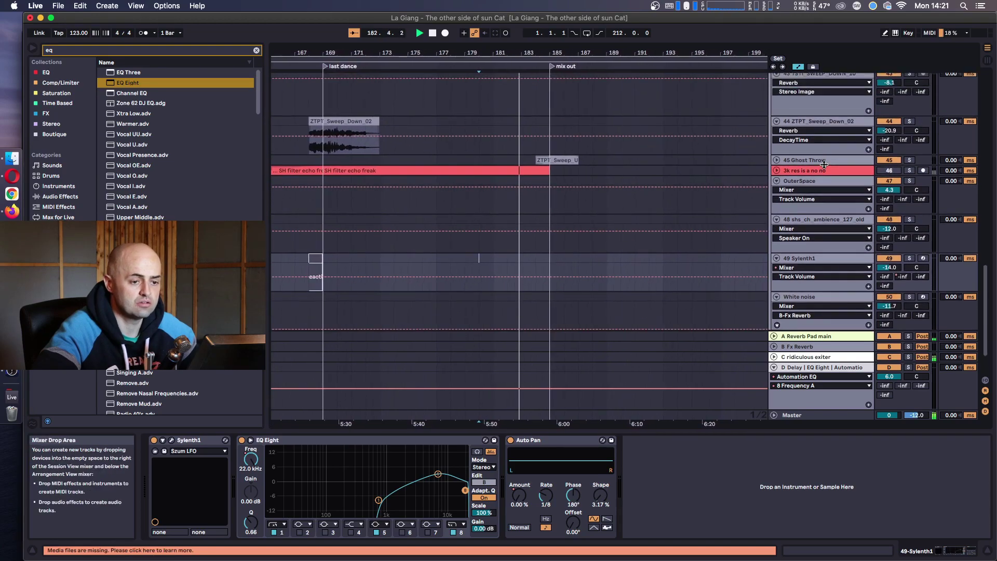
{"action": "scroll", "coordinate": [824, 164], "scroll_direction": "down", "scroll_amount": 3}
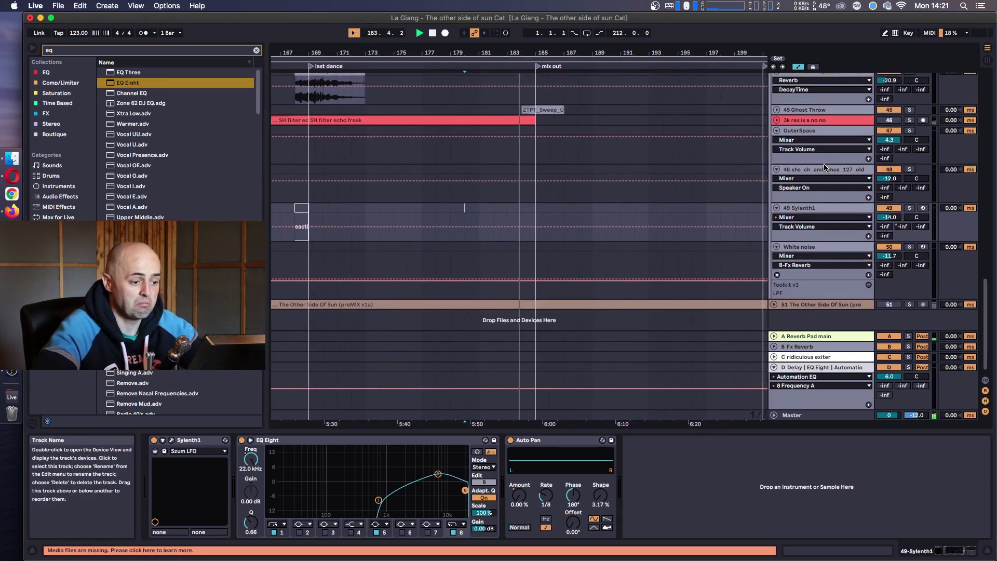
{"action": "scroll", "coordinate": [824, 164], "scroll_direction": "up", "scroll_amount": 10}
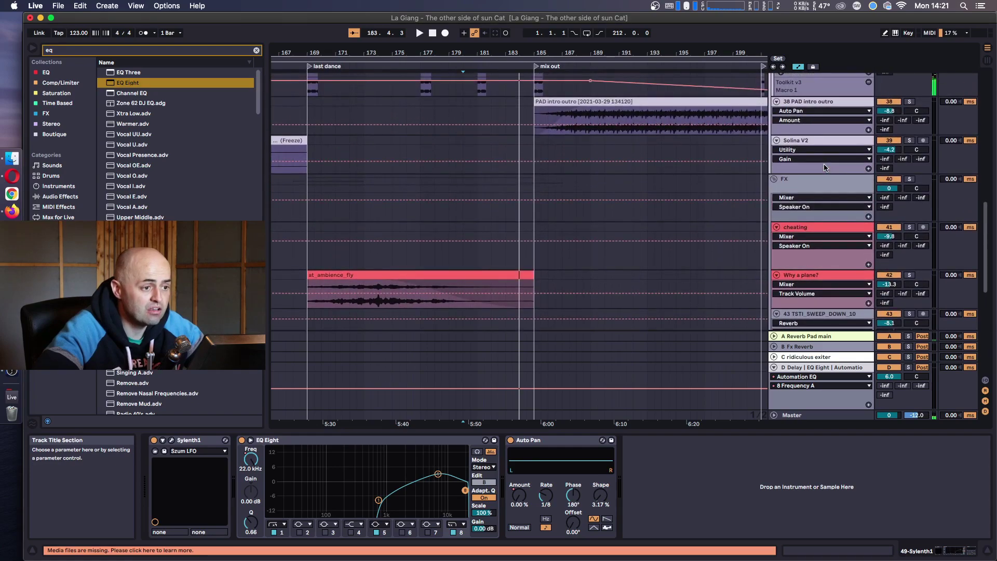
{"action": "scroll", "coordinate": [824, 164], "scroll_direction": "up", "scroll_amount": 10}
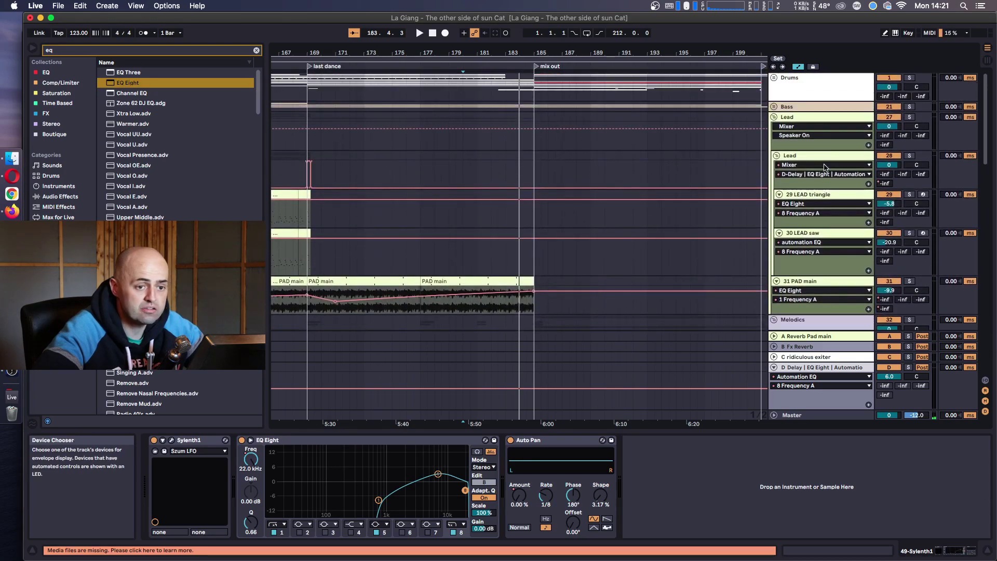
- Solo the Drums group, play from bar 180, unfold the group and select the harshmetal_2 clip on the Weird metal track
{"action": "left_click", "coordinate": [909, 77]}
{"action": "key", "text": "space"}
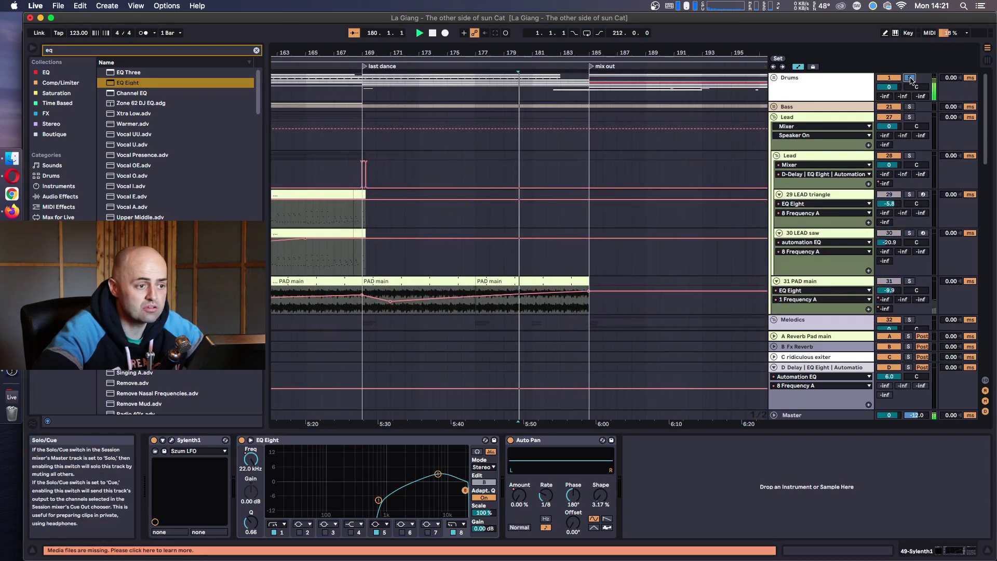
{"action": "left_click", "coordinate": [774, 78]}
{"action": "scroll", "coordinate": [789, 138], "scroll_direction": "down", "scroll_amount": 10}
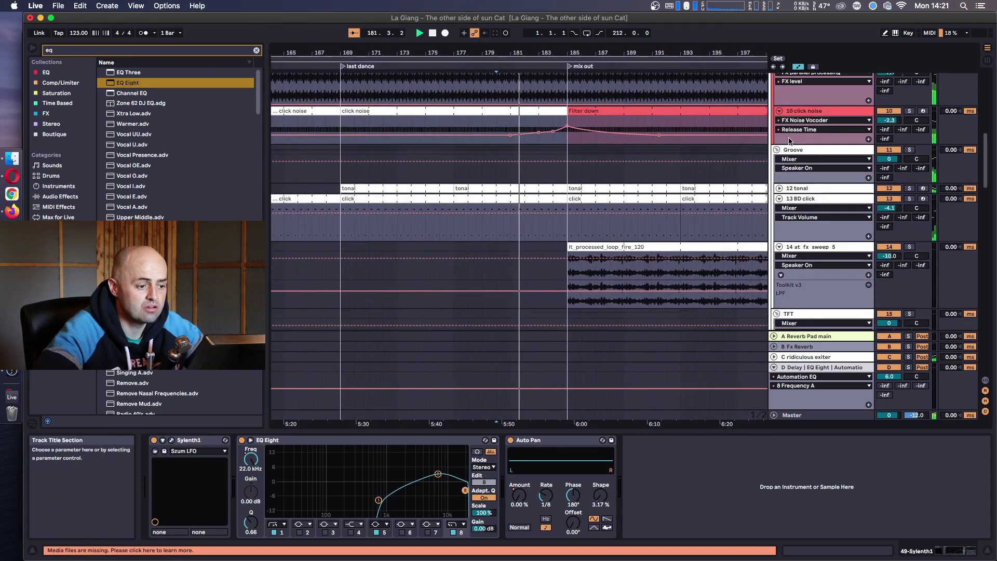
{"action": "scroll", "coordinate": [789, 138], "scroll_direction": "down", "scroll_amount": 3}
{"action": "left_click", "coordinate": [539, 216]}
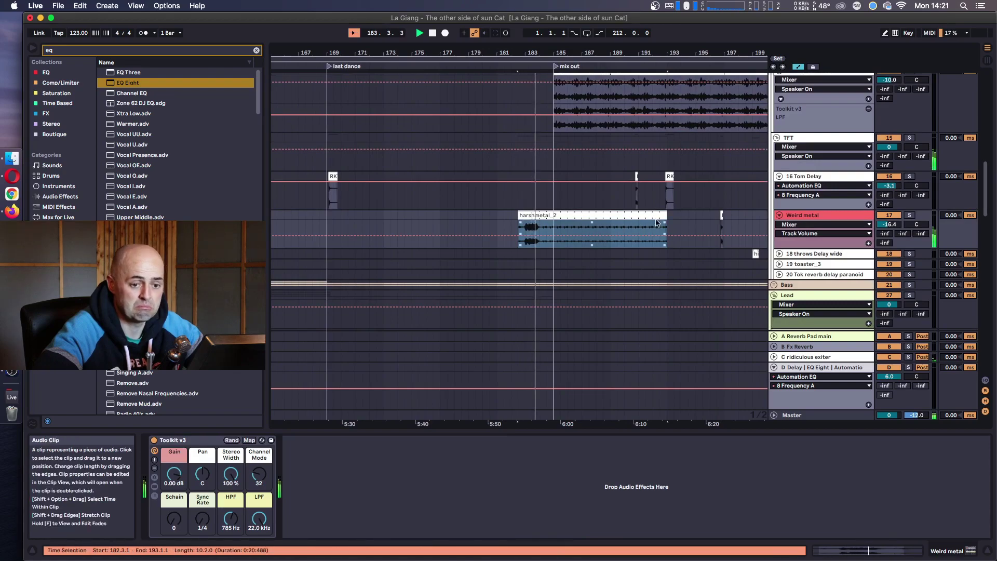
- Hide the automation, add a fade-in to the start of the harshmetal_2 clip and play the passage
{"action": "key", "text": "a"}
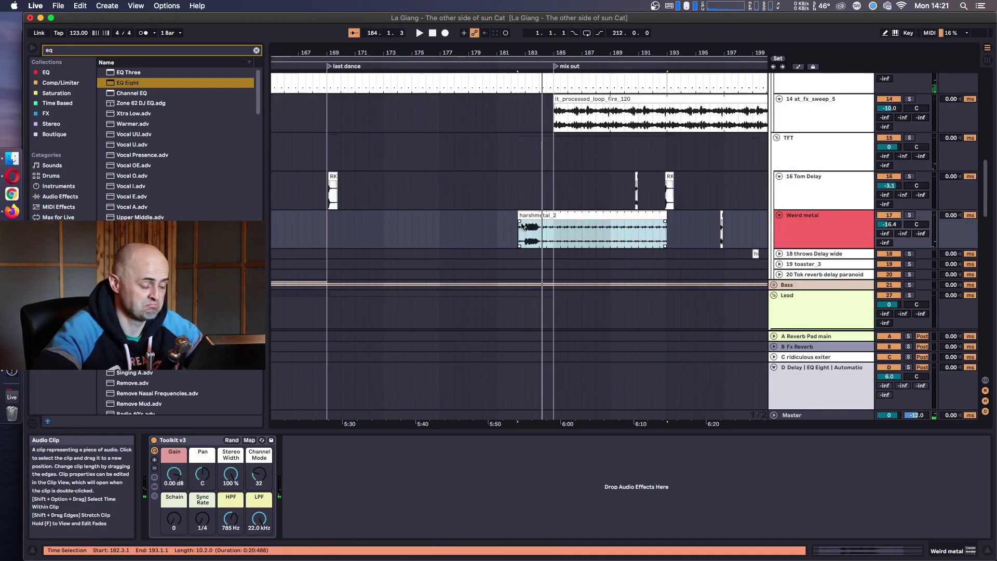
{"action": "left_click", "coordinate": [533, 237]}
{"action": "key", "text": "space"}
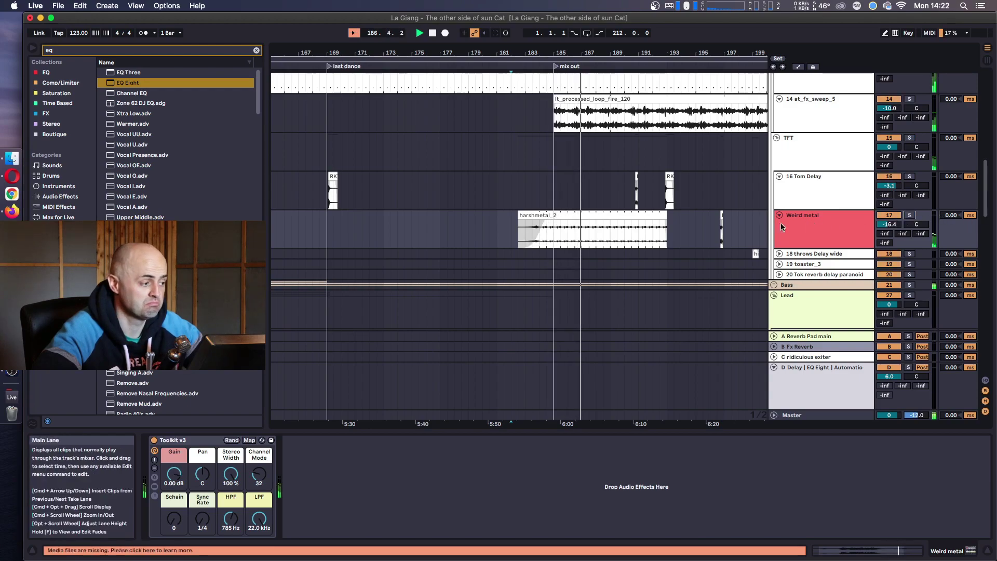
{"action": "key", "text": "space"}
- Change the Weird metal track's colour to white
{"action": "right_click", "coordinate": [808, 223]}
{"action": "left_click", "coordinate": [938, 398]}
{"action": "right_click", "coordinate": [839, 230]}
{"action": "key", "text": "Escape"}
- Delete the bar 183 random fx noise line from the to-do list in TextEdit and close the document
{"action": "key", "text": "super+Tab"}
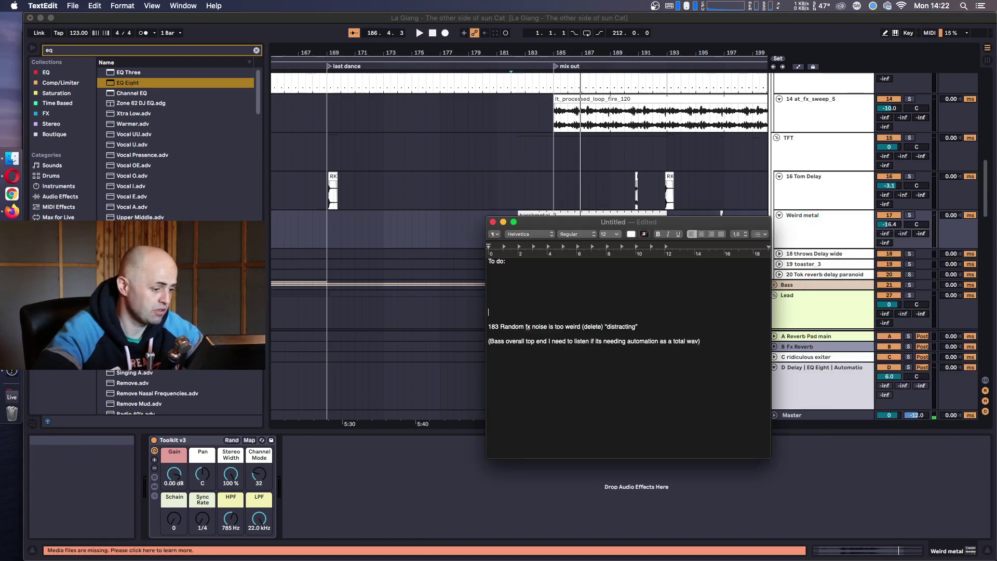
{"action": "left_click_drag", "start_coordinate": [657, 330], "coordinate": [482, 327]}
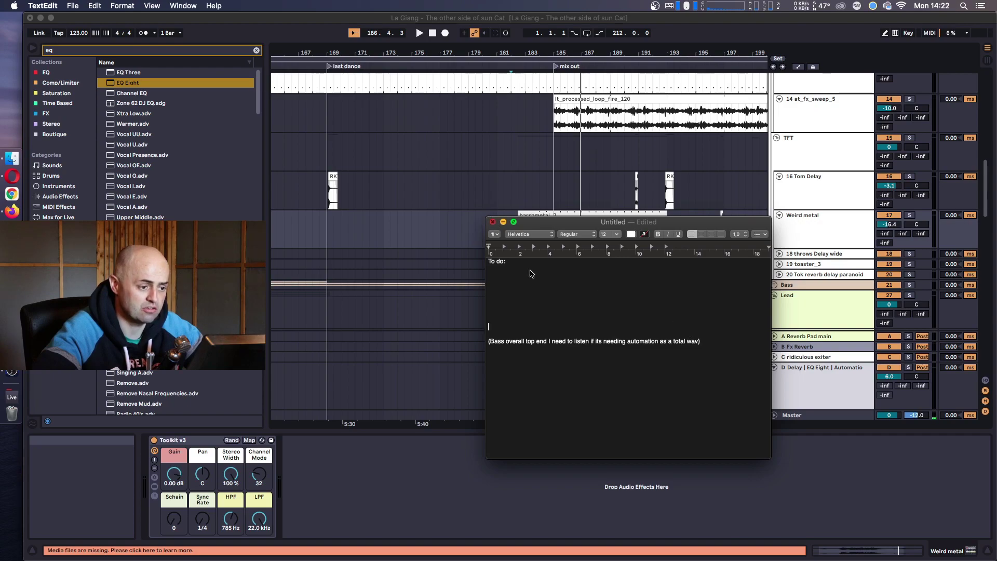
{"action": "key", "text": "super+w"}
{"action": "left_click", "coordinate": [553, 384]}
- Return to Live and fold the Drums, Lead, Melodics and FX groups
{"action": "scroll", "coordinate": [839, 156], "scroll_direction": "up", "scroll_amount": 10}
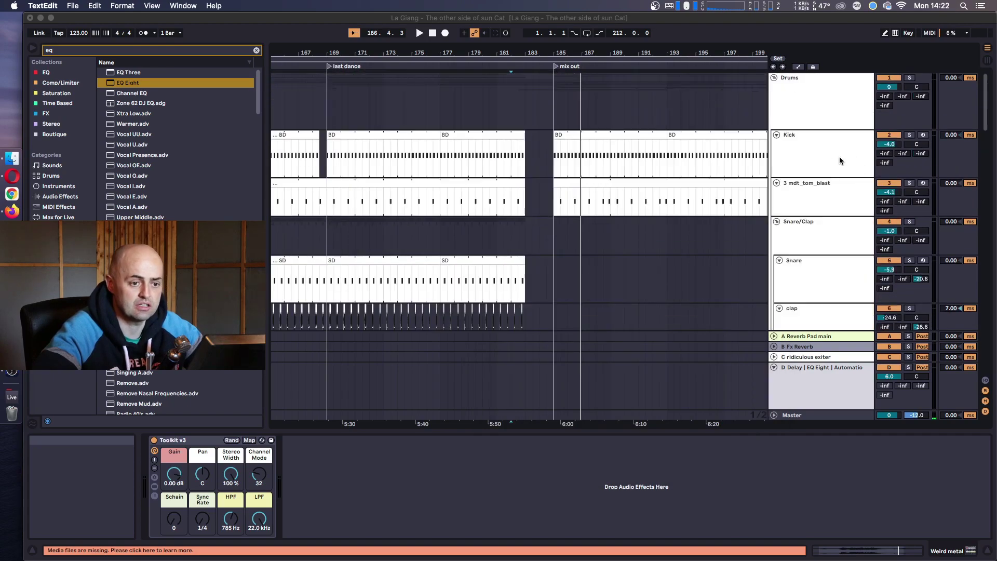
{"action": "left_click", "coordinate": [776, 77]}
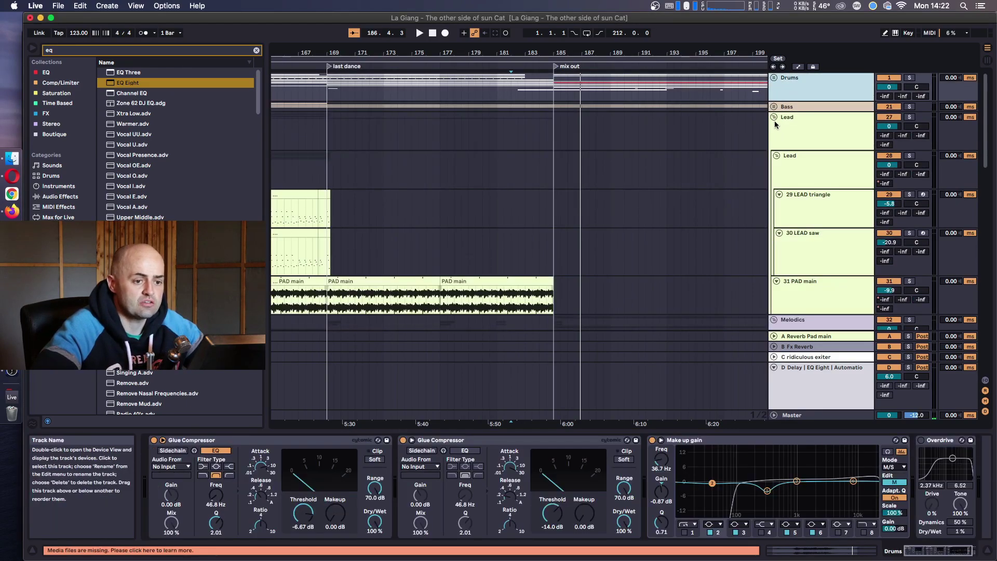
{"action": "left_click", "coordinate": [774, 117]}
{"action": "left_click", "coordinate": [774, 118]}
{"action": "left_click", "coordinate": [774, 117]}
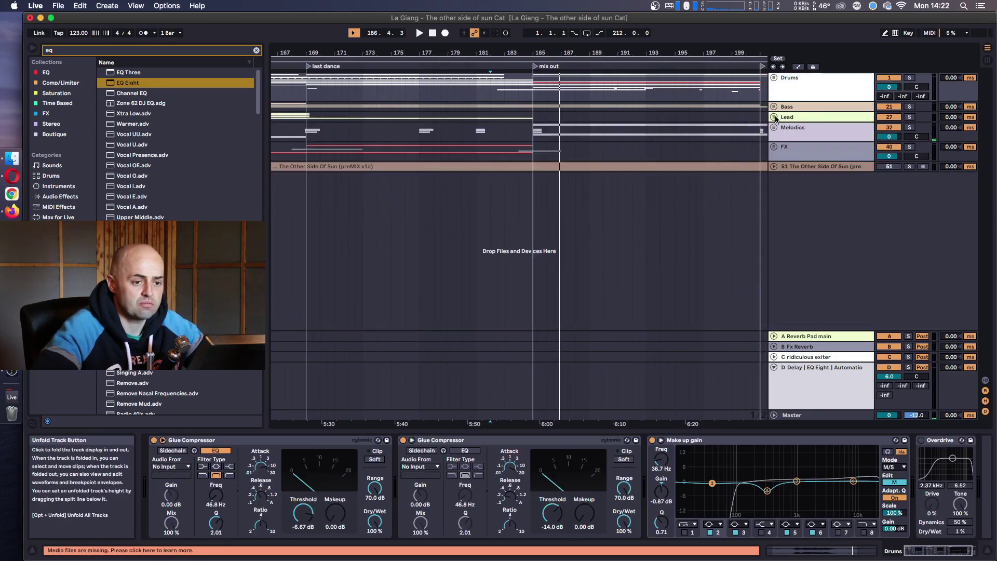
- Unfold the Bass group, select the BASS Yotto Brass track and show its EQ Eight Frequency automation
{"action": "left_click_drag", "start_coordinate": [693, 52], "coordinate": [693, 26]}
{"action": "left_click", "coordinate": [797, 107]}
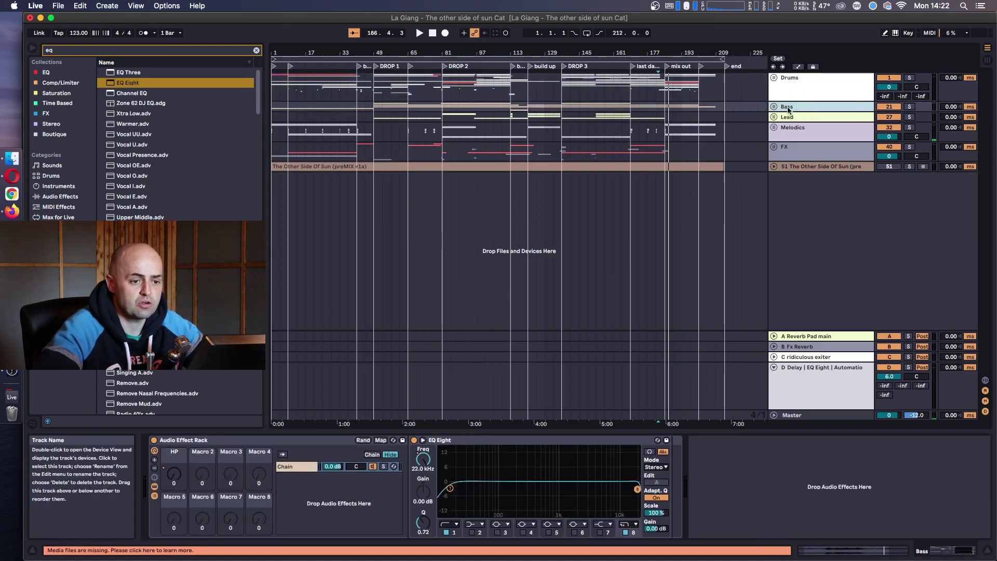
{"action": "left_click", "coordinate": [773, 106]}
{"action": "left_click", "coordinate": [804, 162]}
{"action": "left_click", "coordinate": [799, 192]}
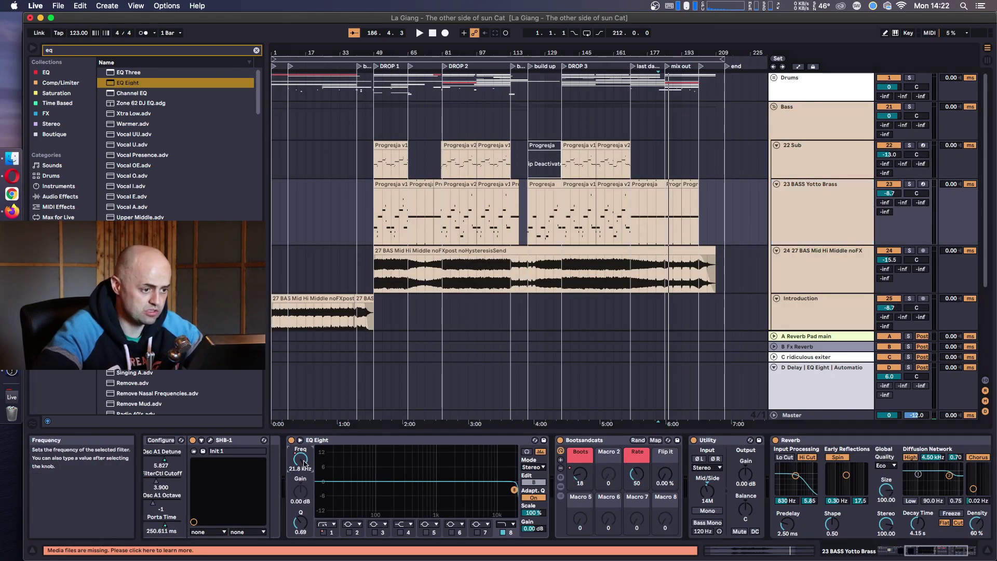
{"action": "key", "text": "a"}
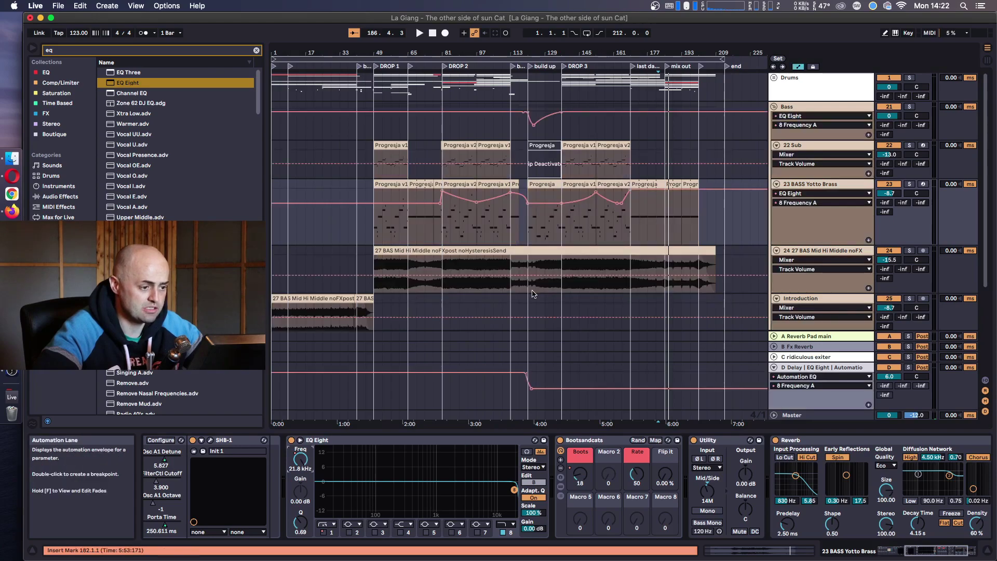
- Play from bar 169 and draw a falling, curved EQ Eight Frequency envelope on BASS Yotto Brass from last dance to the end marker
{"action": "left_click", "coordinate": [629, 210]}
{"action": "key", "text": "space"}
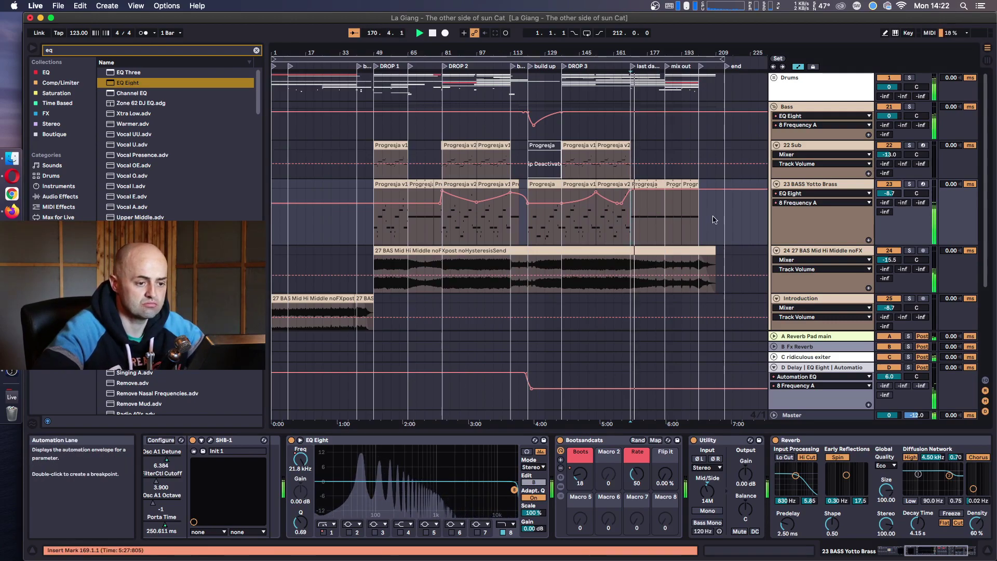
{"action": "left_click_drag", "start_coordinate": [695, 194], "coordinate": [698, 201]}
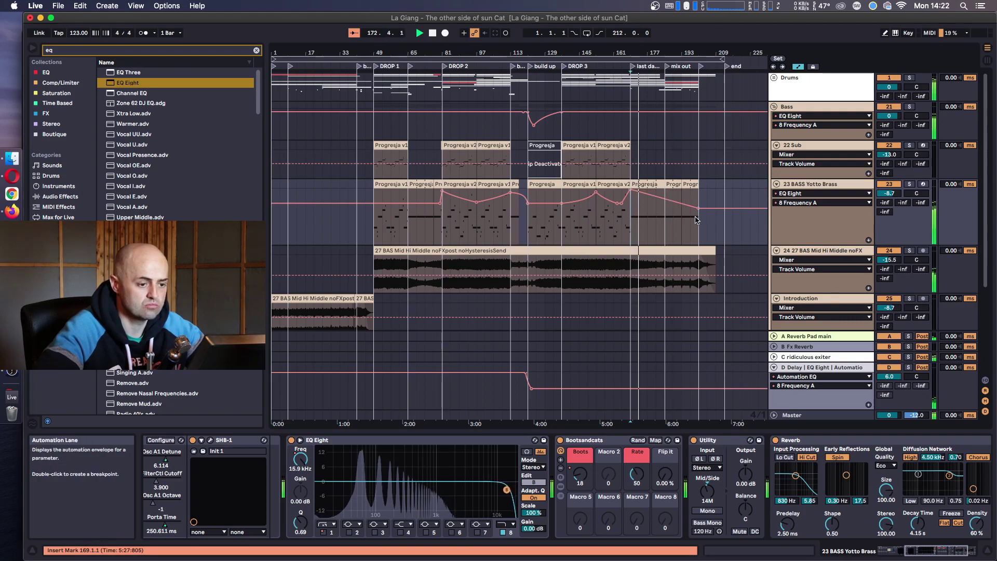
{"action": "left_click_drag", "start_coordinate": [698, 208], "coordinate": [698, 211]}
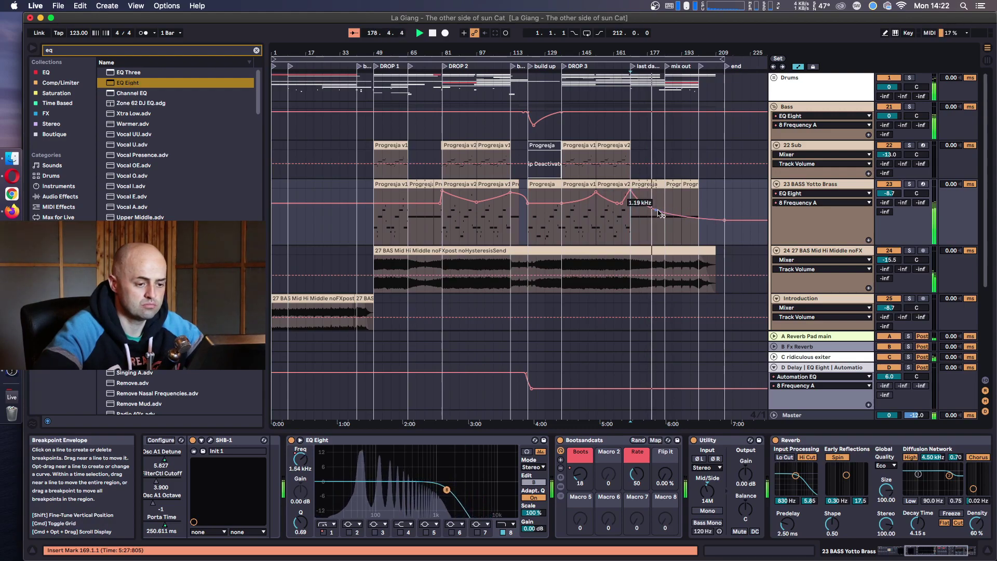
- Play the bass from DROP 1 at bar 49 and from DROP 2 at bar 81 to compare them
{"action": "left_click", "coordinate": [374, 227]}
{"action": "scroll", "coordinate": [410, 327], "scroll_direction": "down", "scroll_amount": 1}
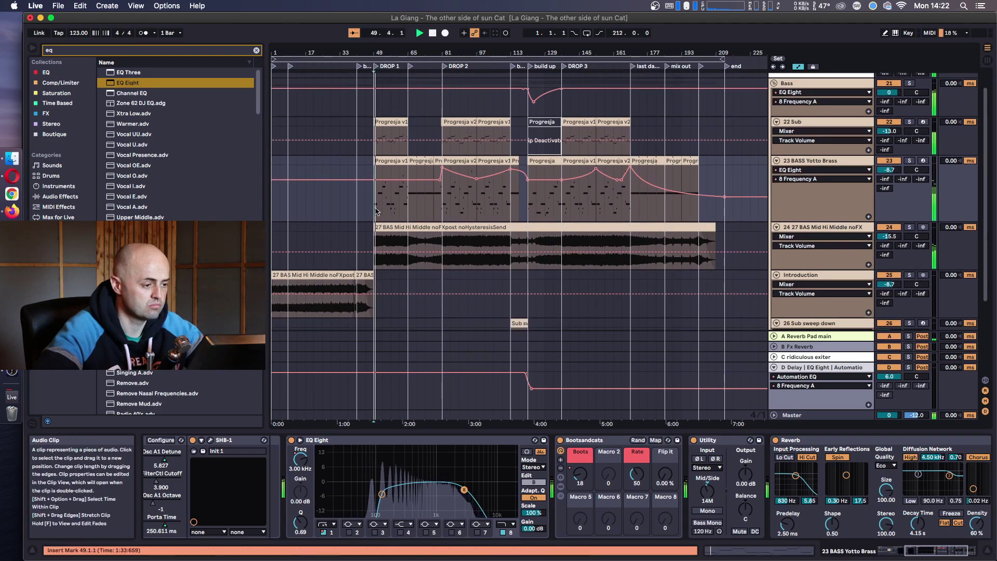
{"action": "left_click_drag", "start_coordinate": [415, 56], "coordinate": [422, 117]}
{"action": "key", "text": "space"}
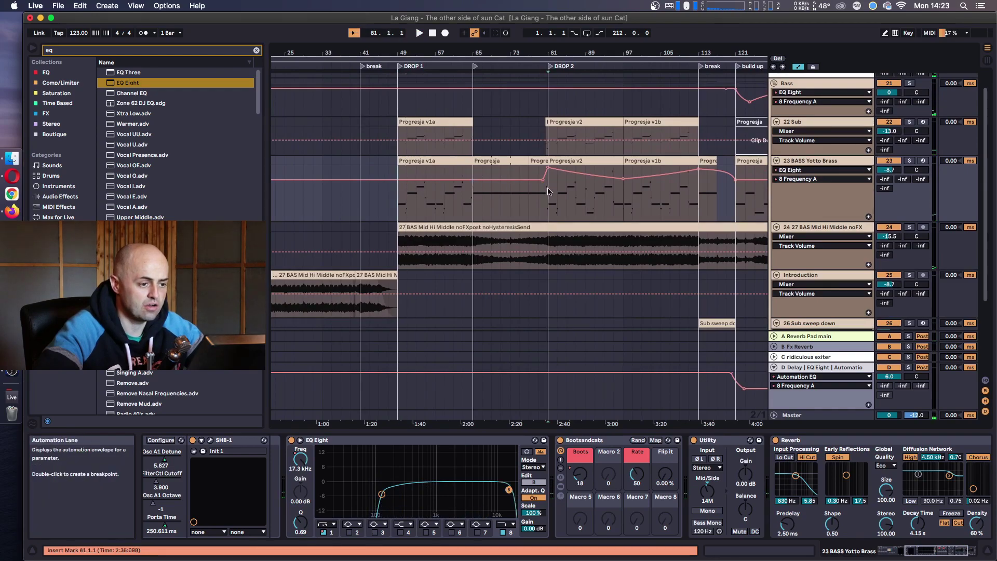
- Try copying the BASS Yotto Brass Frequency automation of bars 81 to 97 to bar 49, curve it and play from bar 47
{"action": "left_click_drag", "start_coordinate": [548, 187], "coordinate": [613, 172]}
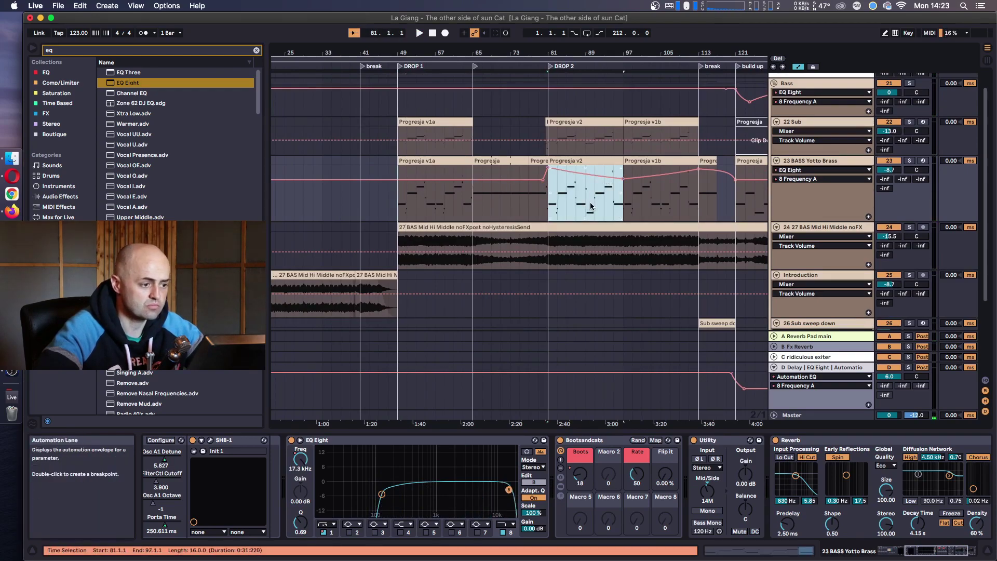
{"action": "left_click", "coordinate": [388, 170]}
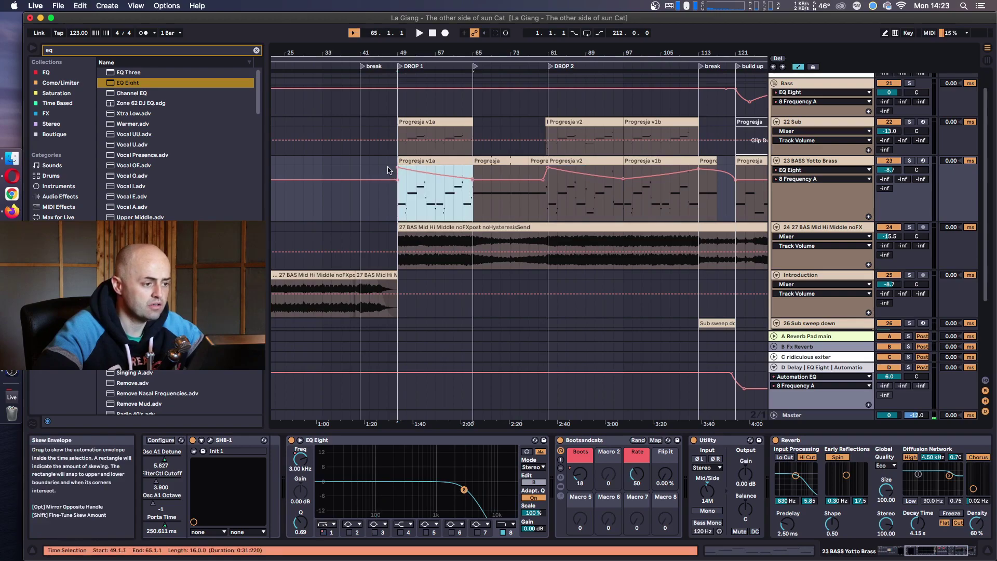
{"action": "key", "text": "space"}
{"action": "scroll", "coordinate": [491, 172], "scroll_direction": "up", "scroll_amount": 3}
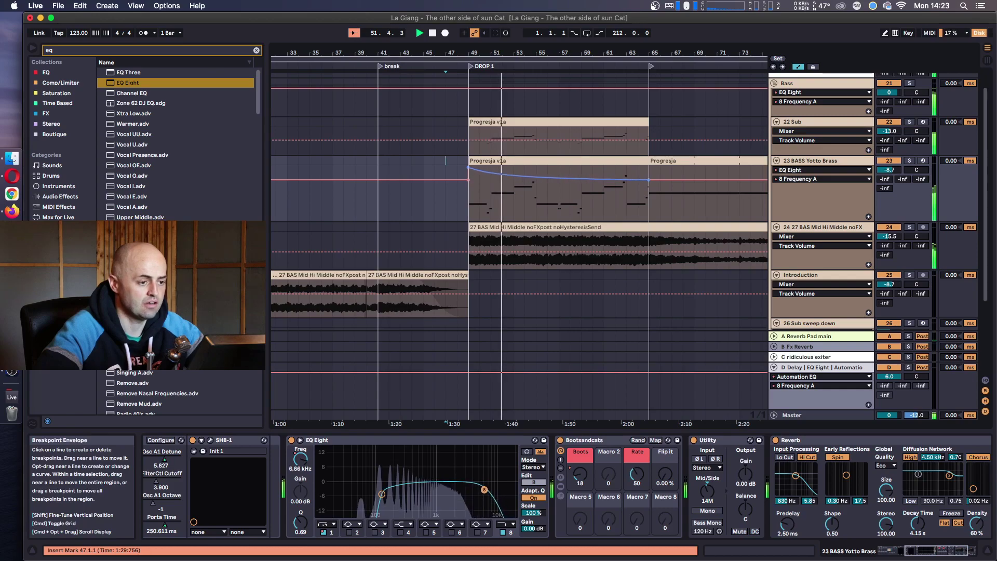
{"action": "left_click", "coordinate": [468, 168]}
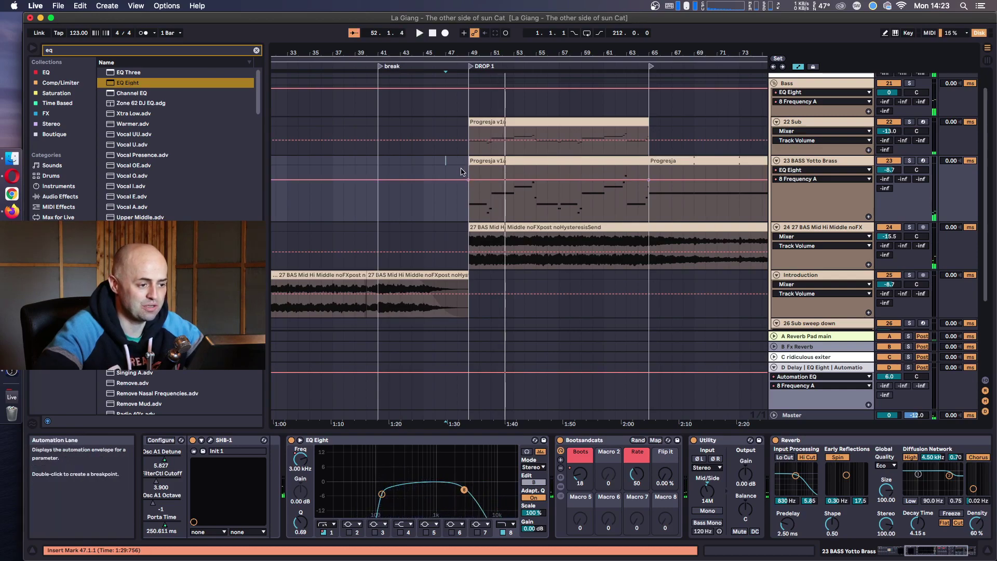
- Play from bar 48 and try to raise the BASS Yotto Brass Frequency envelope around bar 57
{"action": "key", "text": "space"}
{"action": "left_click_drag", "start_coordinate": [517, 423], "coordinate": [332, 400]}
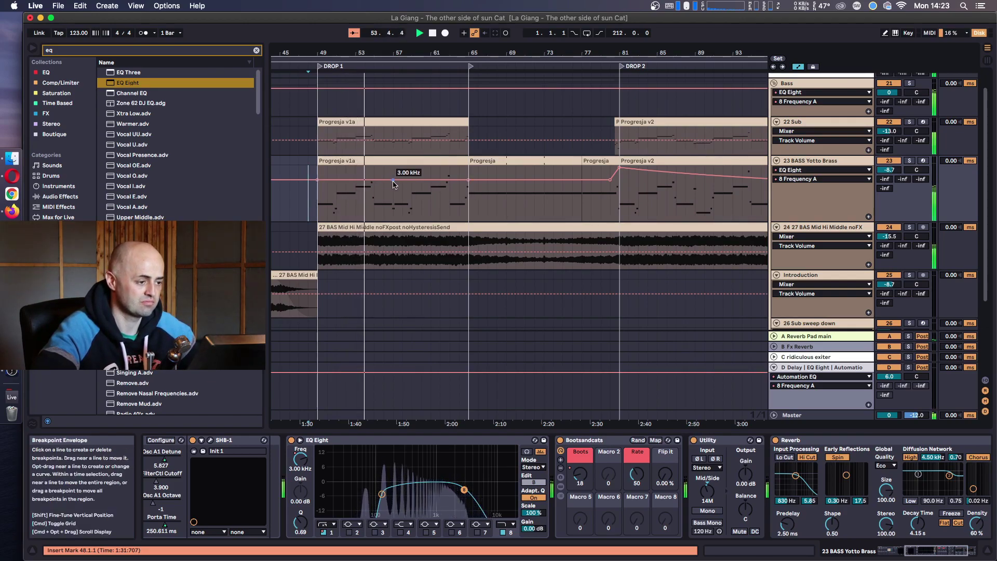
{"action": "left_click_drag", "start_coordinate": [393, 180], "coordinate": [393, 169]}
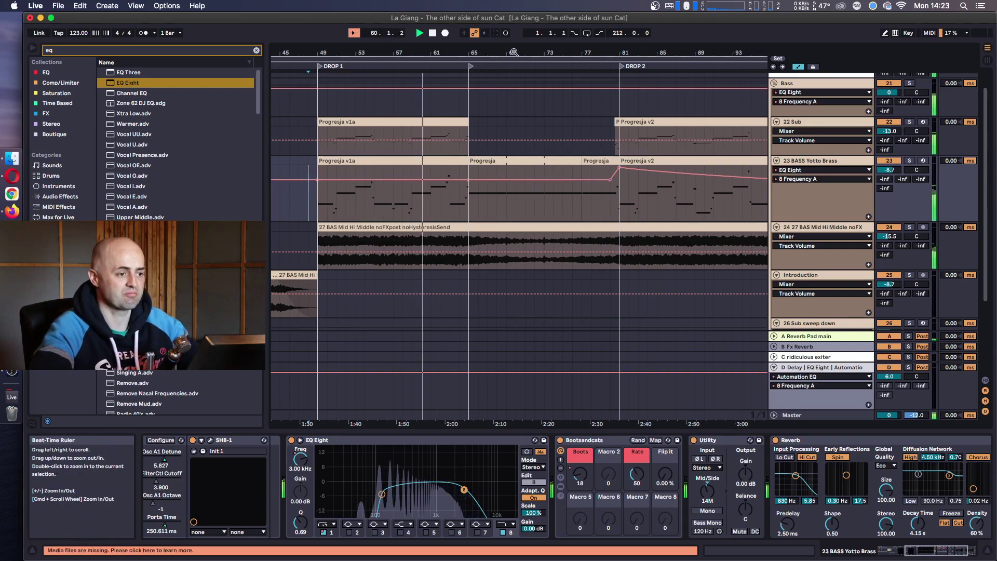
- Fold the Bass group and the D Delay return track, and select the Master track to show its devices
{"action": "scroll", "coordinate": [498, 219], "scroll_direction": "down", "scroll_amount": 5}
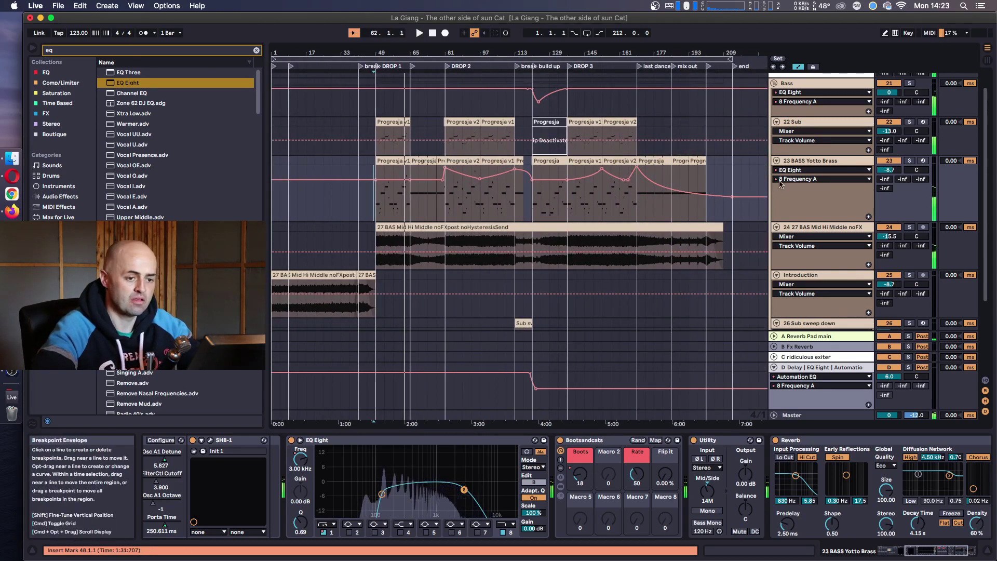
{"action": "scroll", "coordinate": [571, 234], "scroll_direction": "up", "scroll_amount": 5}
{"action": "left_click", "coordinate": [774, 83], "text": "alt"}
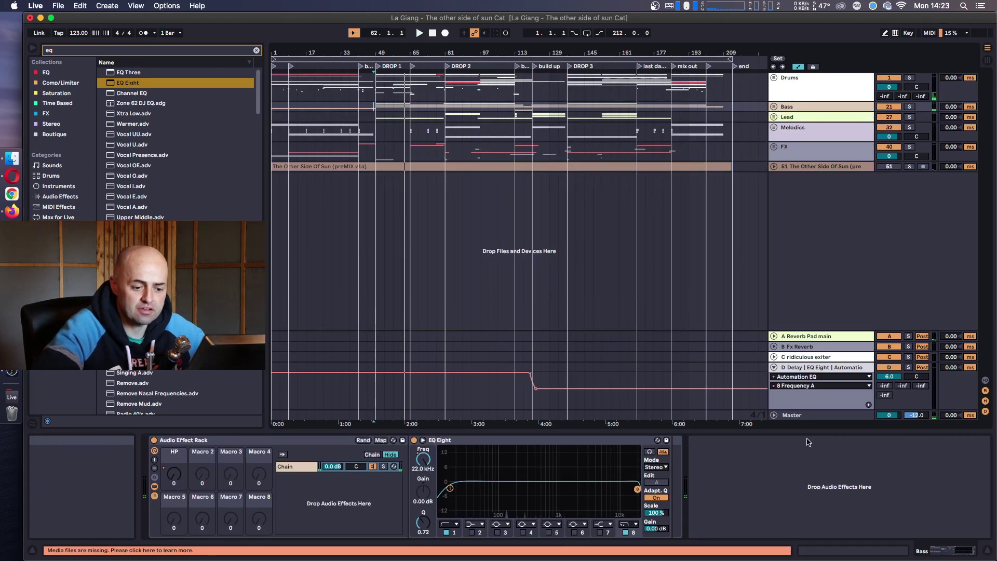
{"action": "left_click", "coordinate": [807, 415]}
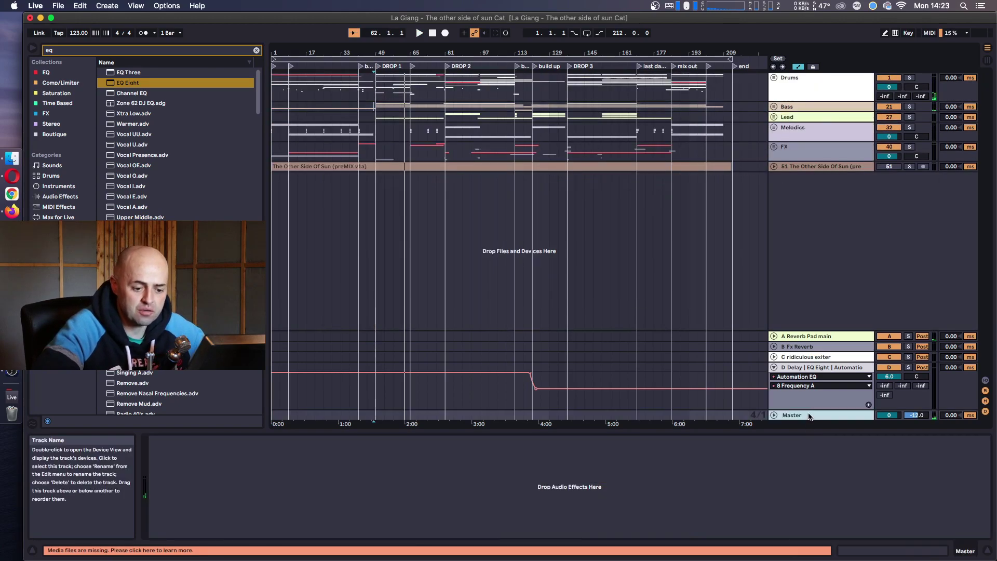
{"action": "left_click", "coordinate": [774, 367]}
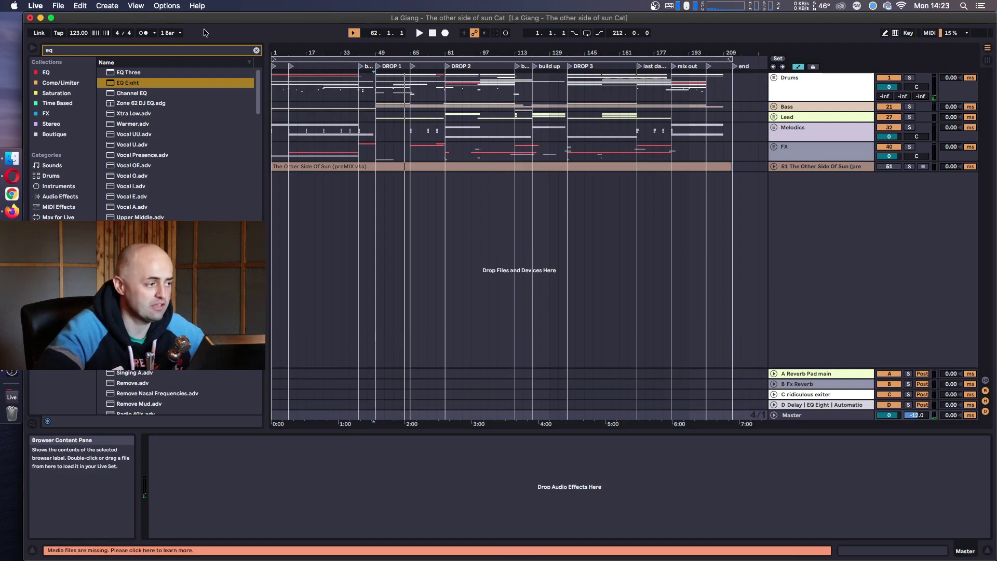
- Unfold the D Delay return and bring its Automation EQ 8 Frequency A envelope back up after the dip at the build up
{"action": "left_click", "coordinate": [773, 404]}
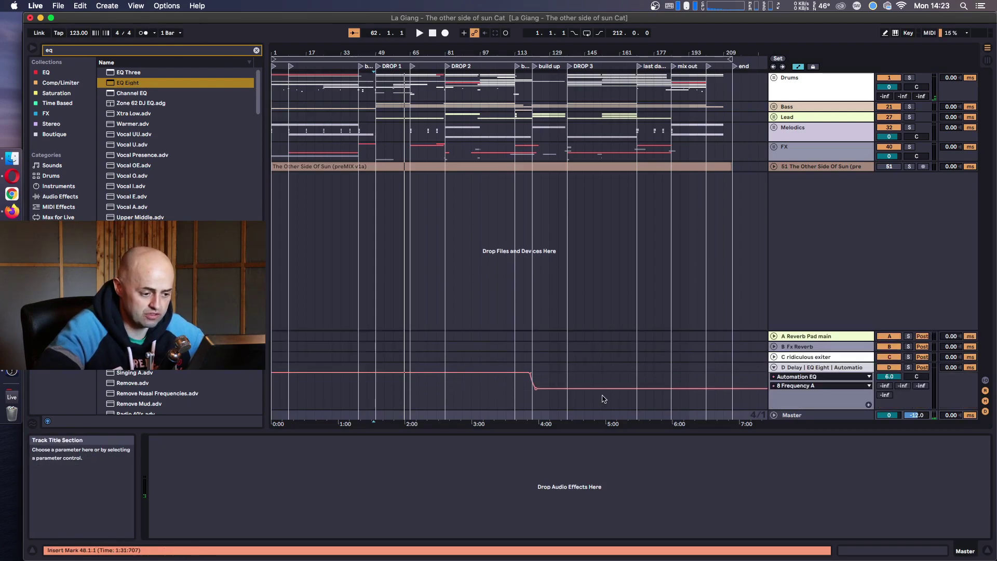
{"action": "left_click", "coordinate": [818, 370]}
{"action": "mouse_move", "coordinate": [555, 389]}
{"action": "left_mouse_down"}
{"action": "mouse_move", "coordinate": [556, 373]}
{"action": "mouse_move", "coordinate": [541, 377]}
{"action": "left_mouse_up"}
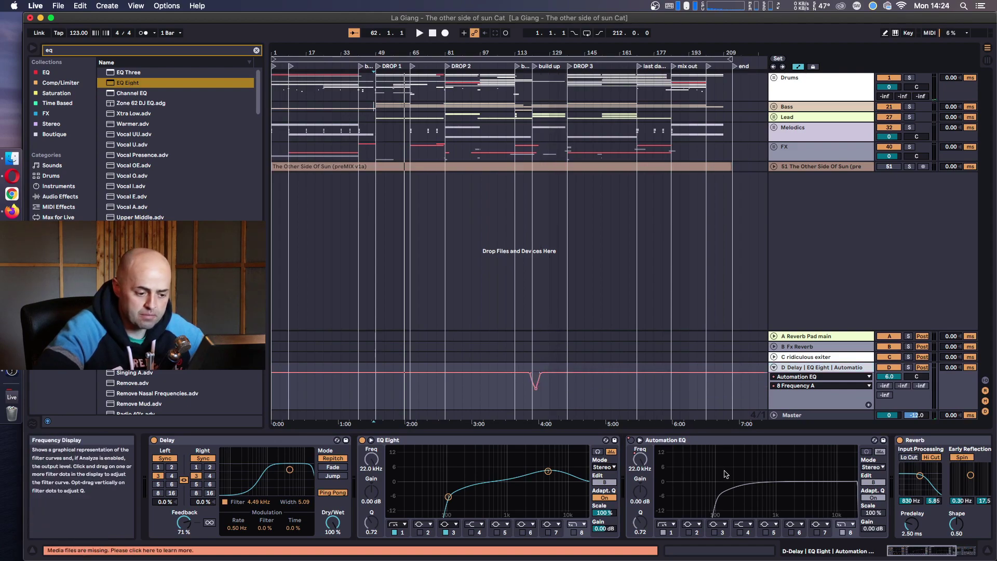
- Find the stock Limiter in the browser and add it to the Master track
{"action": "left_click", "coordinate": [791, 415]}
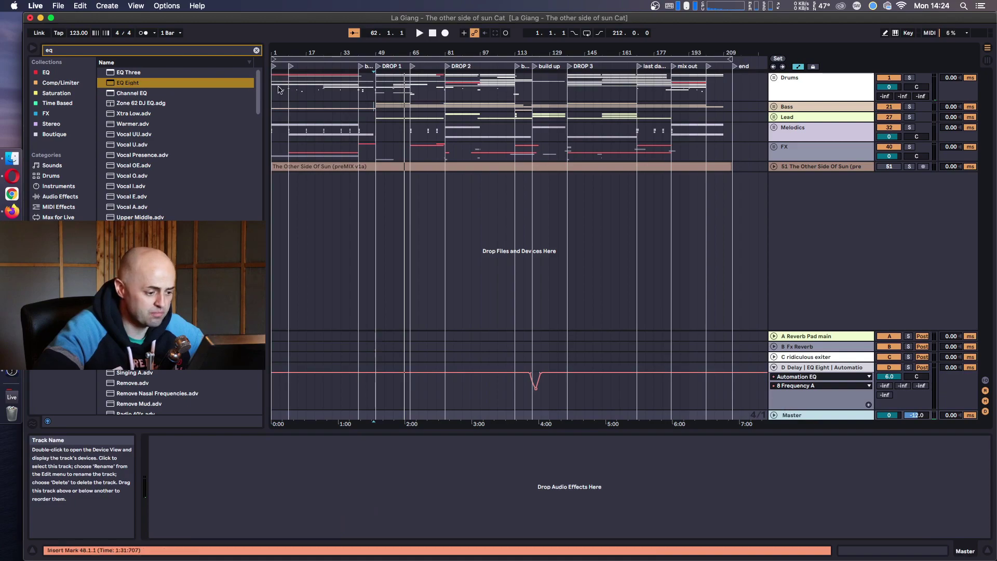
{"action": "left_click", "coordinate": [126, 50]}
{"action": "type", "text": "limiter"}
{"action": "left_click_drag", "start_coordinate": [124, 72], "coordinate": [467, 493]}
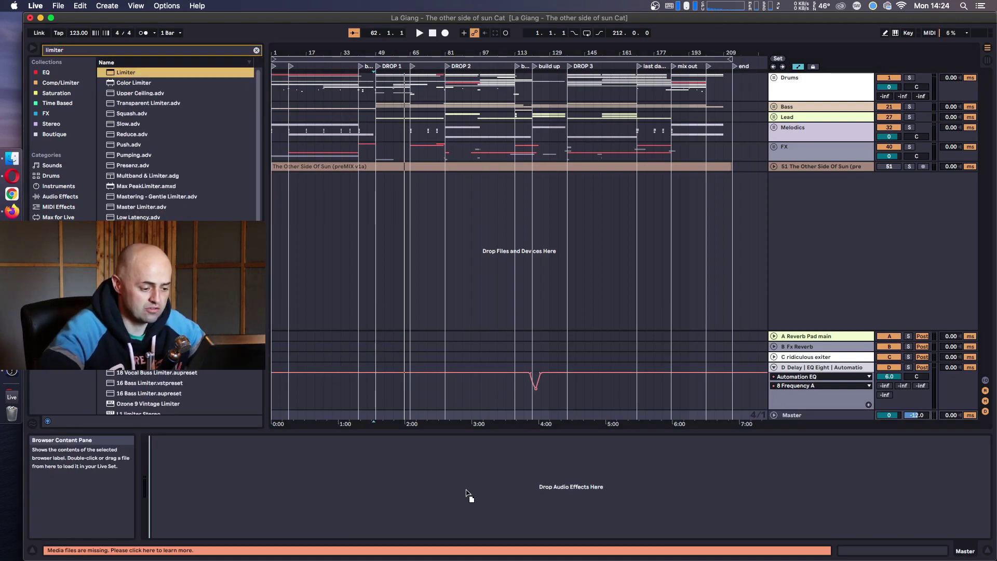
- Add Youlean Loudness Meter 2 after the Master Limiter and set the Limiter's ceiling to -1.00 dB
{"action": "left_click", "coordinate": [256, 51]}
{"action": "type", "text": "youlean"}
{"action": "left_click", "coordinate": [147, 96]}
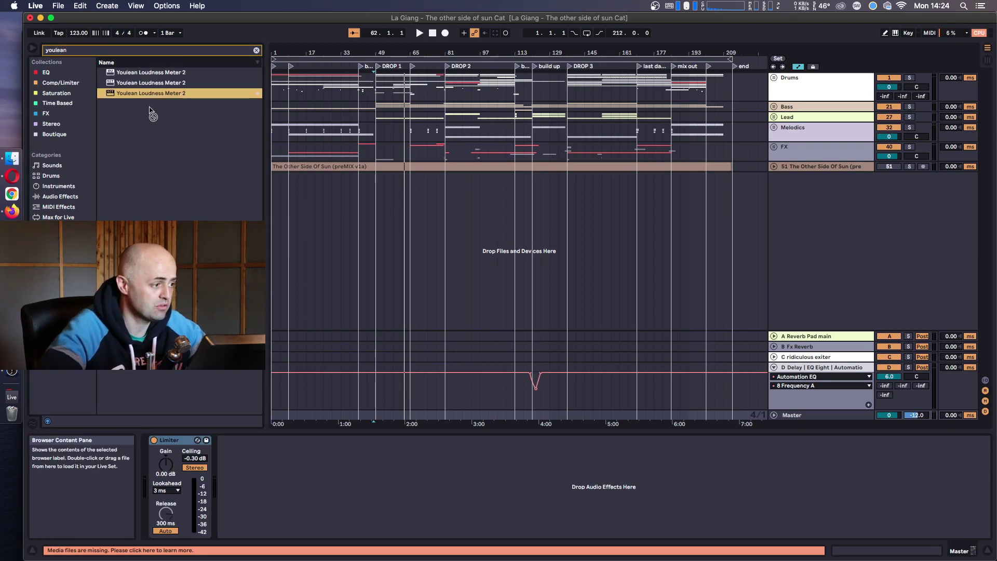
{"action": "left_click_drag", "start_coordinate": [246, 545], "coordinate": [231, 504]}
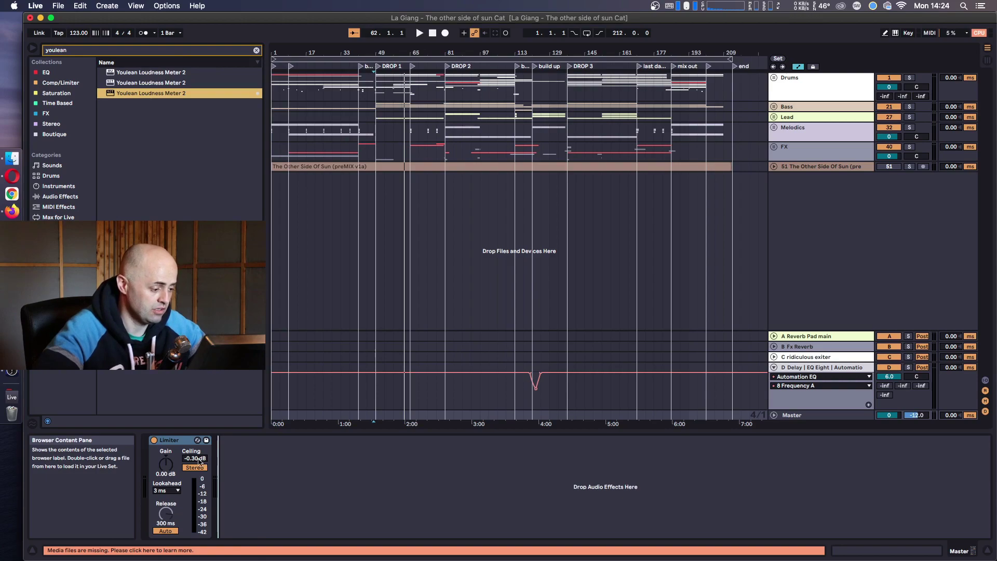
{"action": "left_click_drag", "start_coordinate": [199, 460], "coordinate": [199, 460]}
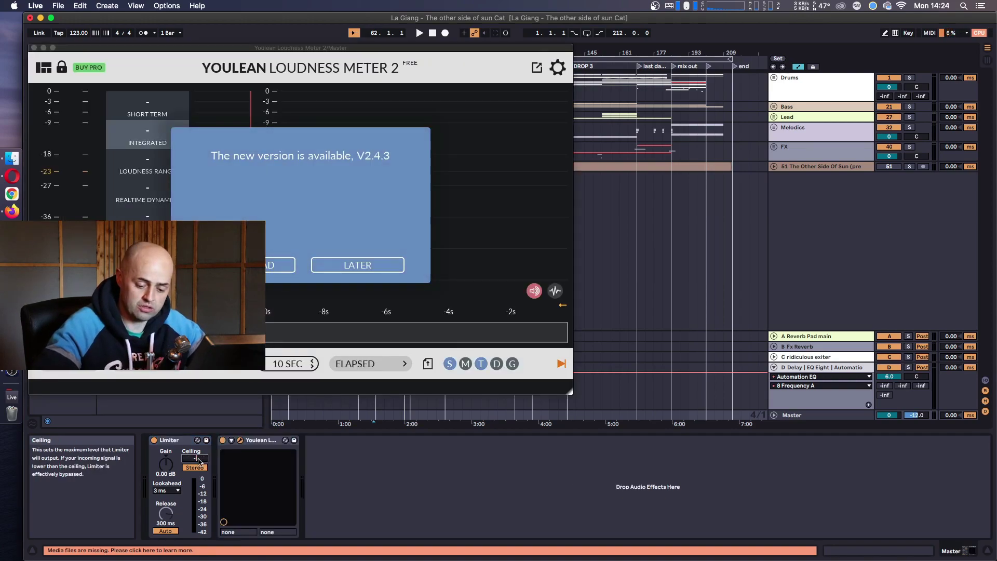
- Dismiss the loudness meter's update notice and close its plug-in window
{"action": "left_click_drag", "start_coordinate": [394, 49], "coordinate": [890, 79]}
{"action": "left_click", "coordinate": [877, 296]}
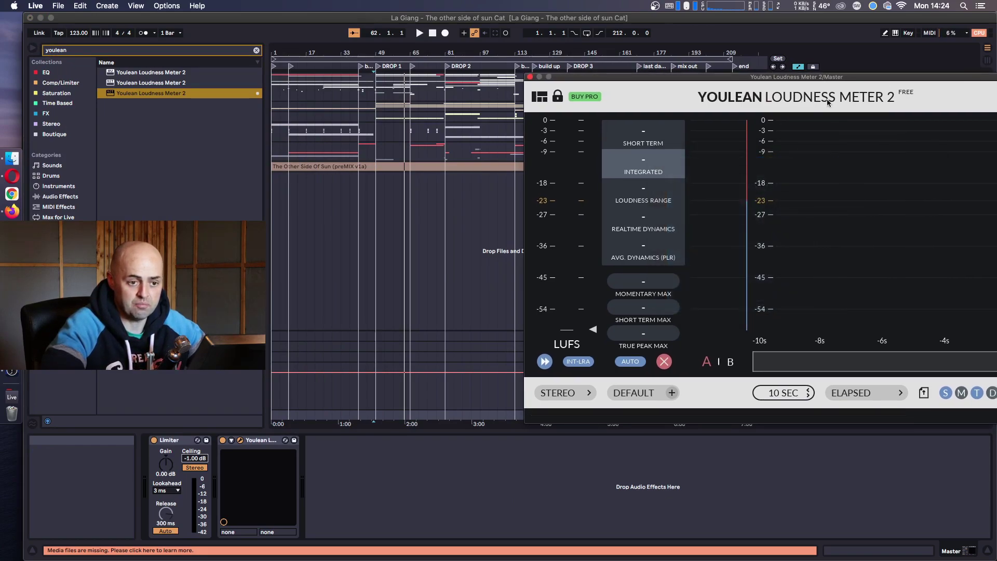
{"action": "left_click_drag", "start_coordinate": [808, 81], "coordinate": [922, 69]}
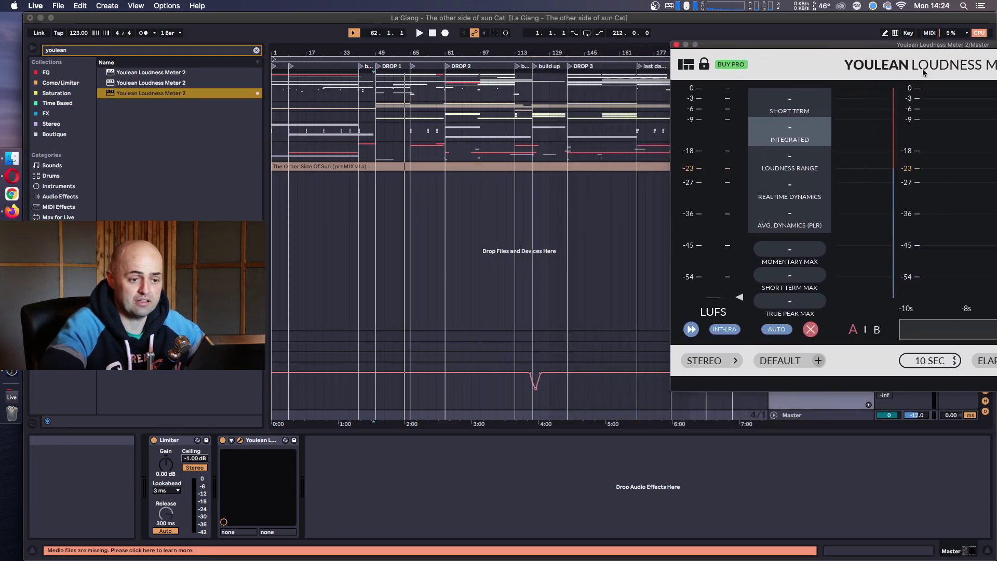
{"action": "left_click_drag", "start_coordinate": [779, 49], "coordinate": [858, 64]}
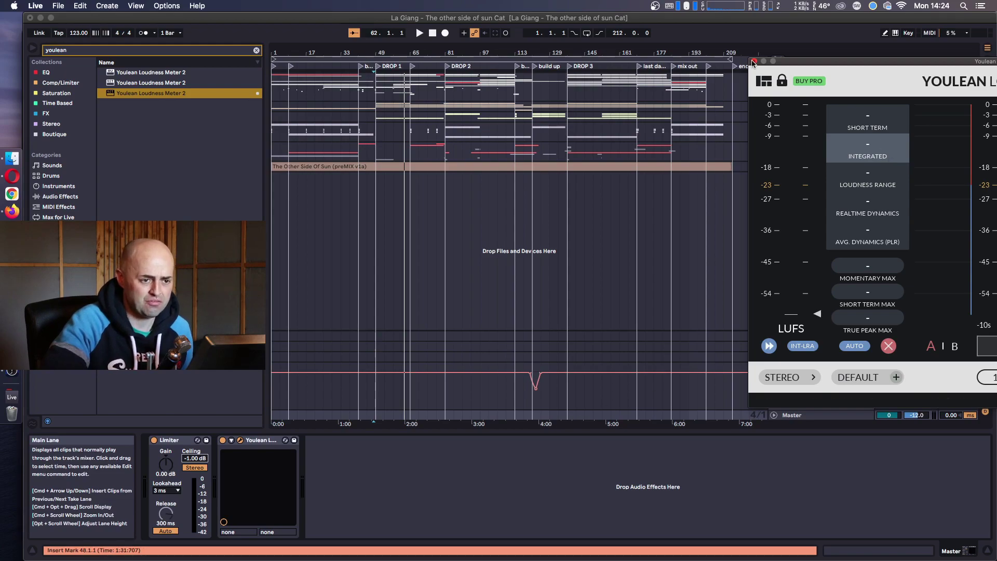
{"action": "left_click_drag", "start_coordinate": [783, 63], "coordinate": [820, 66]}
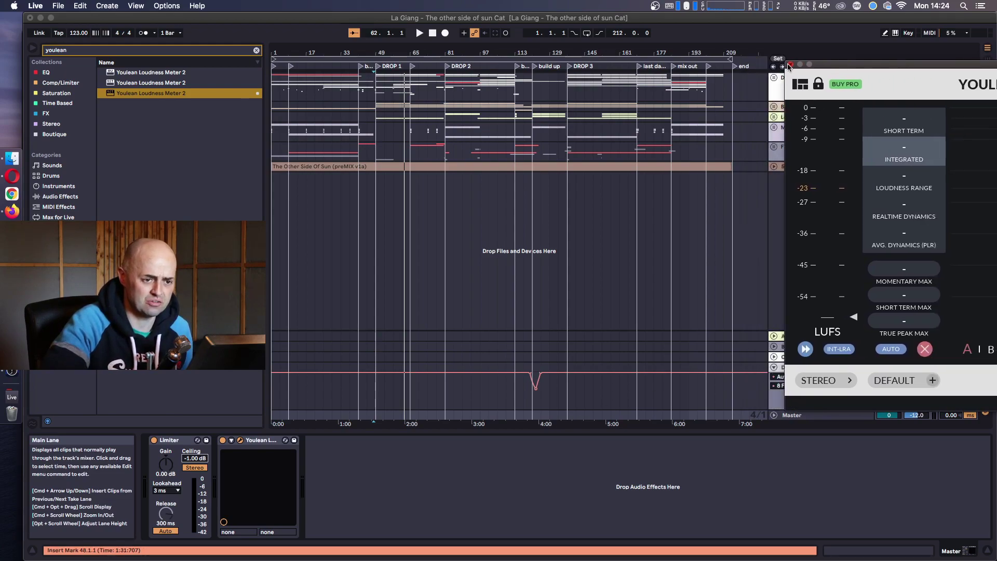
{"action": "left_click", "coordinate": [789, 64]}
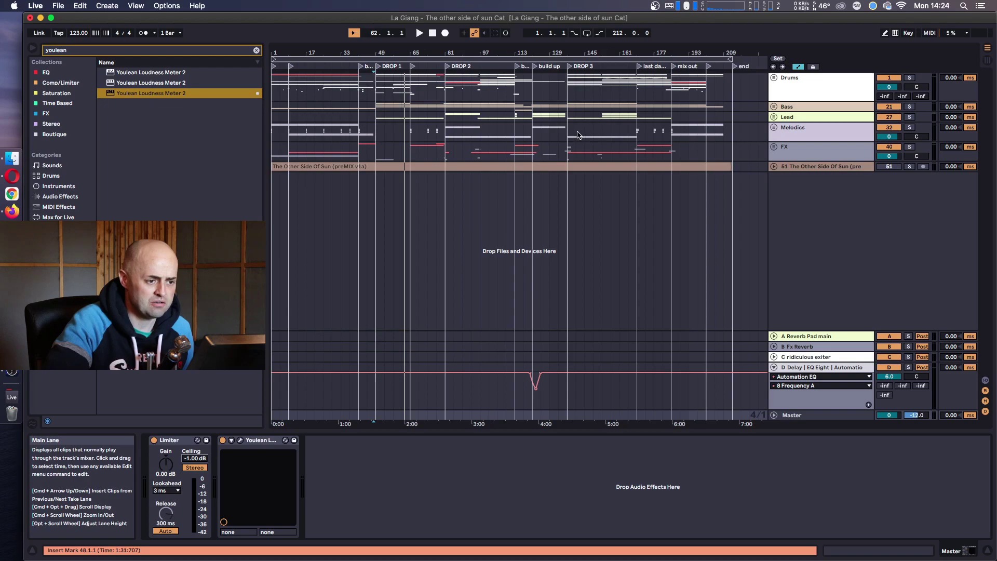
- Loop the second half of DROP 3, bars 153 to 169
{"action": "left_click_drag", "start_coordinate": [570, 133], "coordinate": [629, 136]}
{"action": "left_click", "coordinate": [610, 132]}
{"action": "key", "text": "super+l"}
- Set the Master Limiter's lookahead to 1.5 ms and its gain to 9.30 dB while playing the loop
{"action": "left_click", "coordinate": [819, 416]}
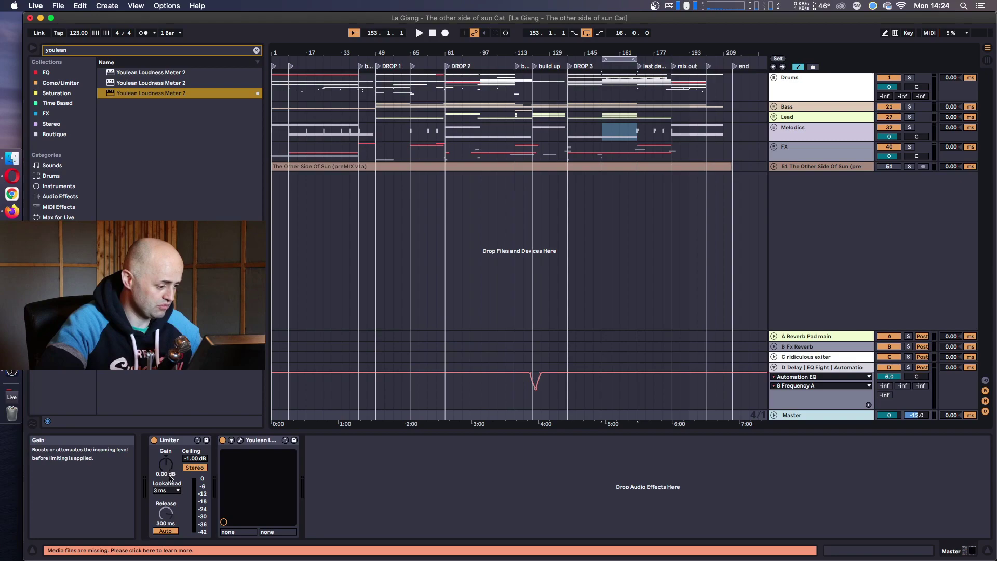
{"action": "left_click", "coordinate": [166, 490]}
{"action": "left_click", "coordinate": [167, 493]}
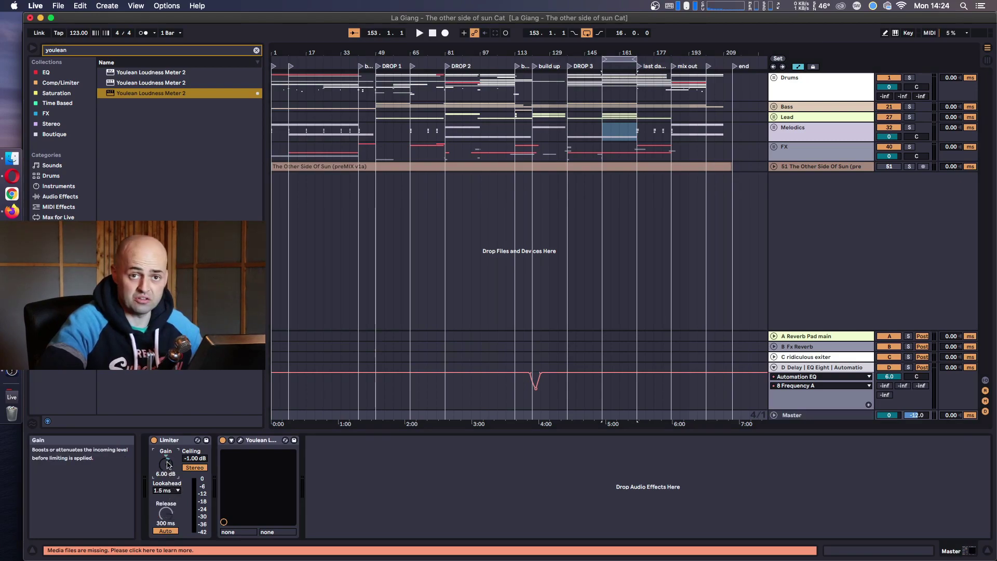
{"action": "key", "text": "space"}
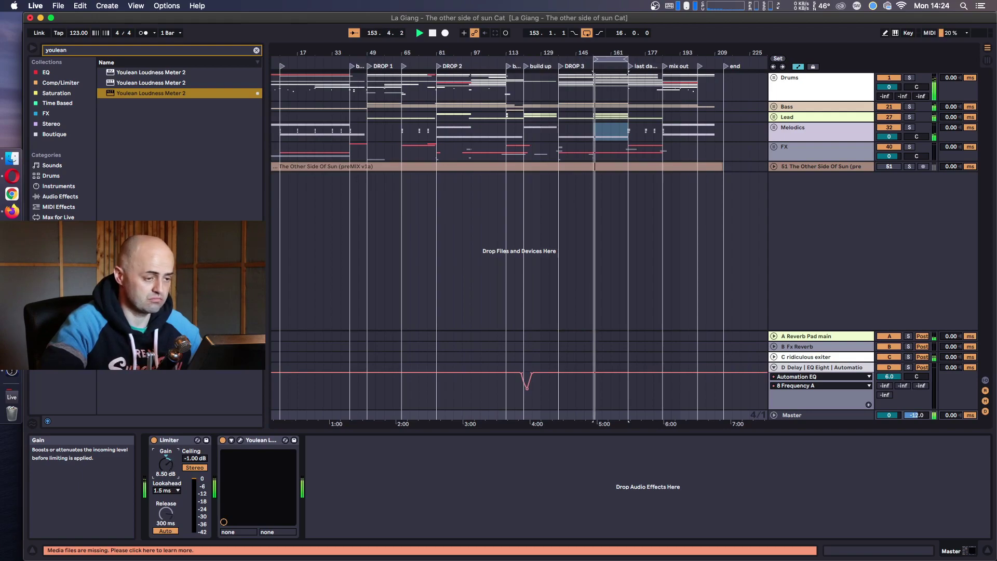
{"action": "scroll", "coordinate": [166, 466], "scroll_direction": "down", "scroll_amount": 3}
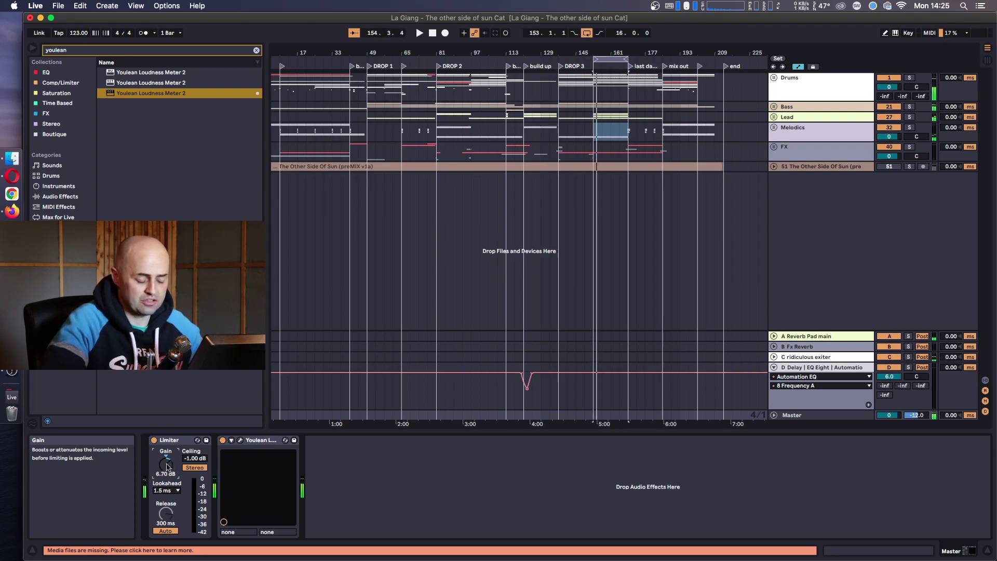
{"action": "key", "text": "space"}
{"action": "mouse_move", "coordinate": [167, 465]}
{"action": "left_mouse_down"}
{"action": "mouse_move", "coordinate": [167, 452]}
{"action": "mouse_move", "coordinate": [166, 469]}
{"action": "left_mouse_up"}
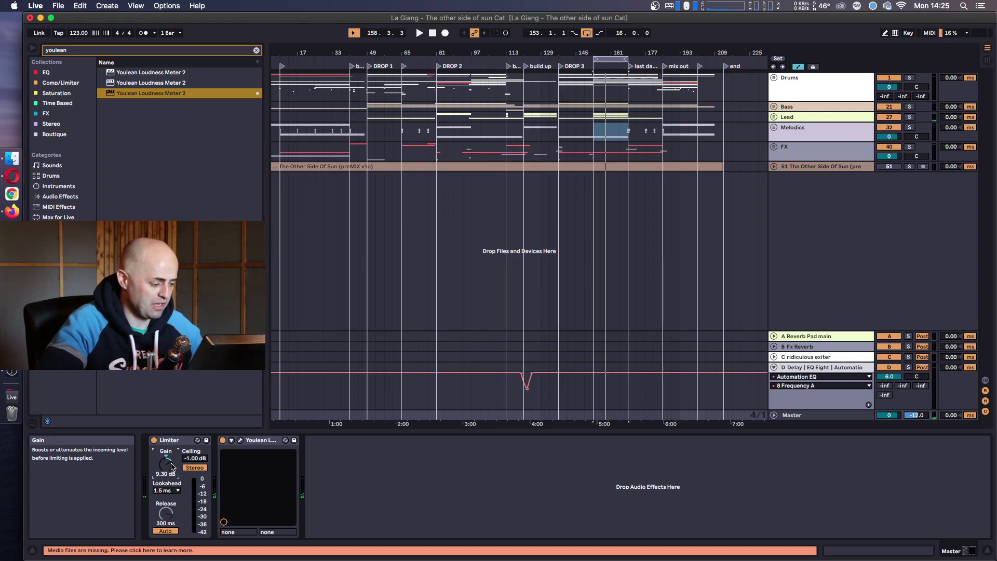
- Move the loop to the start of DROP 3, play it, and extend the loop to cover bars 137 to 169
{"action": "left_click_drag", "start_coordinate": [614, 60], "coordinate": [579, 61]}
{"action": "key", "text": "space"}
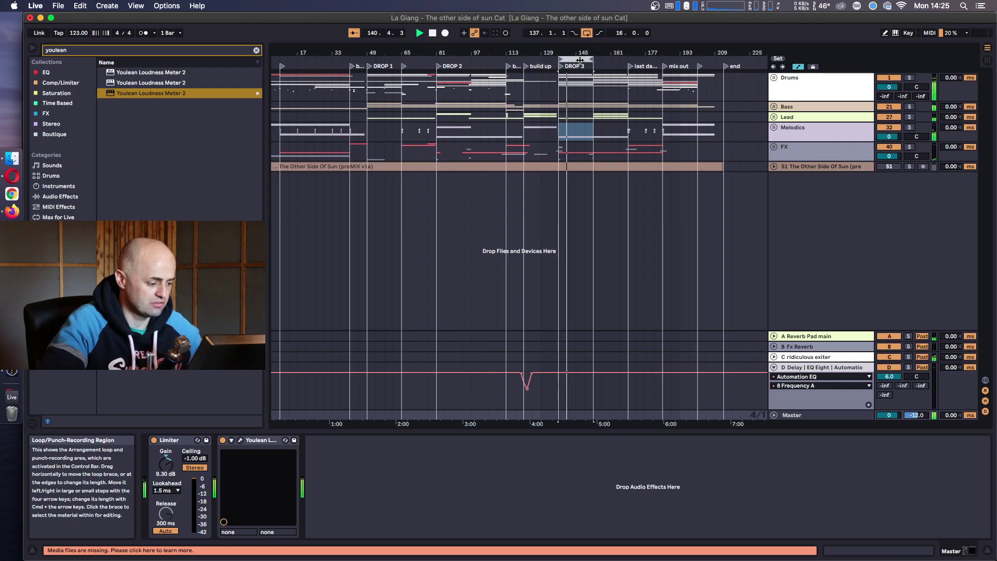
{"action": "key", "text": "space"}
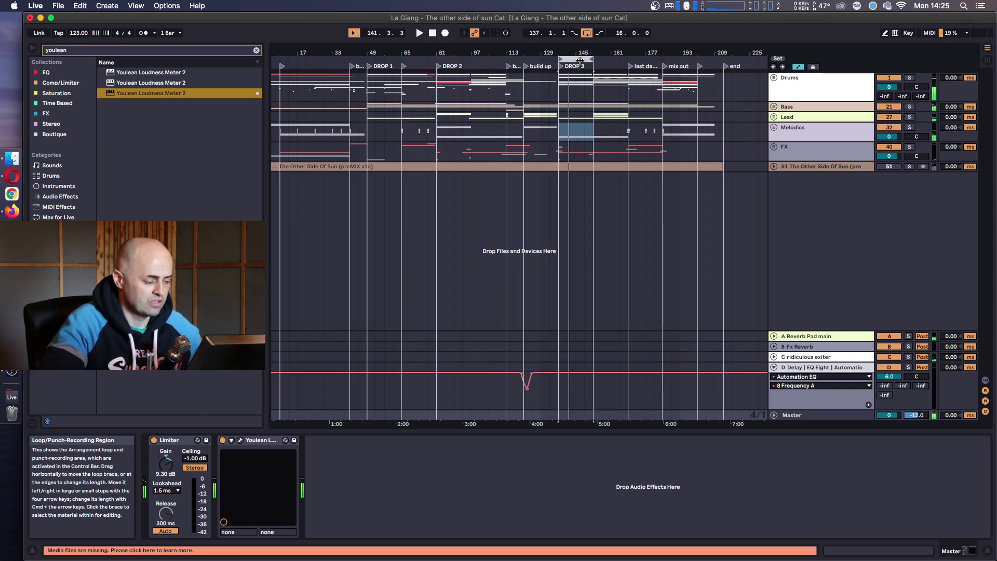
{"action": "left_click", "coordinate": [579, 60]}
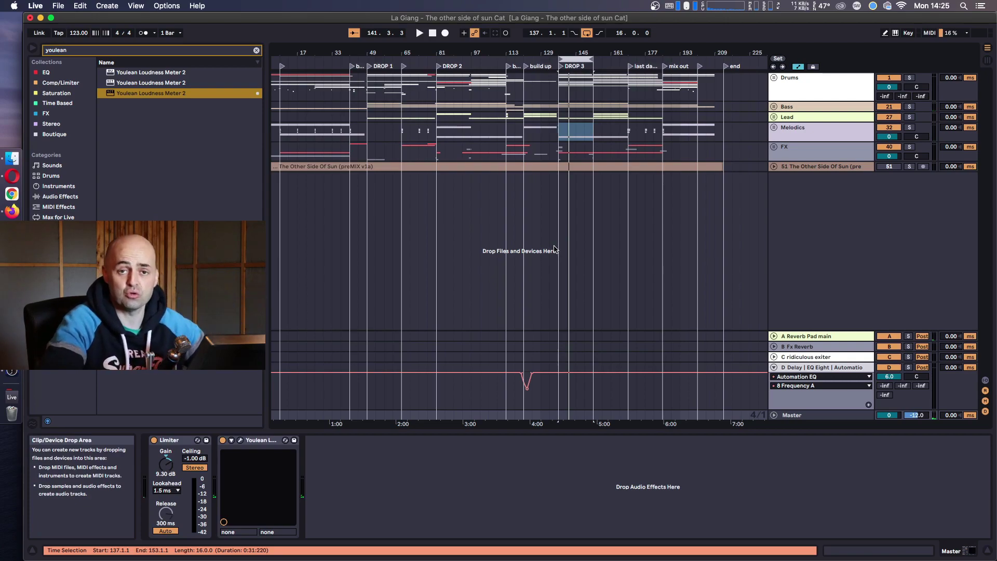
{"action": "left_click_drag", "start_coordinate": [593, 59], "coordinate": [628, 59]}
- Play the mix from bar 153 and measure the Master's loudness with Youlean Loudness Meter 2
{"action": "left_click", "coordinate": [593, 100]}
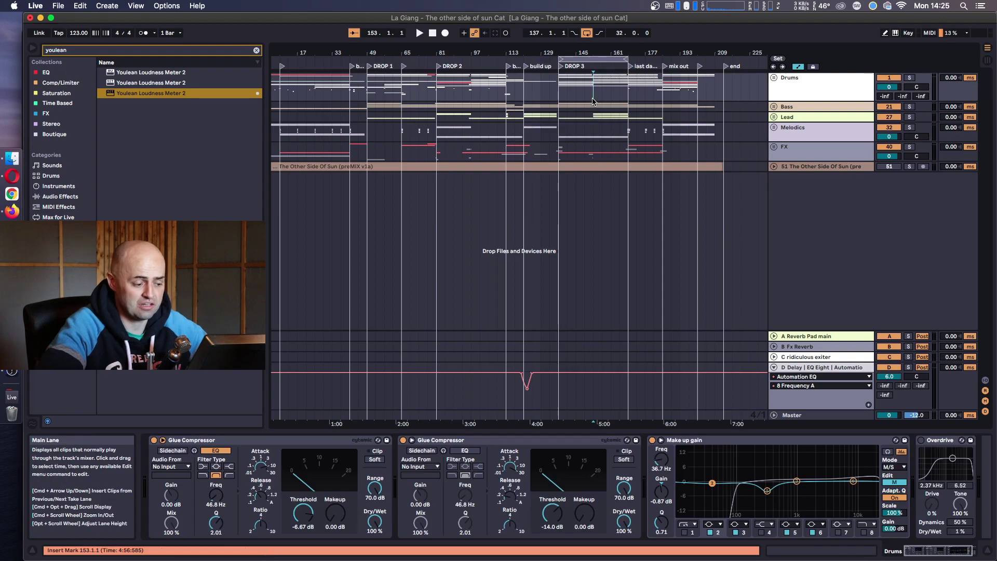
{"action": "left_click", "coordinate": [810, 415]}
{"action": "key", "text": "space"}
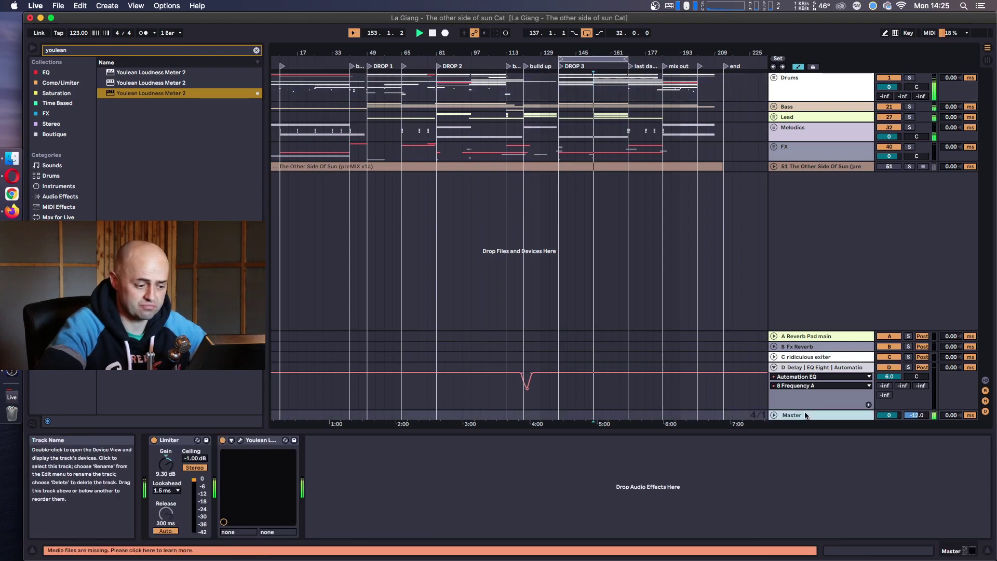
{"action": "left_click", "coordinate": [240, 440]}
{"action": "left_click_drag", "start_coordinate": [582, 66], "coordinate": [933, 56]}
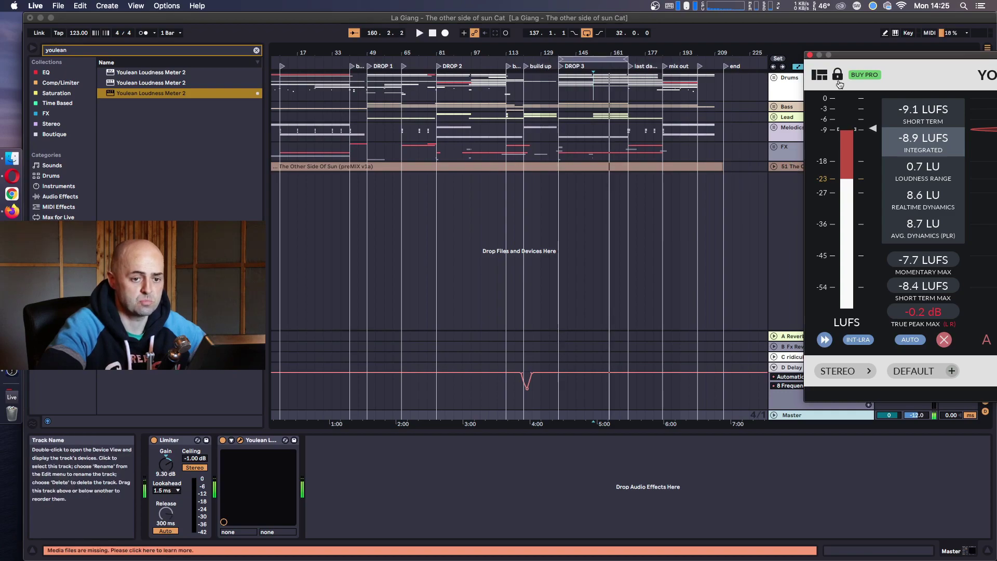
{"action": "left_click", "coordinate": [810, 55]}
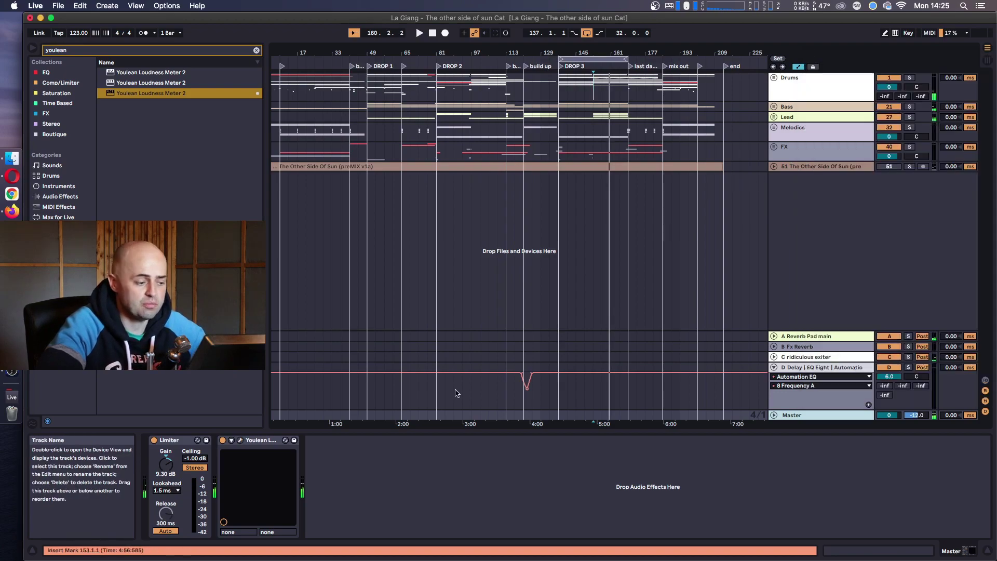
- Unfold the preMIX v1a reference track, copy the Youlean meter onto it and reset its track volume to 0 dB
{"action": "left_click", "coordinate": [773, 166]}
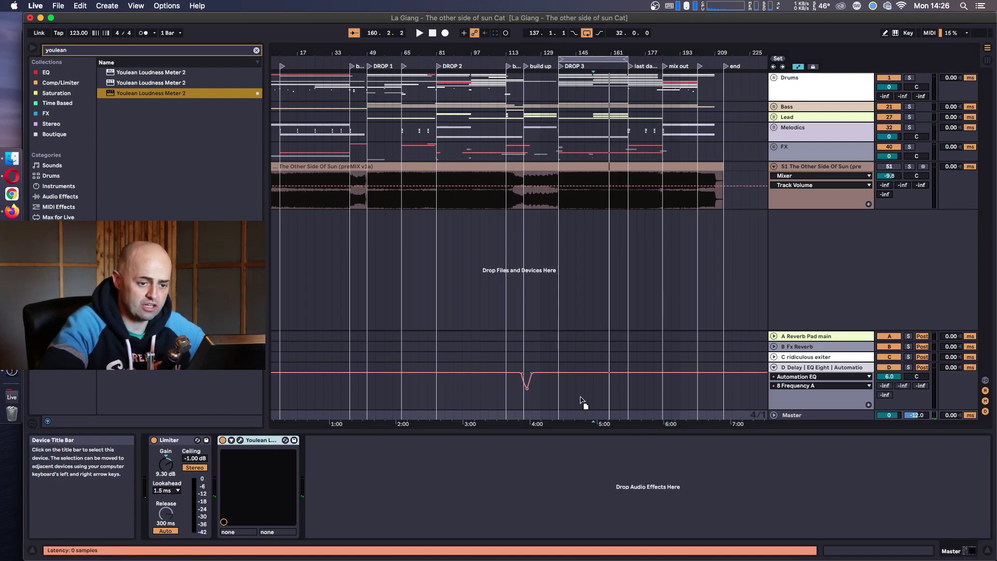
{"action": "key", "text": "Up"}
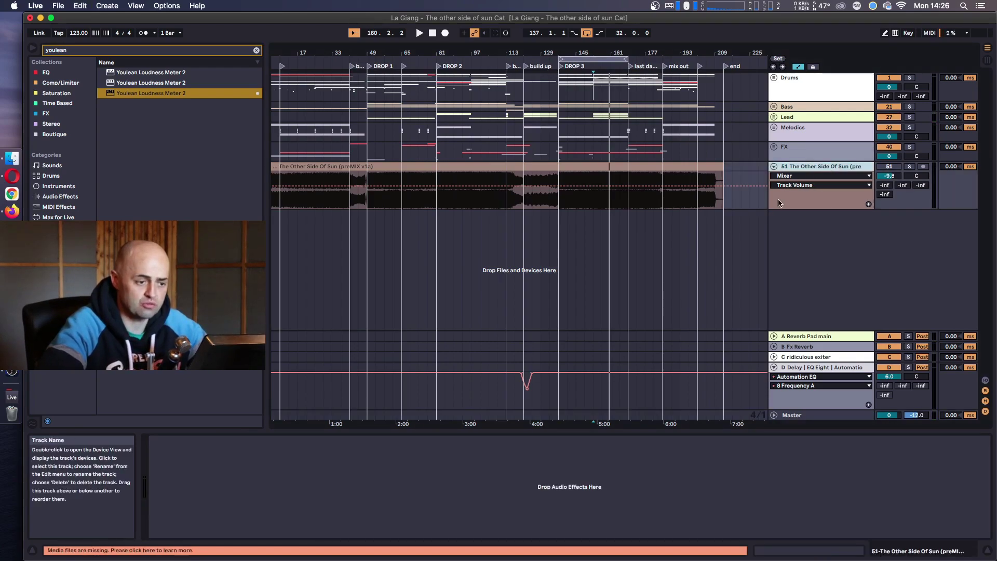
{"action": "key", "text": "Return"}
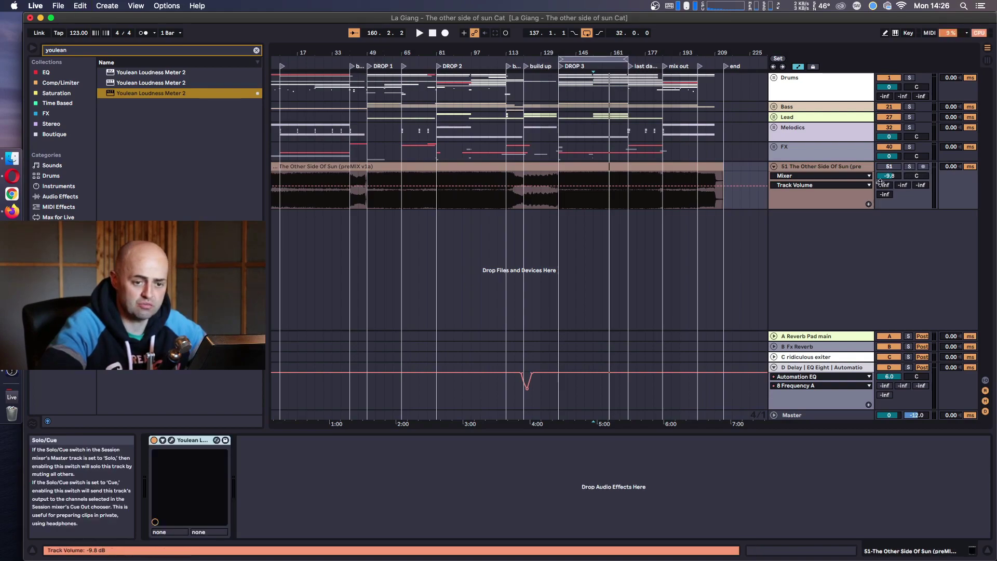
{"action": "key", "text": "Delete"}
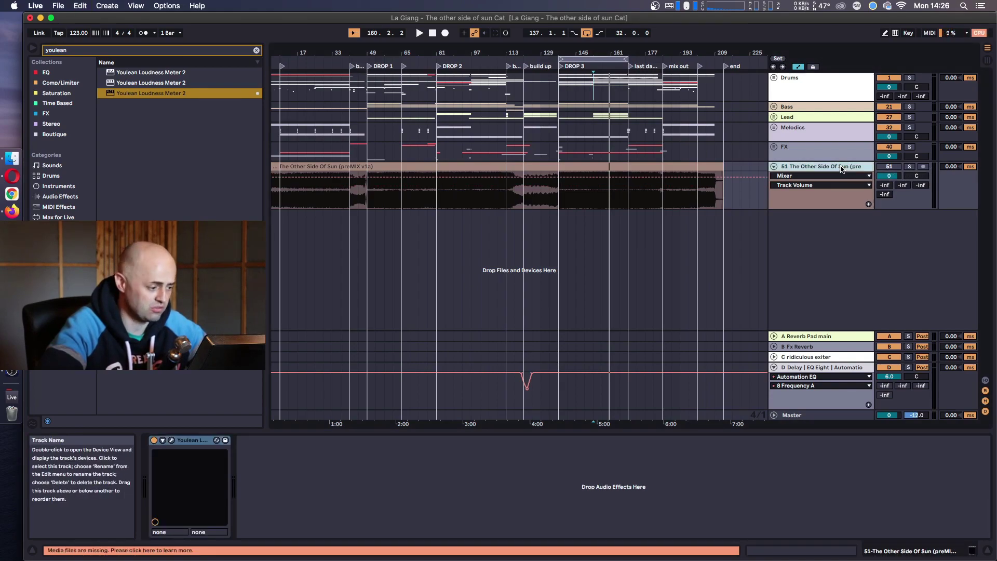
- Play from bar 149 and measure the preMIX v1a reference track's loudness with its Youlean meter
{"action": "left_click", "coordinate": [575, 195]}
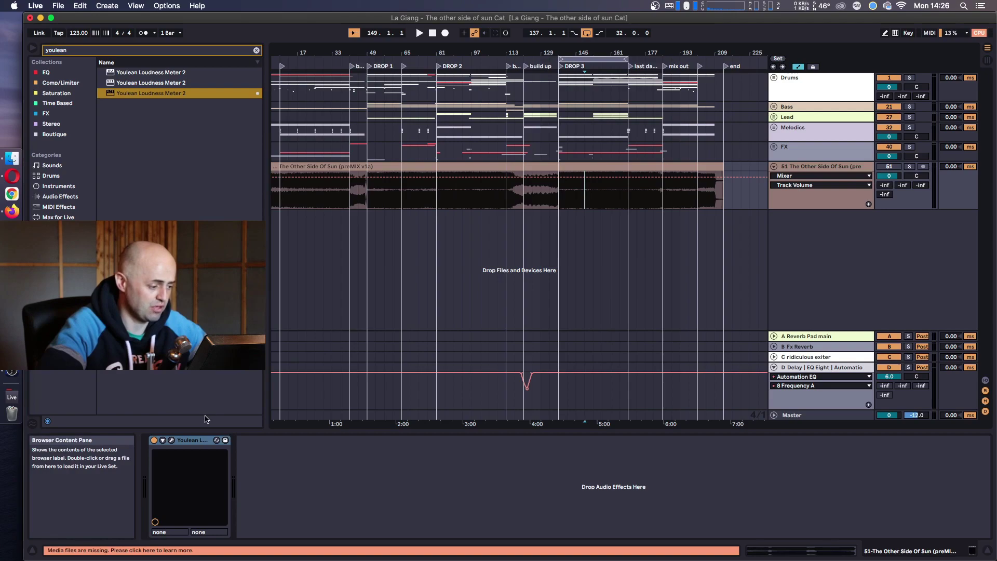
{"action": "left_click", "coordinate": [171, 440]}
{"action": "key", "text": "space"}
{"action": "left_click_drag", "start_coordinate": [596, 55], "coordinate": [924, 101]}
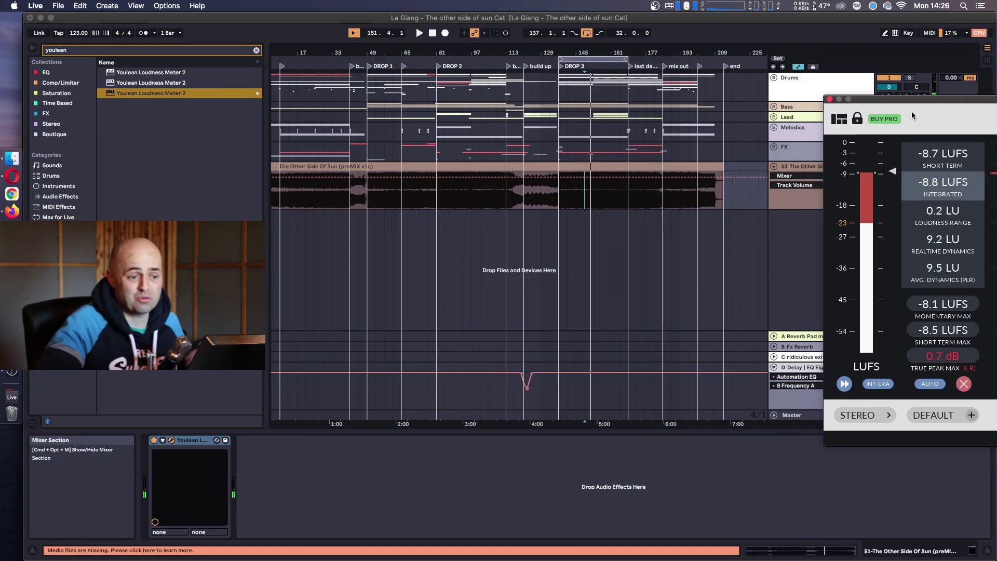
{"action": "left_click", "coordinate": [829, 99]}
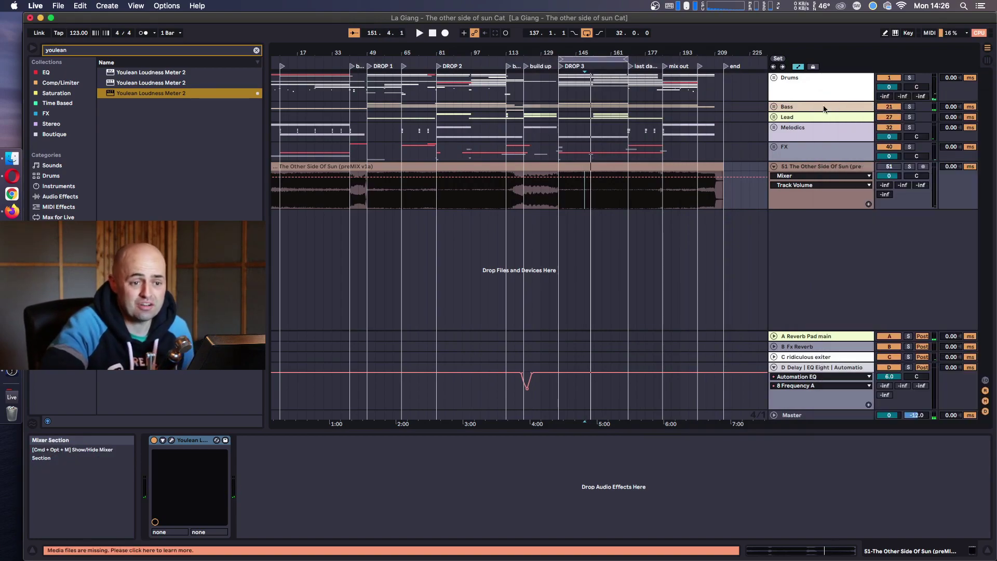
- Map the on/off switch of the Master's Limiter to computer key 1
{"action": "left_click", "coordinate": [794, 415]}
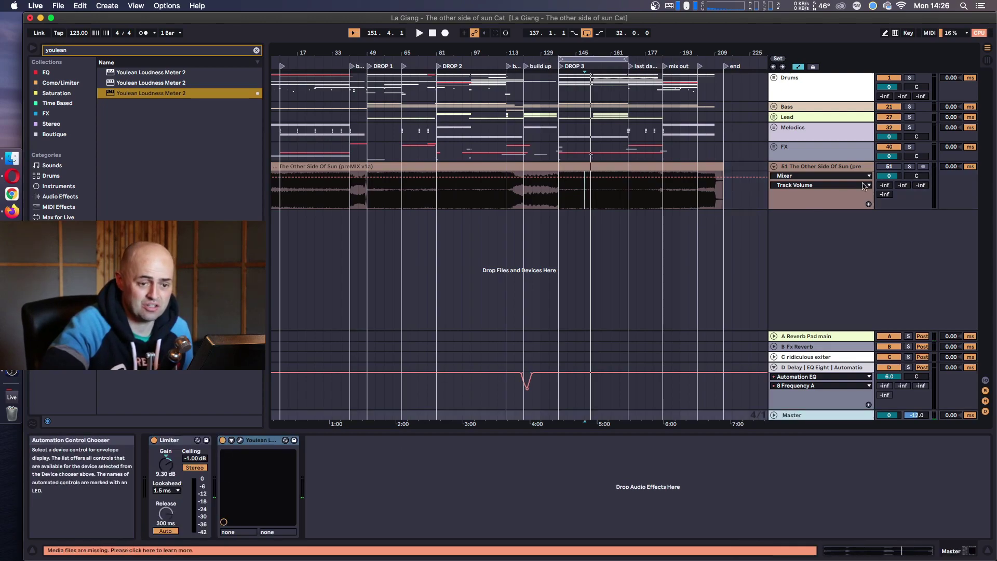
{"action": "key", "text": "super+k"}
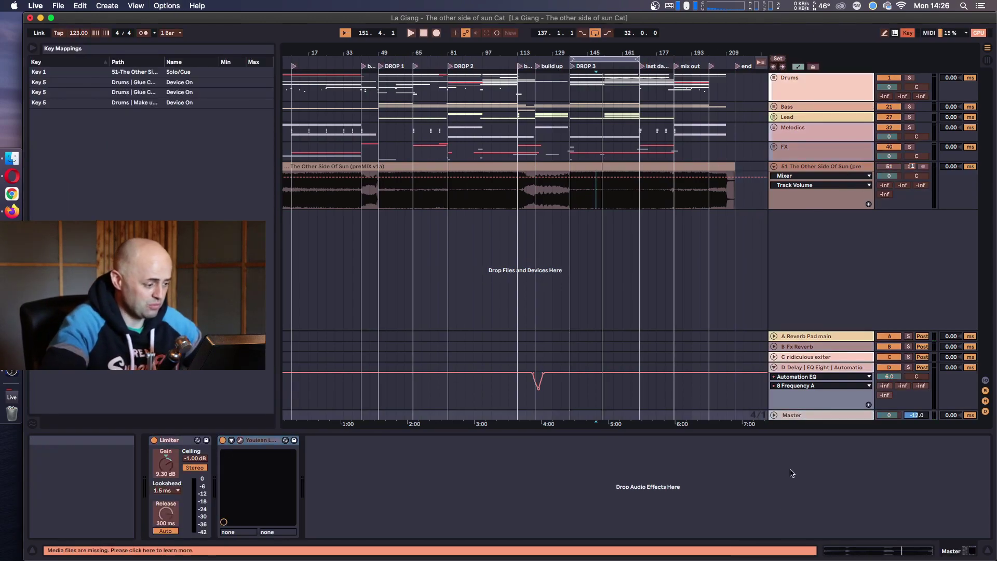
{"action": "left_click", "coordinate": [154, 439]}
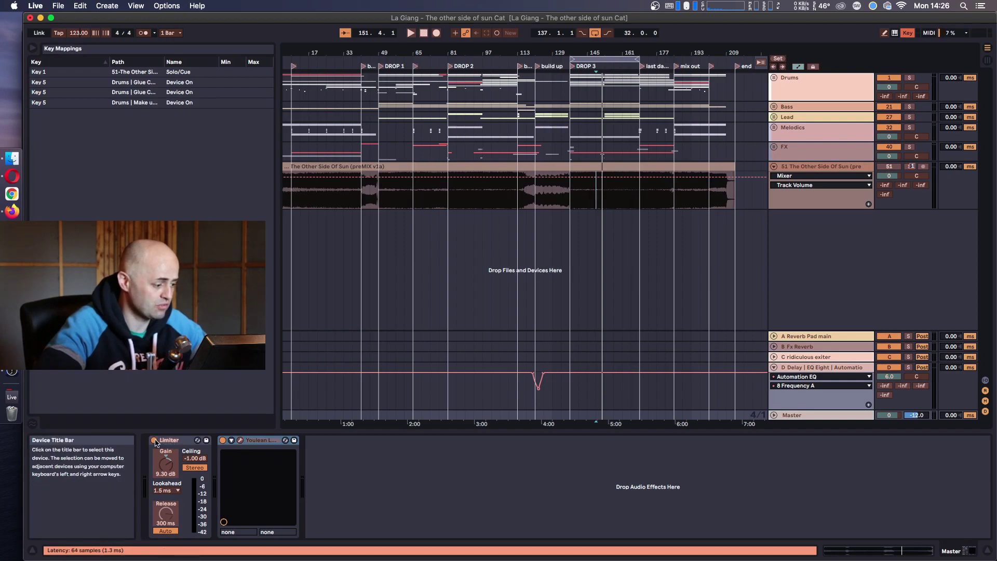
{"action": "key", "text": "1"}
- Delete the three Drums device mappings assigned to key 5 and leave key mapping mode
{"action": "left_click_drag", "start_coordinate": [177, 113], "coordinate": [181, 96]}
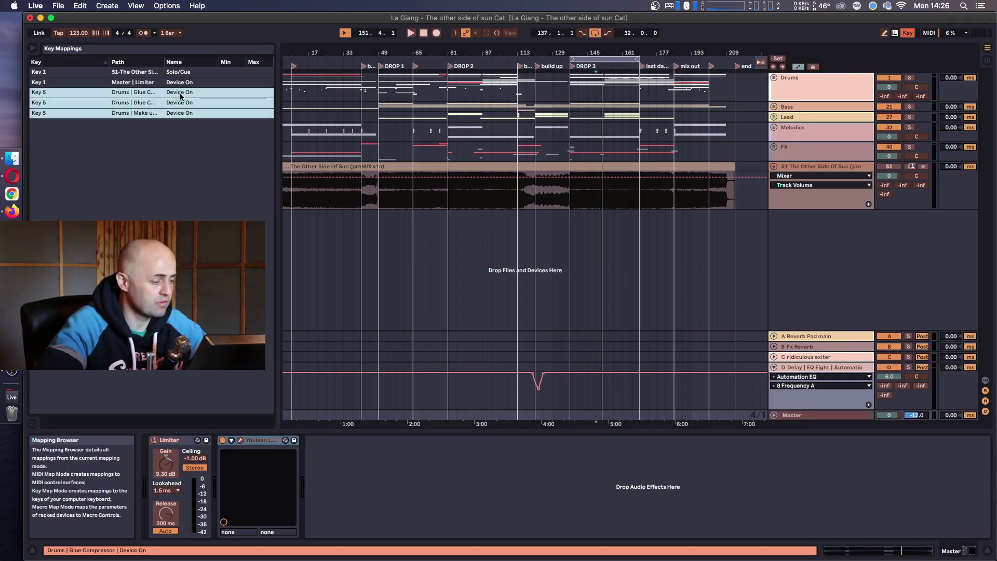
{"action": "key", "text": "Delete"}
{"action": "key", "text": "super+k"}
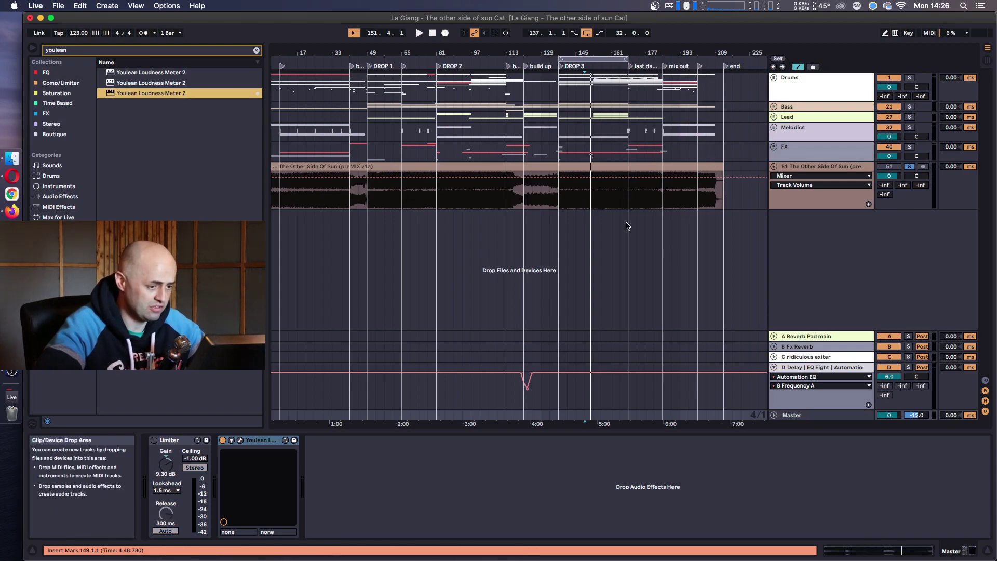
- Set the Master Limiter's gain to 9.50 dB and play from bar 149 to compare the mix with the preMIX v1a reference
{"action": "left_click", "coordinate": [167, 465]}
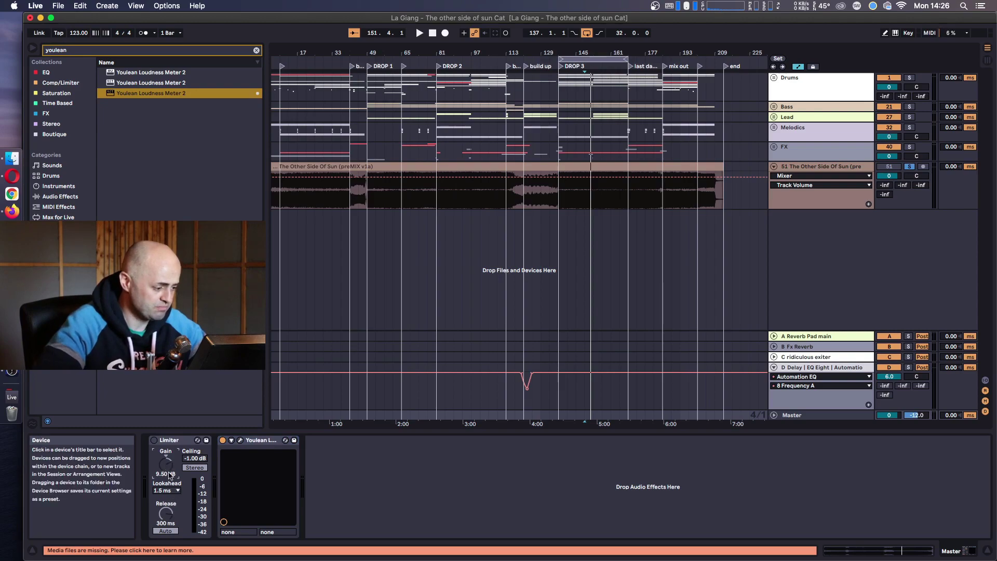
{"action": "left_click", "coordinate": [372, 498]}
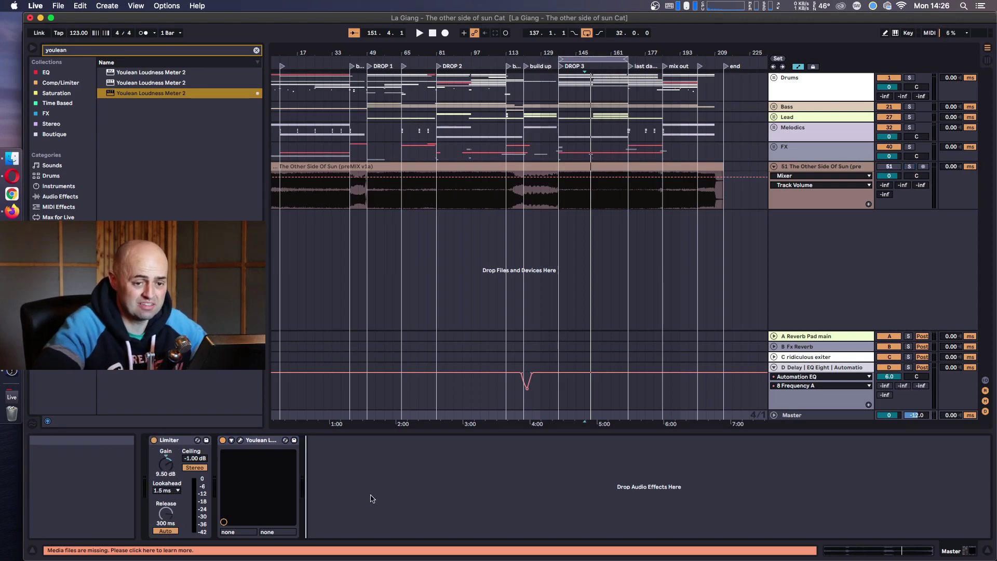
{"action": "left_click", "coordinate": [585, 390]}
{"action": "key", "text": "space"}
{"action": "key", "text": "s"}
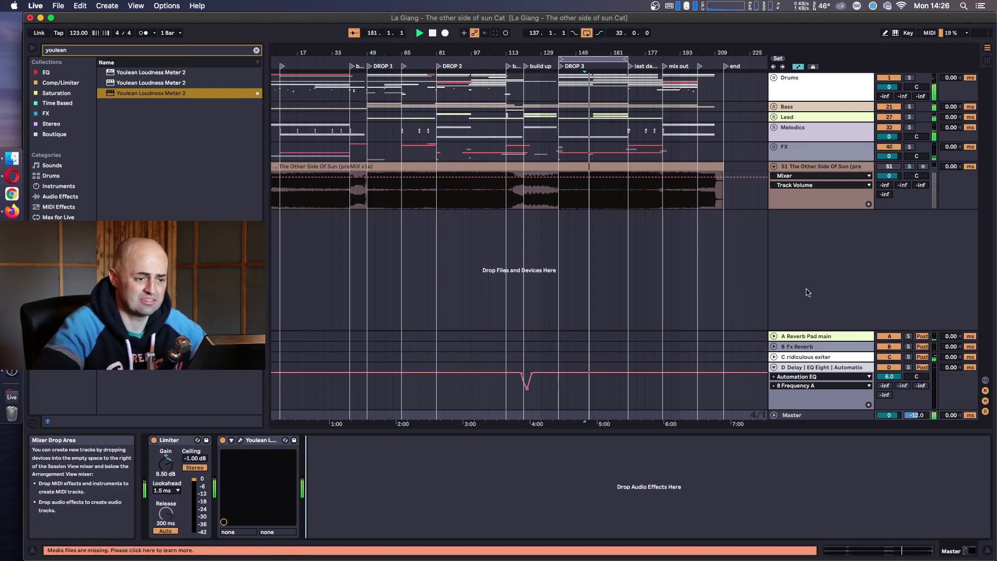
- Unfold the FX group, solo the "3k res is a no no" track to listen to it, and fold the group again
{"action": "left_click", "coordinate": [774, 147]}
{"action": "scroll", "coordinate": [831, 187], "scroll_direction": "down", "scroll_amount": 5}
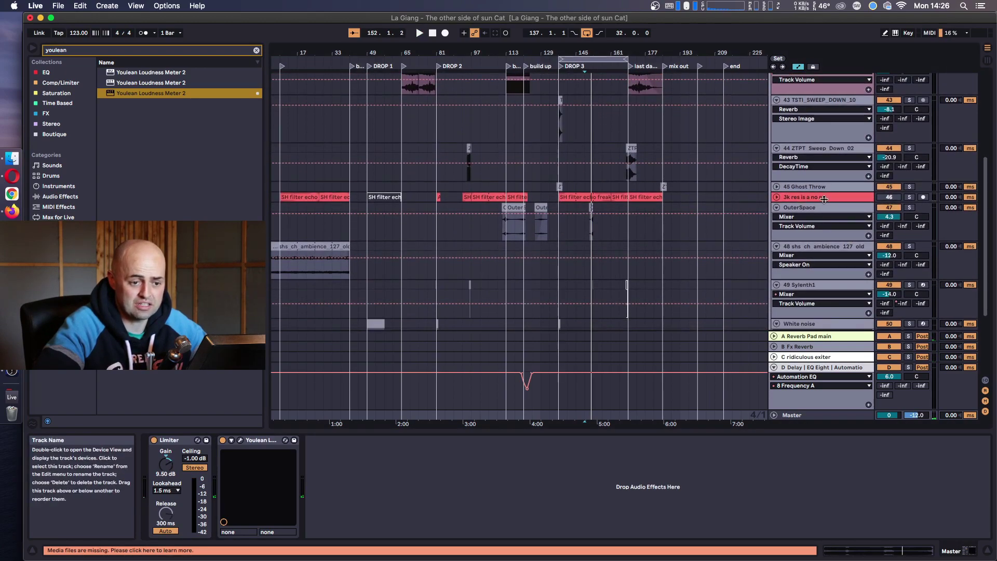
{"action": "scroll", "coordinate": [825, 197], "scroll_direction": "up", "scroll_amount": 1}
{"action": "left_click", "coordinate": [908, 235]}
{"action": "key", "text": "space"}
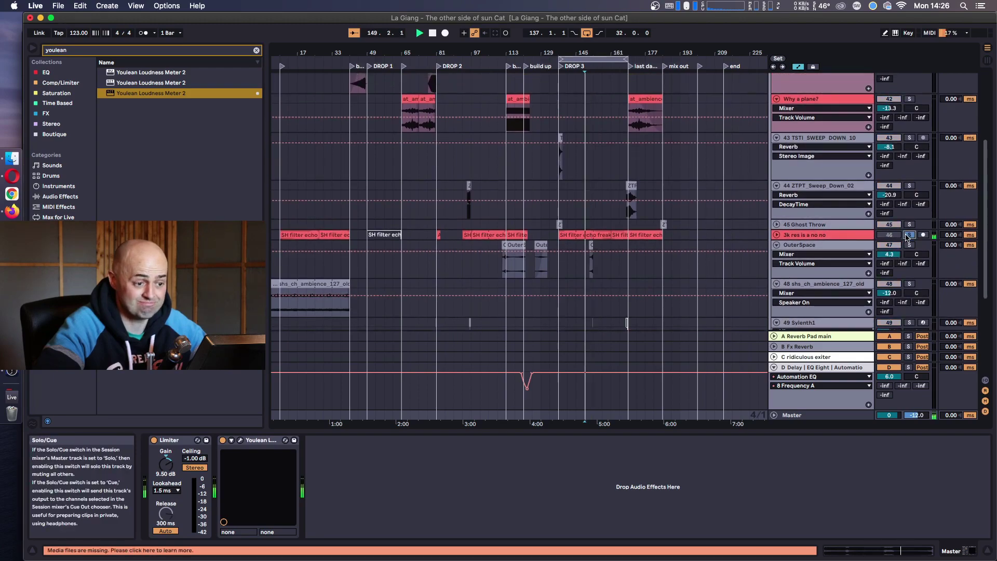
{"action": "scroll", "coordinate": [831, 187], "scroll_direction": "up", "scroll_amount": 4}
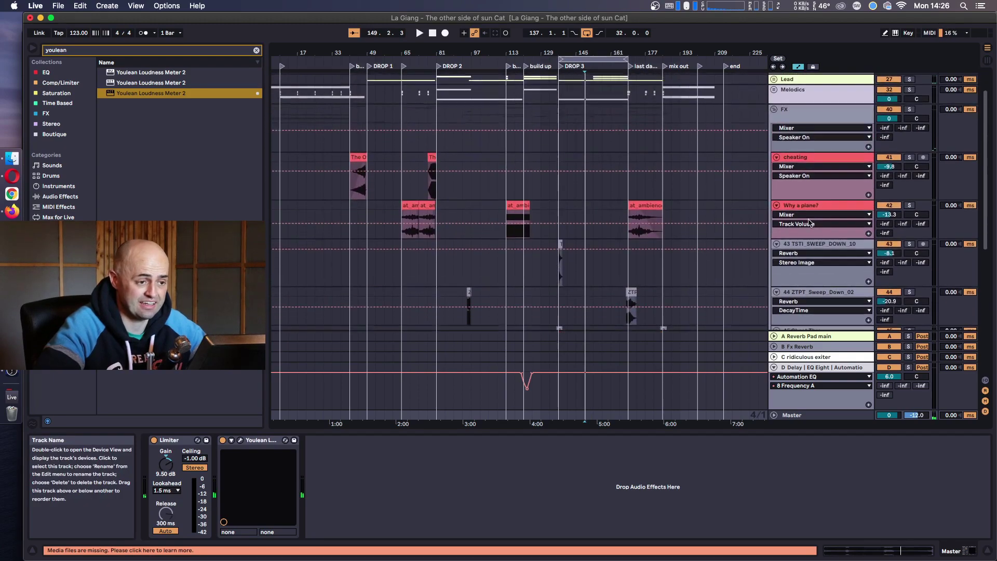
{"action": "left_click", "coordinate": [773, 133]}
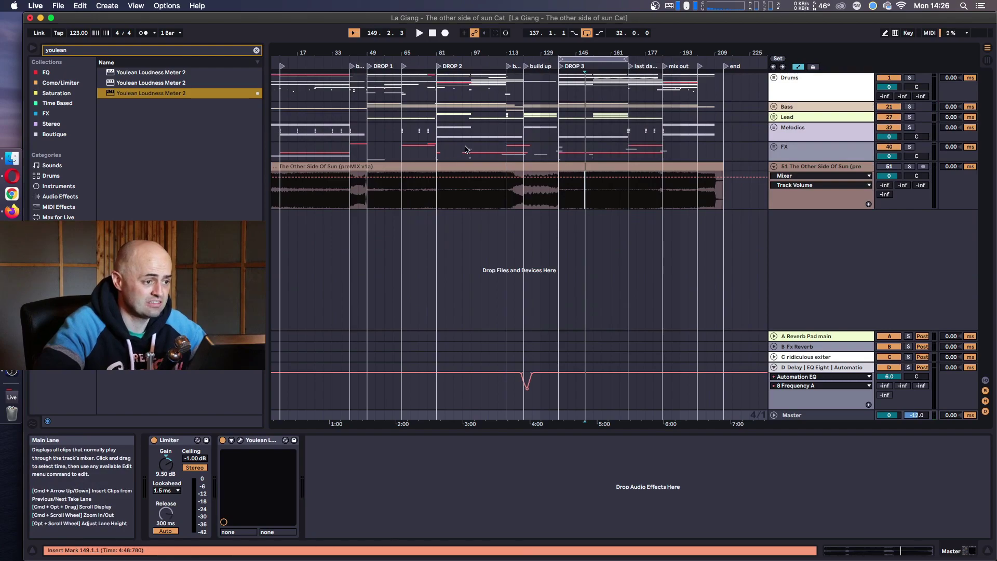
- Play DROP 2 from bar 89 to compare the reference with the mix, and move the playback start to bar 137
{"action": "left_click", "coordinate": [453, 151]}
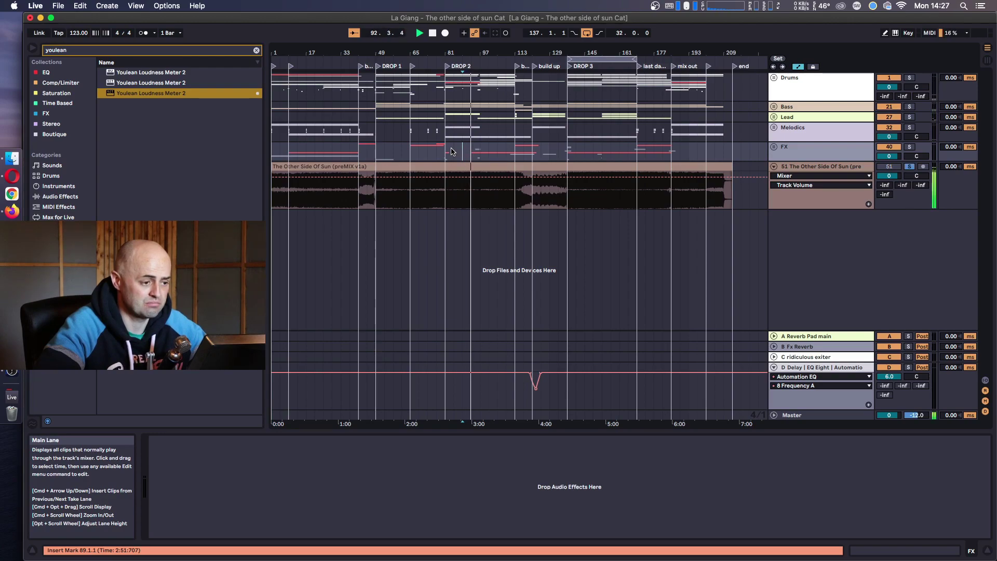
{"action": "key", "text": "space"}
{"action": "left_click", "coordinate": [792, 415]}
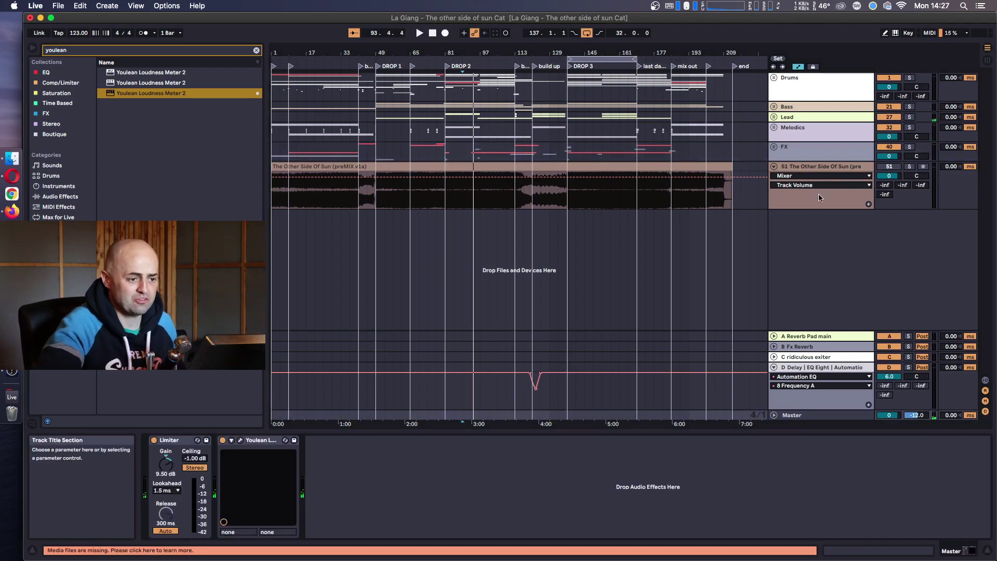
{"action": "left_click", "coordinate": [566, 152]}
{"action": "left_click", "coordinate": [565, 151]}
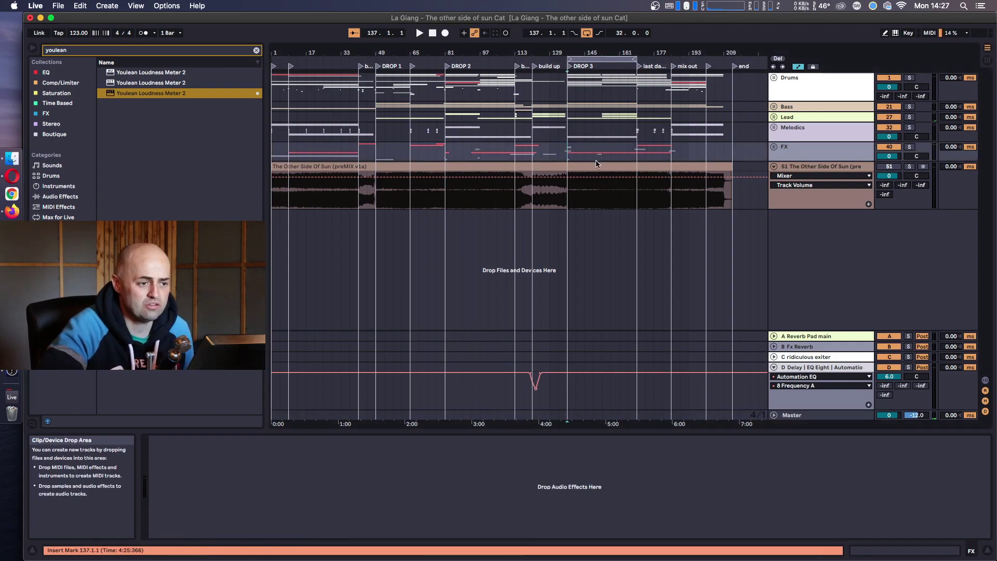
- Search the browser for "glue" and add a Glue Compressor before the Limiter on the Master
{"action": "left_click", "coordinate": [829, 416]}
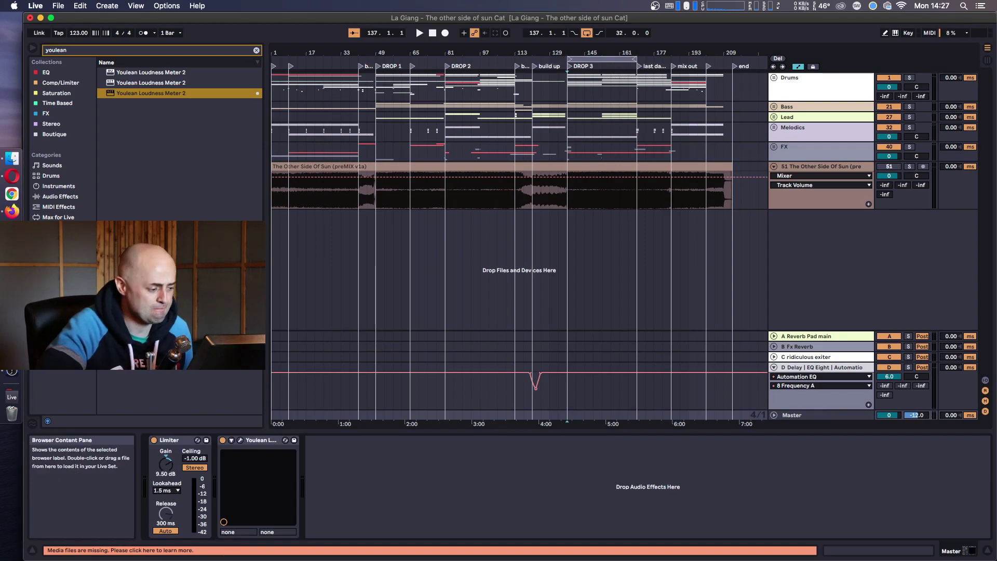
{"action": "left_click", "coordinate": [143, 52]}
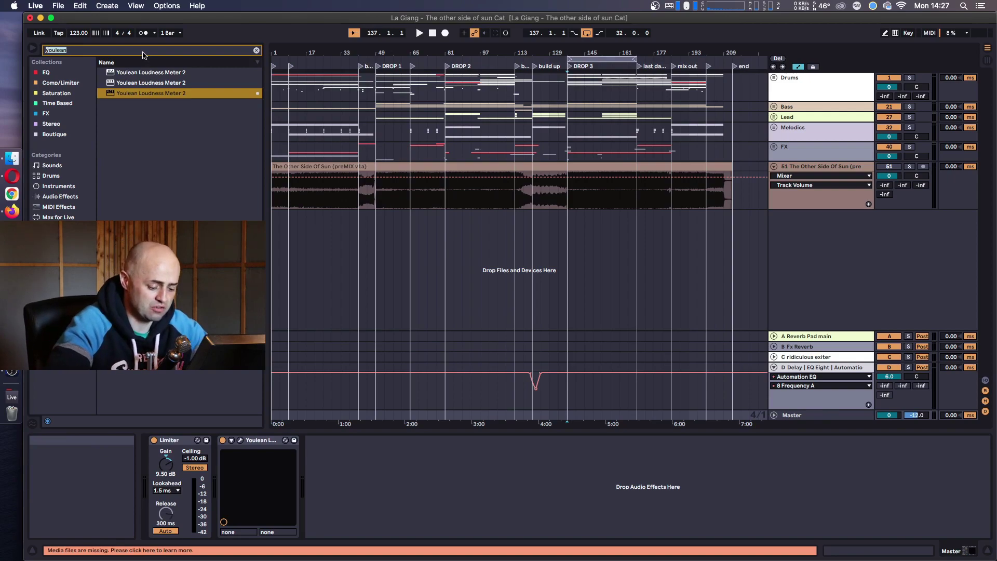
{"action": "key", "text": "BackSpace"}
{"action": "type", "text": "glue"}
{"action": "left_click_drag", "start_coordinate": [139, 72], "coordinate": [155, 465]}
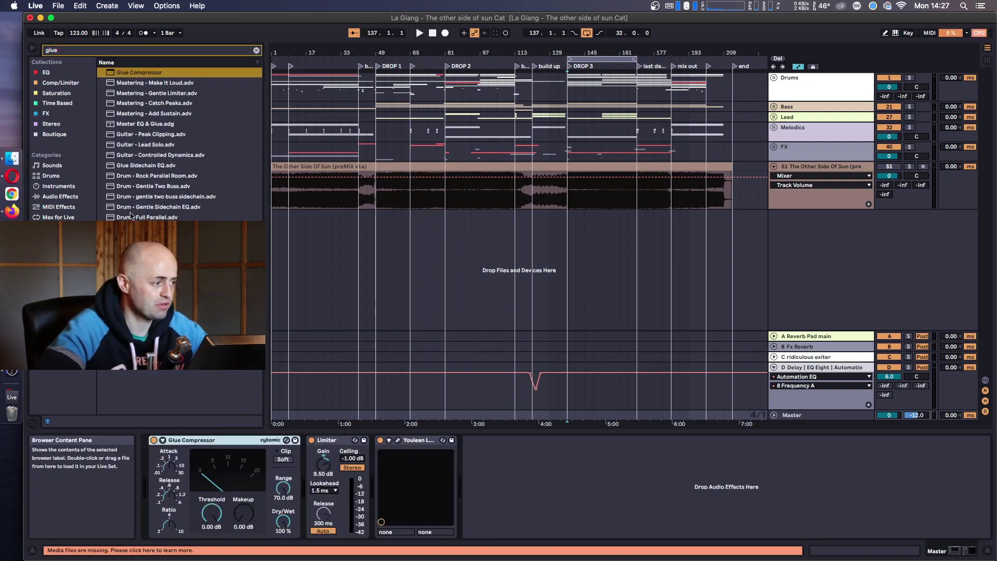
- Search the browser for "eq" and insert an EQ Eight between the Master's Glue Compressor and Limiter
{"action": "left_click", "coordinate": [129, 51]}
{"action": "type", "text": "eq"}
{"action": "left_click_drag", "start_coordinate": [127, 82], "coordinate": [244, 478]}
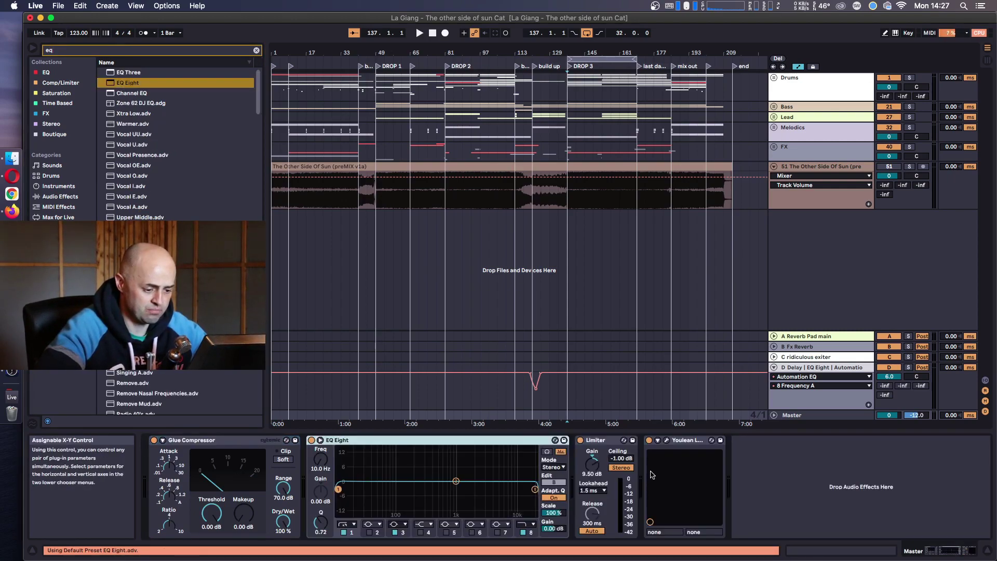
- Play DROP 3 and set the Master Glue Compressor's threshold to -14.9 dB
{"action": "left_click", "coordinate": [605, 440]}
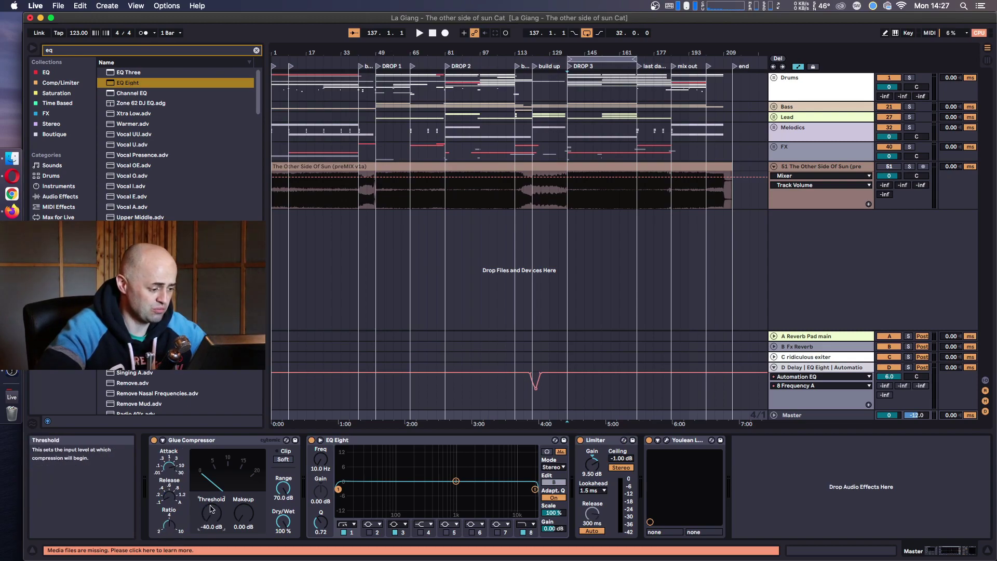
{"action": "key", "text": "space"}
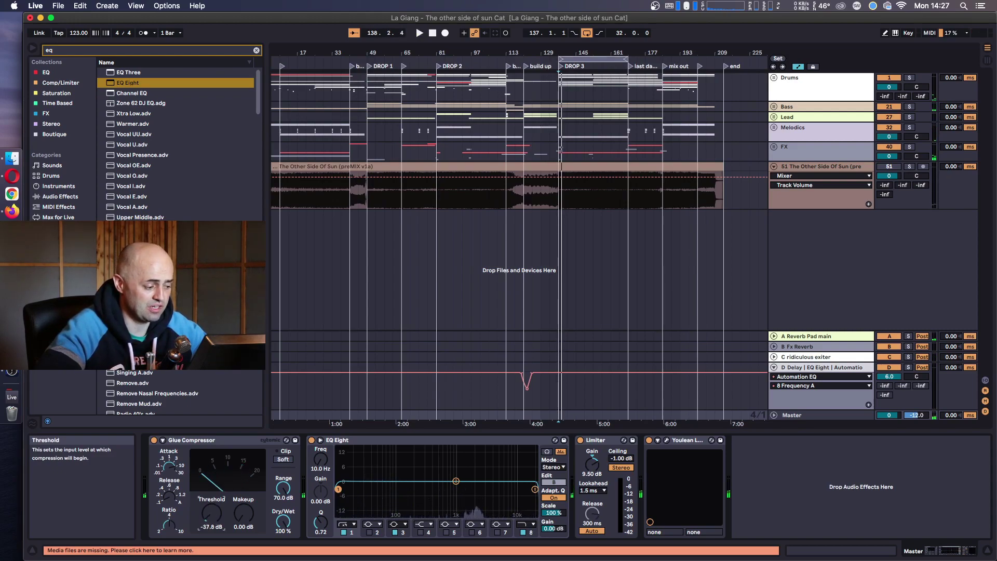
{"action": "key", "text": "space"}
{"action": "left_click_drag", "start_coordinate": [211, 513], "coordinate": [211, 510]}
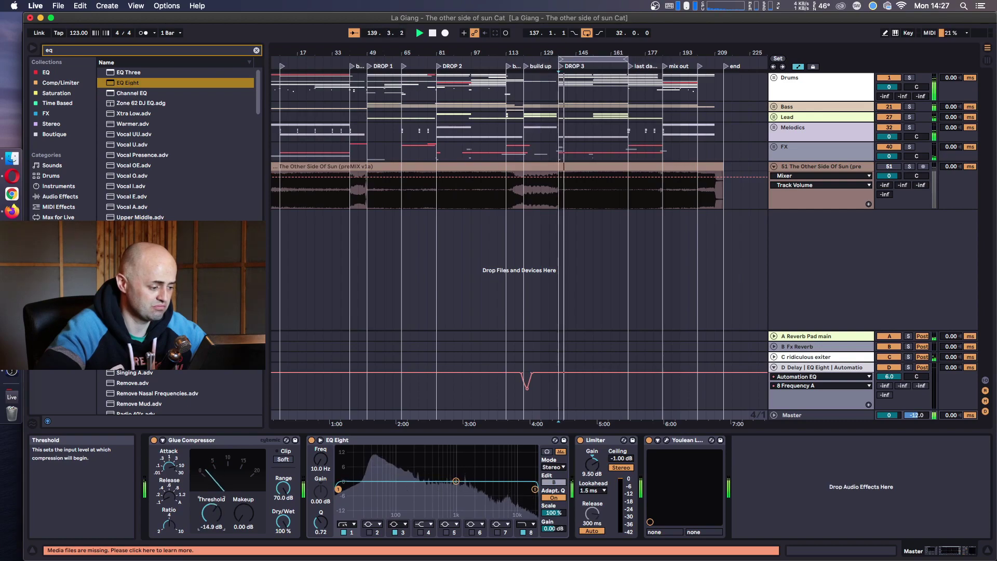
{"action": "key", "text": "space"}
- Enable the Master Glue Compressor's sidechain EQ with a band-pass filter at 48.0 Hz and a Q of 3.56
{"action": "left_click", "coordinate": [163, 440]}
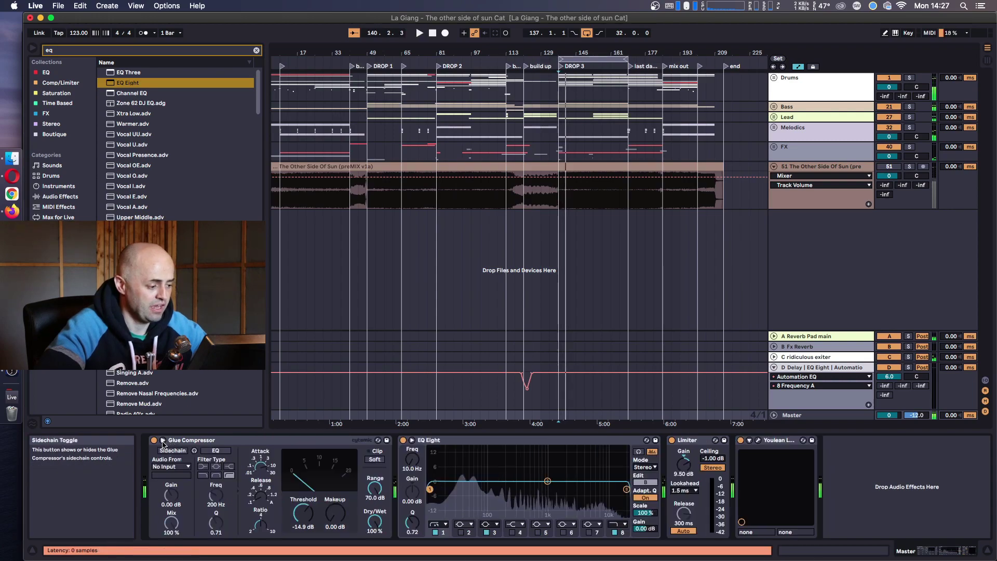
{"action": "left_click", "coordinate": [207, 450]}
{"action": "left_click", "coordinate": [216, 499]}
{"action": "left_click_drag", "start_coordinate": [216, 523], "coordinate": [215, 499]}
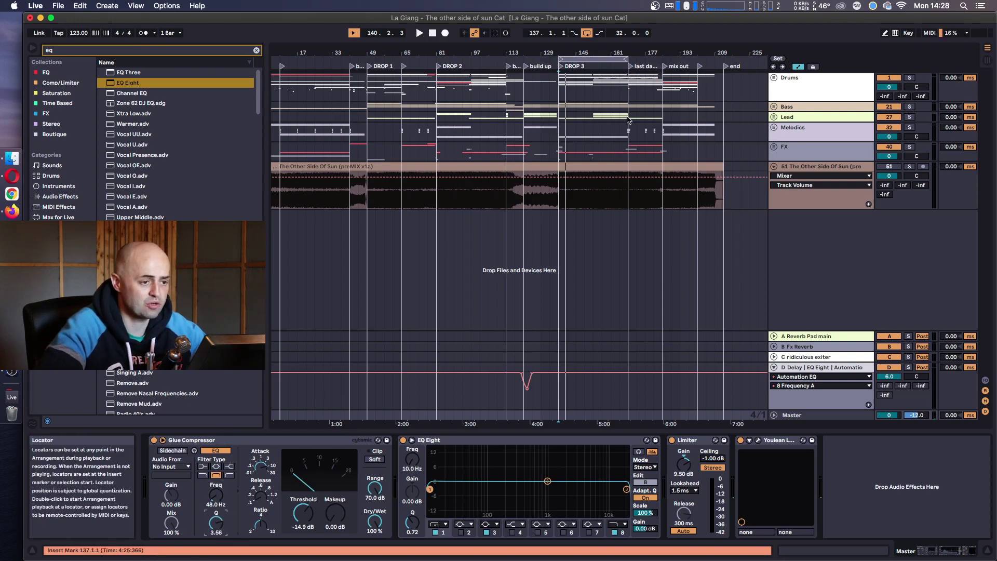
- Play DROP 3 from bar 137 and set the Master Glue Compressor's threshold to -8.57 dB
{"action": "key", "text": "space"}
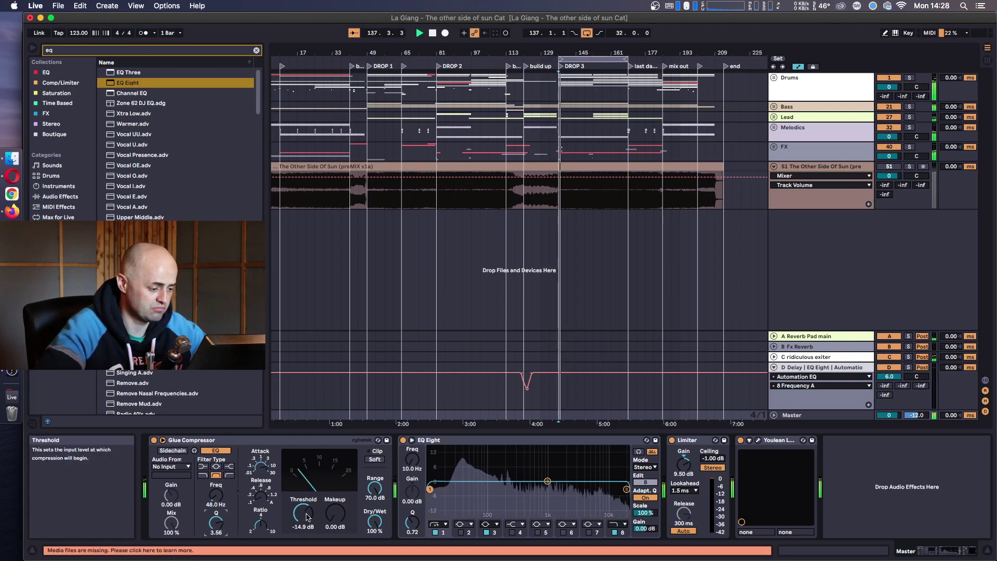
{"action": "mouse_move", "coordinate": [302, 513]}
{"action": "left_mouse_down"}
{"action": "mouse_move", "coordinate": [303, 537]}
{"action": "mouse_move", "coordinate": [307, 501]}
{"action": "left_mouse_up"}
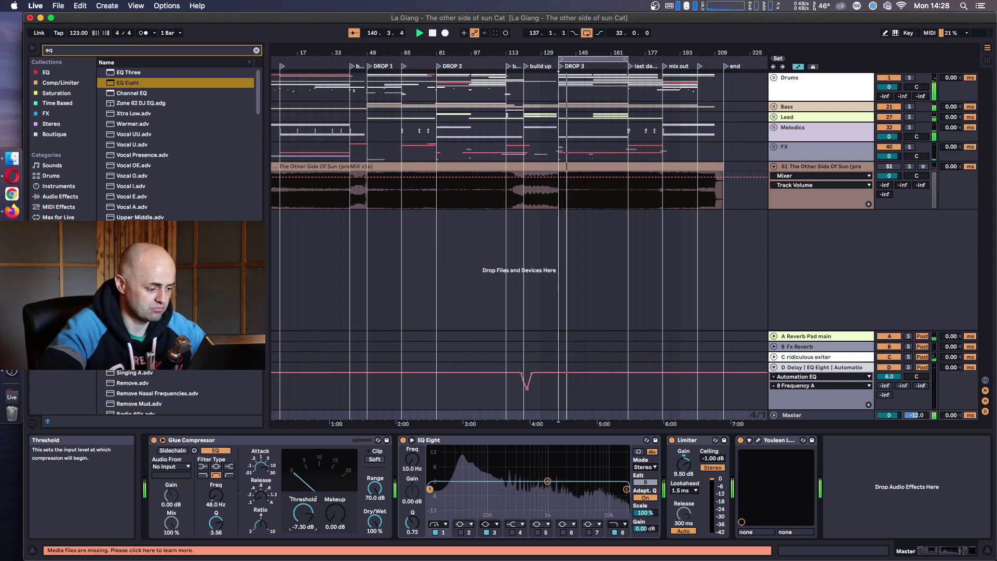
{"action": "left_click_drag", "start_coordinate": [303, 513], "coordinate": [303, 520]}
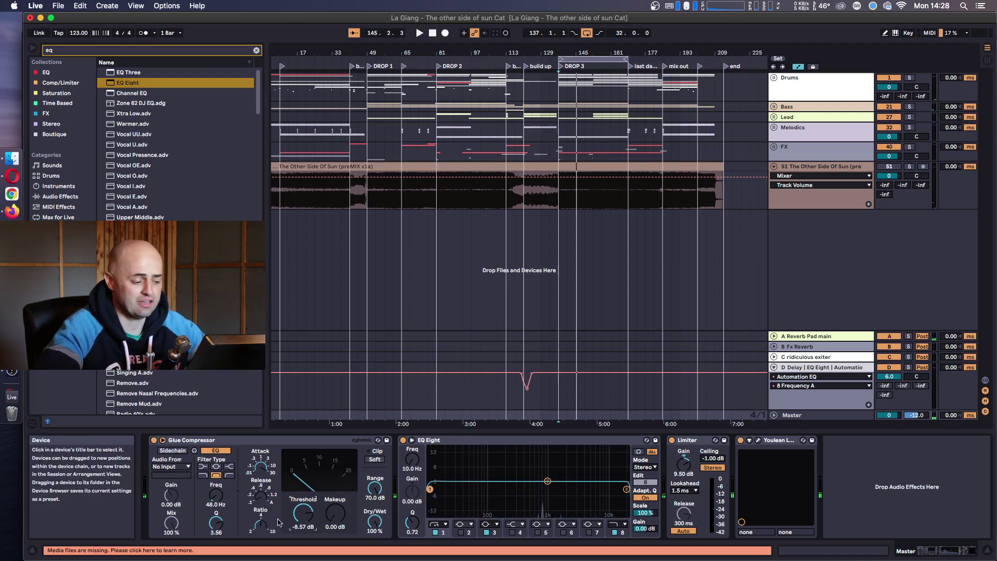
- Check the Drums group's compressors, set the Master Glue Compressor's sidechain EQ frequency to 36 Hz, and adjust its threshold to -11.7 dB during playback
{"action": "left_click", "coordinate": [787, 83]}
{"action": "left_click", "coordinate": [774, 78]}
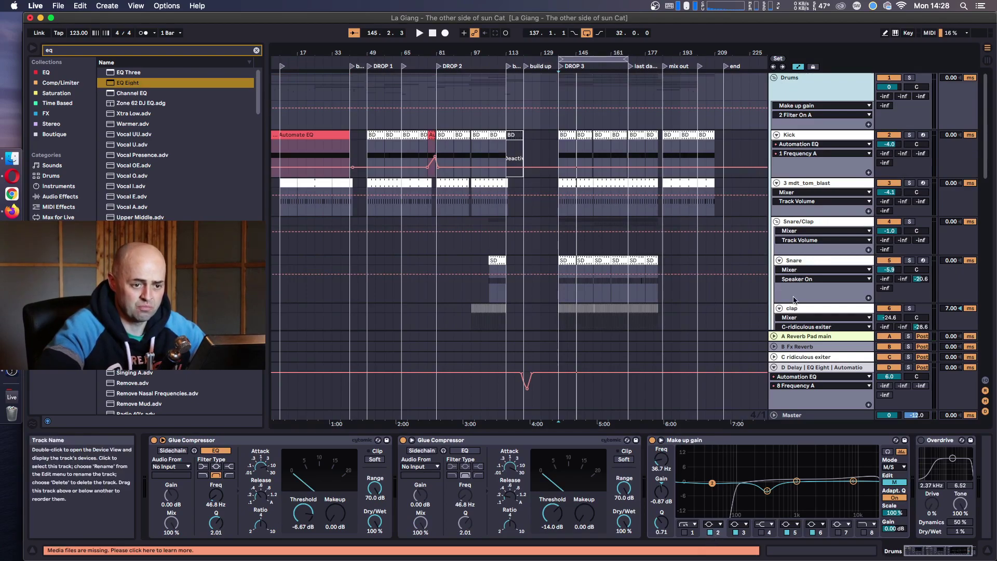
{"action": "left_click", "coordinate": [790, 416]}
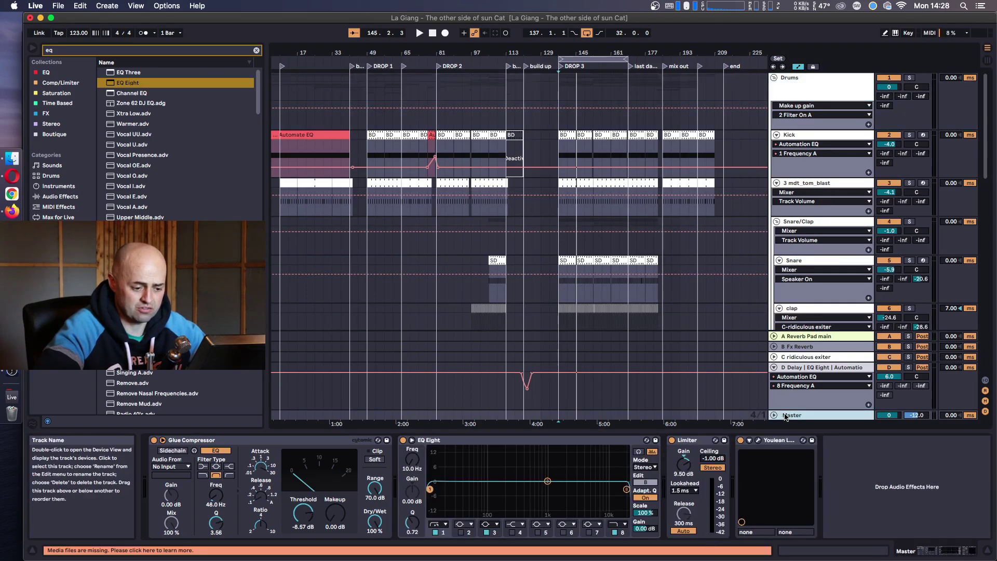
{"action": "left_click", "coordinate": [217, 497]}
{"action": "type", "text": "36"}
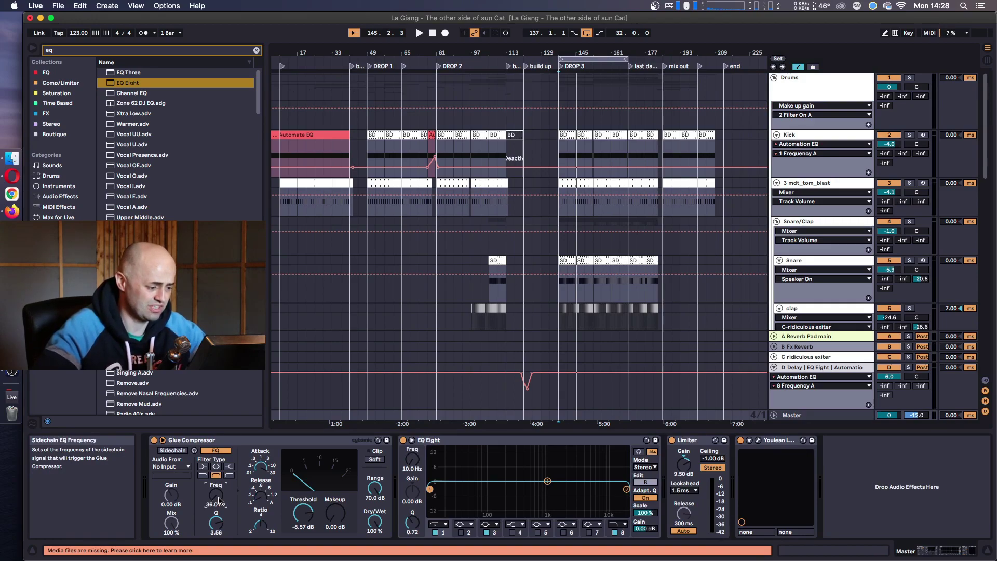
{"action": "key", "text": "space"}
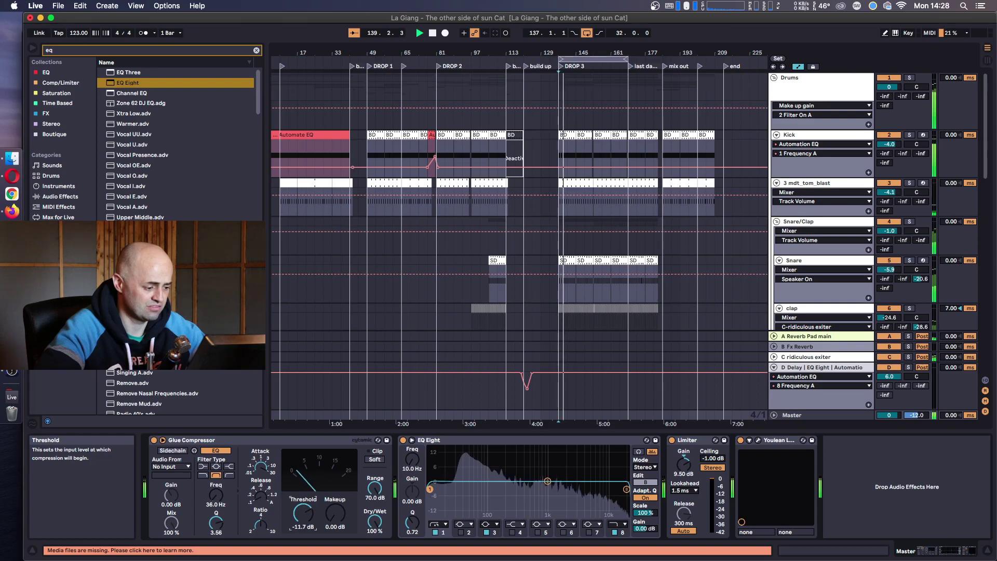
- Play DROP 3 and audition the Kick's EQ Eight with filter 2 switched off and on
{"action": "left_click", "coordinate": [786, 164]}
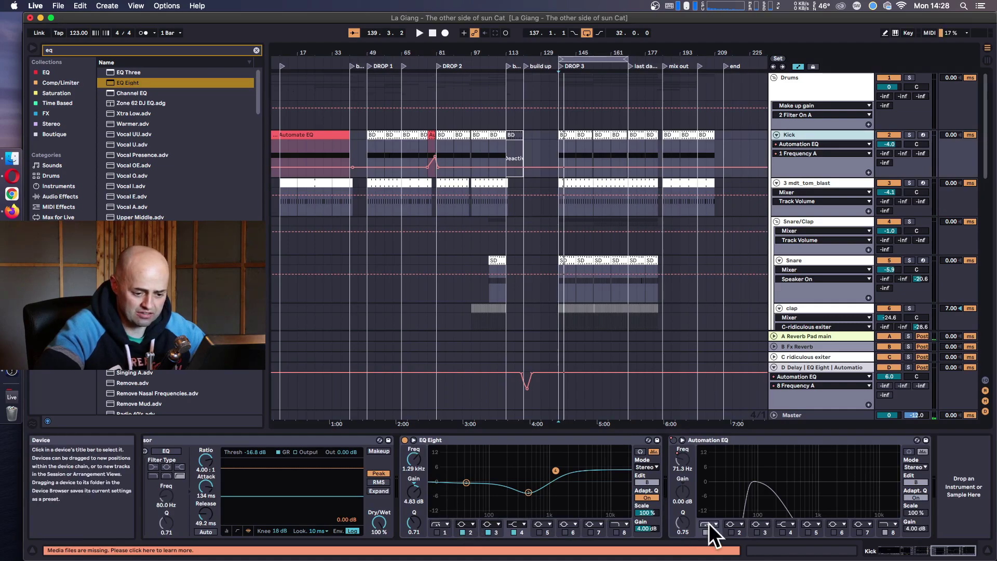
{"action": "key", "text": "space"}
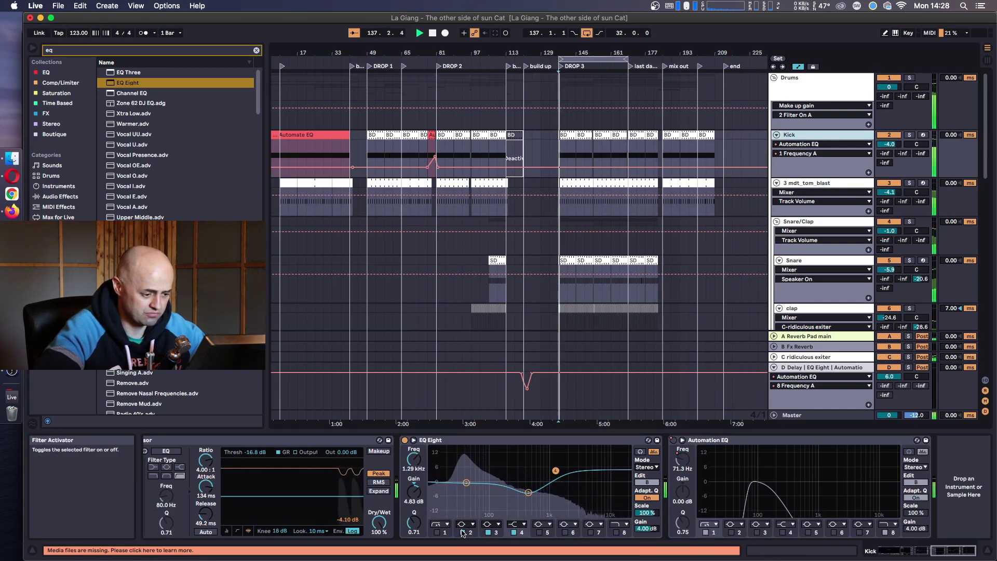
{"action": "left_click", "coordinate": [463, 534]}
{"action": "left_click", "coordinate": [462, 533]}
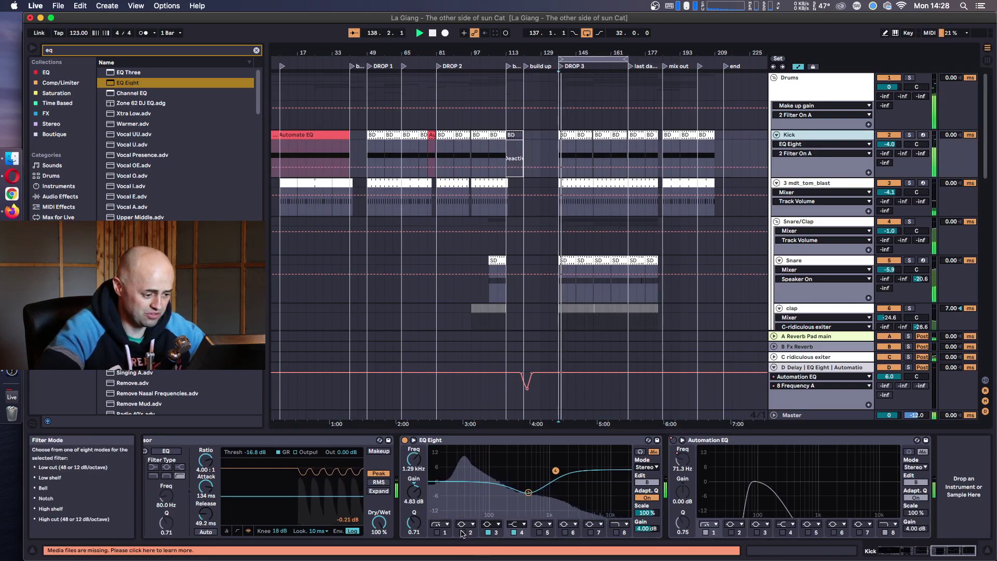
{"action": "left_click", "coordinate": [417, 495]}
{"action": "left_click", "coordinate": [462, 533]}
{"action": "left_click", "coordinate": [463, 533]}
{"action": "key", "text": "space"}
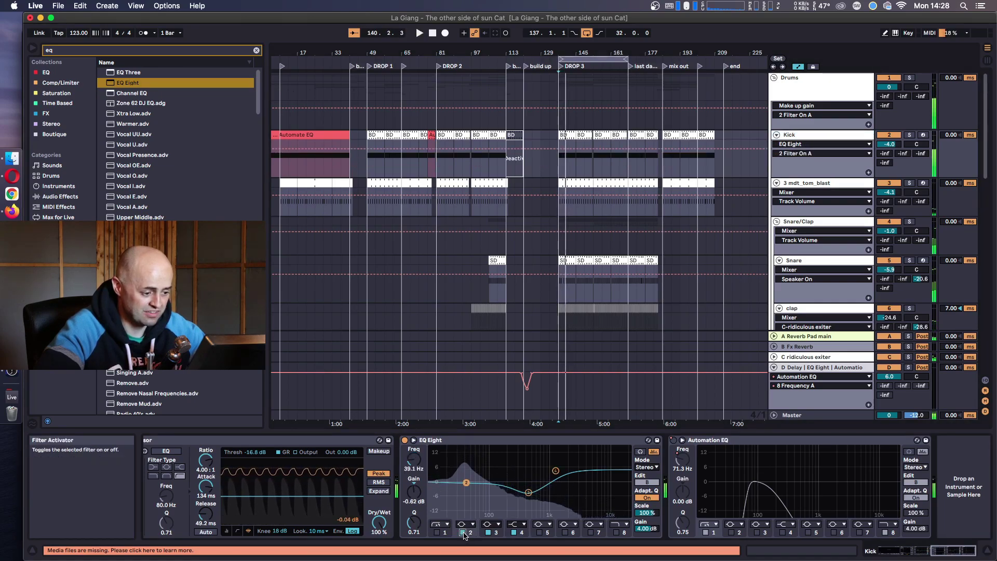
- Set the Master Glue Compressor's sidechain EQ to 39.0 Hz with a Q of 6.29
{"action": "left_click", "coordinate": [815, 416]}
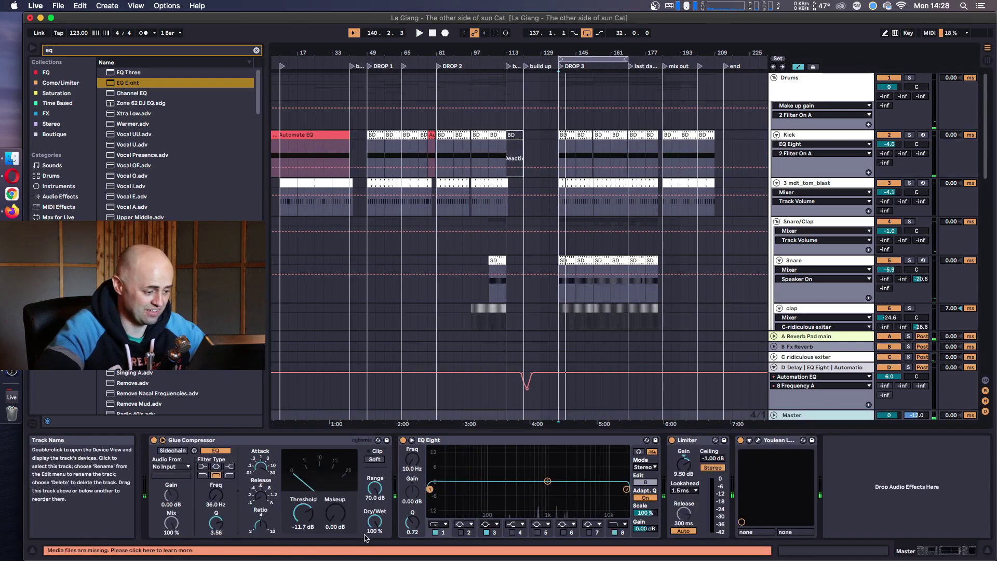
{"action": "left_click", "coordinate": [214, 497]}
{"action": "key", "text": "Return"}
{"action": "left_click_drag", "start_coordinate": [216, 523], "coordinate": [216, 512]}
- Adjust the Master Glue Compressor's threshold to -4.44 dB while auditioning DROP 3, and clear the browser search
{"action": "key", "text": "space"}
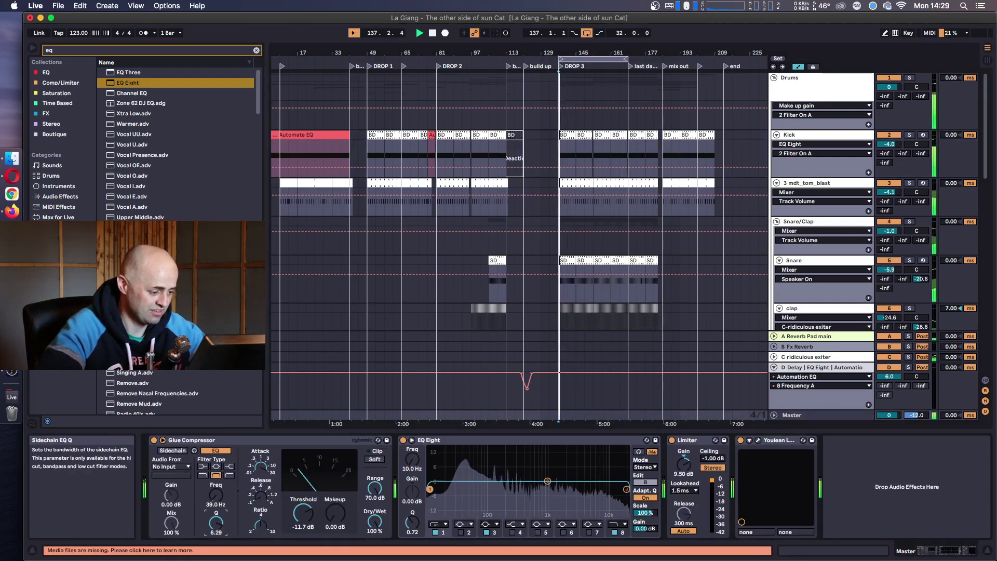
{"action": "left_click_drag", "start_coordinate": [304, 514], "coordinate": [303, 540]}
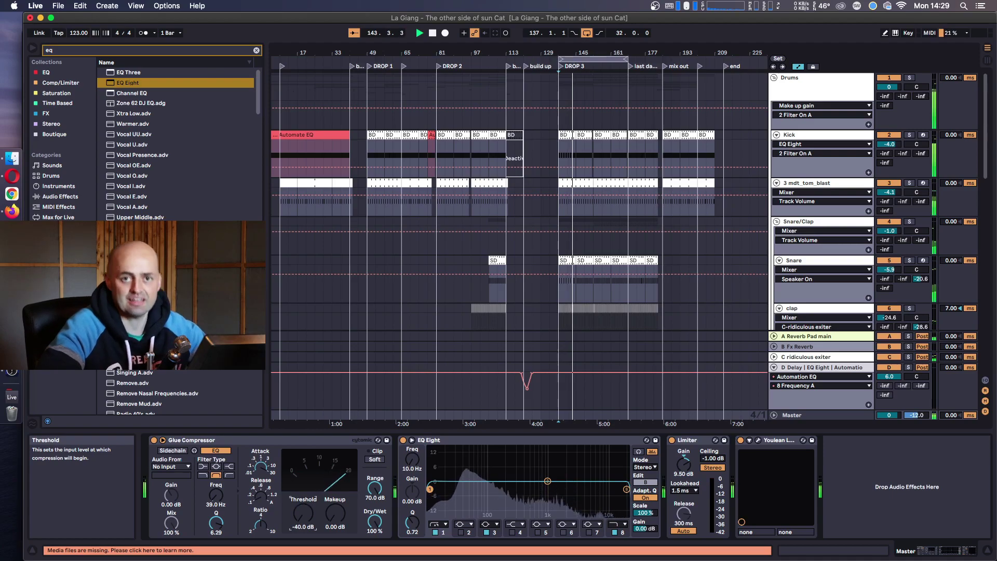
{"action": "left_click_drag", "start_coordinate": [304, 514], "coordinate": [303, 512]}
{"action": "key", "text": "space"}
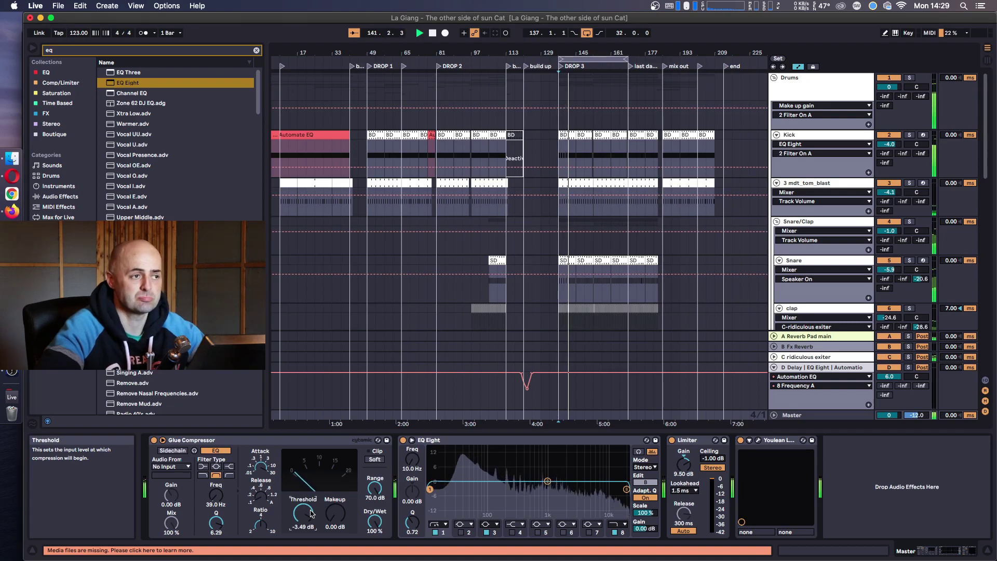
{"action": "key", "text": "space"}
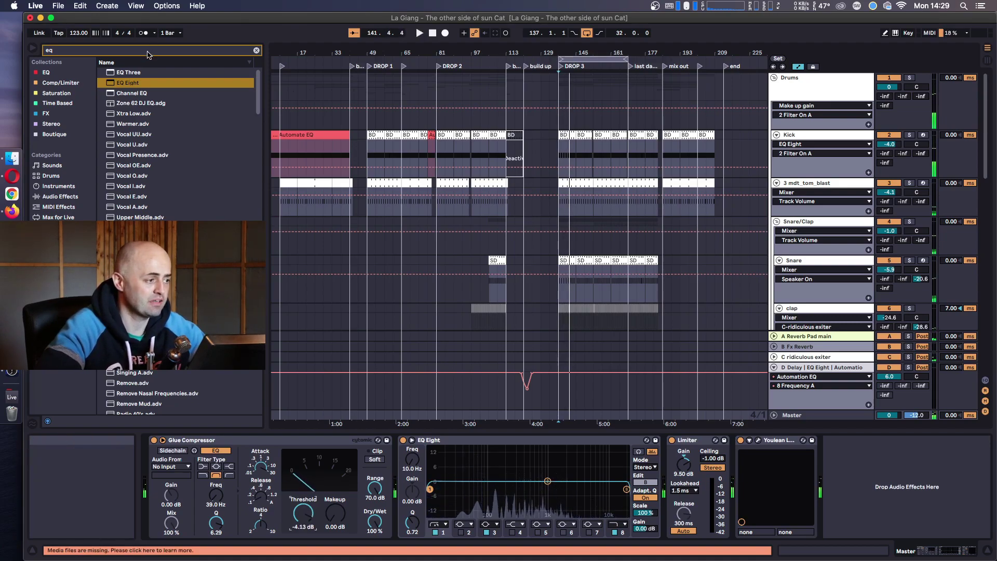
{"action": "key", "text": "BackSpace"}
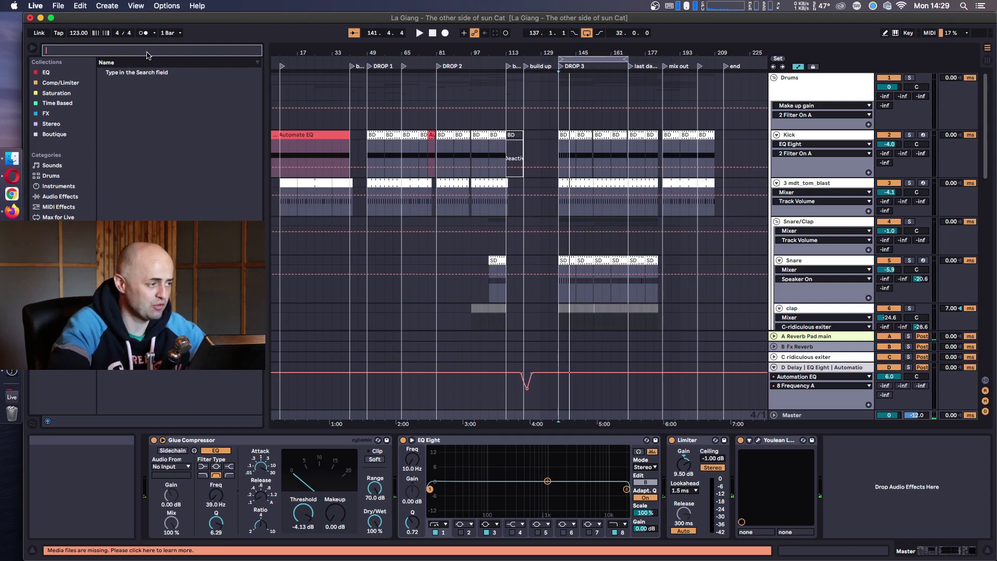
{"action": "left_click_drag", "start_coordinate": [303, 514], "coordinate": [303, 517]}
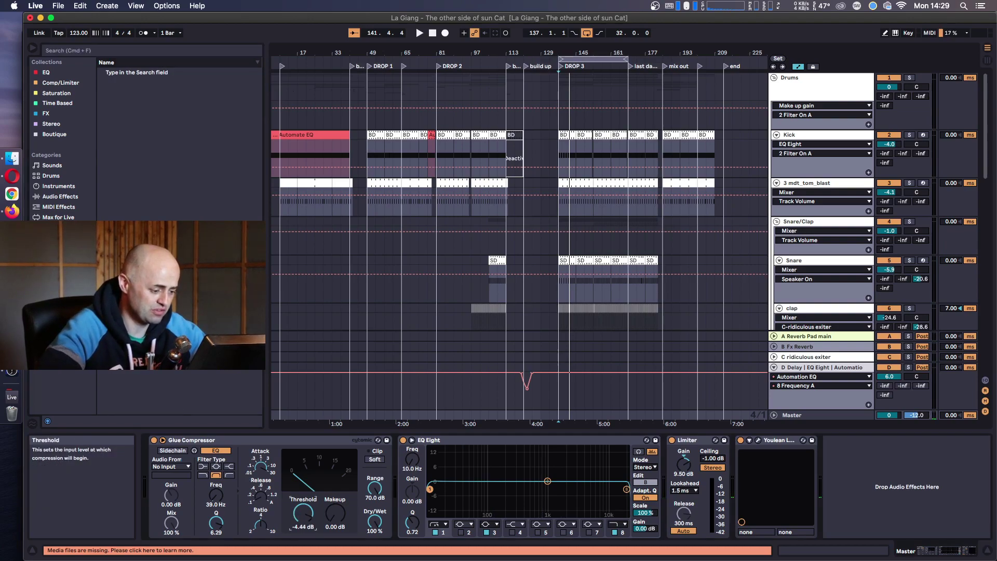
- Audition the Bass group's 22 Sub track muted and unmuted in DROP 3 and lower its volume to -14.0 dB
{"action": "left_click", "coordinate": [774, 77]}
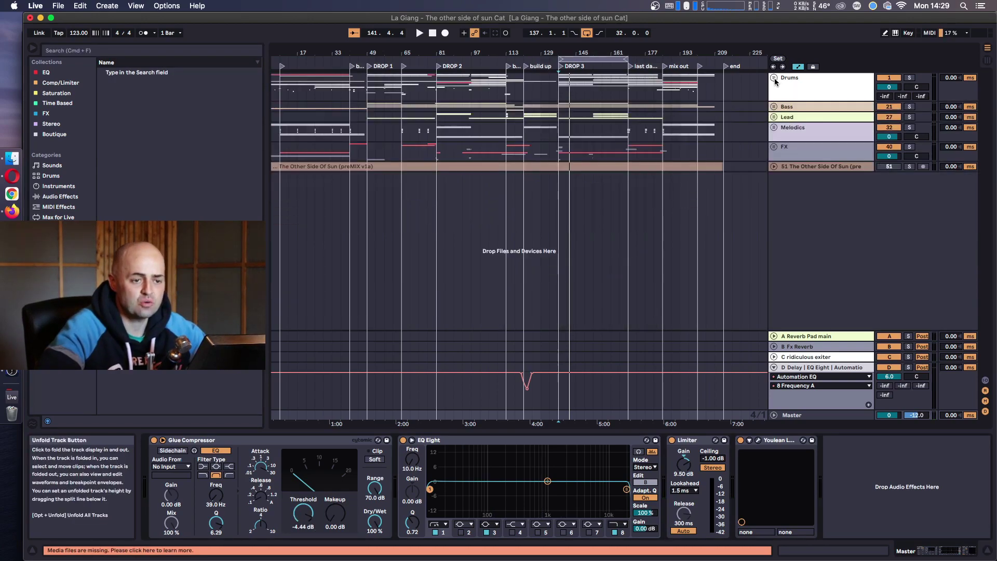
{"action": "left_click", "coordinate": [810, 109]}
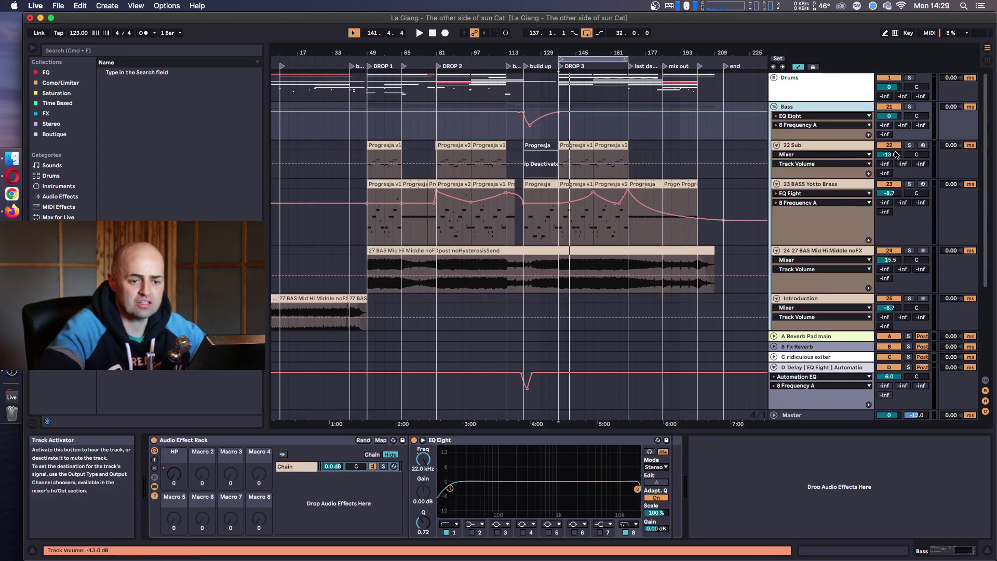
{"action": "key", "text": "space"}
{"action": "left_click", "coordinate": [889, 145]}
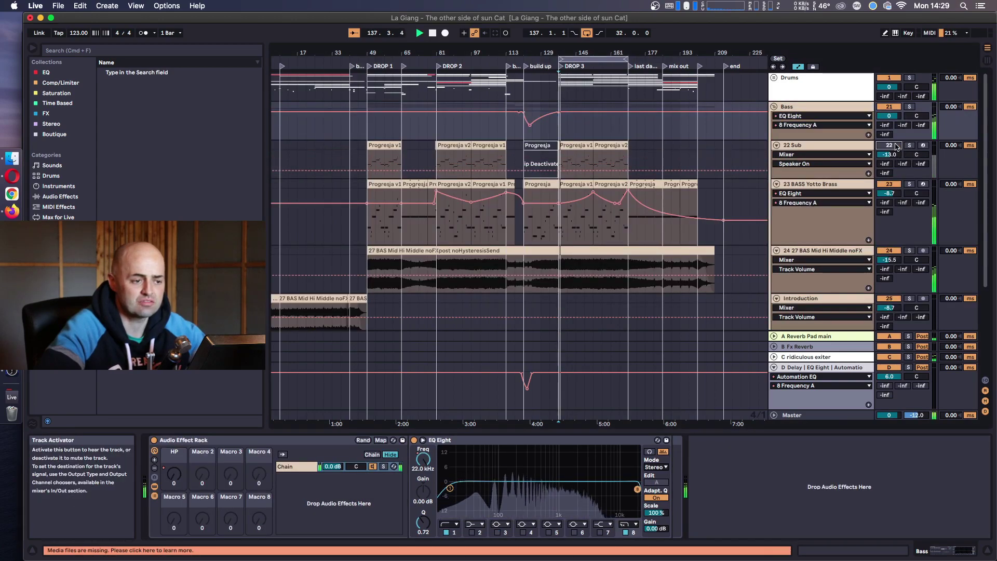
{"action": "left_click", "coordinate": [895, 145]}
{"action": "left_click_drag", "start_coordinate": [893, 153], "coordinate": [893, 155]}
{"action": "key", "text": "space"}
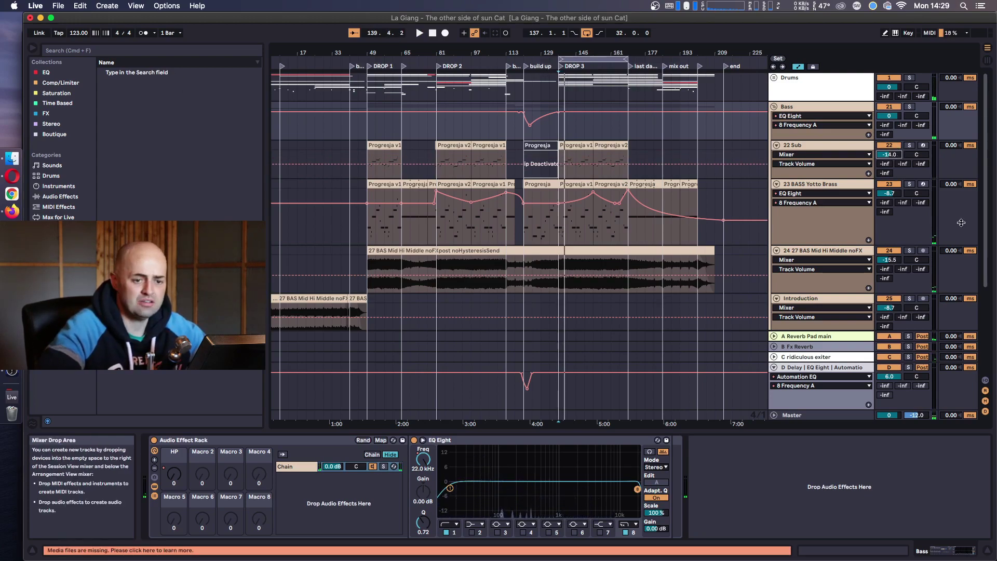
{"action": "left_click", "coordinate": [774, 107]}
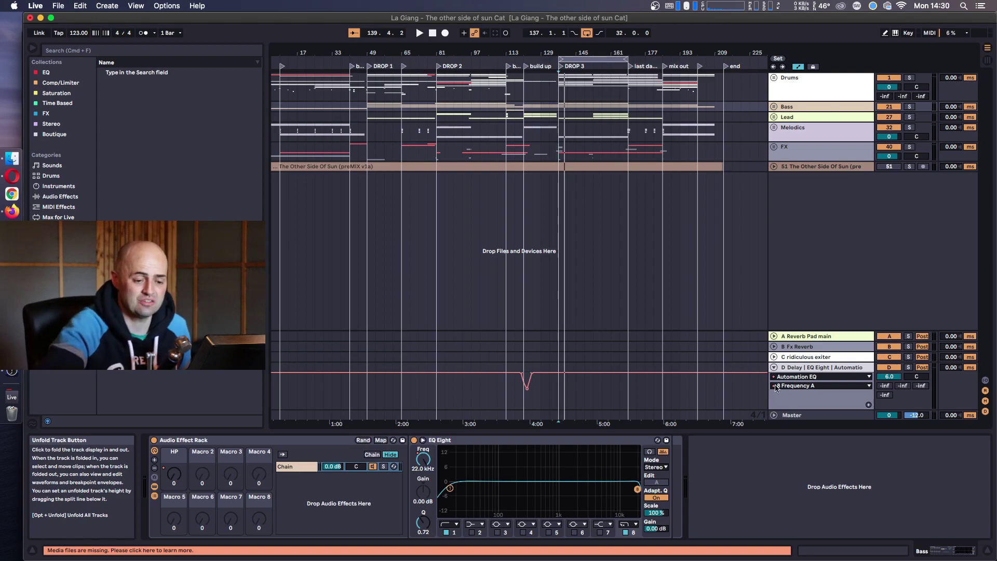
- Rename the Master track's EQ Eight as Balance while playing DROP 3
{"action": "left_click", "coordinate": [809, 417]}
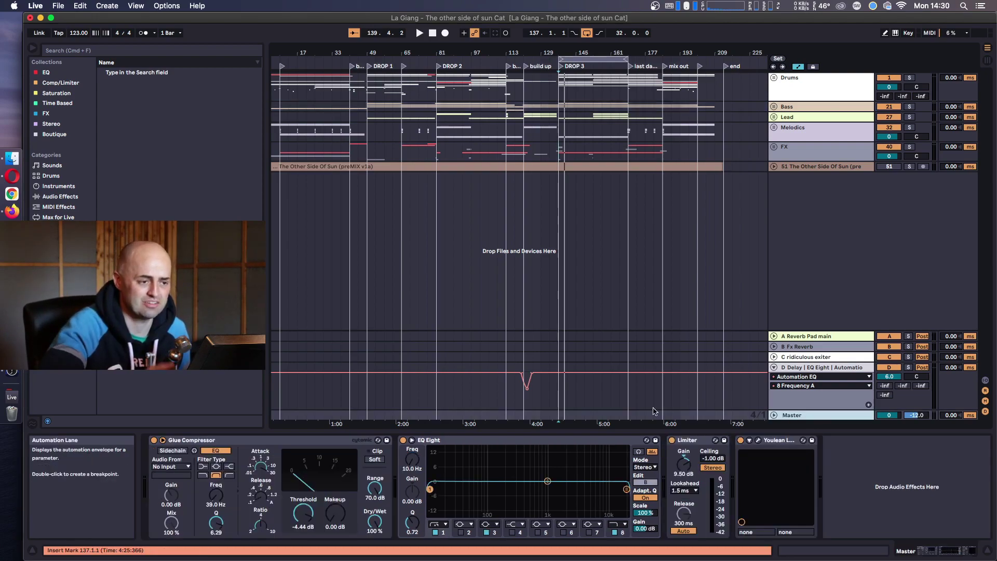
{"action": "key", "text": "space"}
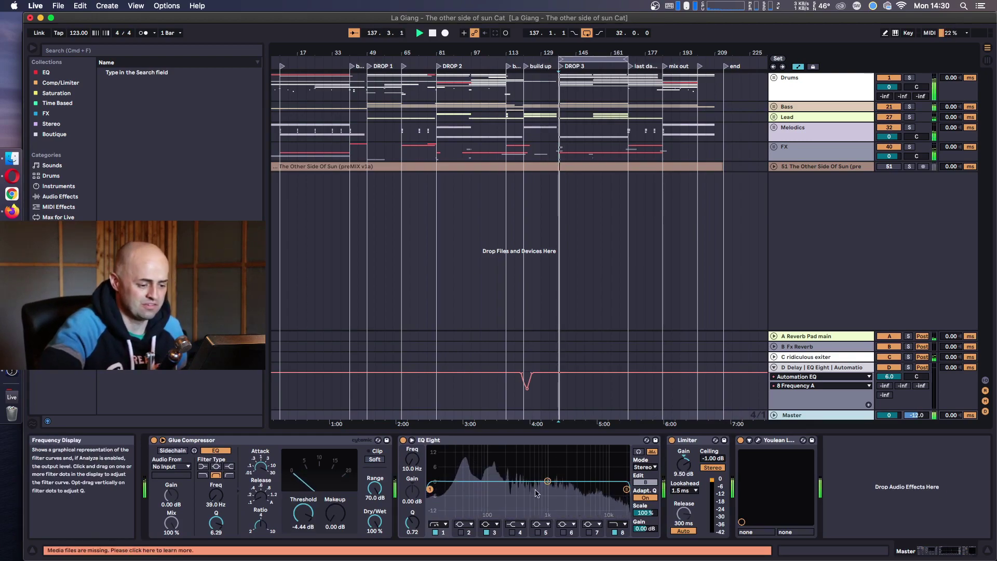
{"action": "left_click", "coordinate": [456, 443]}
{"action": "key", "text": "space"}
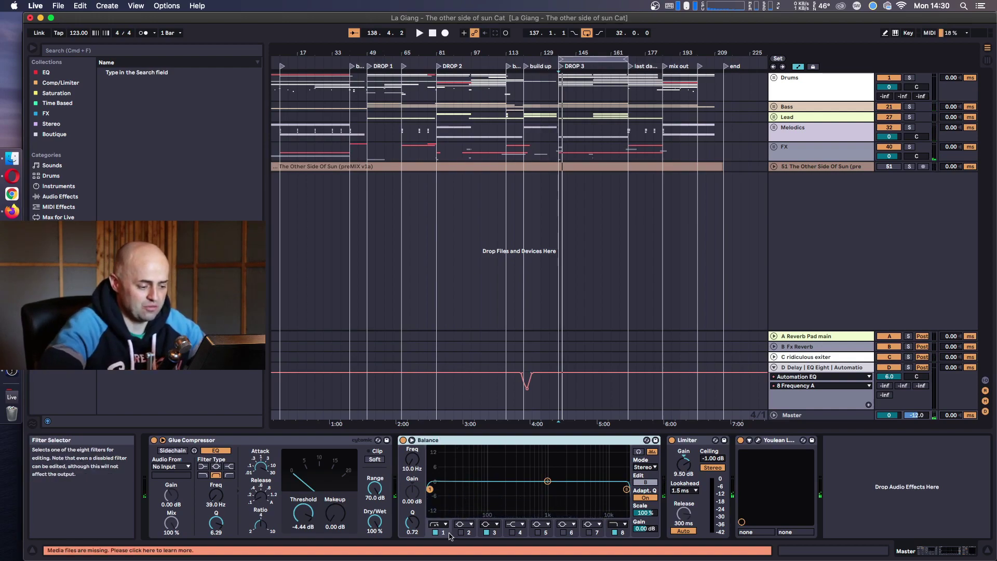
{"action": "left_click_drag", "start_coordinate": [430, 489], "coordinate": [593, 492]}
{"action": "key", "text": "space"}
{"action": "key", "text": "super+z"}
{"action": "key", "text": "space"}
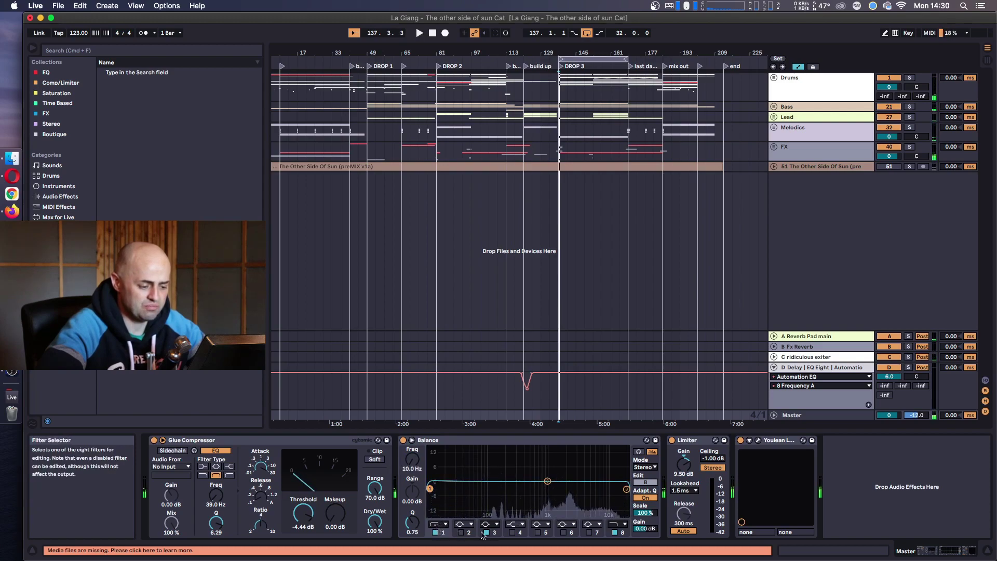
- Switch off the Balance EQ's active filters, set its mode to M/S, and select the Mid curve for editing
{"action": "right_click", "coordinate": [550, 508]}
{"action": "left_click", "coordinate": [566, 509]}
{"action": "left_click", "coordinate": [487, 531]}
{"action": "left_click", "coordinate": [644, 466]}
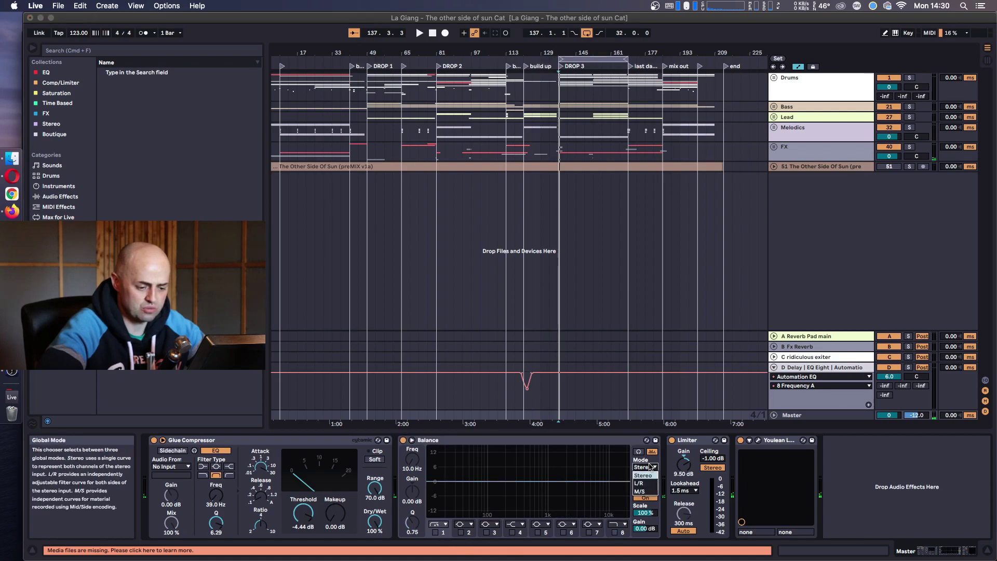
{"action": "left_click", "coordinate": [647, 492]}
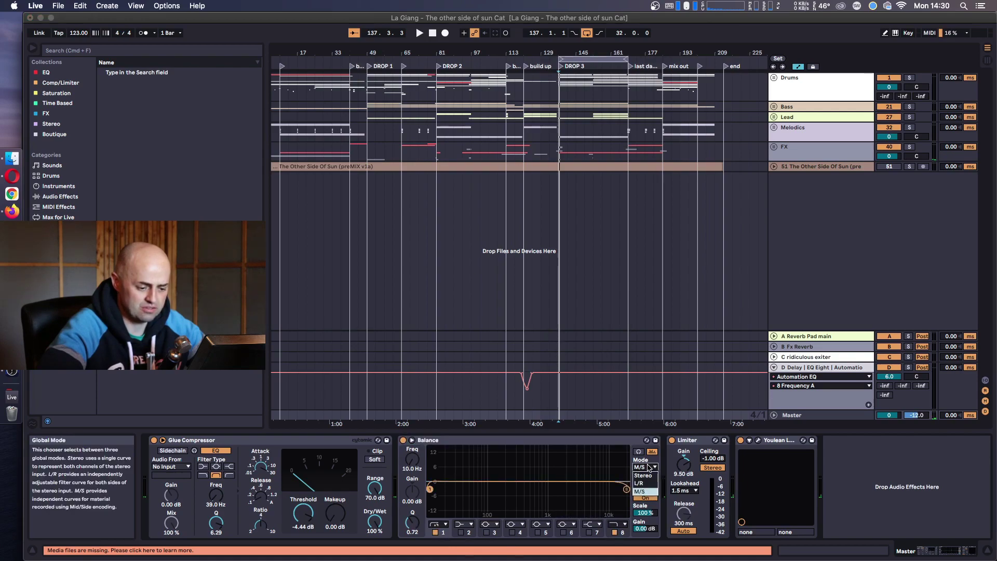
{"action": "left_click", "coordinate": [647, 482]}
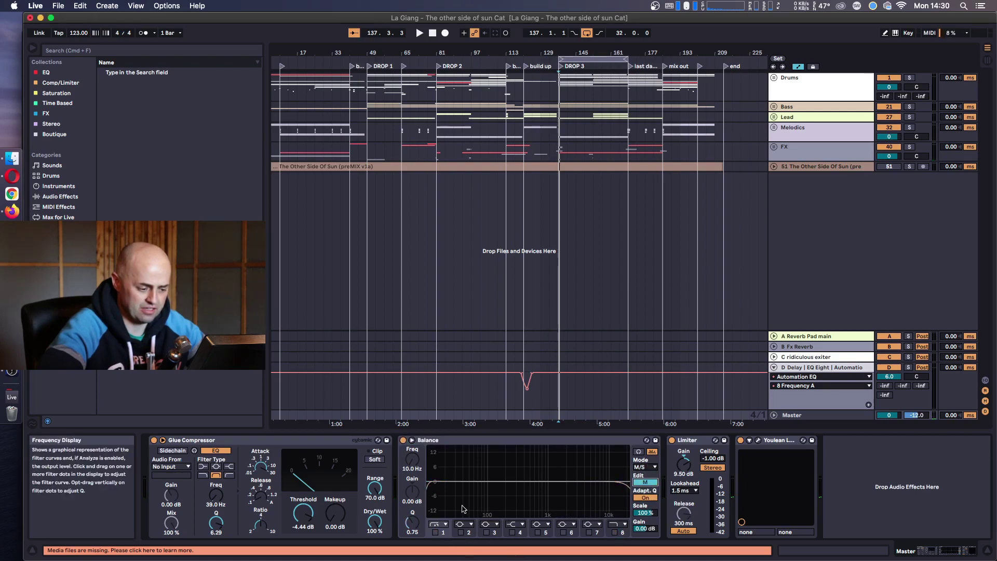
- Enable filter 2 on the Balance EQ's Mid curve at 36.7 Hz with -0.62 dB gain, comparing Mid and Side during playback
{"action": "left_click", "coordinate": [460, 532]}
{"action": "left_click_drag", "start_coordinate": [500, 481], "coordinate": [462, 482]}
{"action": "key", "text": "space"}
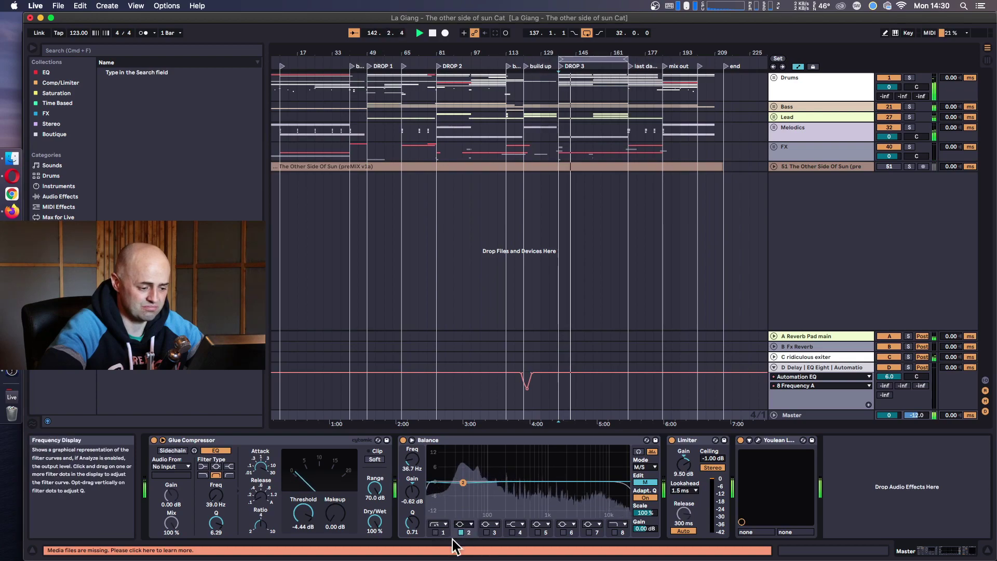
{"action": "left_click", "coordinate": [645, 483]}
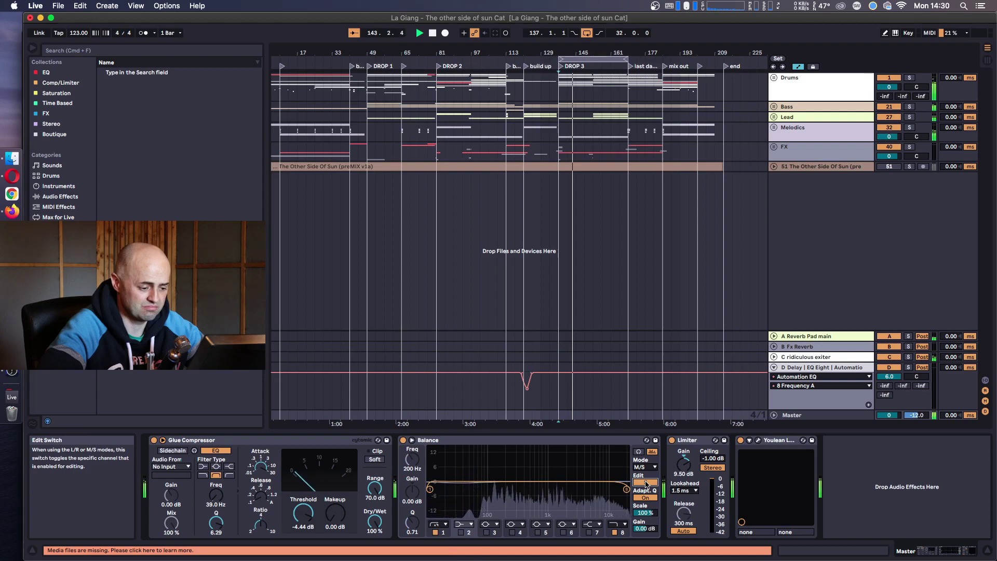
{"action": "left_click", "coordinate": [644, 482]}
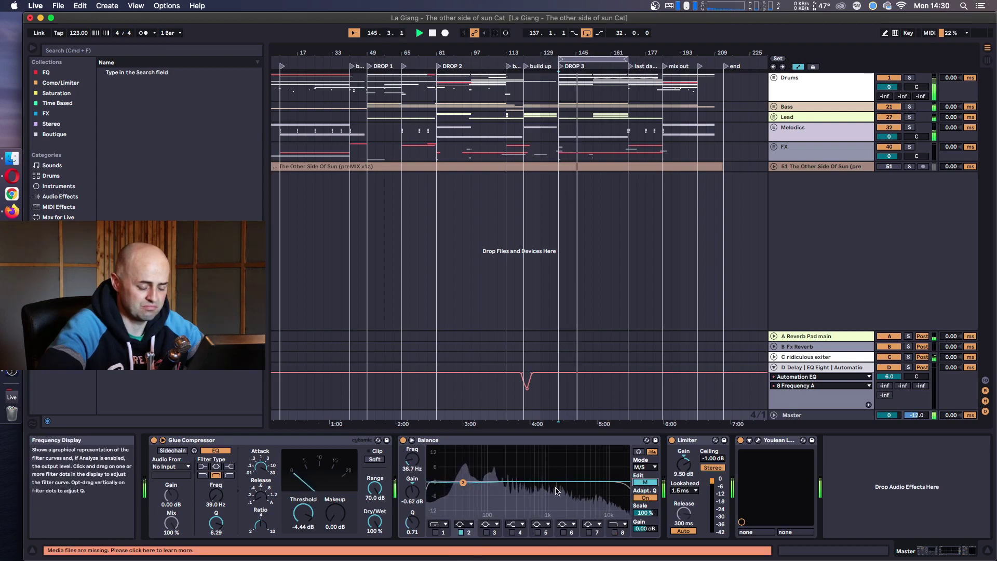
- Boost the Balance EQ's Side curve with filter 4 at 758 Hz by 1.86 dB and switch off its filter 1
{"action": "left_click", "coordinate": [645, 483]}
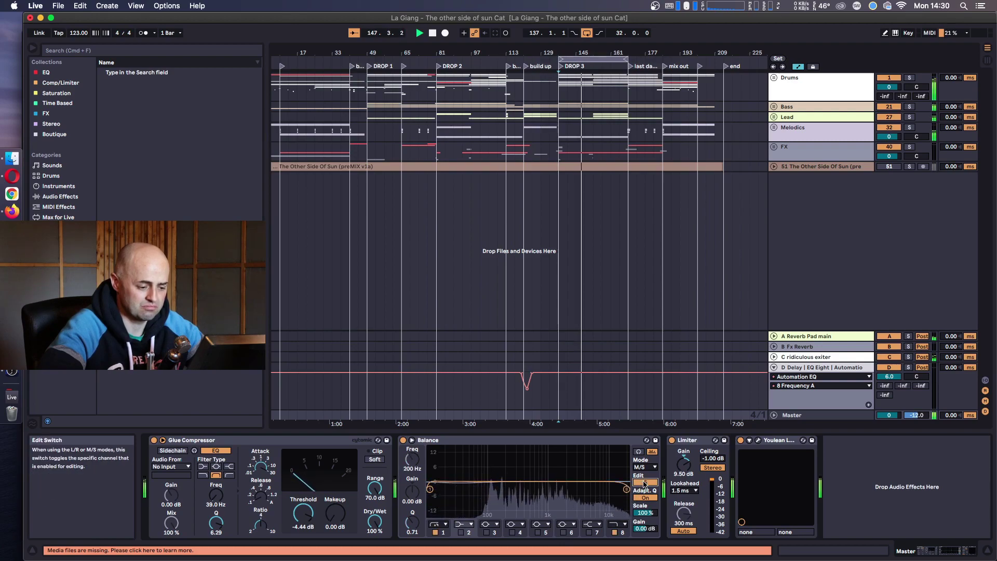
{"action": "mouse_move", "coordinate": [506, 482]}
{"action": "left_mouse_down"}
{"action": "mouse_move", "coordinate": [508, 472]}
{"action": "mouse_move", "coordinate": [544, 469]}
{"action": "mouse_move", "coordinate": [523, 482]}
{"action": "left_mouse_up"}
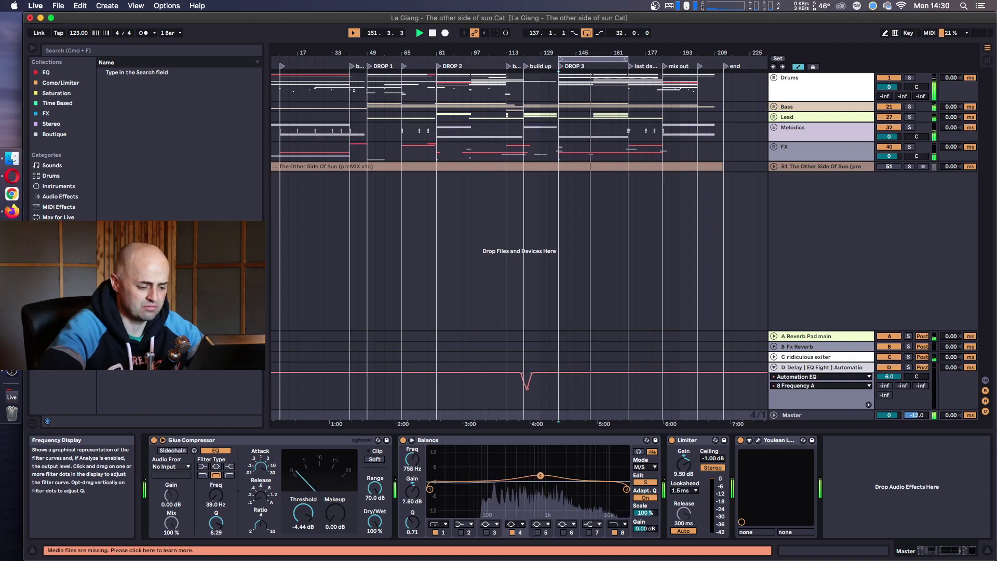
{"action": "key", "text": "space"}
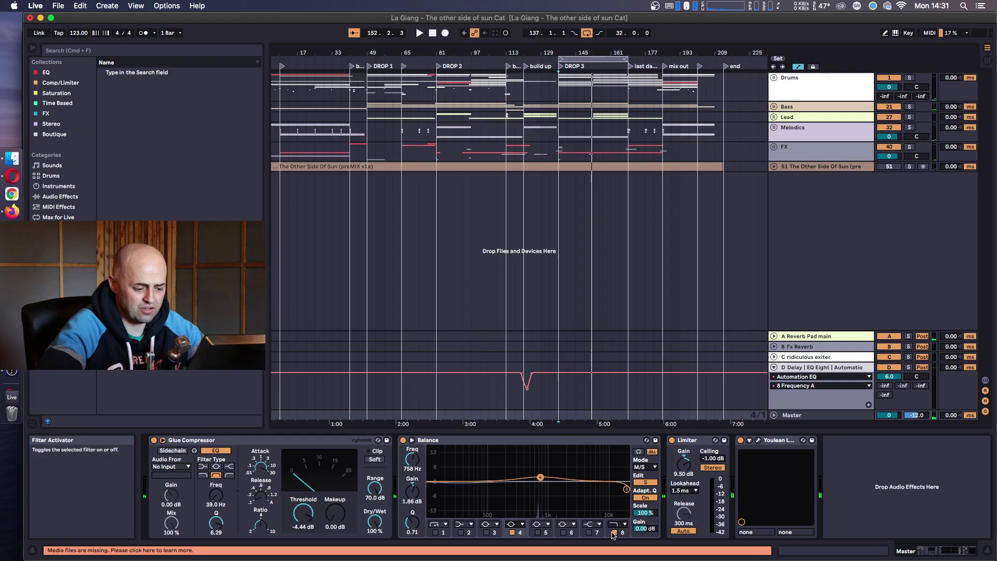
- Add filter 3 to the Balance EQ's Mid curve at 182 Hz with -0.95 dB gain and a Q of 2.20
{"action": "left_click", "coordinate": [643, 483]}
{"action": "key", "text": "space"}
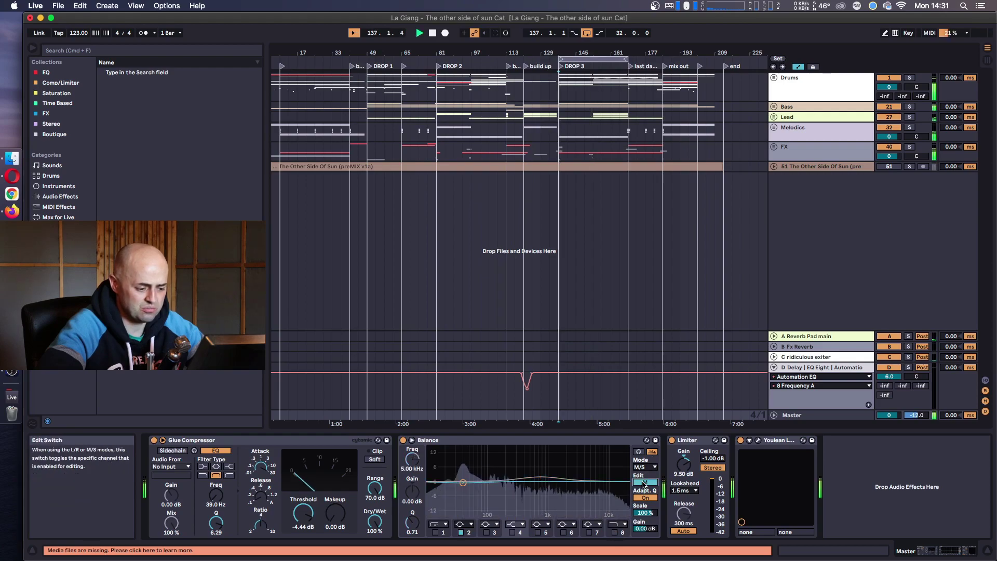
{"action": "left_click", "coordinate": [486, 532]}
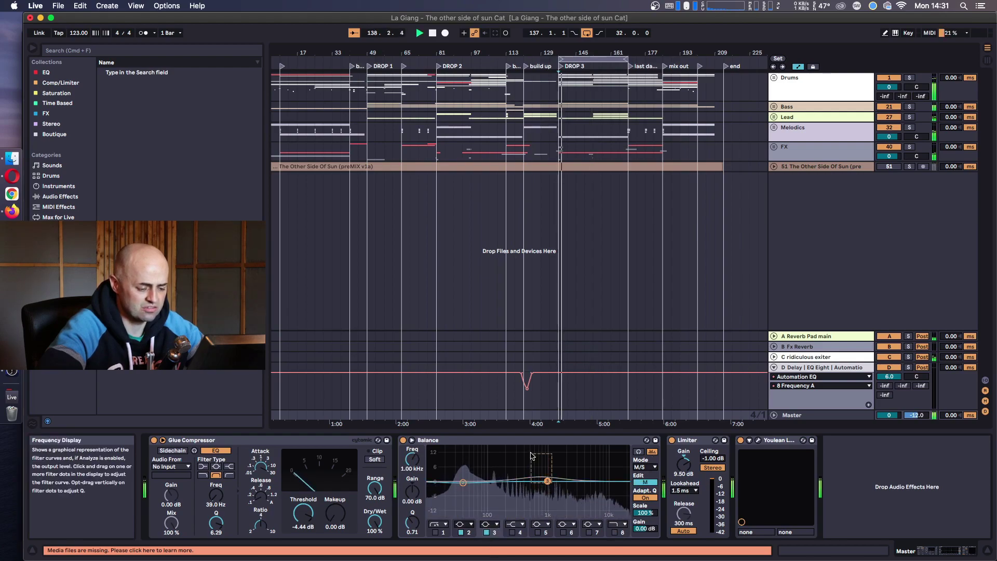
{"action": "left_click_drag", "start_coordinate": [545, 482], "coordinate": [487, 459]}
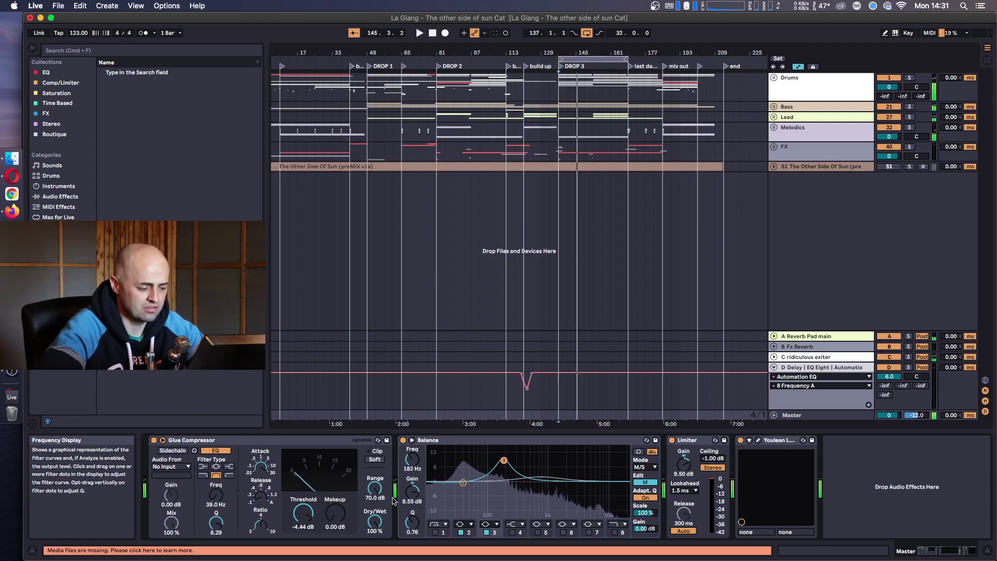
{"action": "key", "text": "space"}
{"action": "left_click_drag", "start_coordinate": [412, 490], "coordinate": [411, 529]}
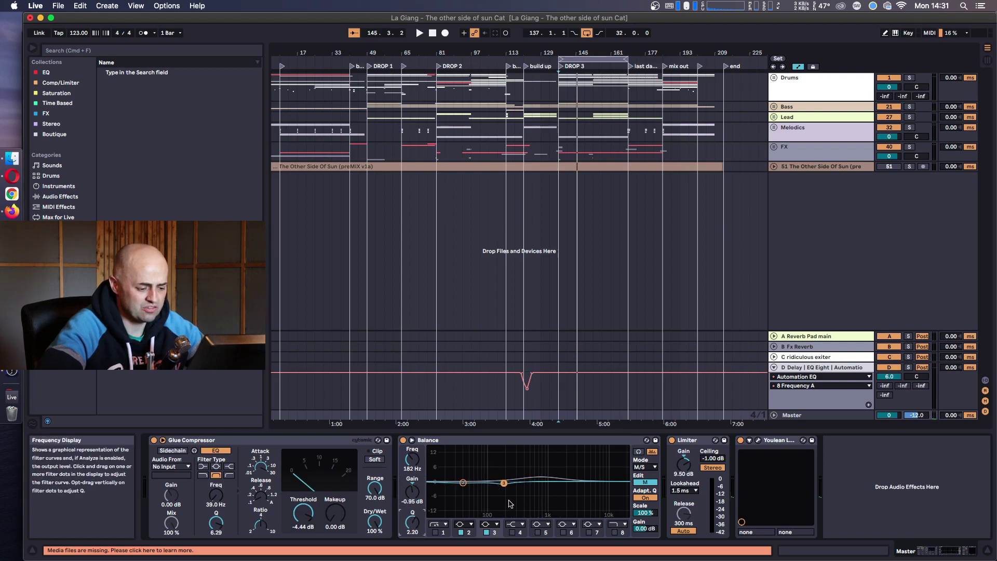
- Try a 1.36 dB boost at 9.58 kHz with filter 5 on the Balance EQ's Side curve during DROP 3 playback
{"action": "key", "text": "space"}
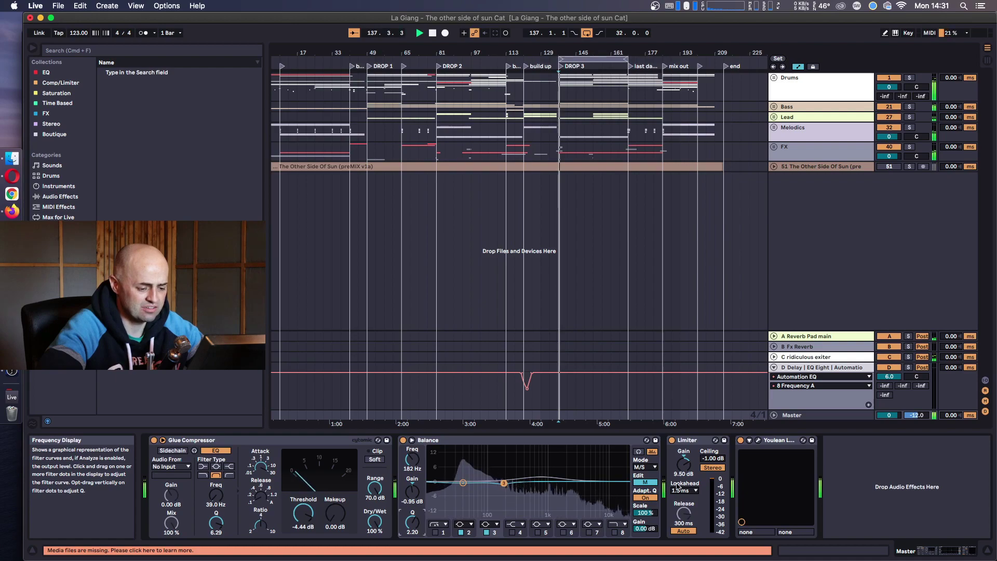
{"action": "left_click", "coordinate": [653, 485]}
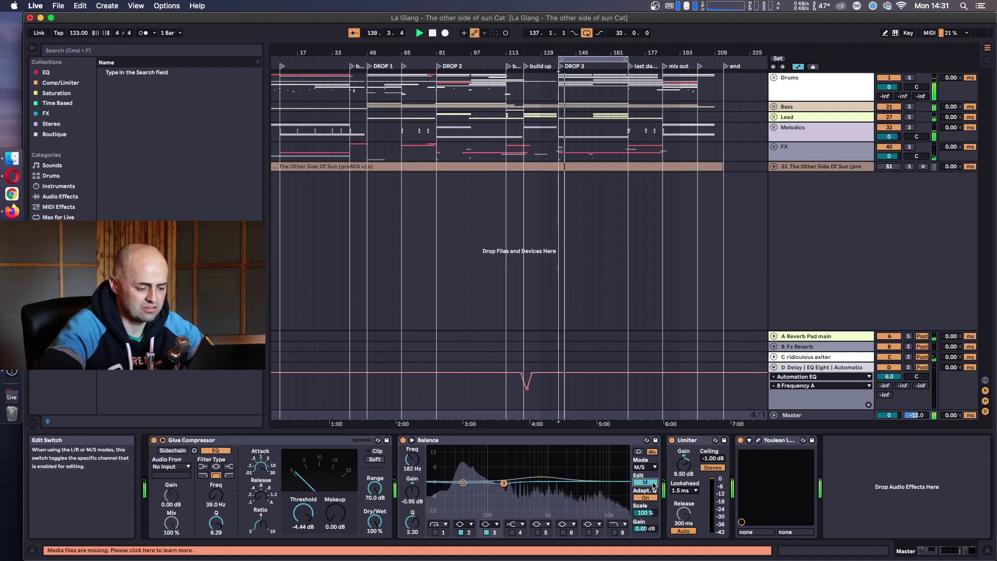
{"action": "left_click", "coordinate": [537, 532]}
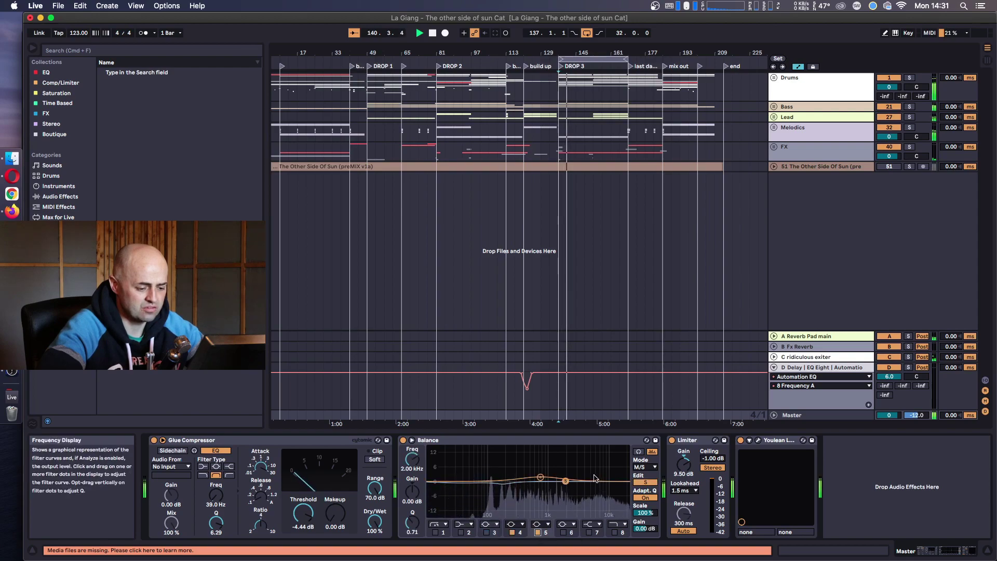
{"action": "mouse_move", "coordinate": [612, 470]}
{"action": "left_mouse_down"}
{"action": "mouse_move", "coordinate": [580, 465]}
{"action": "mouse_move", "coordinate": [607, 478]}
{"action": "left_mouse_up"}
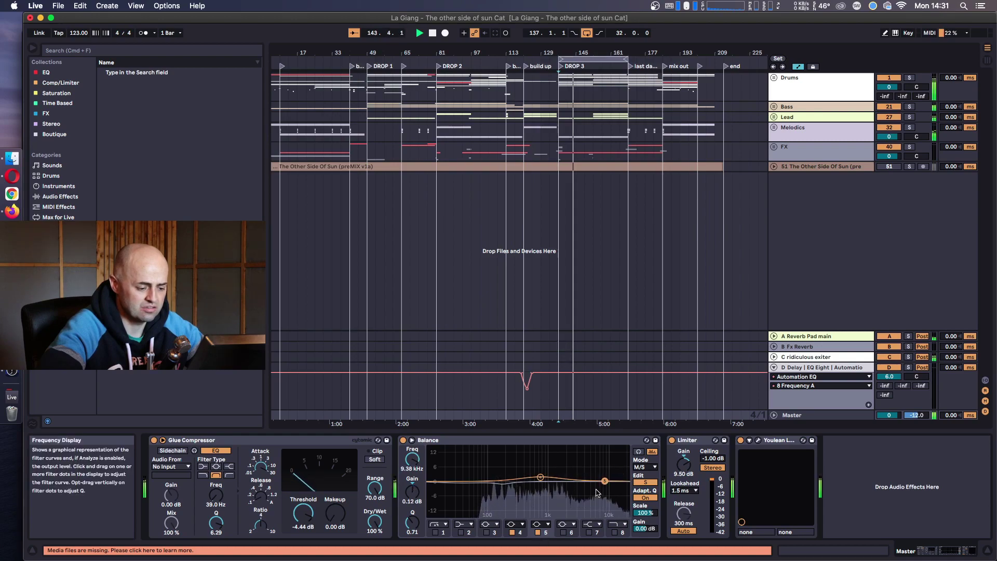
{"action": "key", "text": "space"}
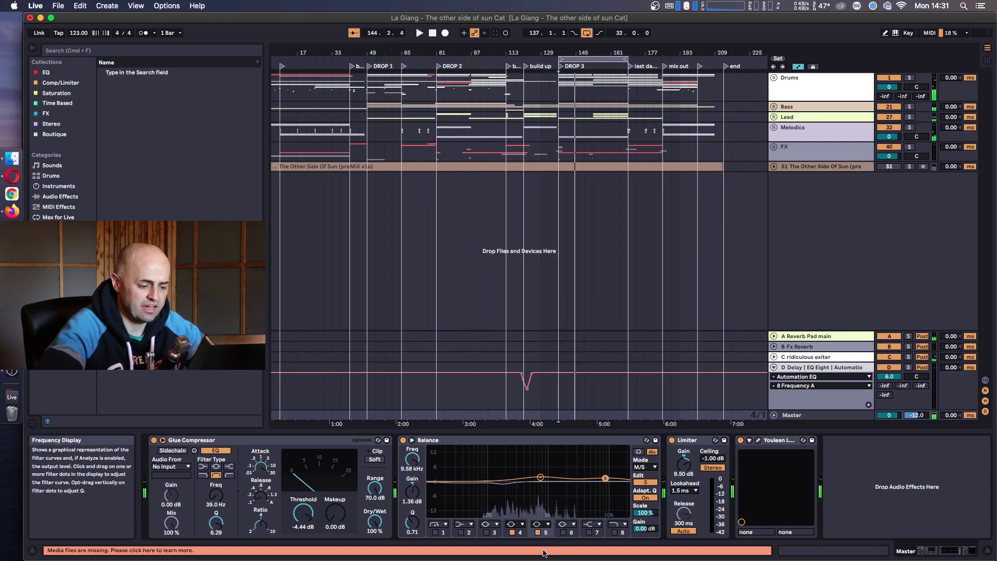
- Search the browser for "eq"
{"action": "left_click", "coordinate": [207, 52]}
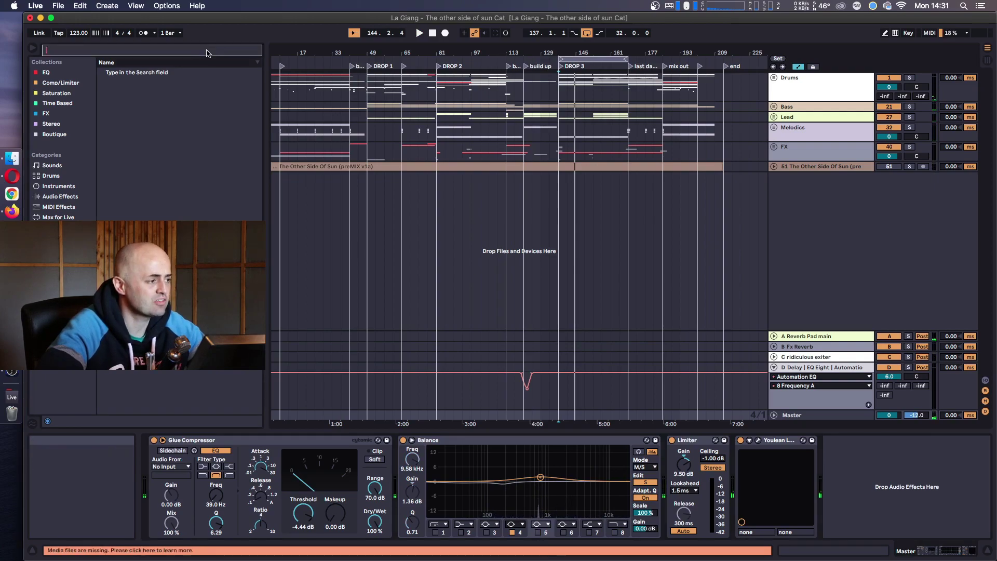
{"action": "type", "text": "eq"}
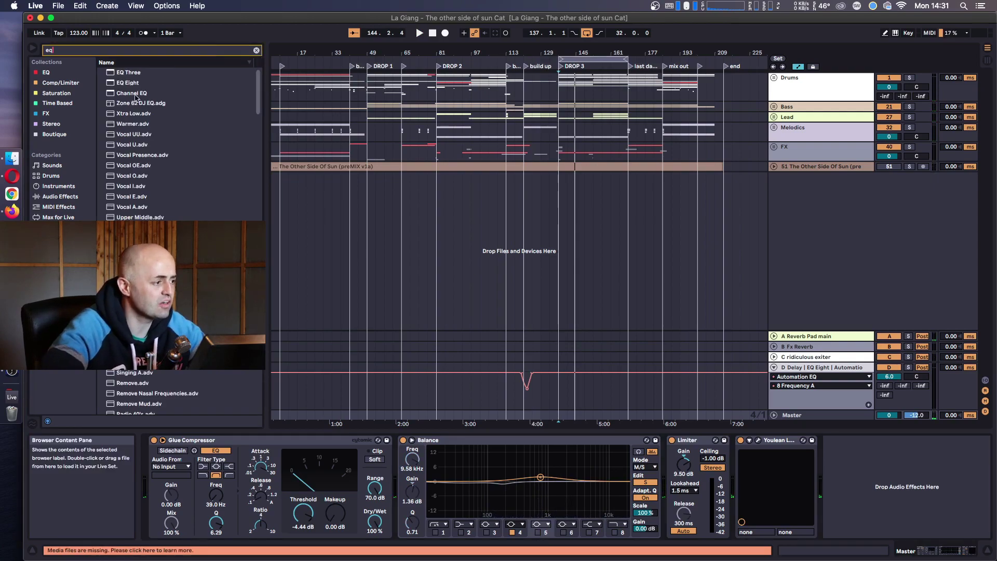
{"action": "key", "text": "Down"}
{"action": "key", "text": "Down"}
{"action": "key", "text": "Return"}
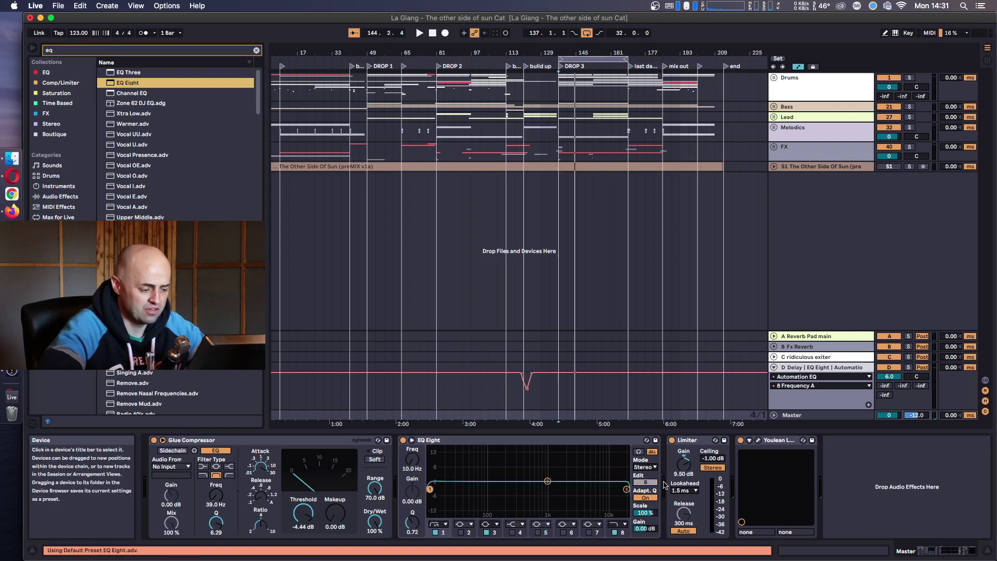
{"action": "key", "text": "super+z"}
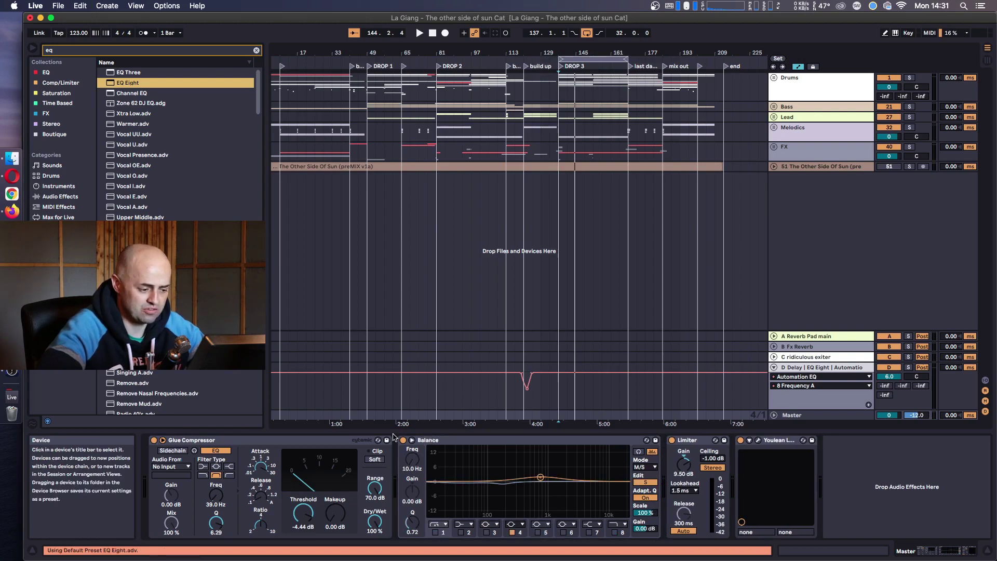
- Insert an EQ Eight between the Balance EQ and the Limiter, leaving only filter 3 active with a 0.62 dB boost at 5.39 kHz
{"action": "left_click_drag", "start_coordinate": [127, 83], "coordinate": [674, 484]}
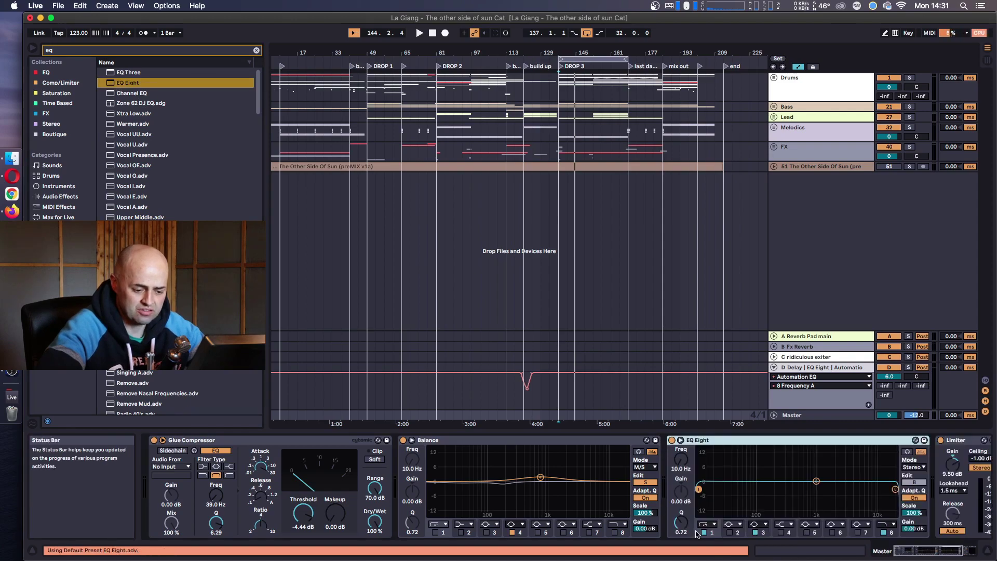
{"action": "scroll", "coordinate": [727, 519], "scroll_direction": "right", "scroll_amount": 3}
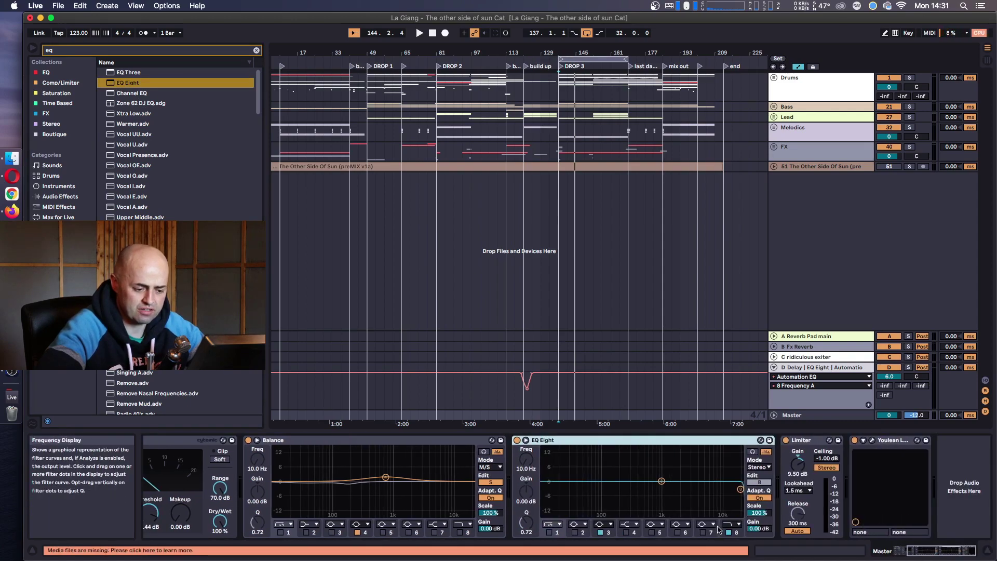
{"action": "left_click_drag", "start_coordinate": [661, 481], "coordinate": [683, 478]}
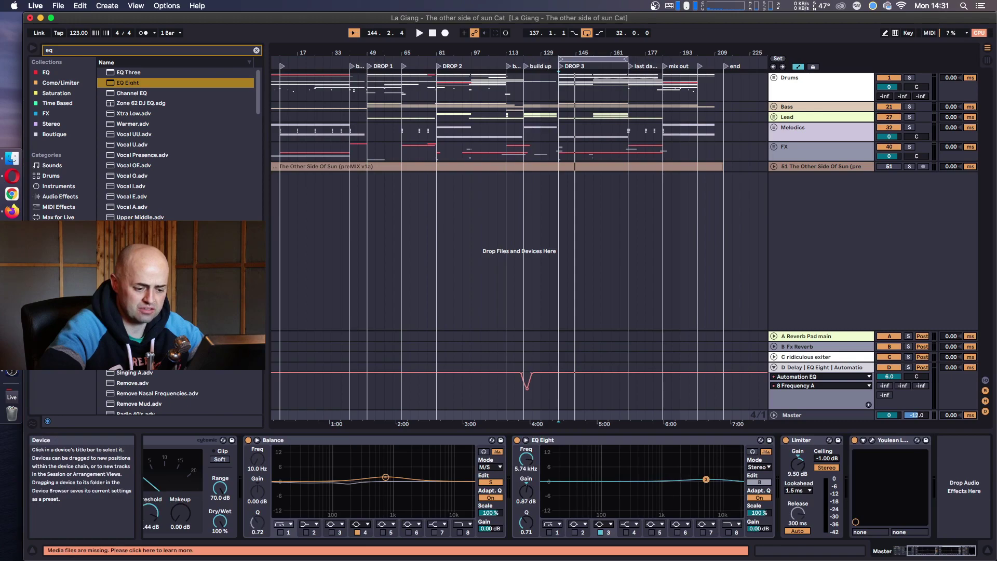
{"action": "key", "text": "space"}
{"action": "left_click_drag", "start_coordinate": [694, 478], "coordinate": [704, 479]}
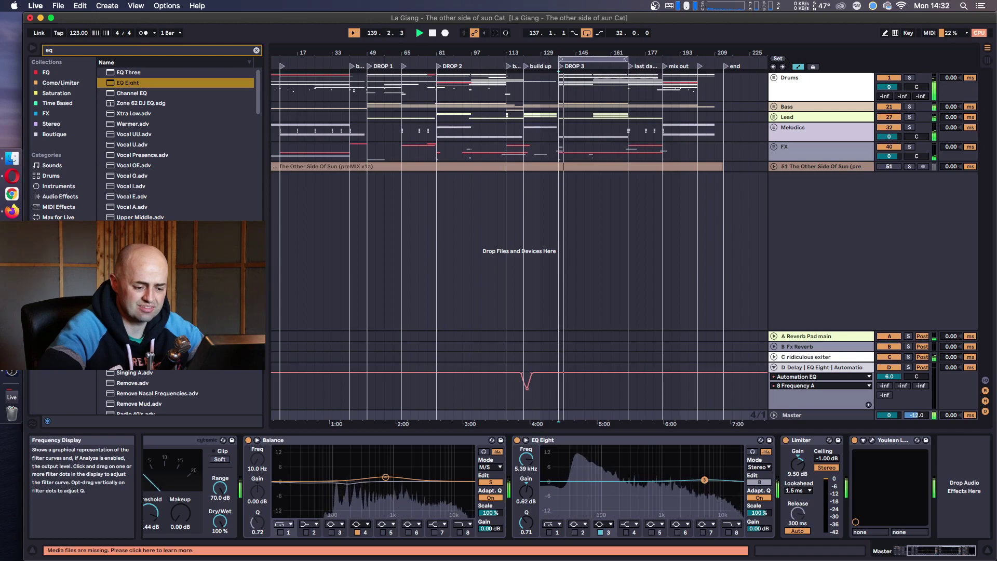
{"action": "key", "text": "space"}
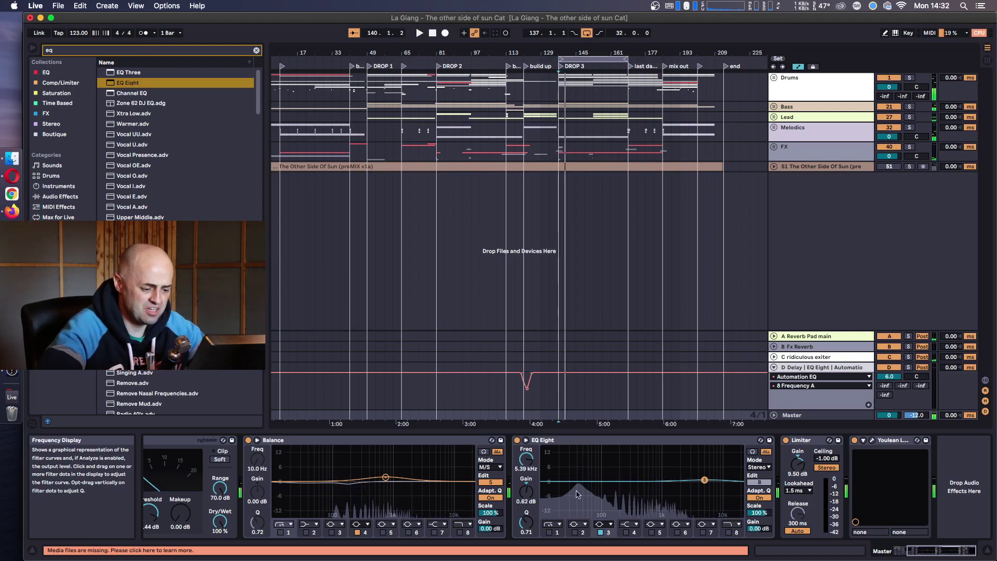
- Enable filter 1 on the new EQ Eight as a gentler low cut at 19.0 Hz with a Q of 0.78, checking it during playback
{"action": "left_click", "coordinate": [548, 532]}
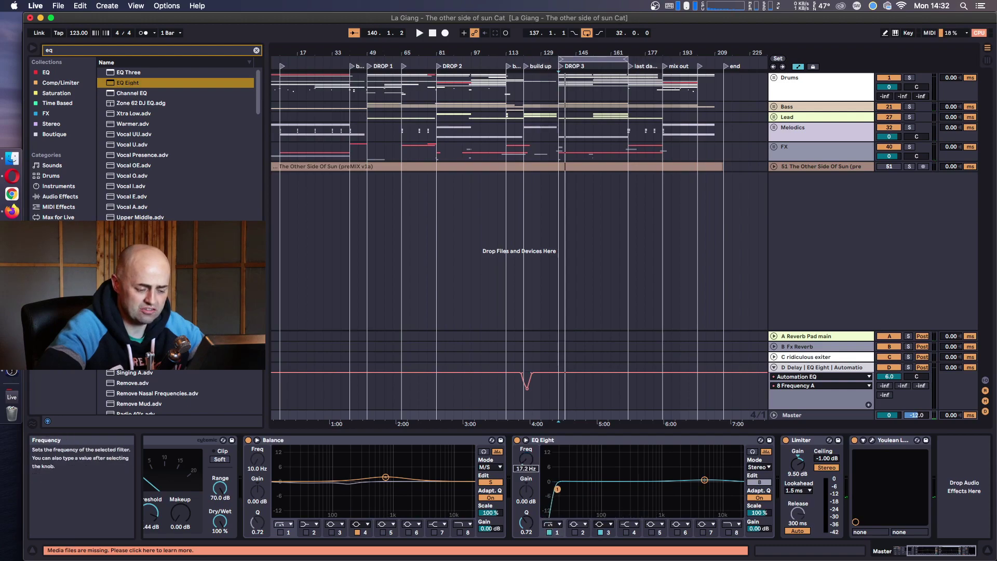
{"action": "key", "text": "space"}
{"action": "mouse_move", "coordinate": [526, 458]}
{"action": "left_mouse_down"}
{"action": "mouse_move", "coordinate": [526, 436]}
{"action": "mouse_move", "coordinate": [526, 467]}
{"action": "left_mouse_up"}
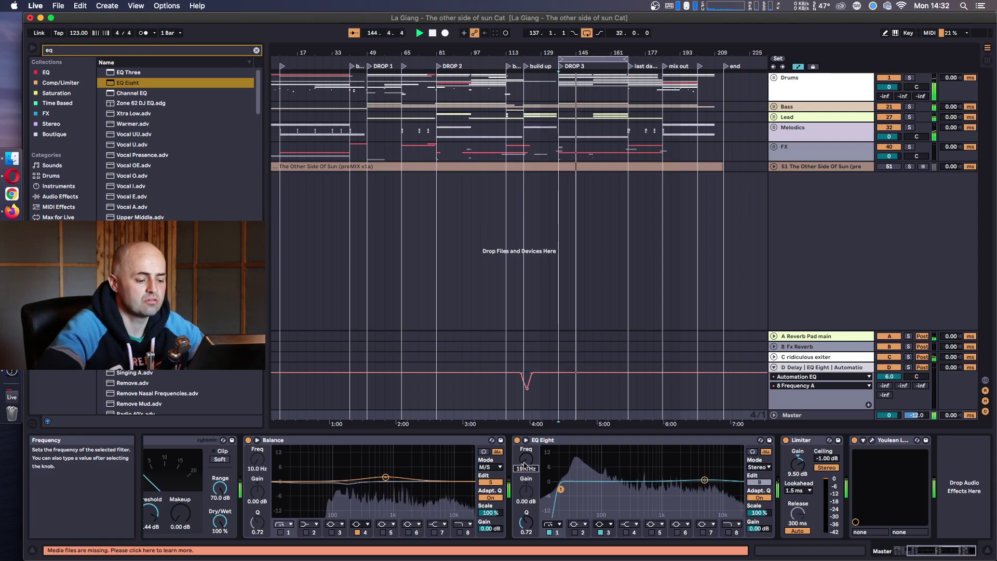
{"action": "left_click", "coordinate": [559, 528]}
{"action": "left_click", "coordinate": [553, 536]}
{"action": "key", "text": "space"}
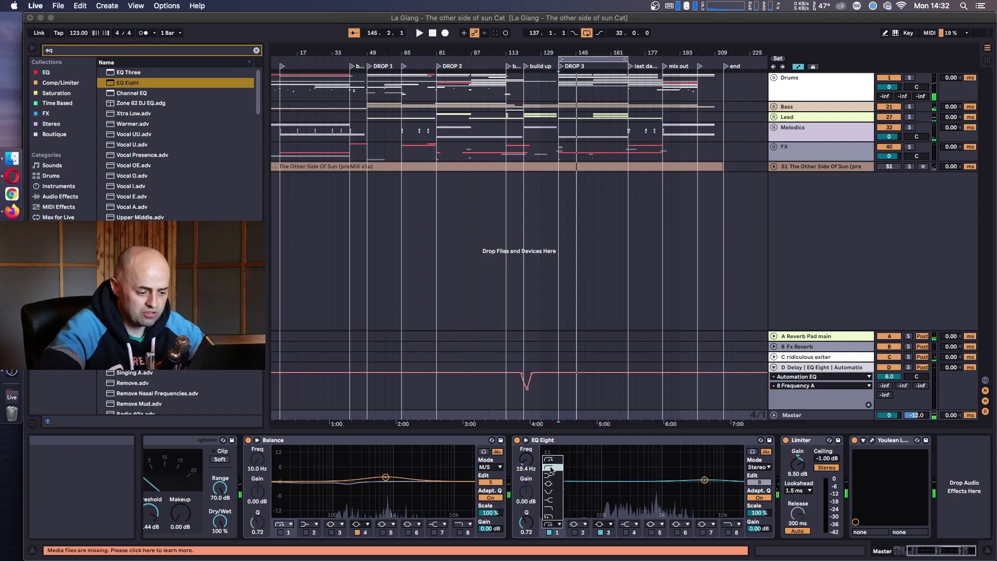
{"action": "left_click_drag", "start_coordinate": [560, 489], "coordinate": [561, 488]}
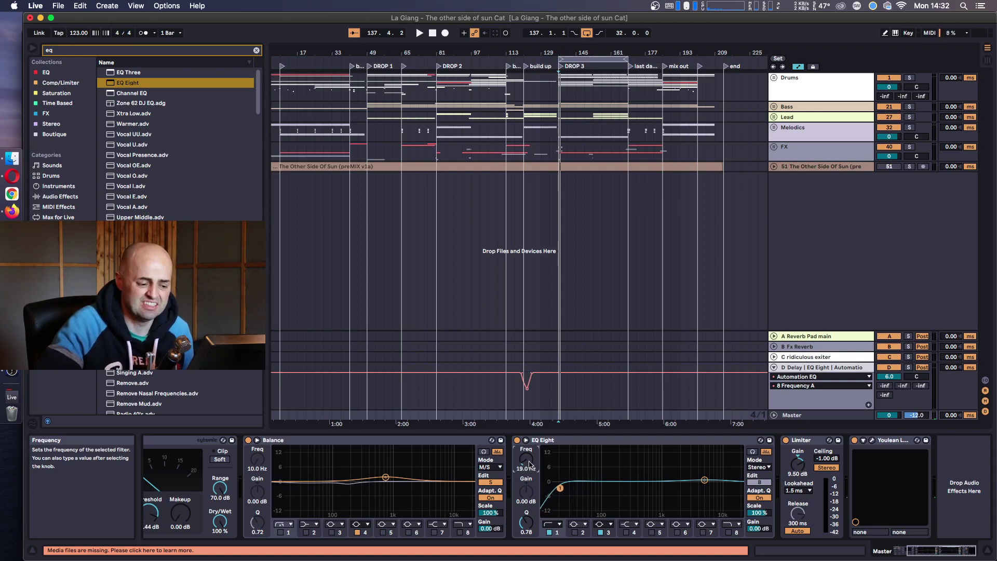
{"action": "key", "text": "space"}
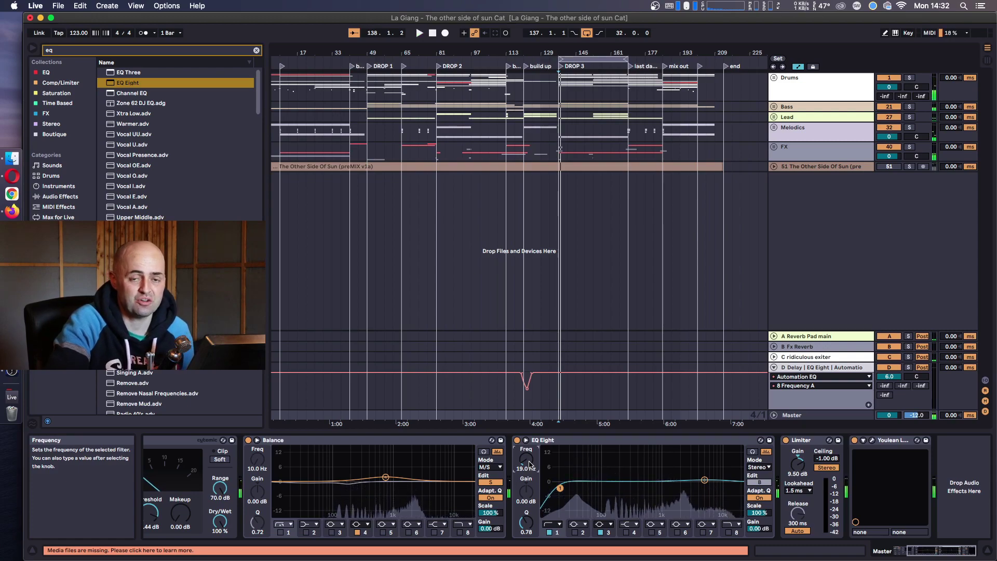
{"action": "key", "text": "space"}
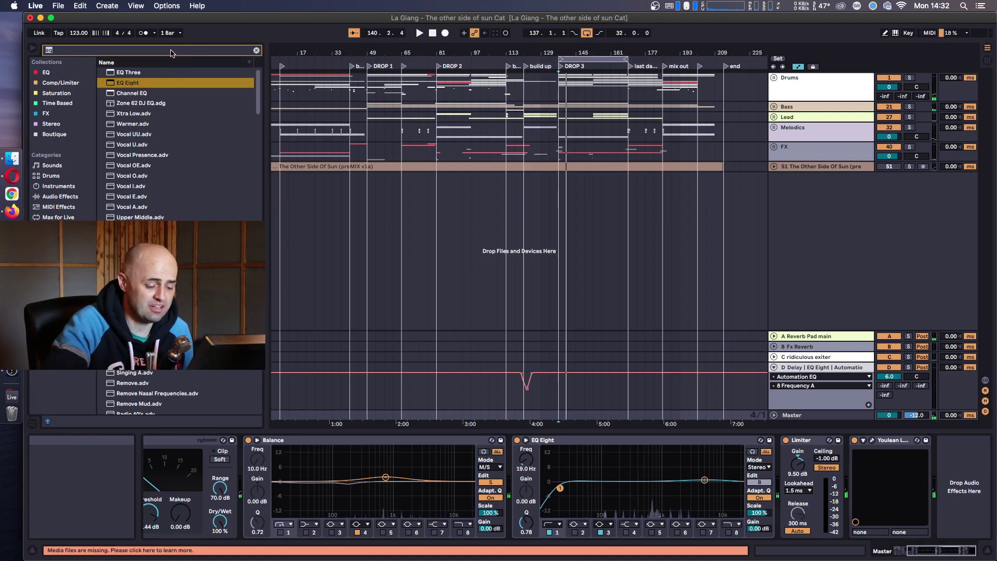
- Clear the browser search
{"action": "key", "text": "BackSpace"}
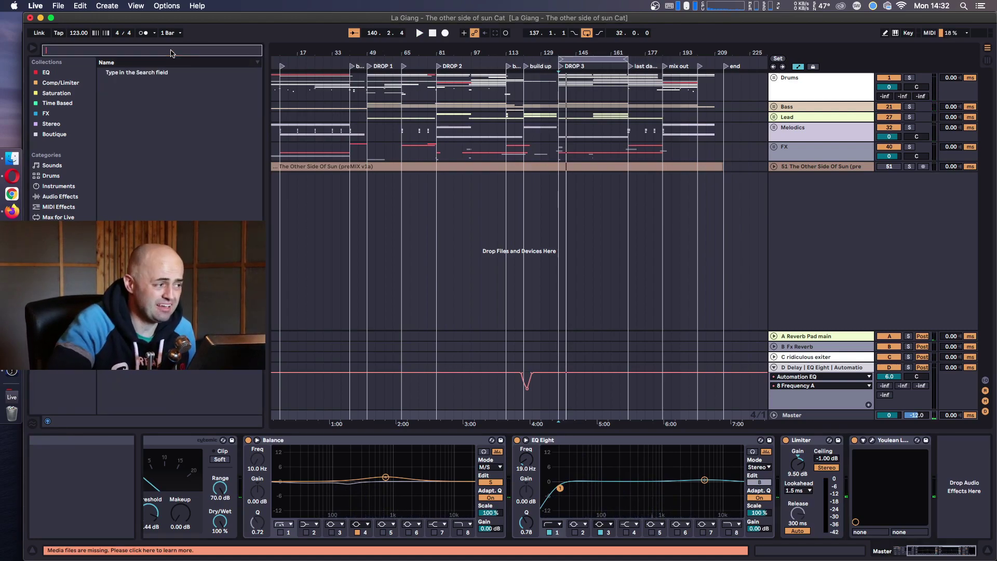
{"action": "left_click", "coordinate": [961, 556]}
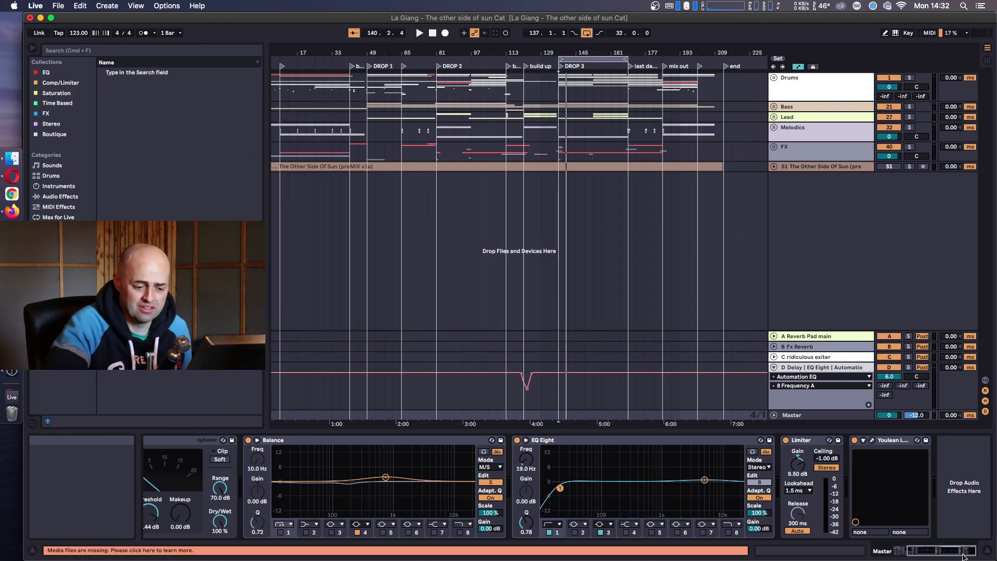
{"action": "left_click_drag", "start_coordinate": [894, 555], "coordinate": [989, 551]}
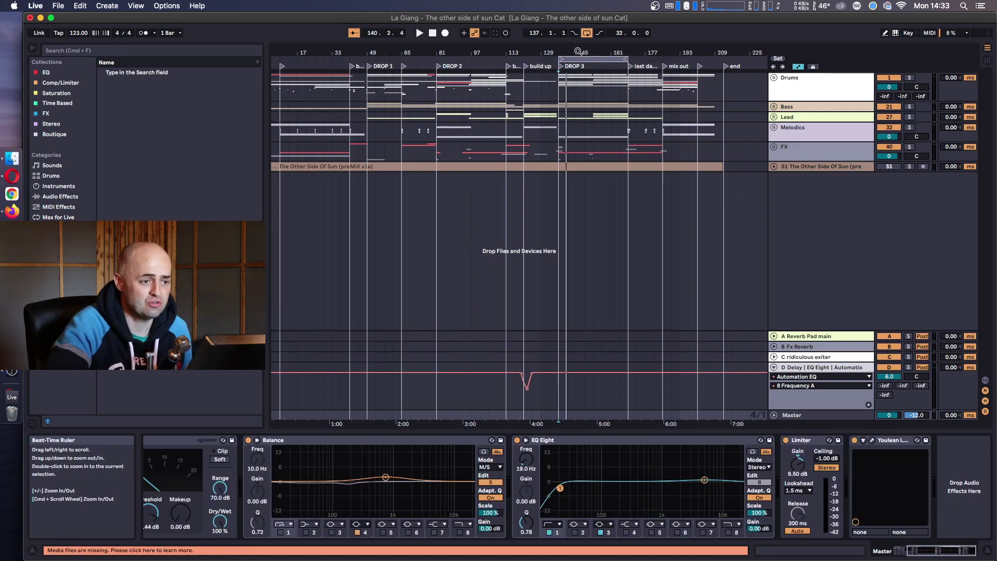
- Extend the loop over the whole arrangement from 1.1.1 to 213.1.1 and fold the D Delay return track
{"action": "scroll", "coordinate": [560, 156], "scroll_direction": "left", "scroll_amount": 1}
{"action": "left_click_drag", "start_coordinate": [561, 58], "coordinate": [272, 58]}
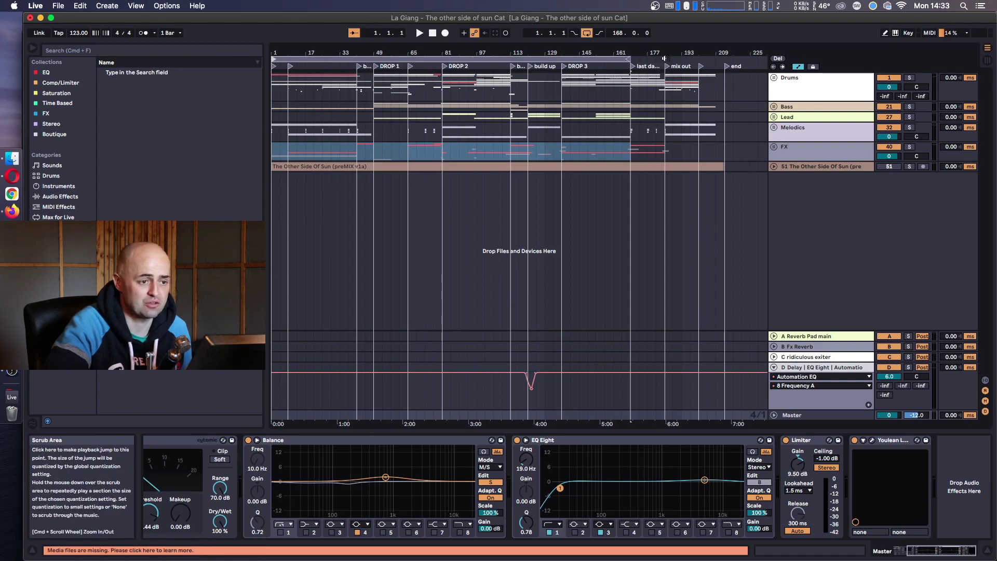
{"action": "left_click_drag", "start_coordinate": [629, 59], "coordinate": [725, 59]}
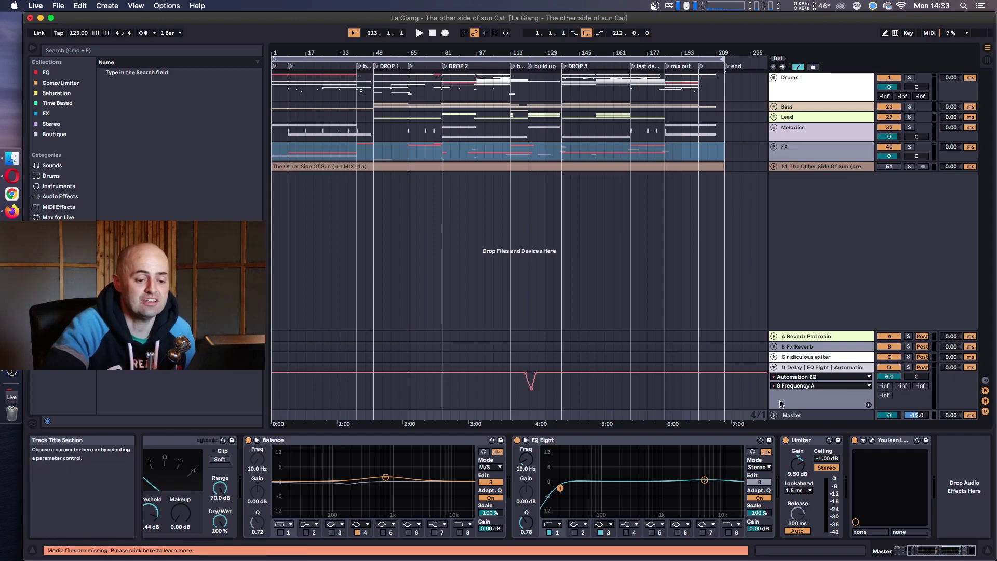
{"action": "left_click", "coordinate": [774, 367]}
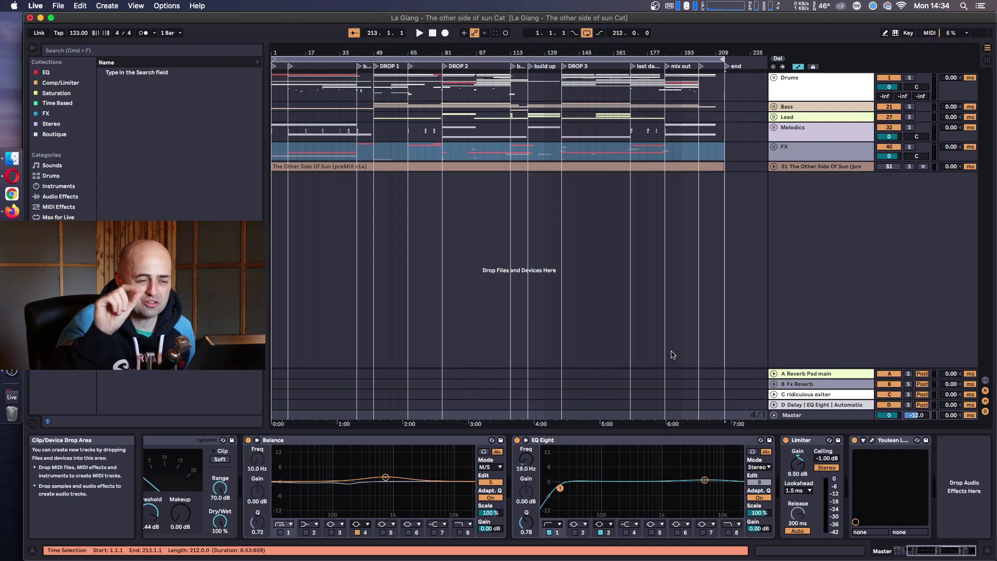
{"action": "left_click", "coordinate": [655, 6]}
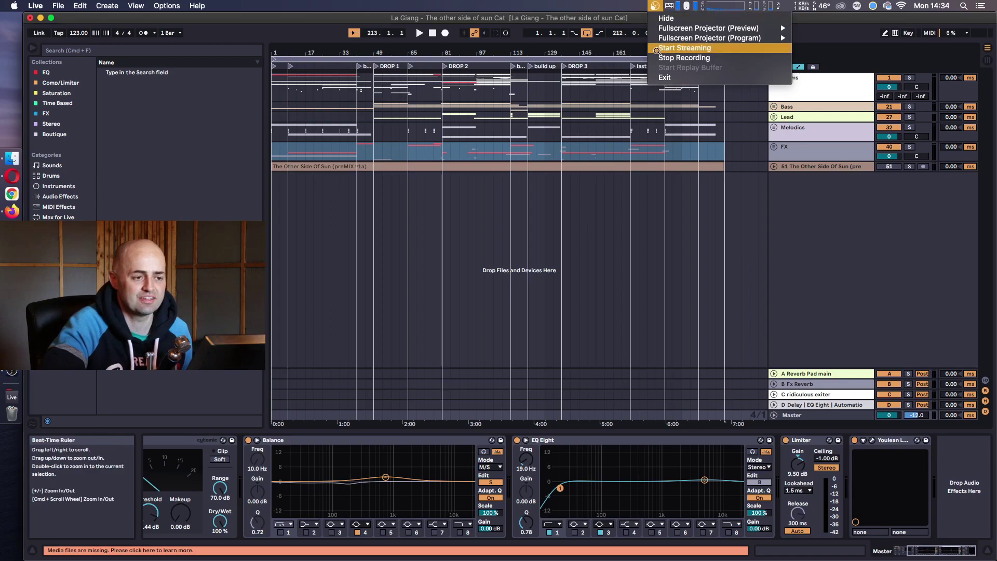